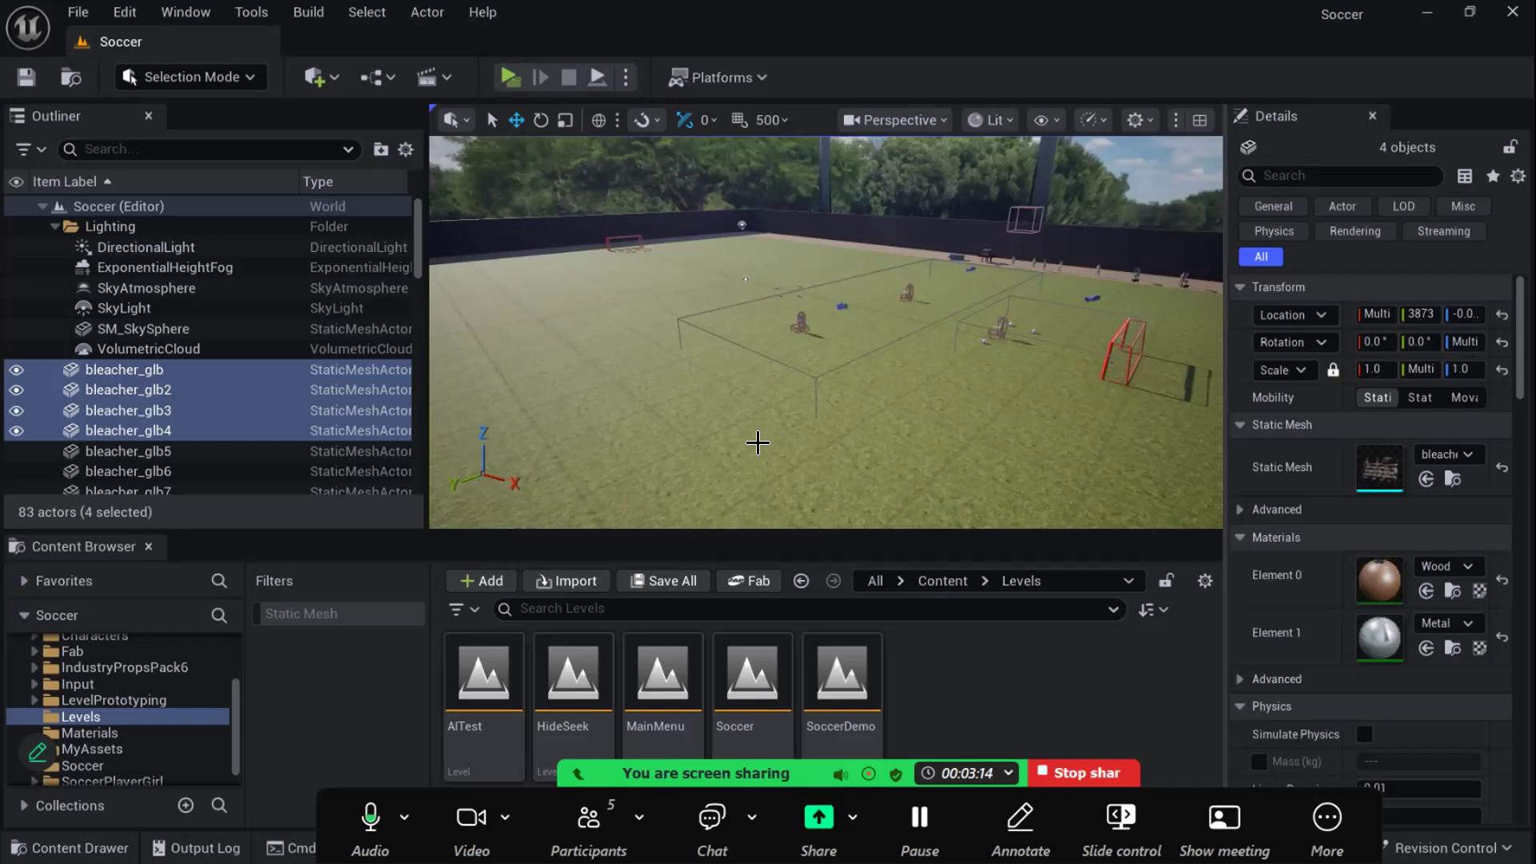
# - Look around the Soccer level from several angles, examining the field, goals, training figures and selected bleachers
pyautogui.moveTo(748, 453)
pyautogui.mouseDown(button='right')
pyautogui.moveTo(788, 441)
pyautogui.moveTo(751, 447)
pyautogui.mouseUp(button='right')
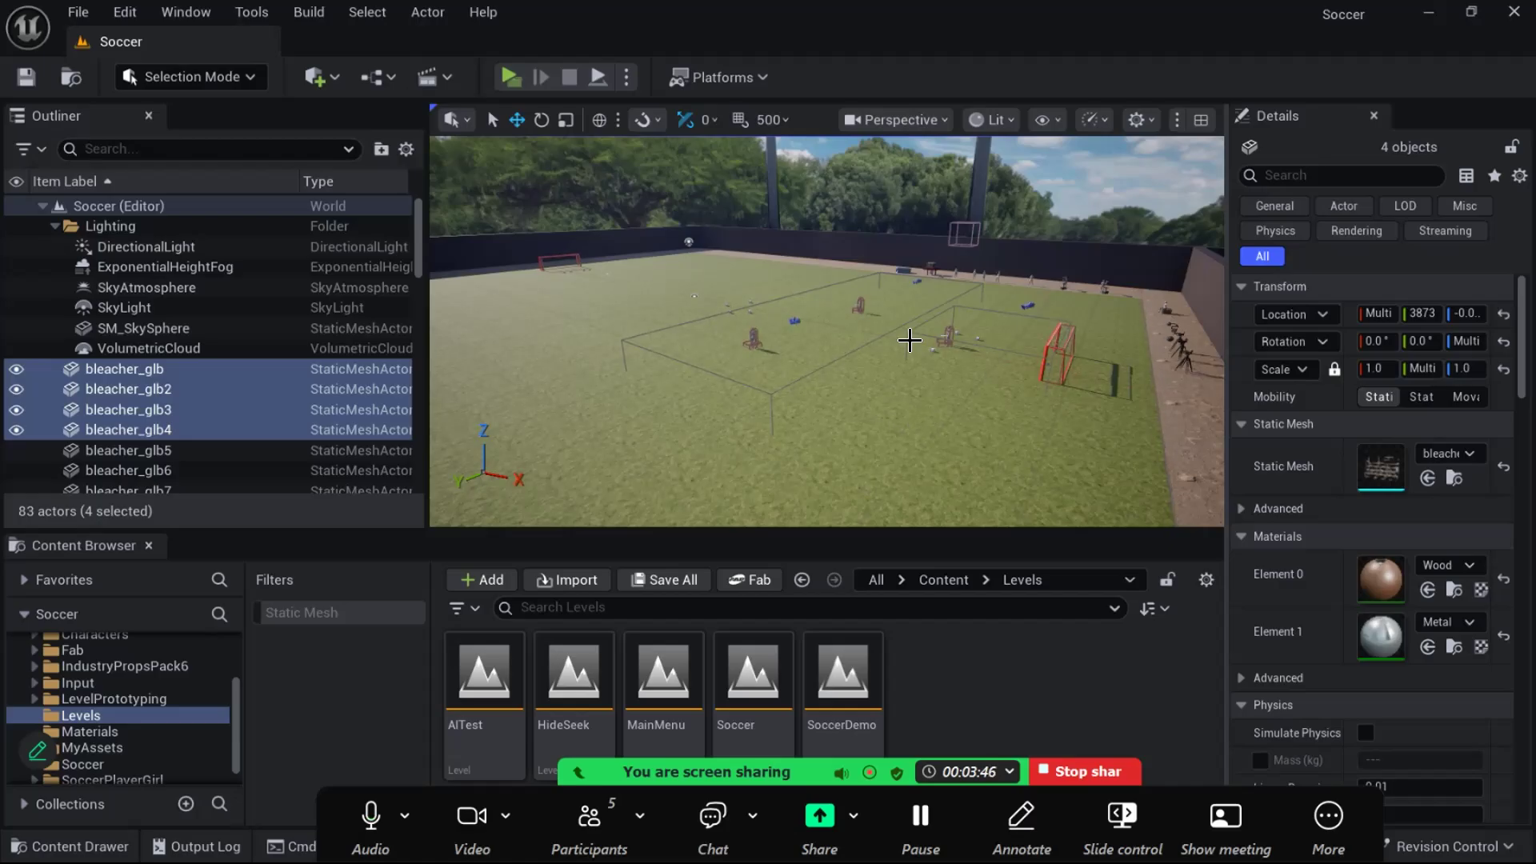
pyautogui.moveTo(911, 382); pyautogui.dragTo(770, 417, button='right')
pyautogui.press('w')
pyautogui.press('s')
pyautogui.press('w')
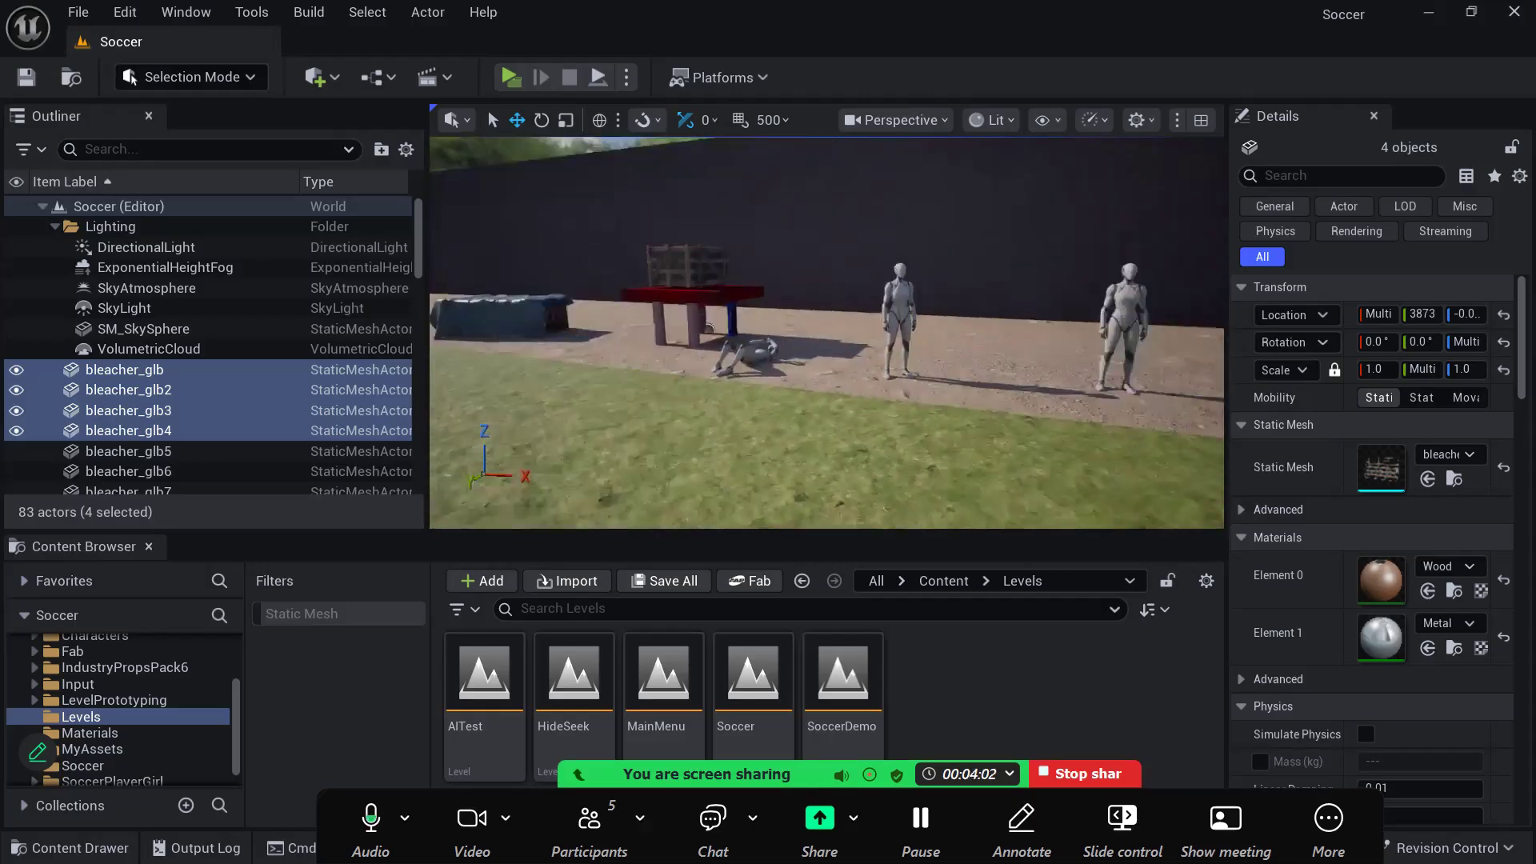
pyautogui.moveTo(827, 333); pyautogui.dragTo(760, 337, button='right')
pyautogui.moveTo(882, 239); pyautogui.dragTo(925, 232, button='right')
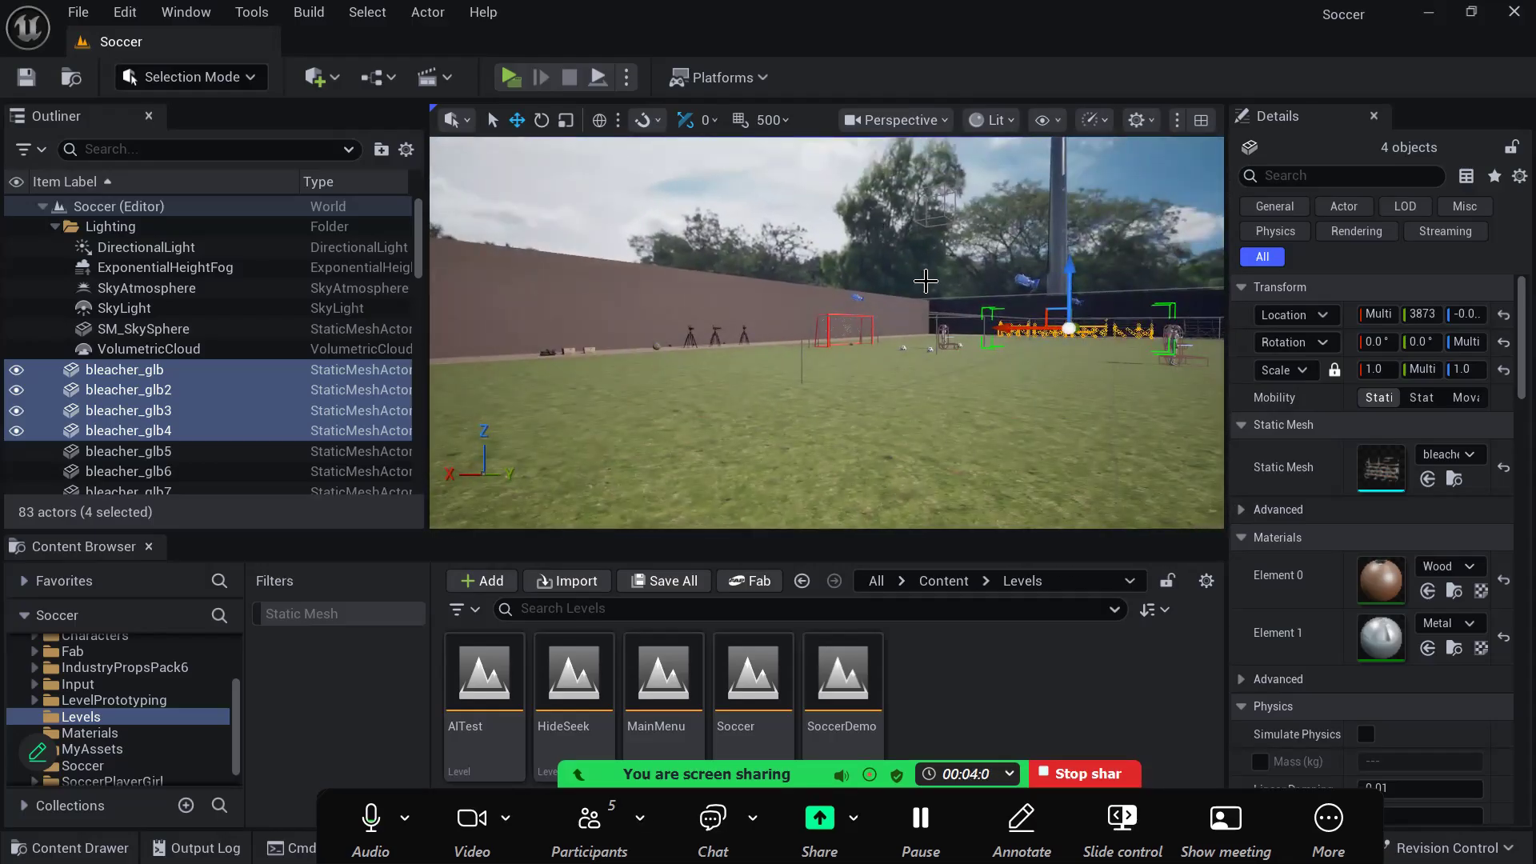
pyautogui.moveTo(971, 391)
pyautogui.mouseDown(button='right')
pyautogui.moveTo(1032, 388)
pyautogui.moveTo(971, 397)
pyautogui.mouseUp(button='right')
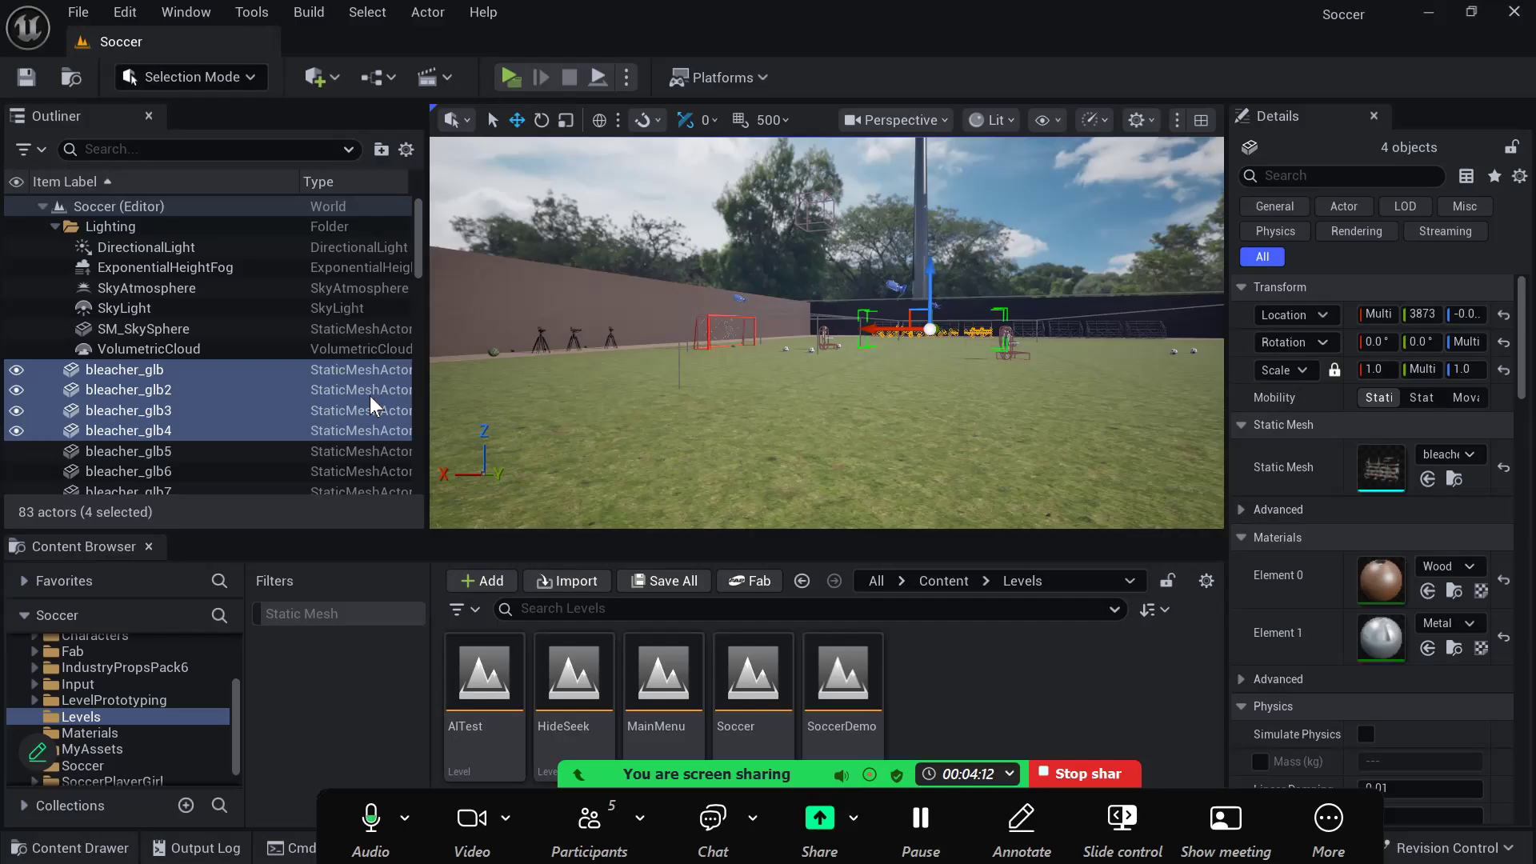
pyautogui.click(203, 367)
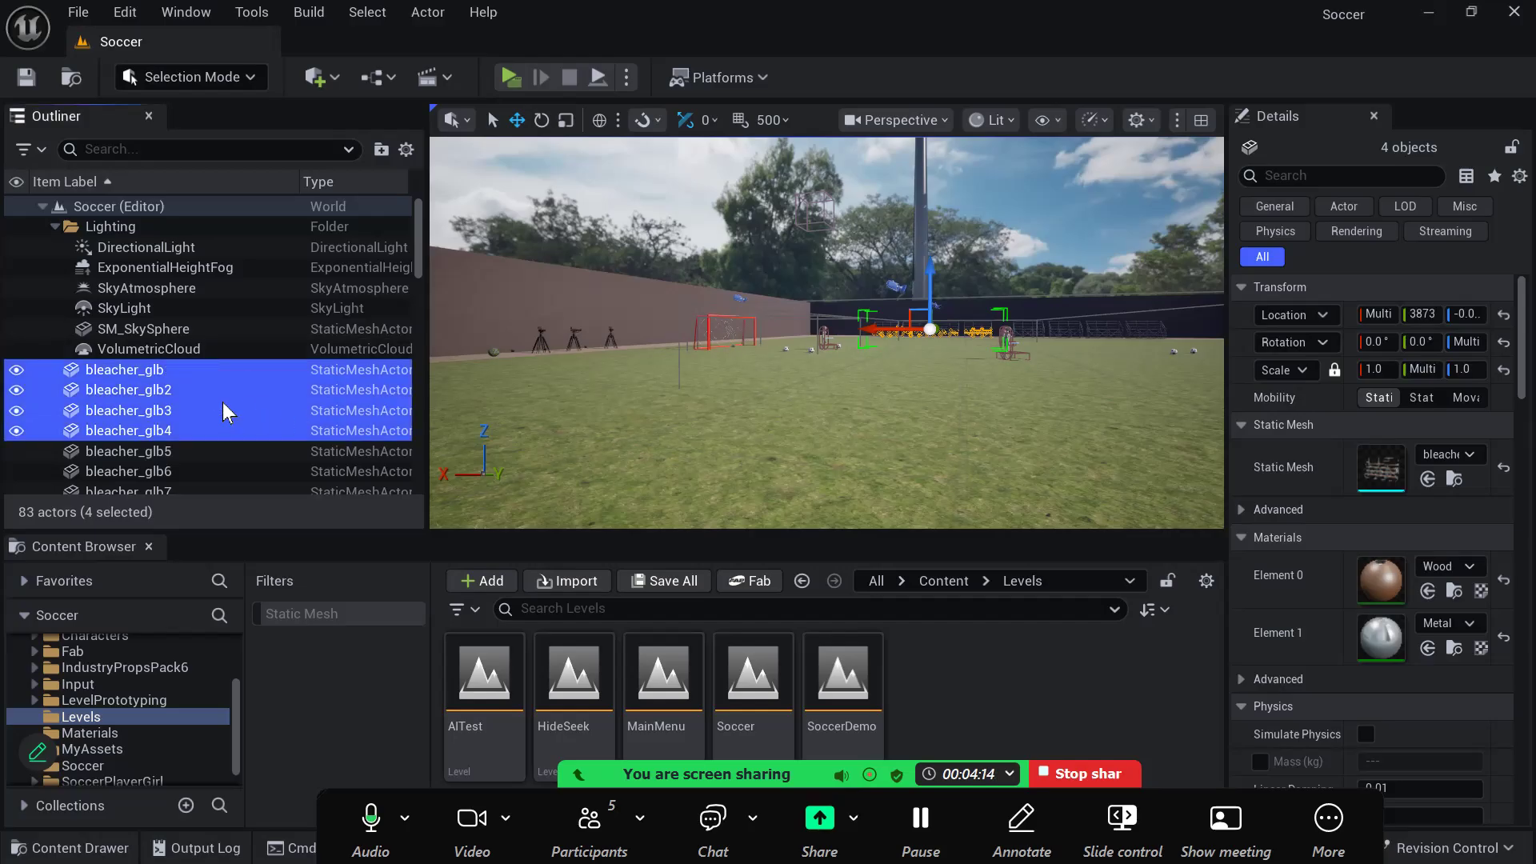
pyautogui.moveTo(998, 493); pyautogui.dragTo(1006, 491, button='right')
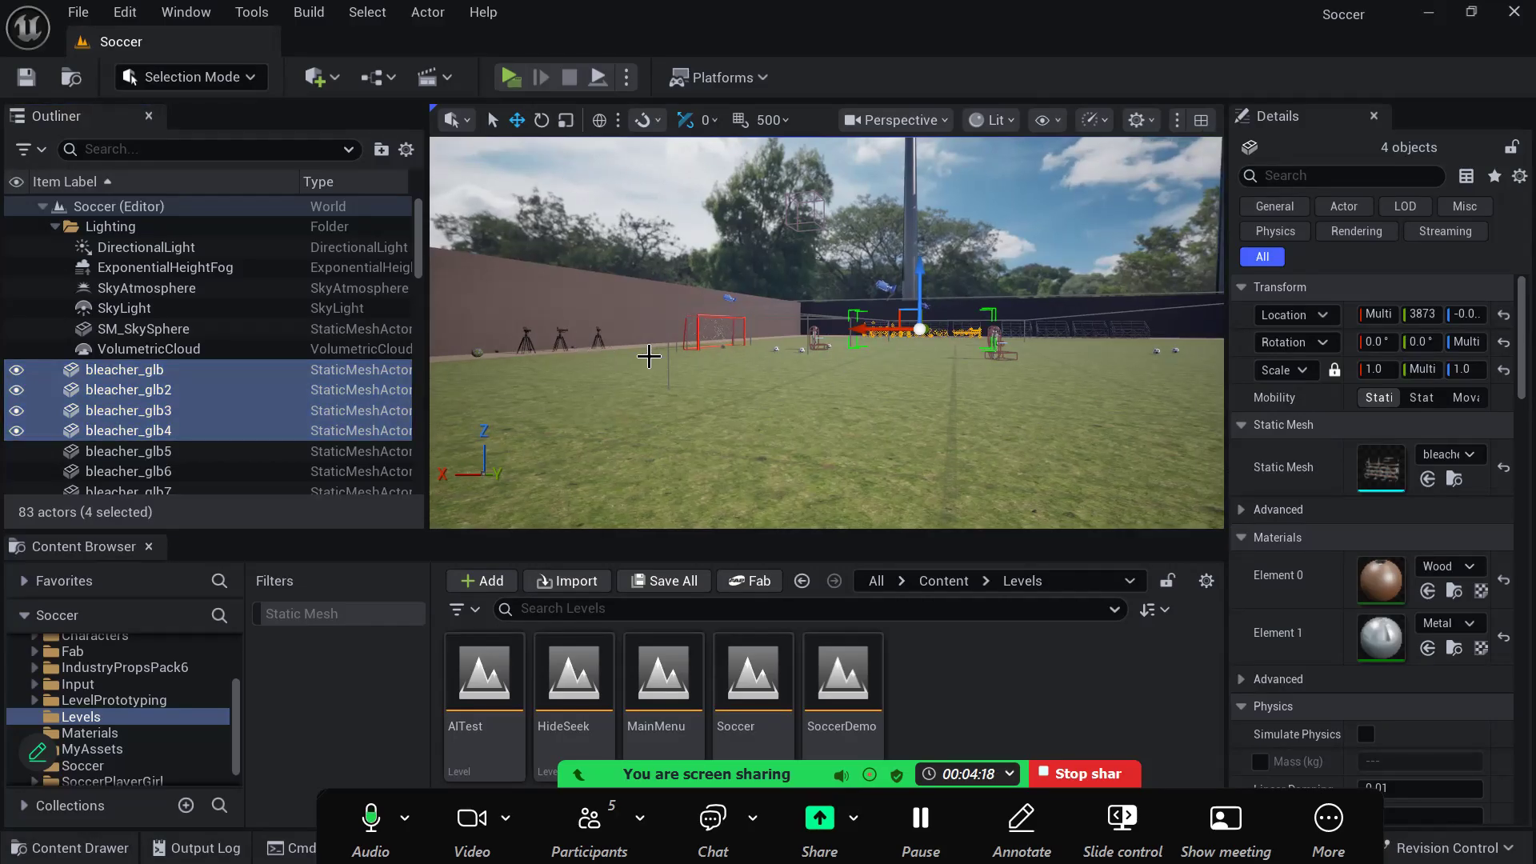
pyautogui.moveTo(668, 356); pyautogui.dragTo(669, 344, button='right')
pyautogui.press('e')
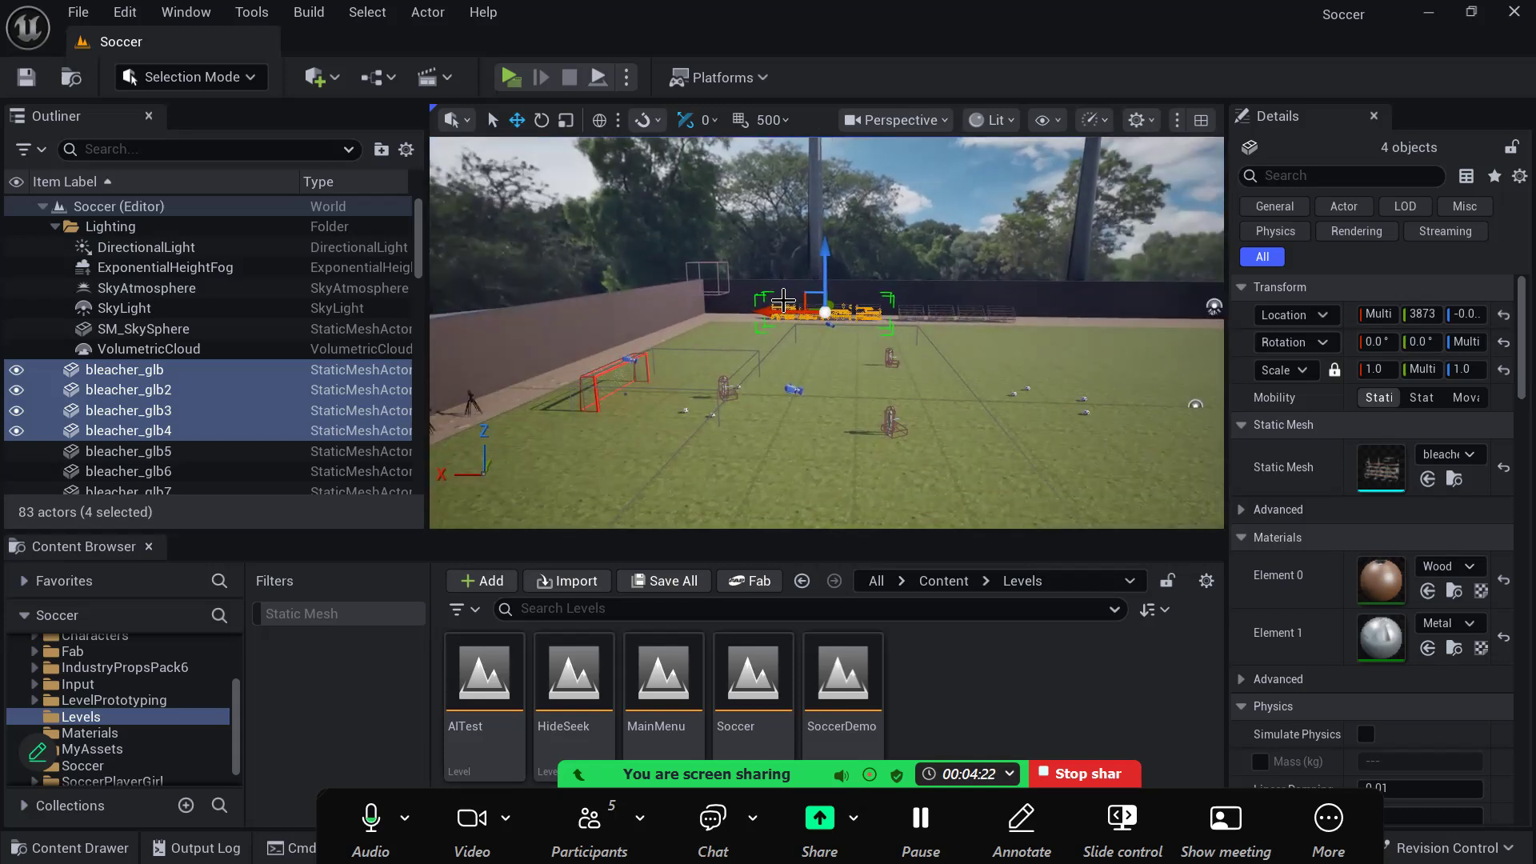
pyautogui.moveTo(771, 344); pyautogui.dragTo(792, 329, button='right')
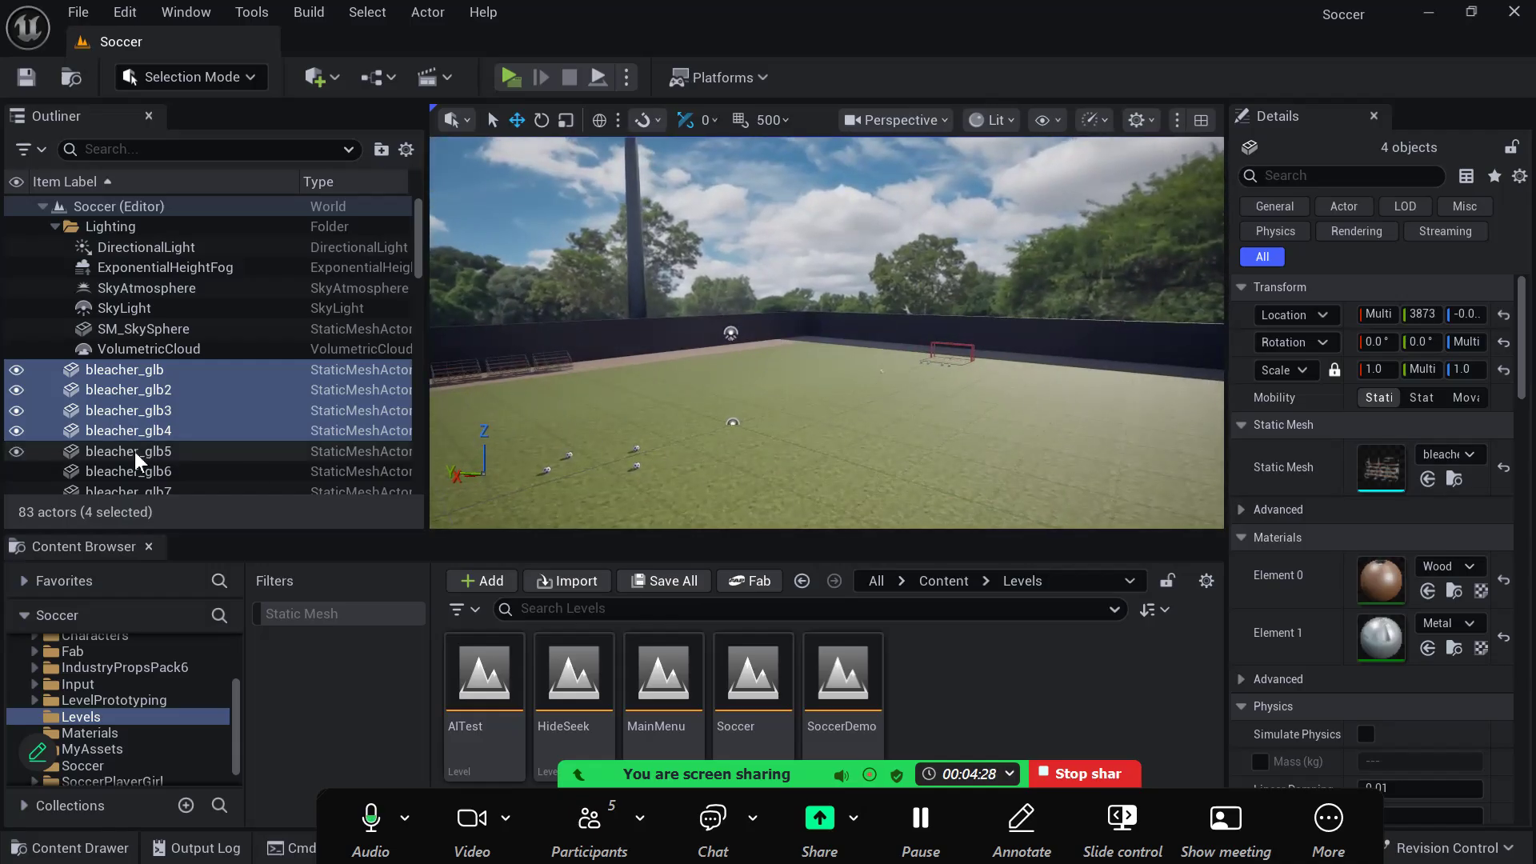
# - Select the SkyLight actor and show the contents of the Audio folder
pyautogui.rightClick(157, 429)
pyautogui.click(176, 304)
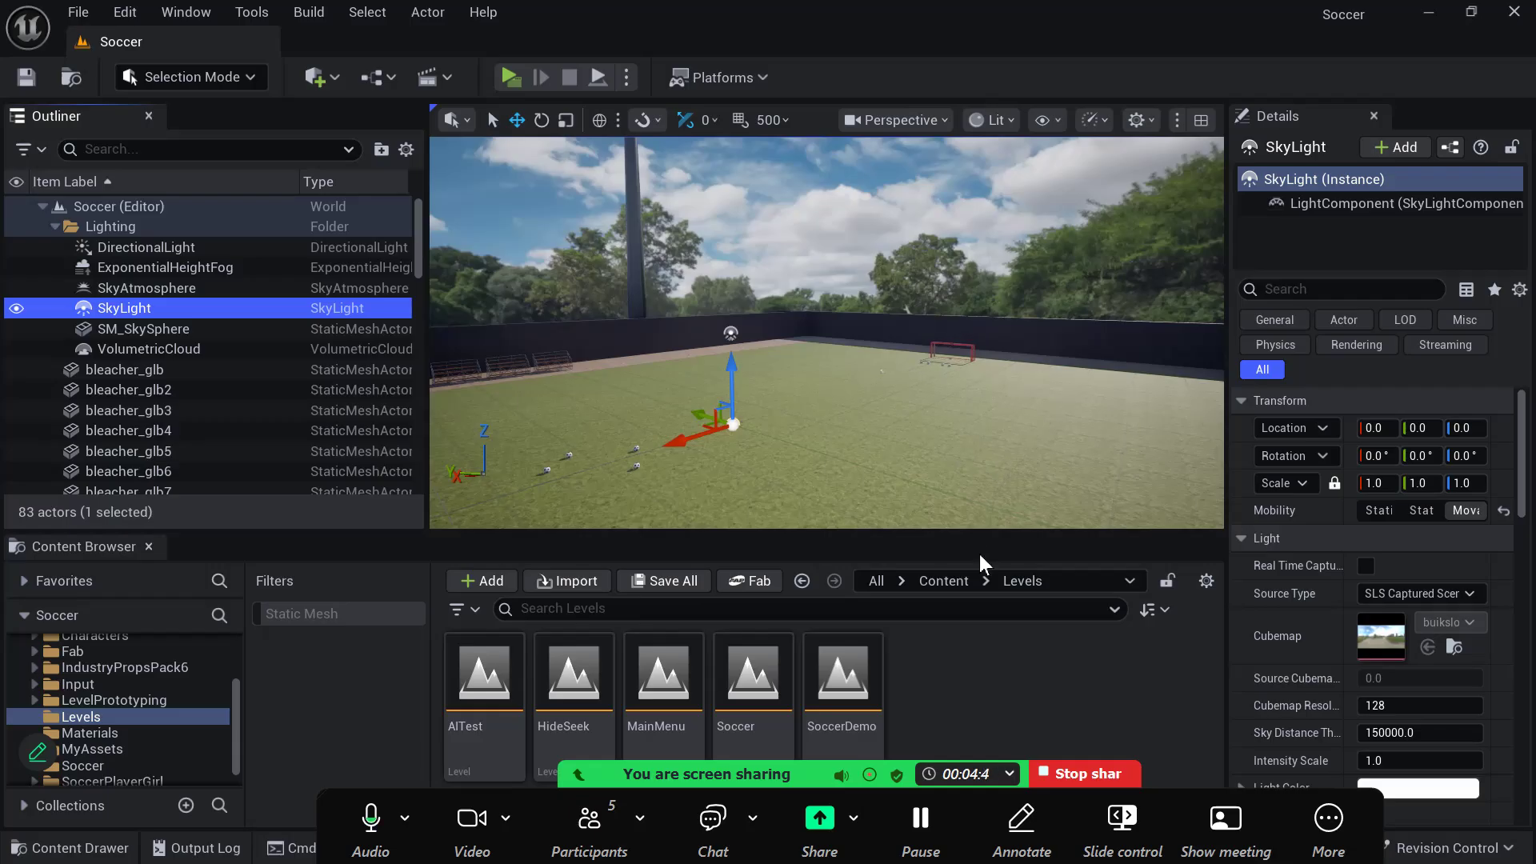
pyautogui.scroll(3, 141, 712)
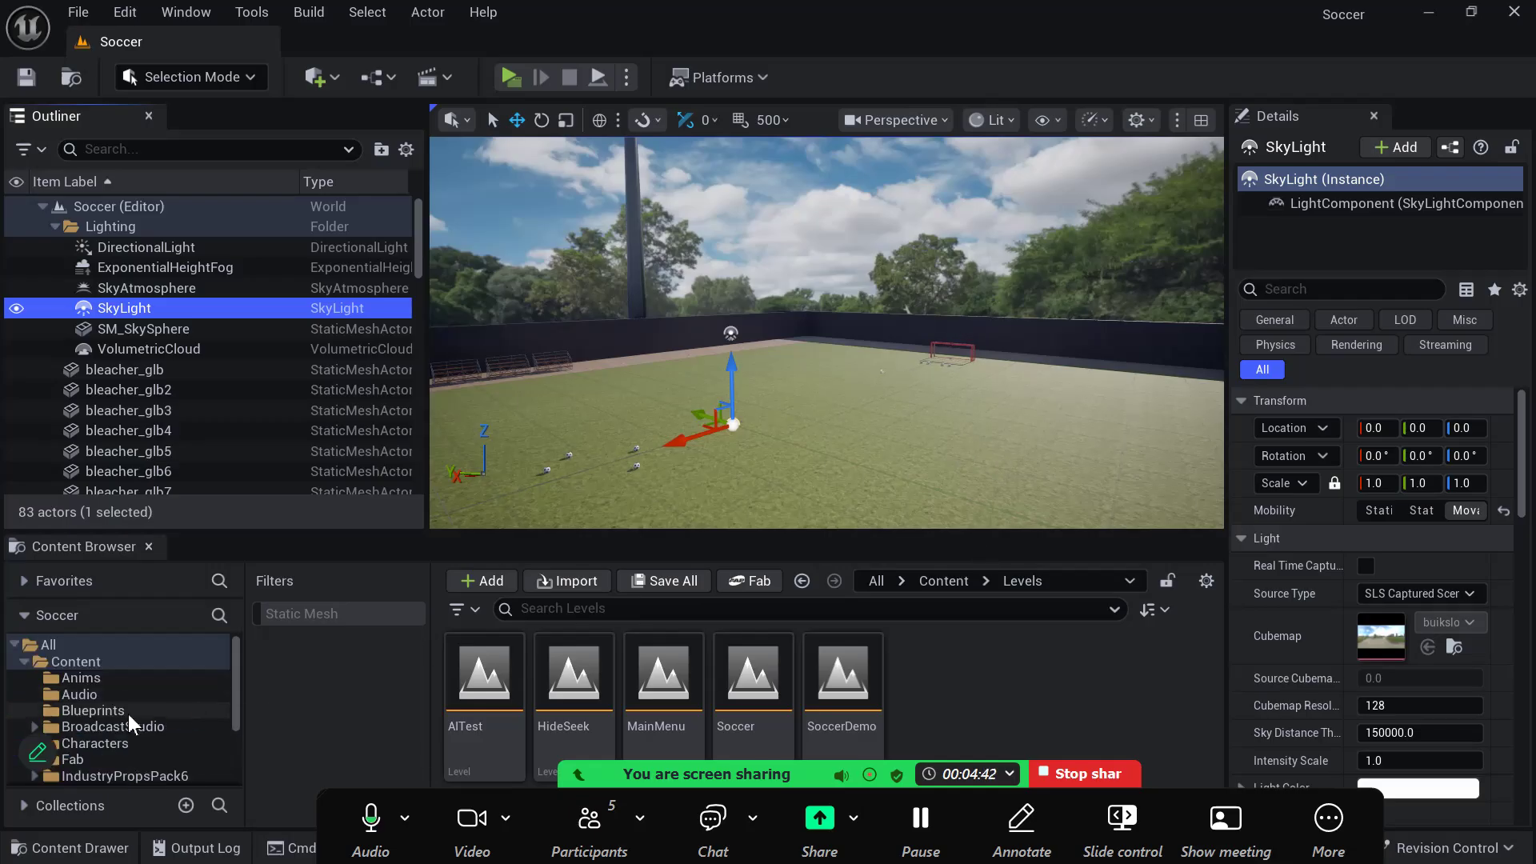
pyautogui.scroll(-1, 123, 684)
pyautogui.scroll(1, 123, 683)
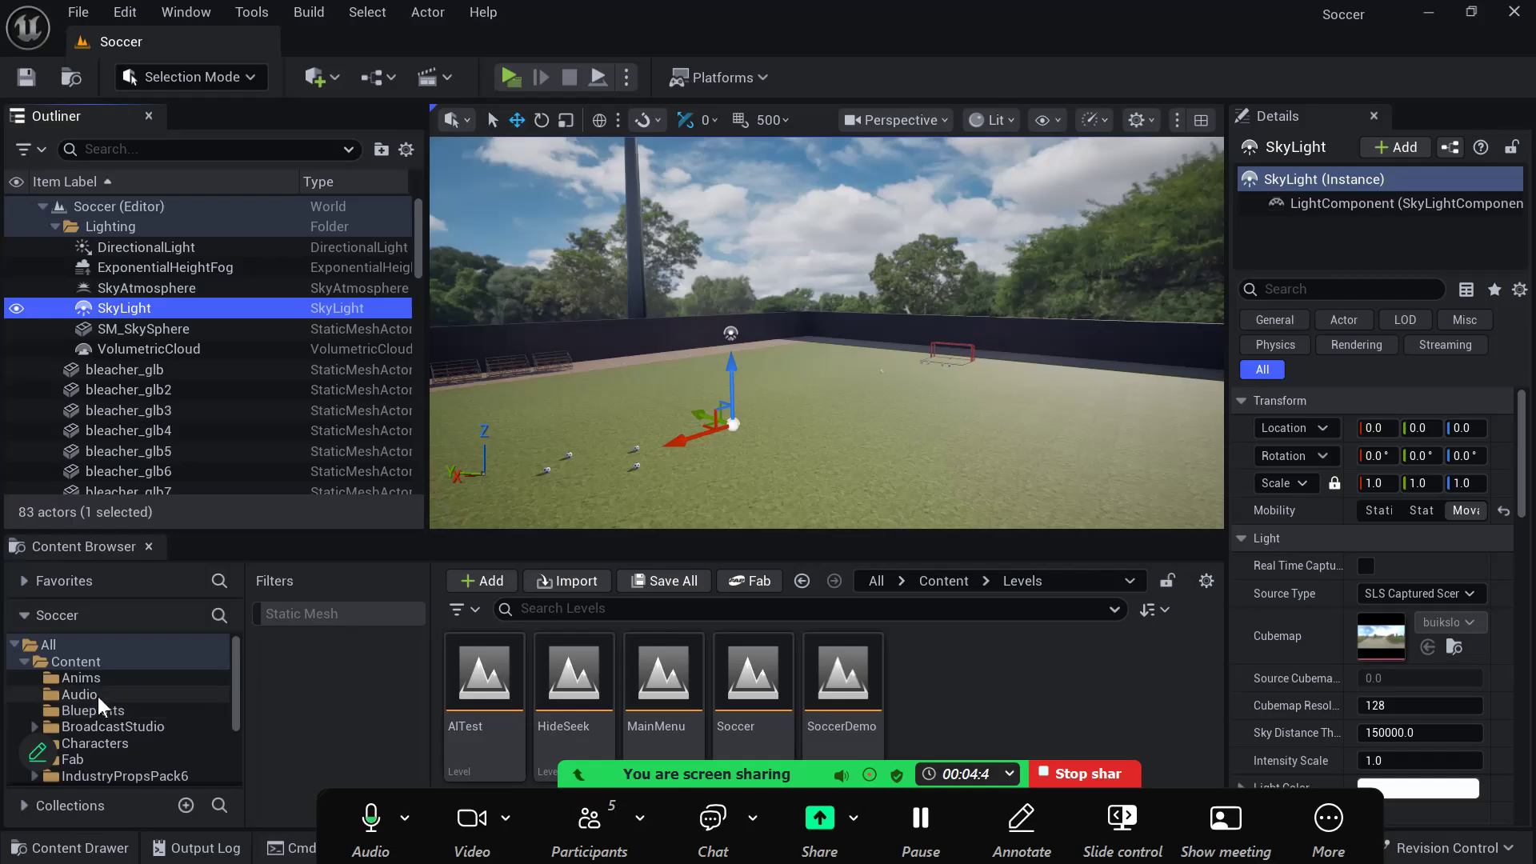
pyautogui.click(96, 695)
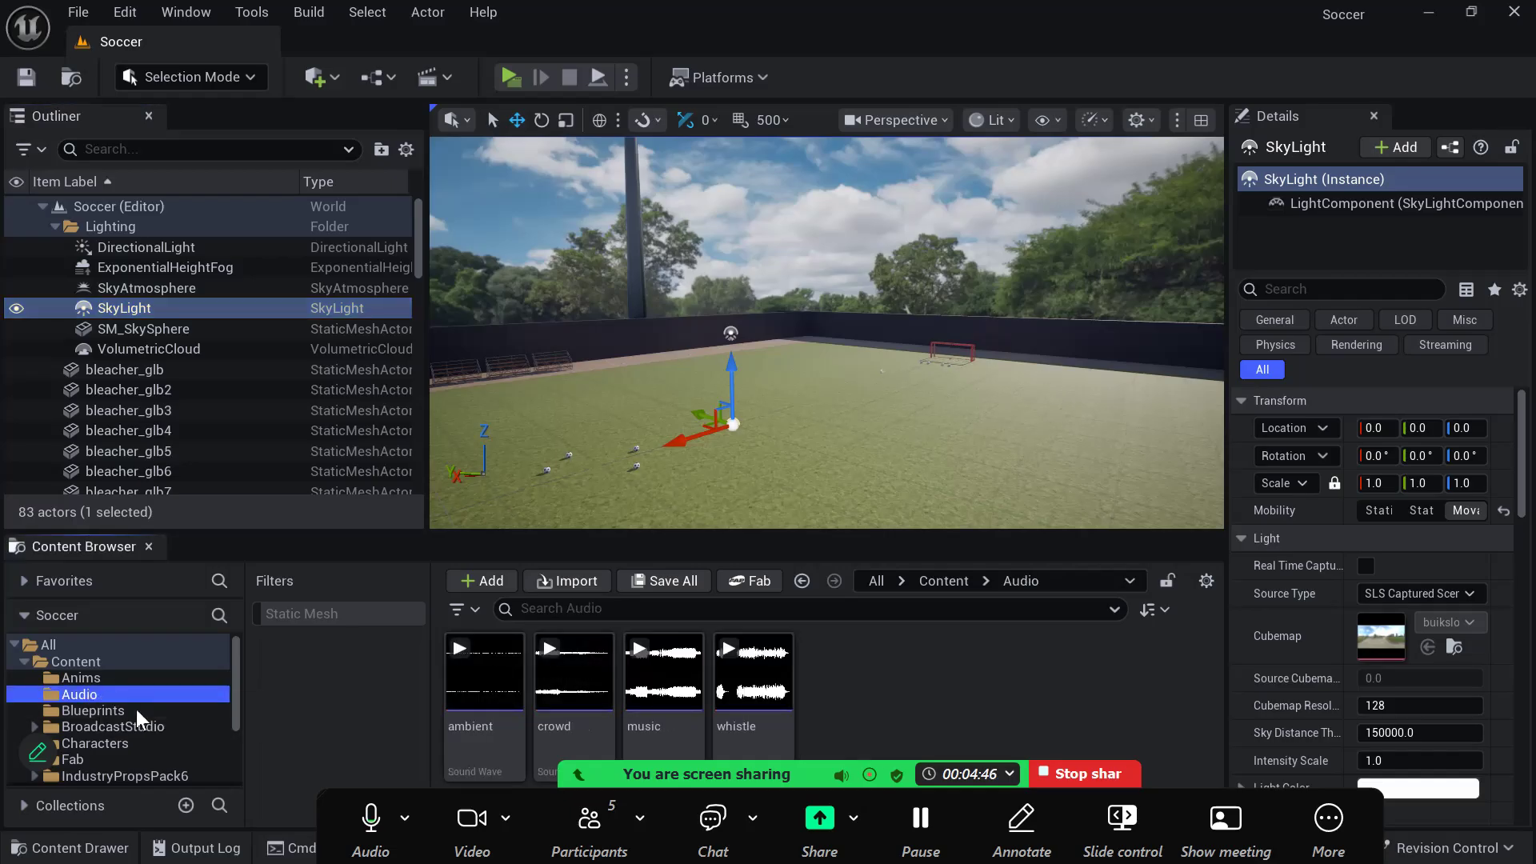
# - Select the WBP_MainMenu widget in the Blueprints folder and return to the Audio folder
pyautogui.click(136, 710)
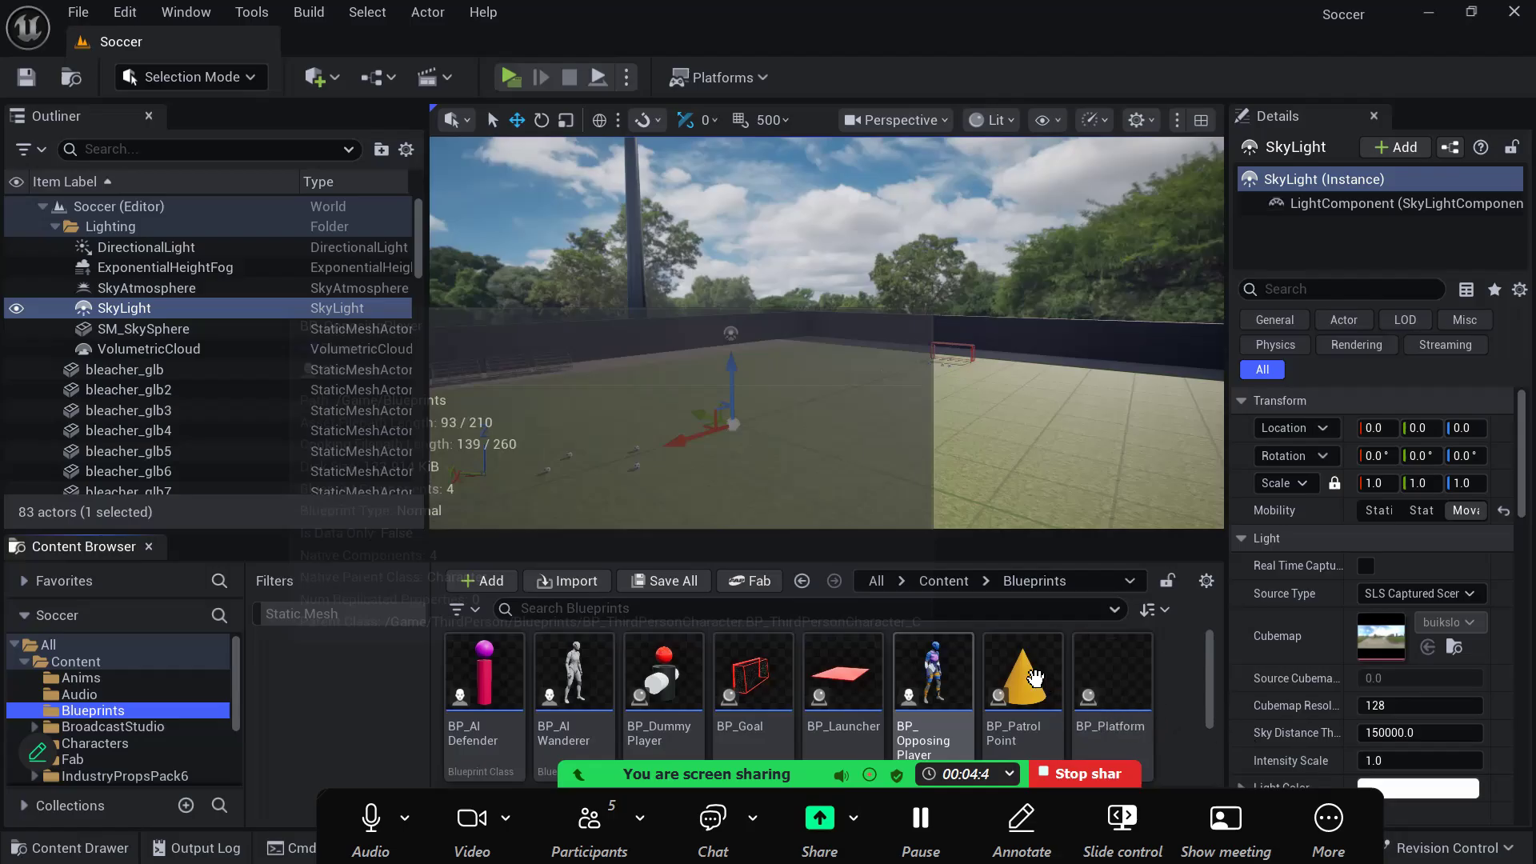
pyautogui.scroll(-2, 920, 692)
pyautogui.click(933, 681)
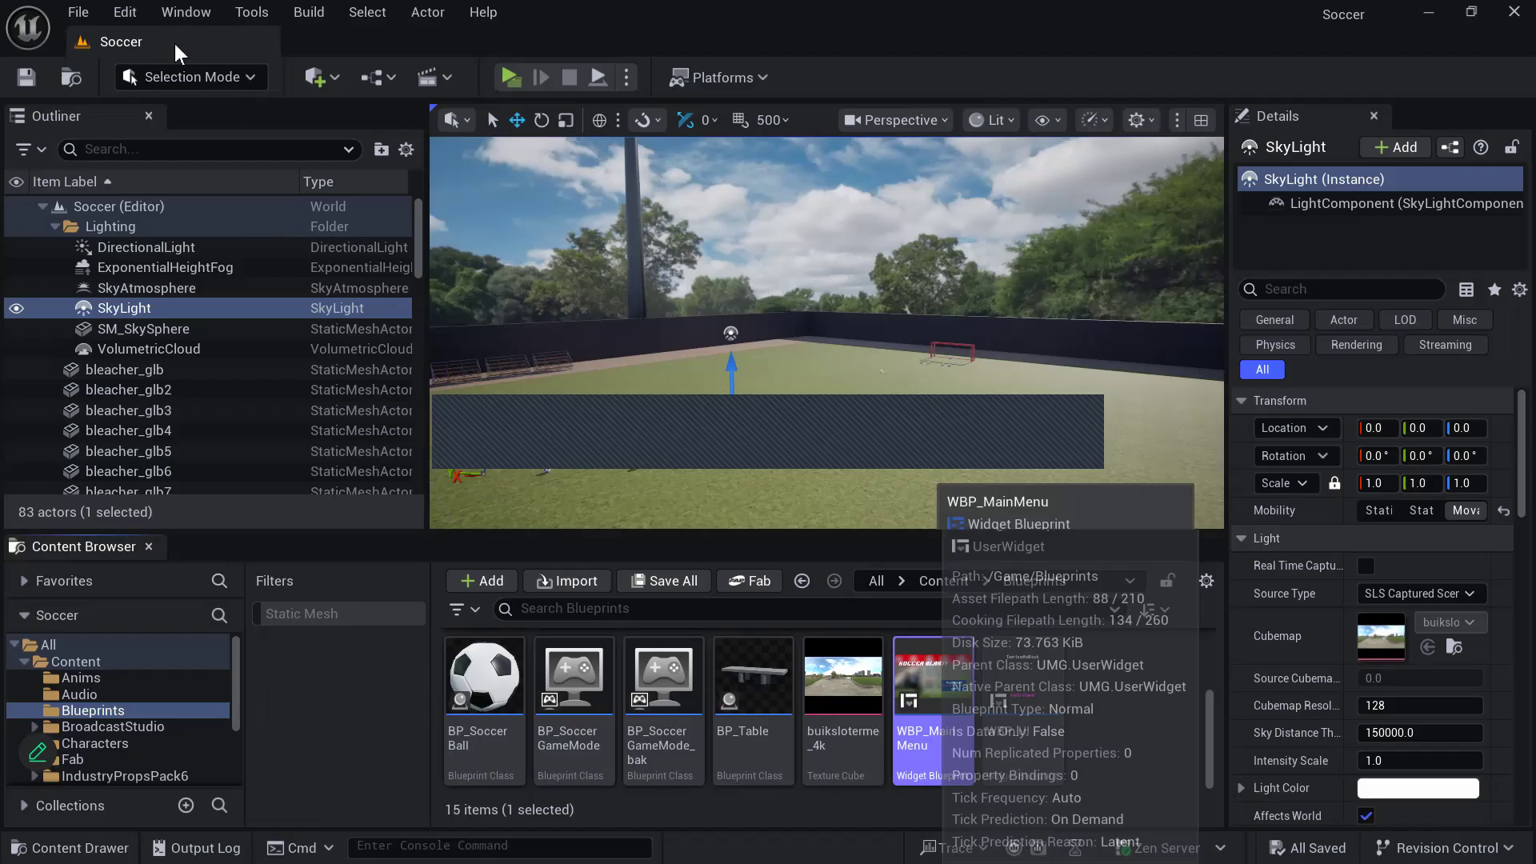
pyautogui.click(116, 669)
pyautogui.click(99, 693)
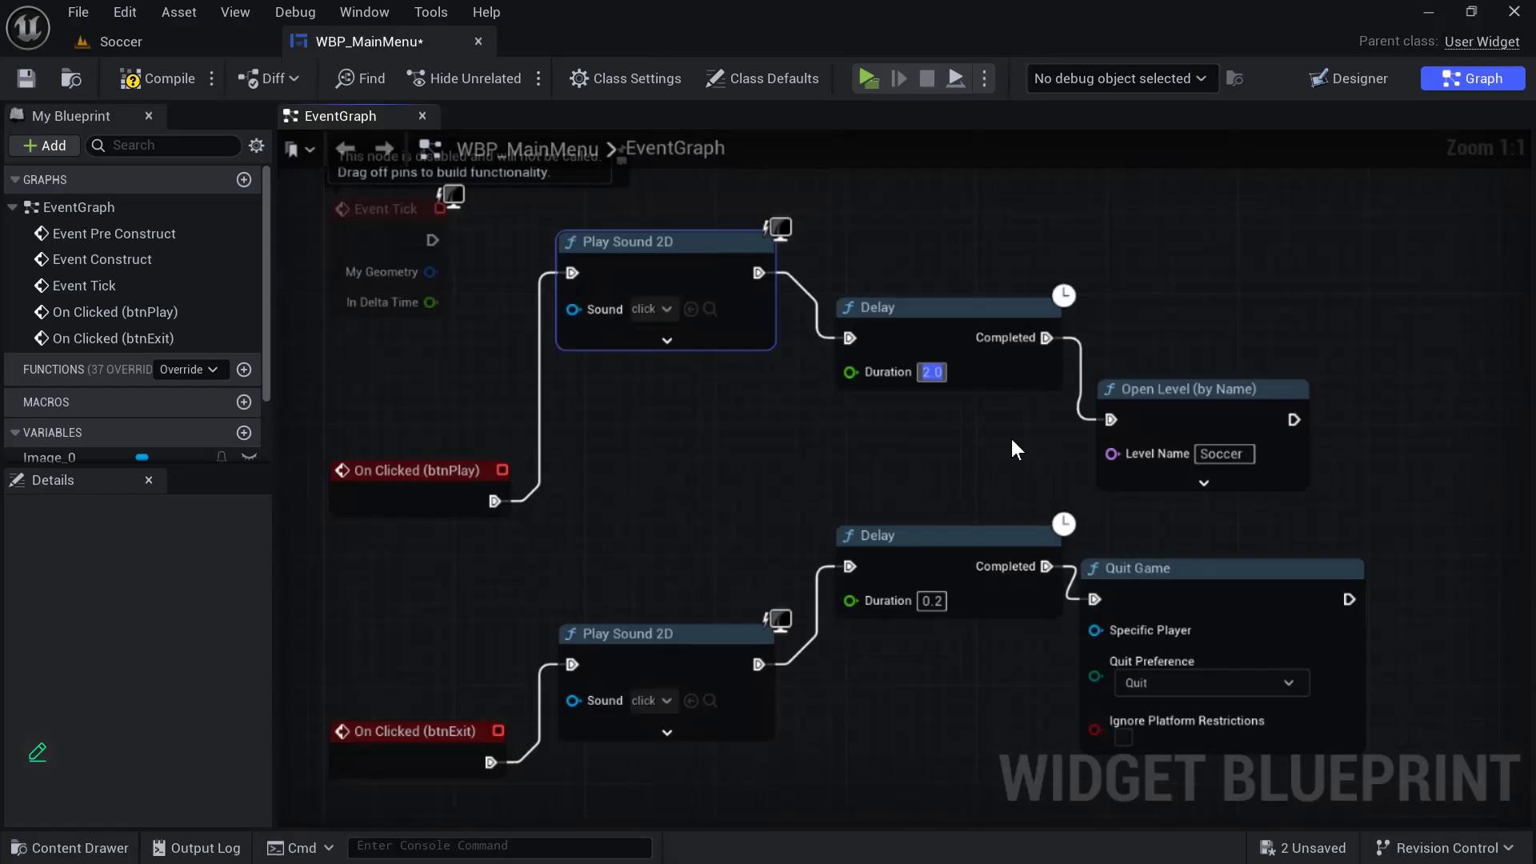
# - Set the Delay durations of both the btnPlay and btnExit click events to 1.0 and compile the widget blueprint
pyautogui.write('1')
pyautogui.click(932, 601)
pyautogui.write('1')
pyautogui.click(958, 469)
pyautogui.click(157, 80)
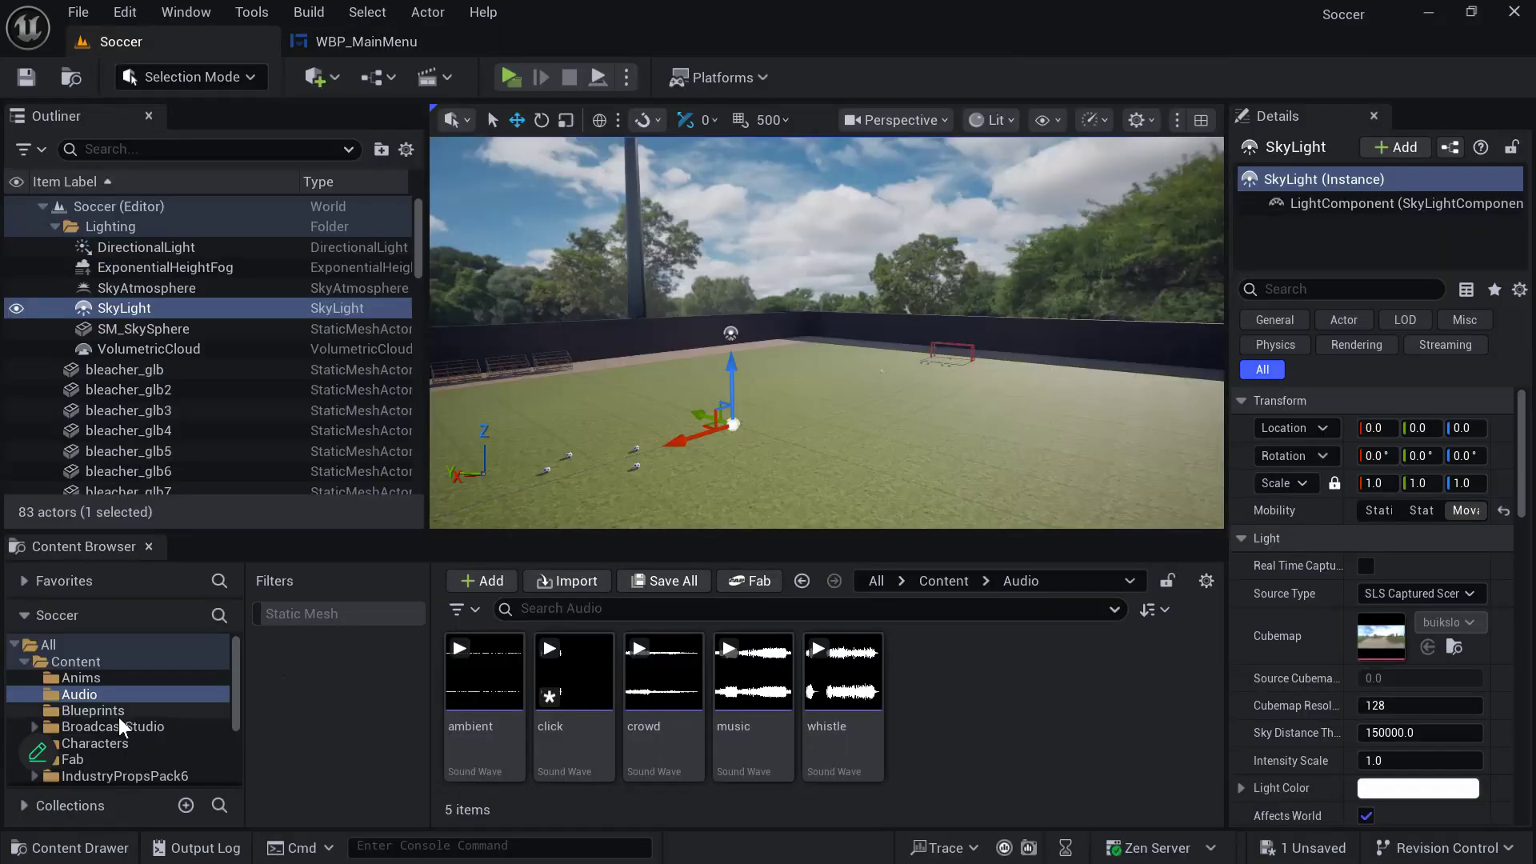
# - Open the MainMenu level from the Levels folder, saving the pending click audio asset
pyautogui.scroll(-2, 119, 718)
pyautogui.click(118, 760)
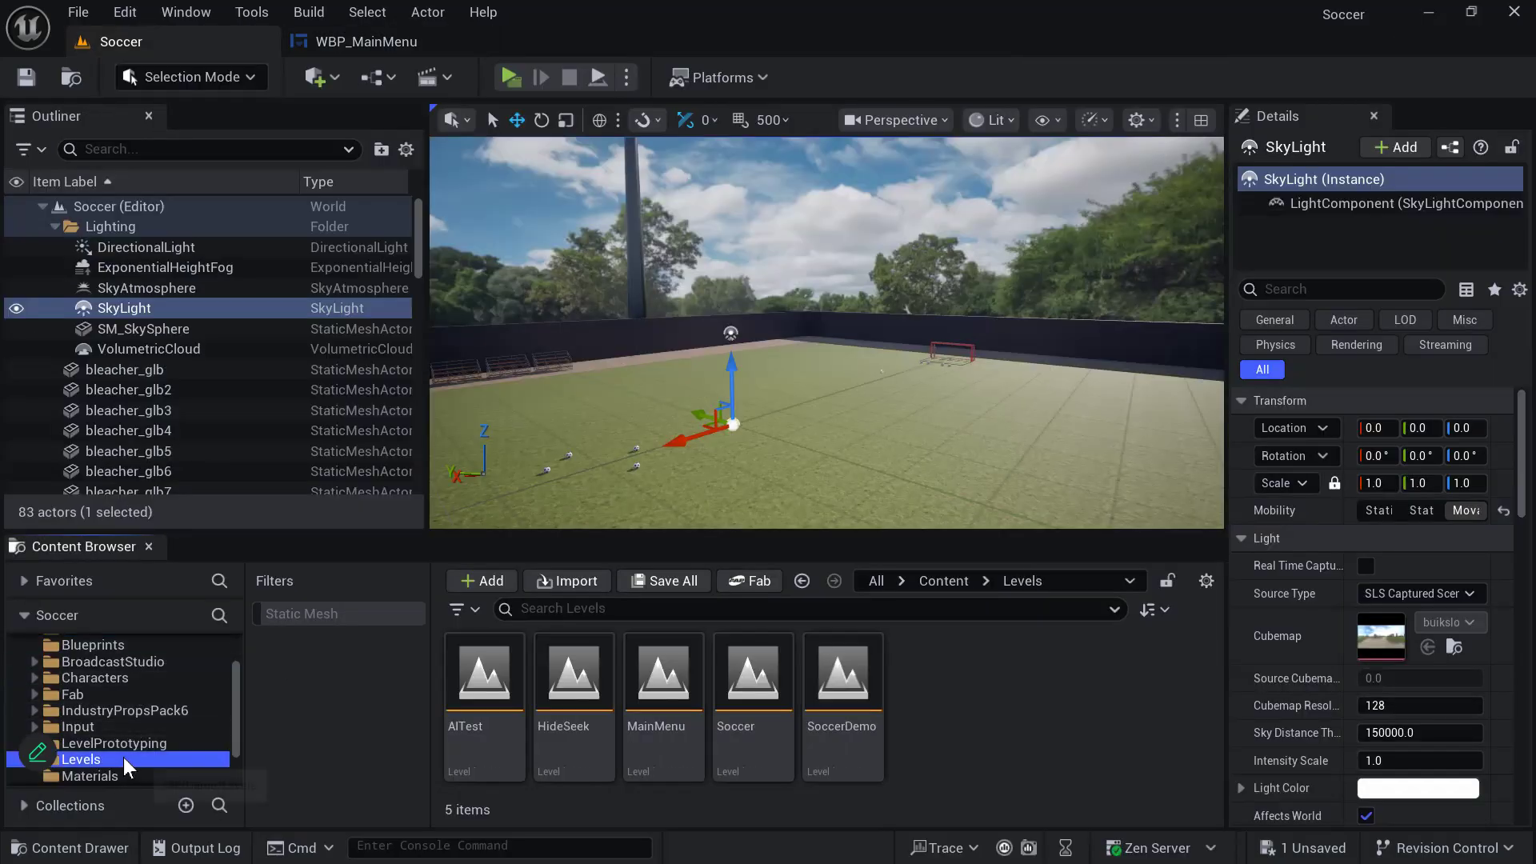
pyautogui.doubleClick(659, 671)
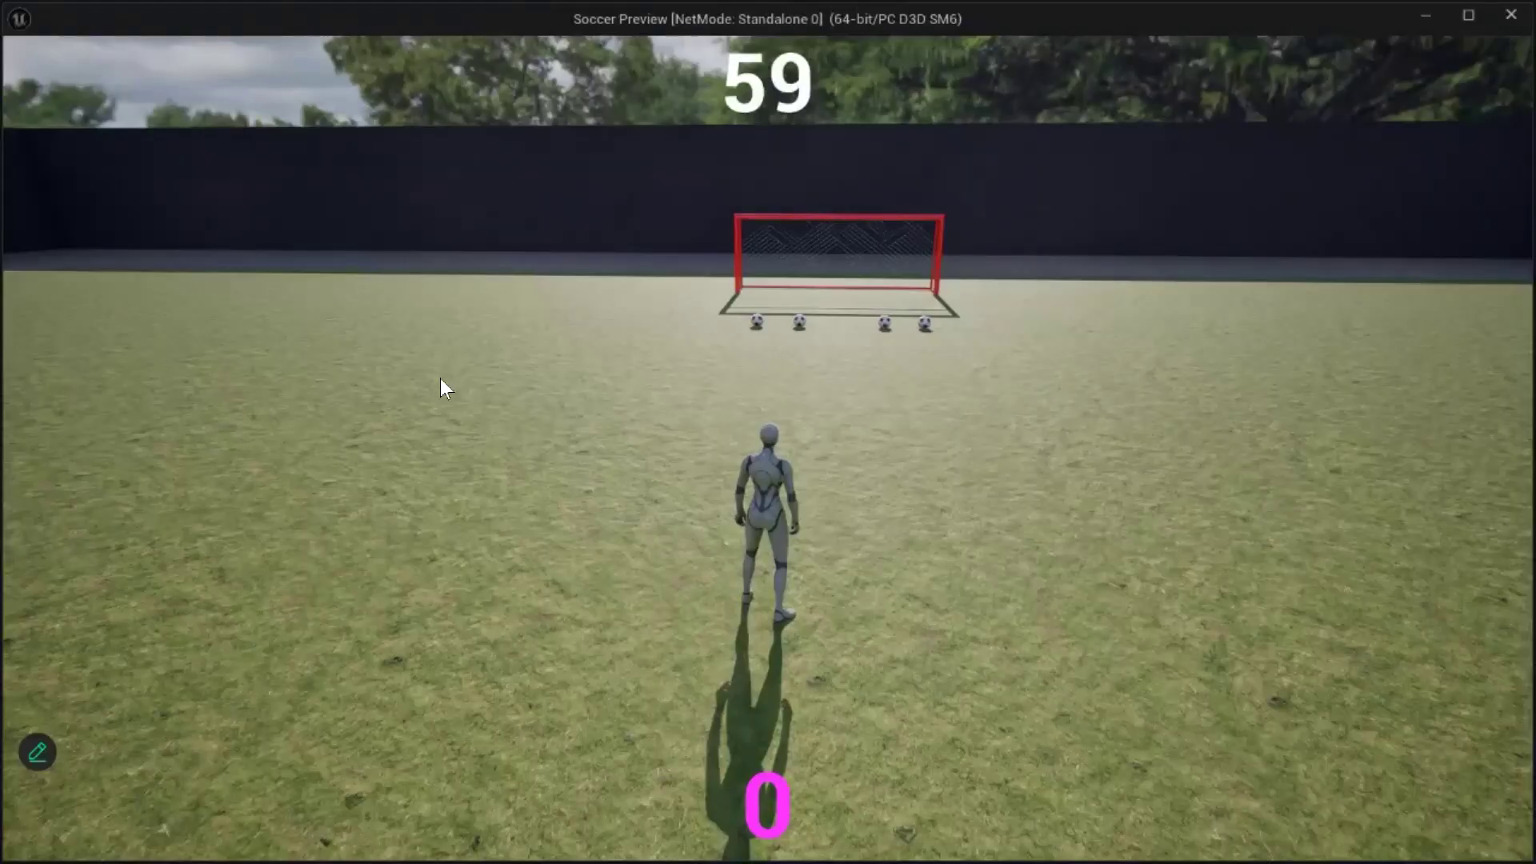
# - Play-test starting the soccer match from the main menu, stop the preview and check the WBP_MainMenu event graph
pyautogui.click(440, 378)
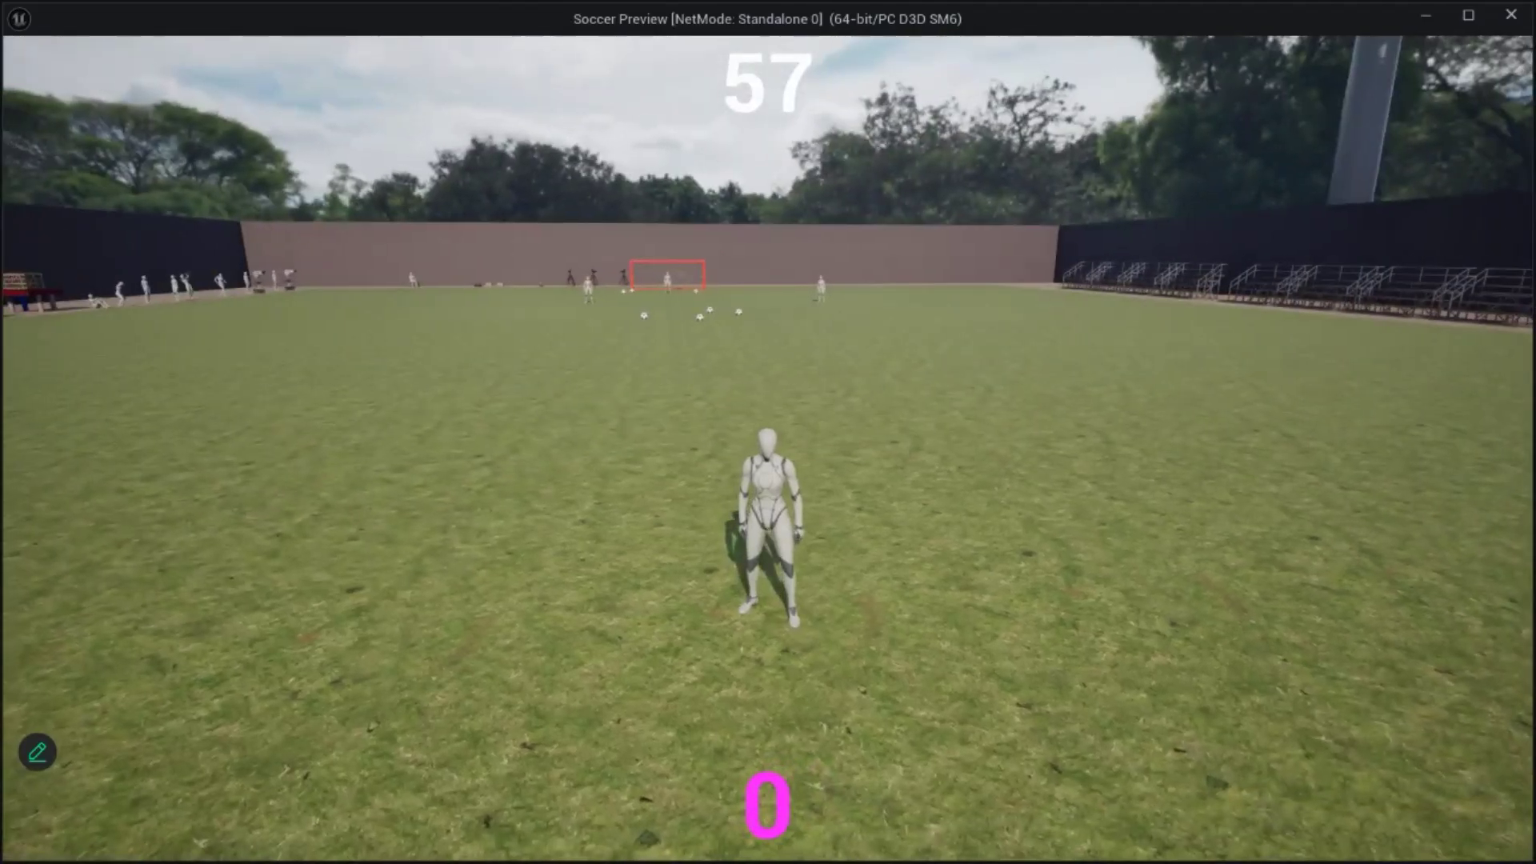
pyautogui.press('Escape')
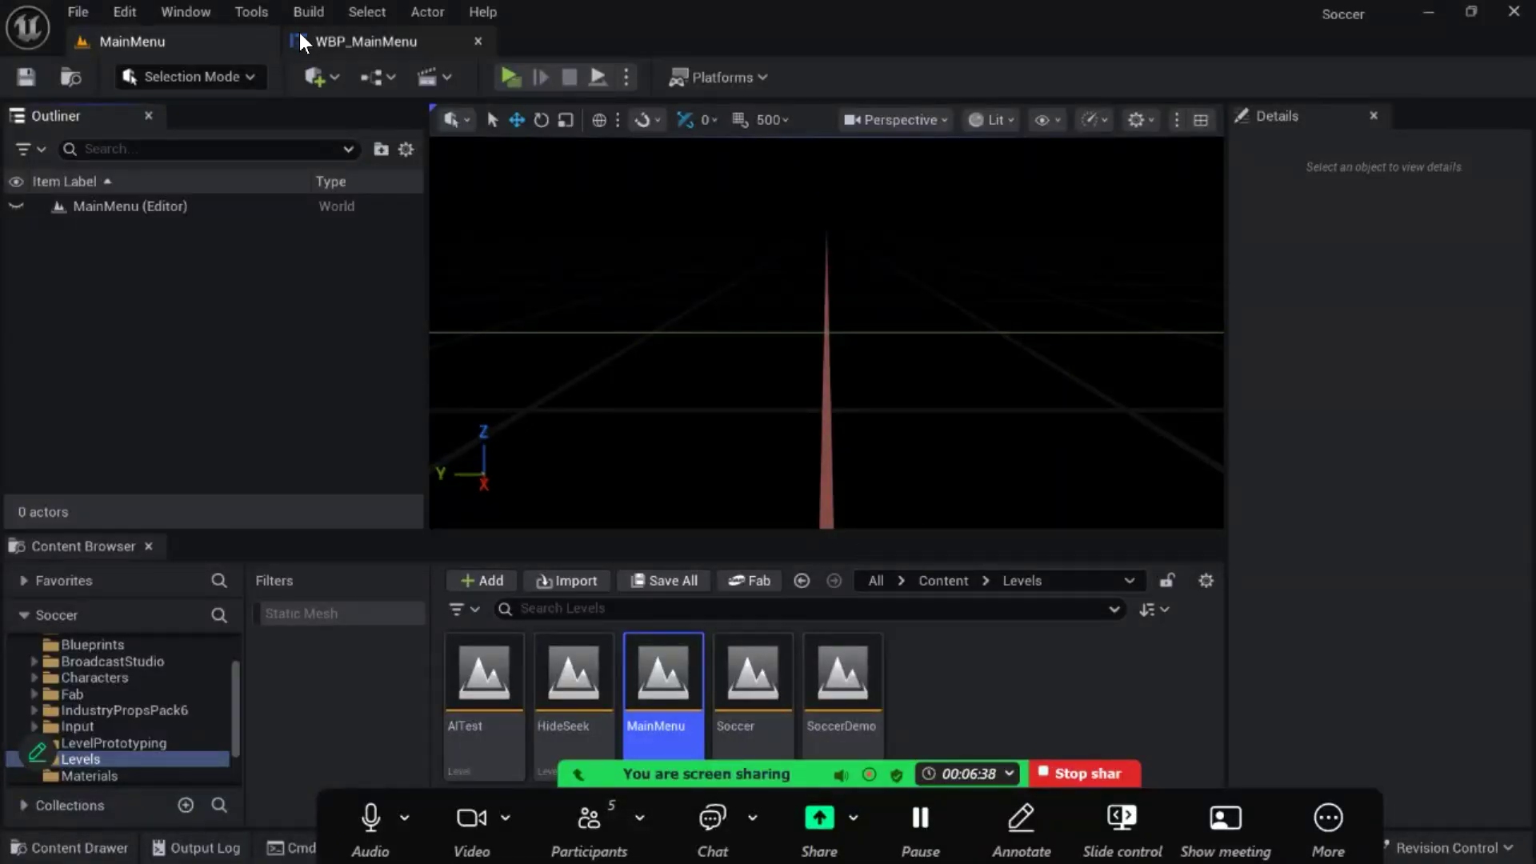
pyautogui.click(344, 40)
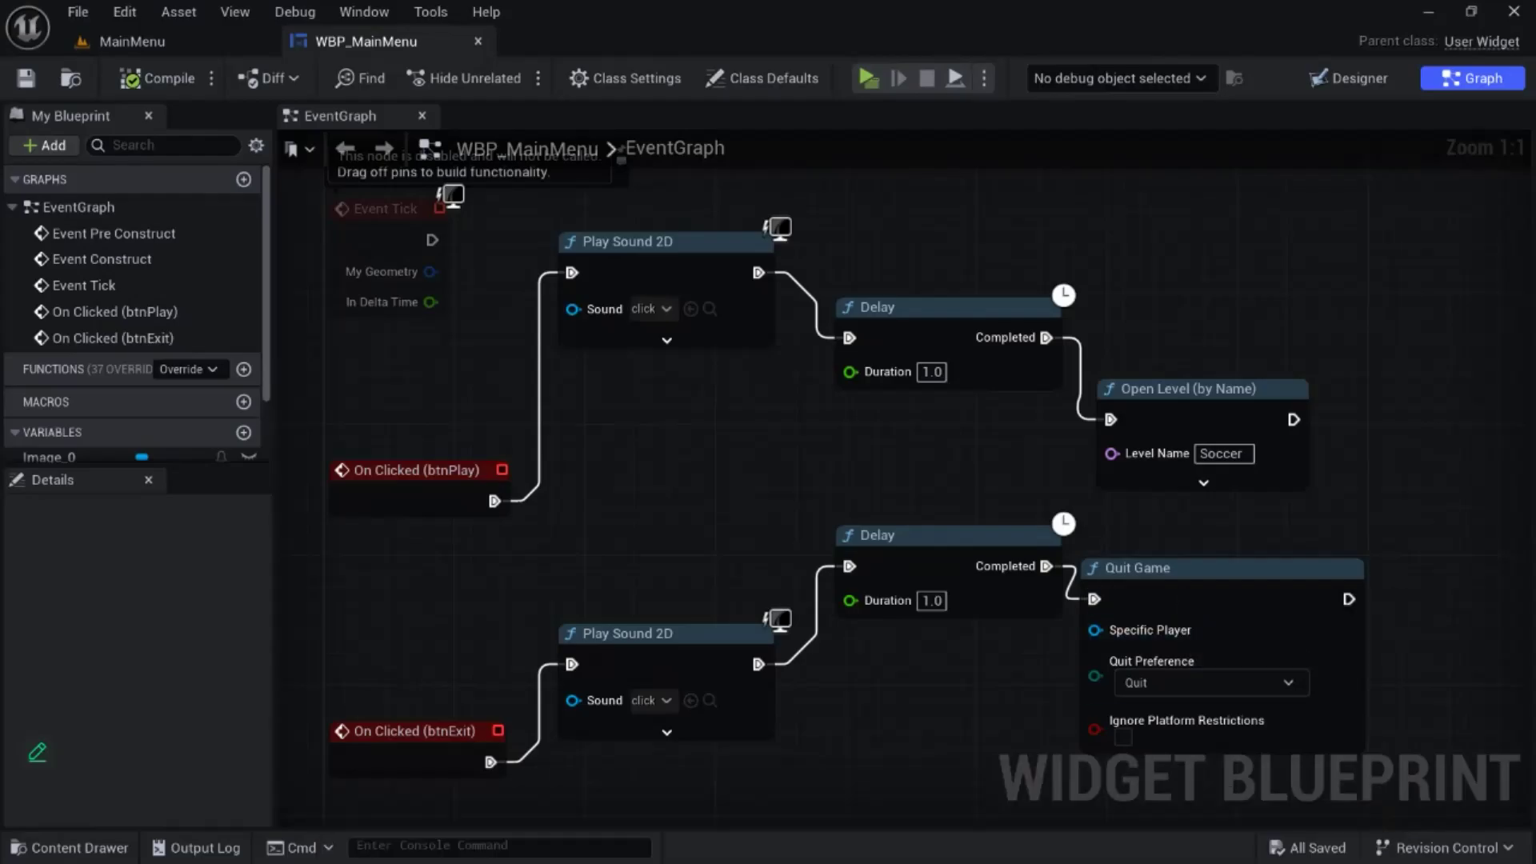
pyautogui.click(170, 41)
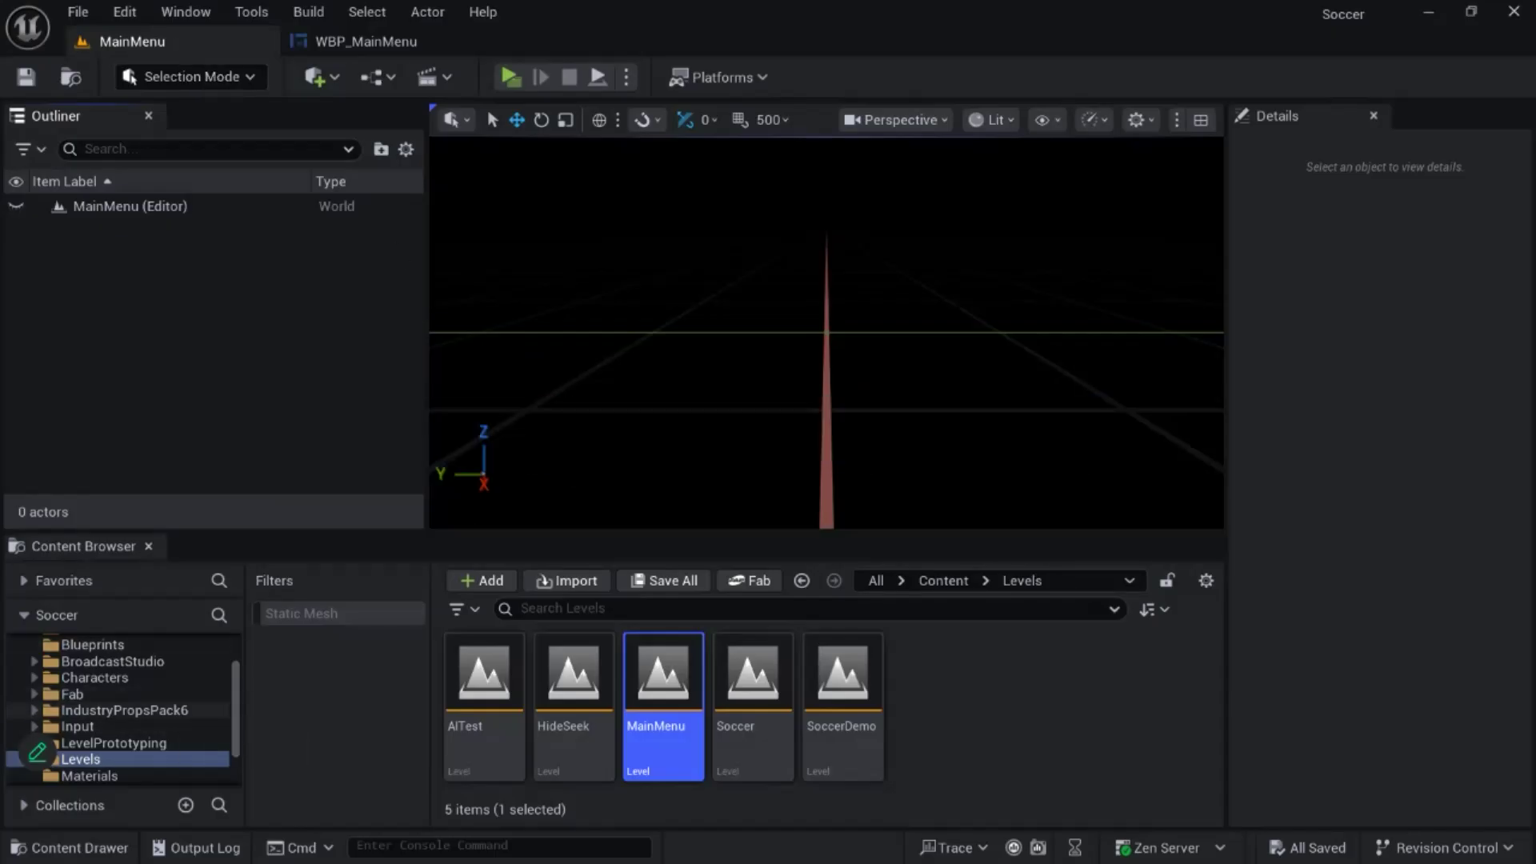
# - Filter the assets of the whole Content folder to show only textures
pyautogui.scroll(3, 120, 709)
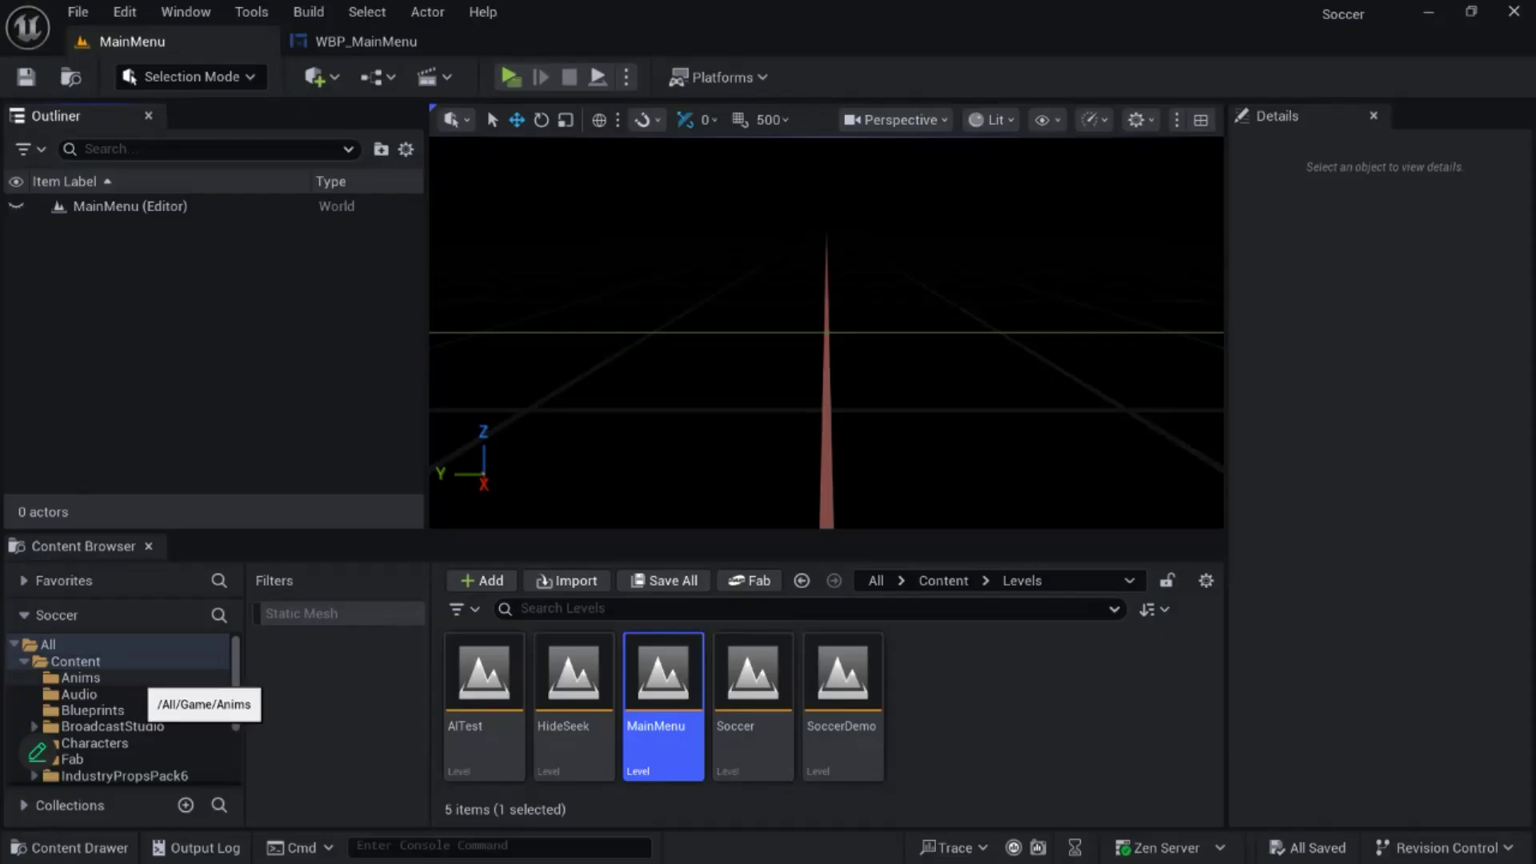
pyautogui.scroll(-2, 120, 708)
pyautogui.scroll(2, 120, 708)
pyautogui.click(75, 661)
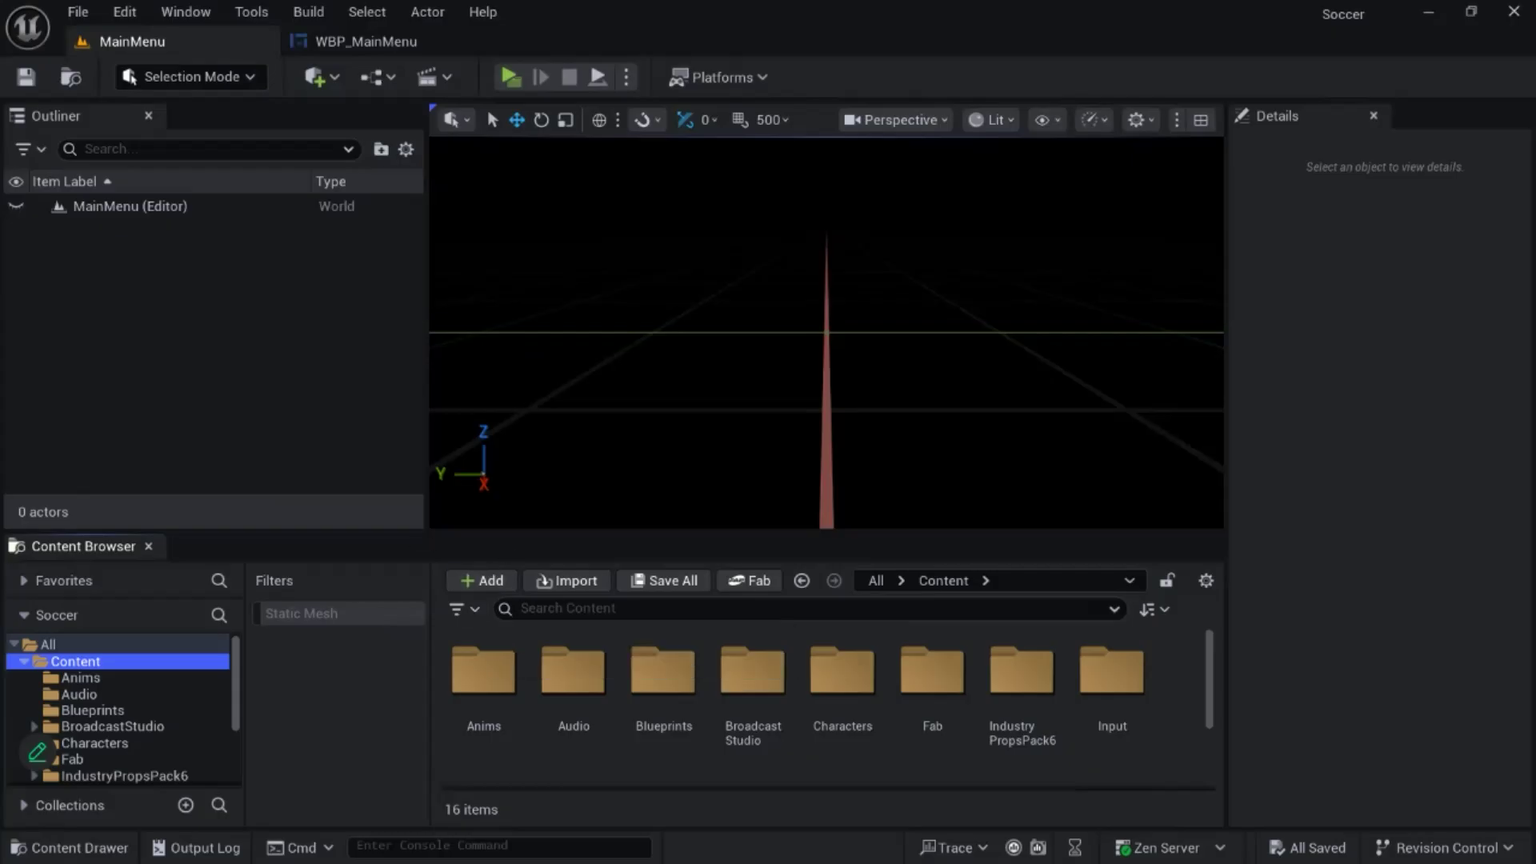
pyautogui.click(463, 609)
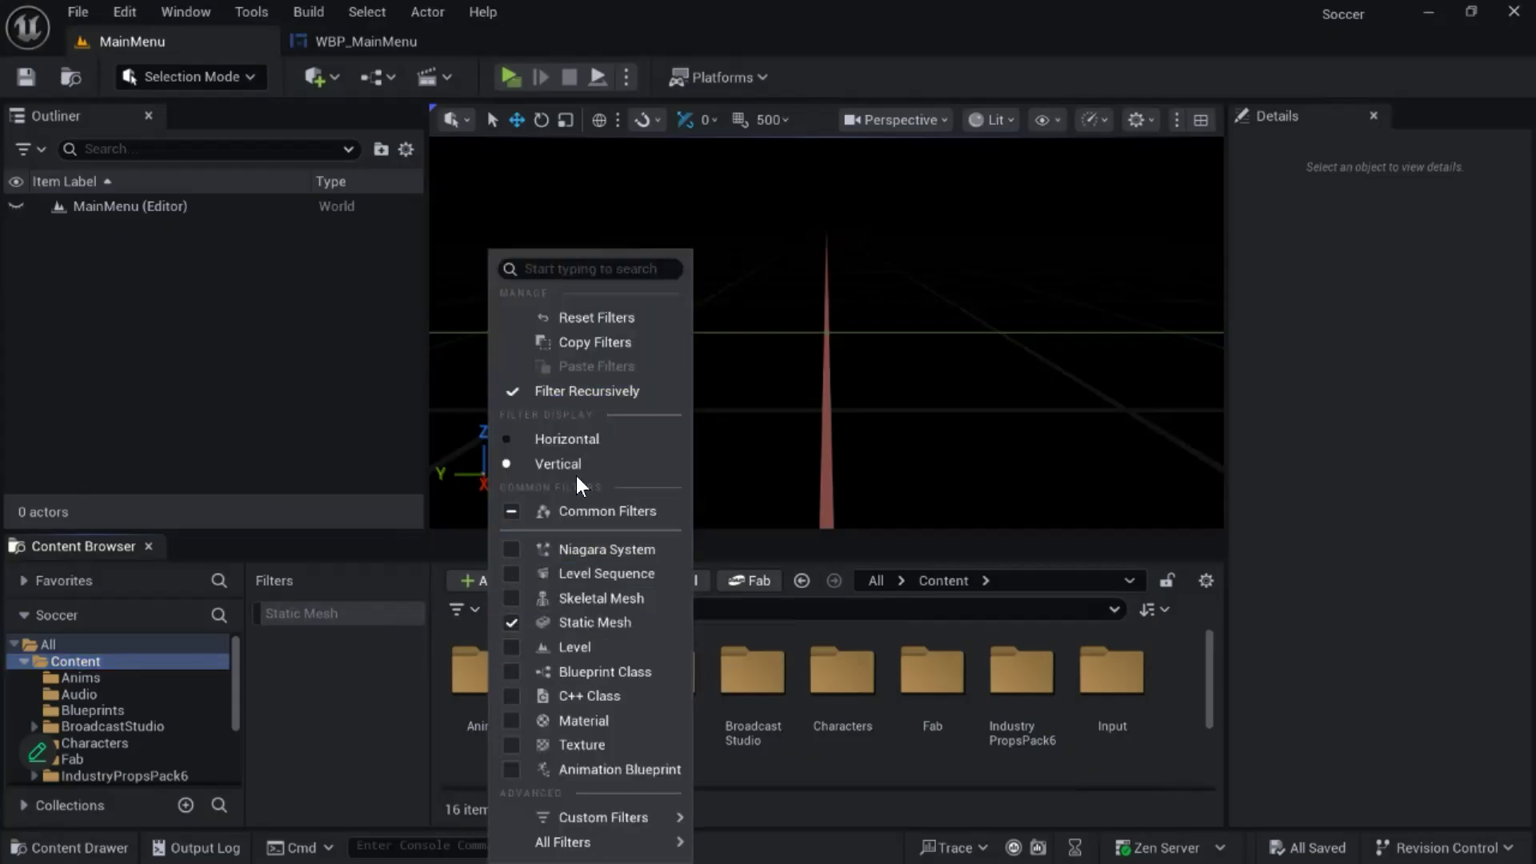
pyautogui.click(624, 745)
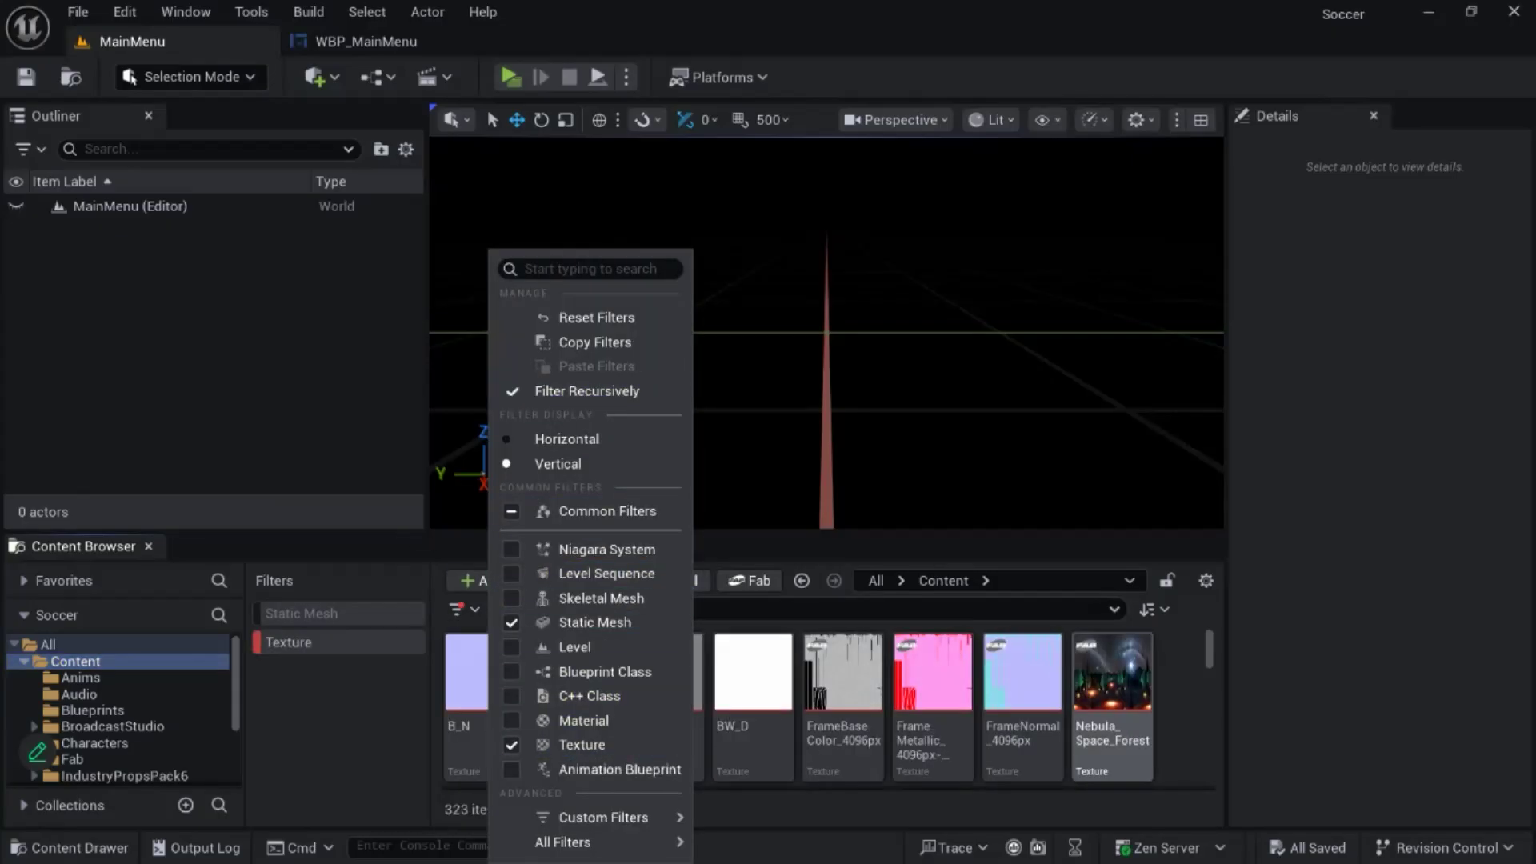
# - Inspect the Nebula_Space_Forest texture in the texture editor, close it and turn off the Texture filter
pyautogui.click(1112, 680)
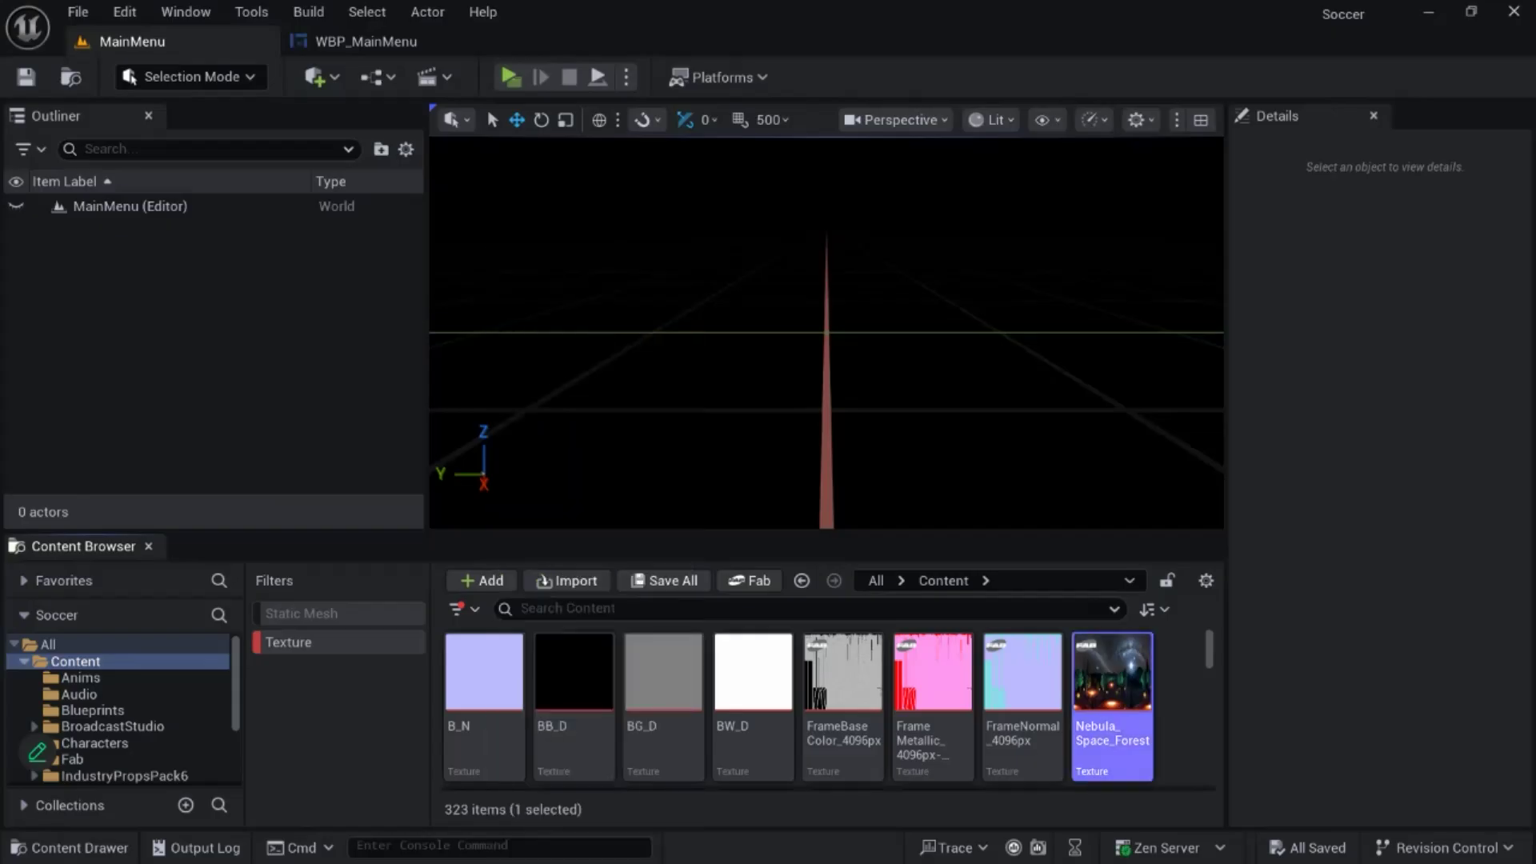
pyautogui.doubleClick(1113, 680)
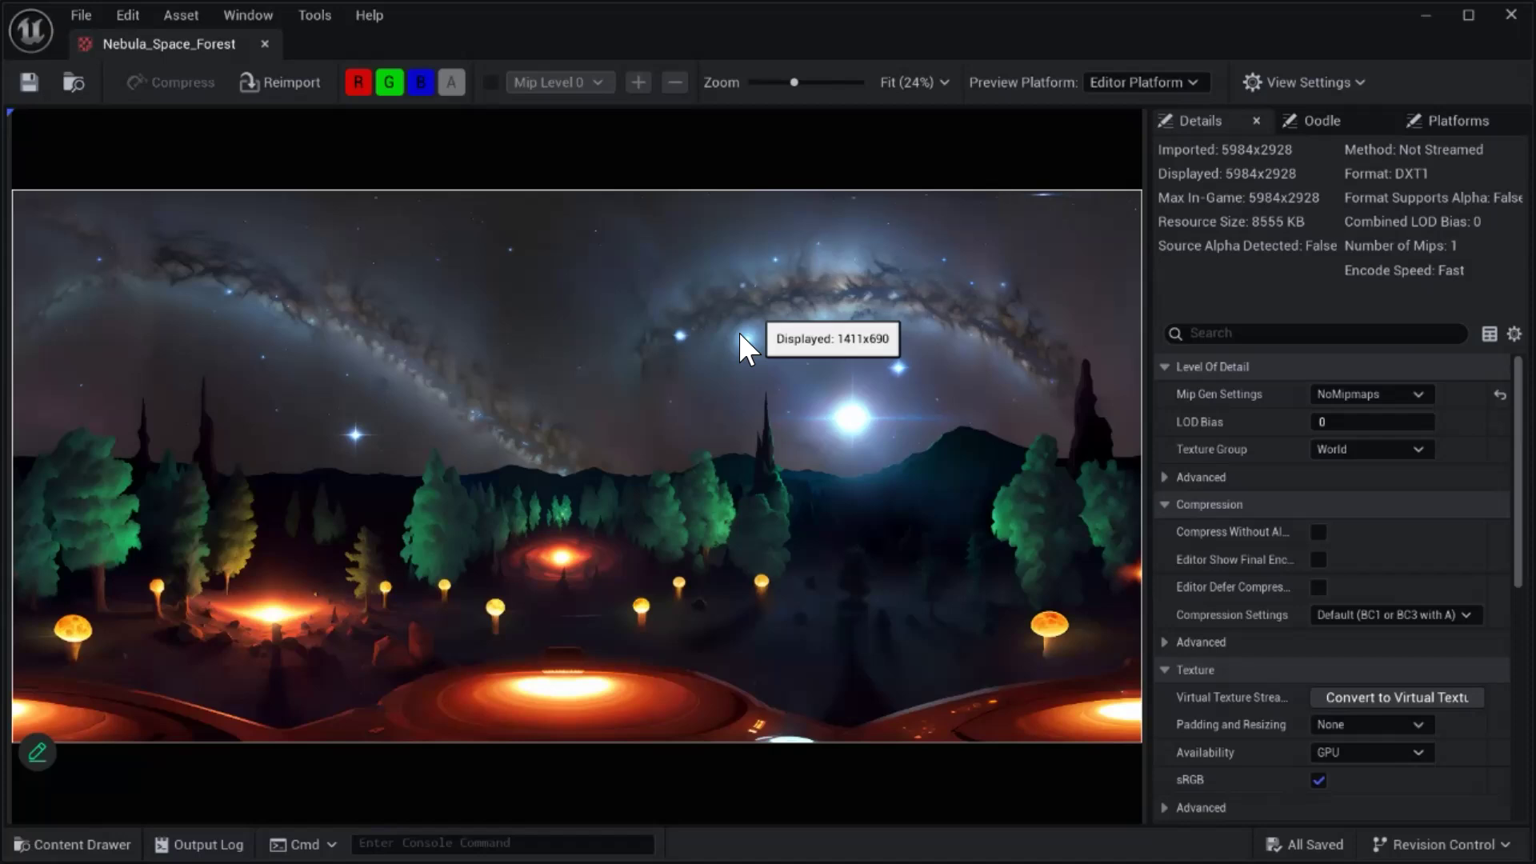
pyautogui.click(265, 44)
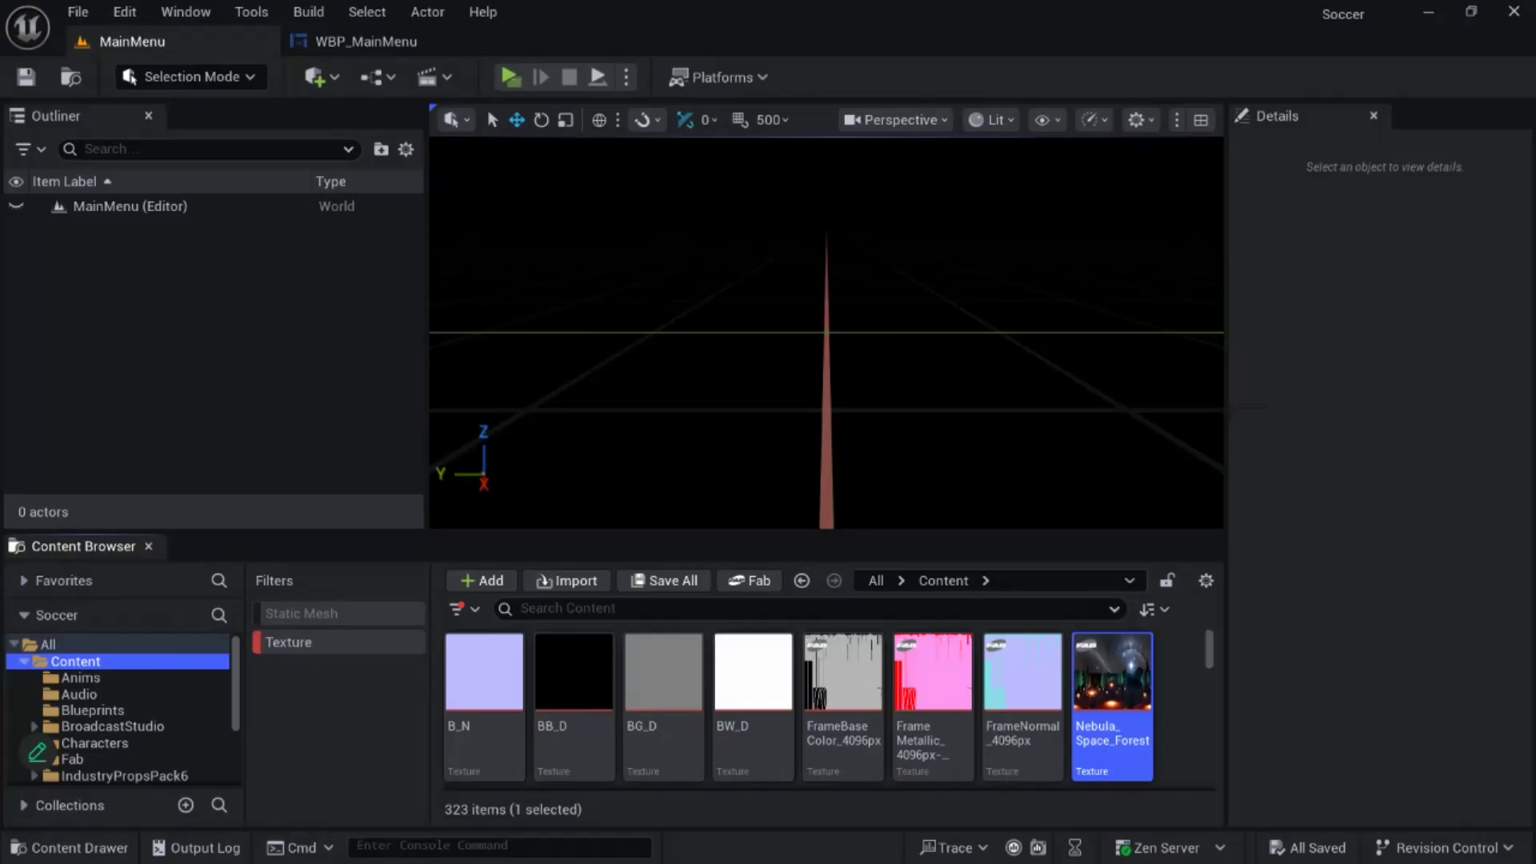
pyautogui.click(1181, 712)
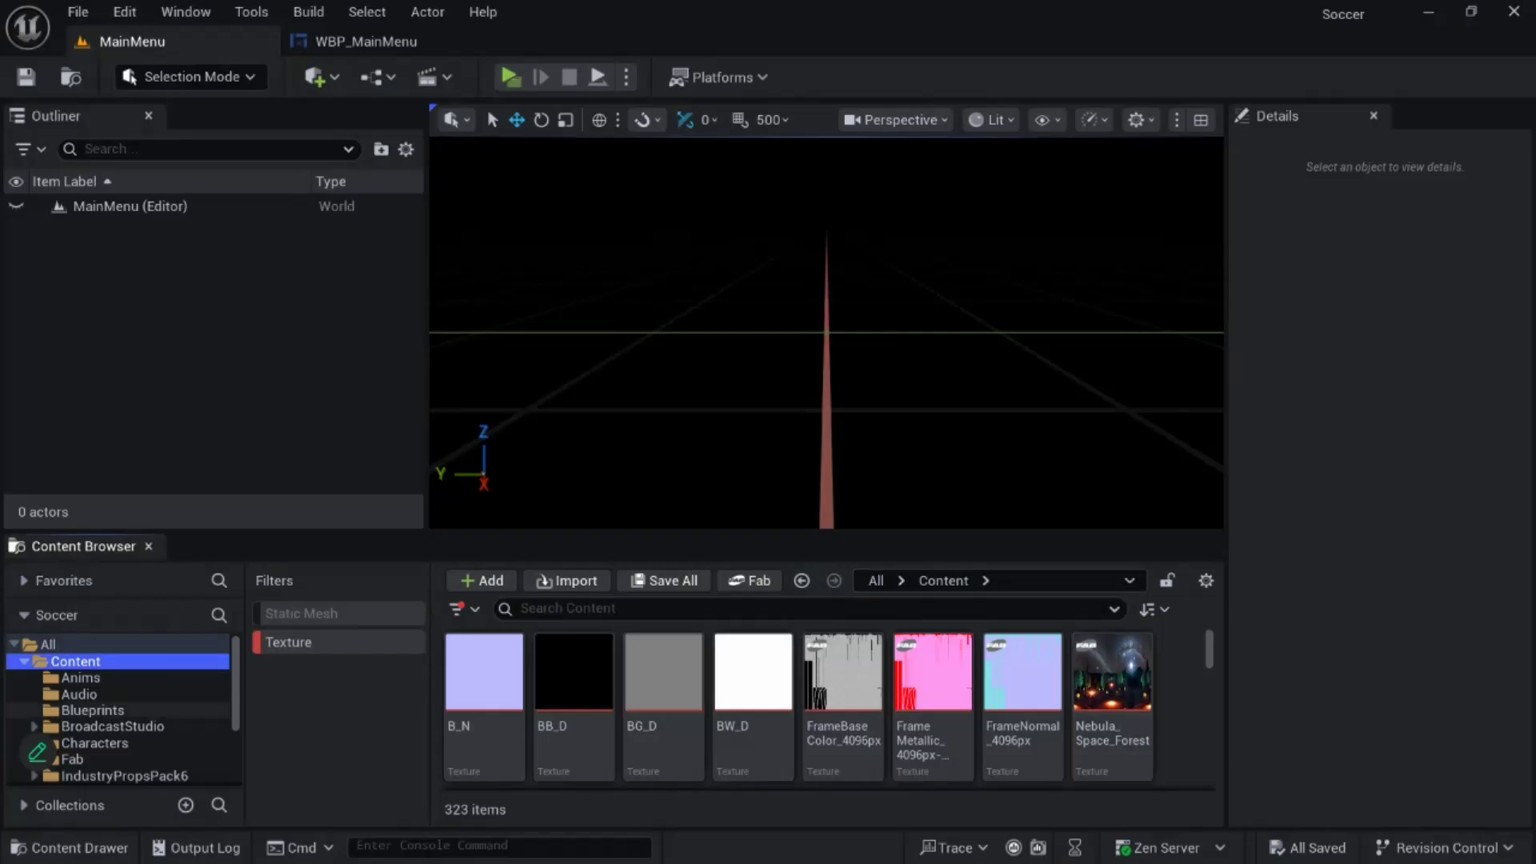
pyautogui.click(289, 643)
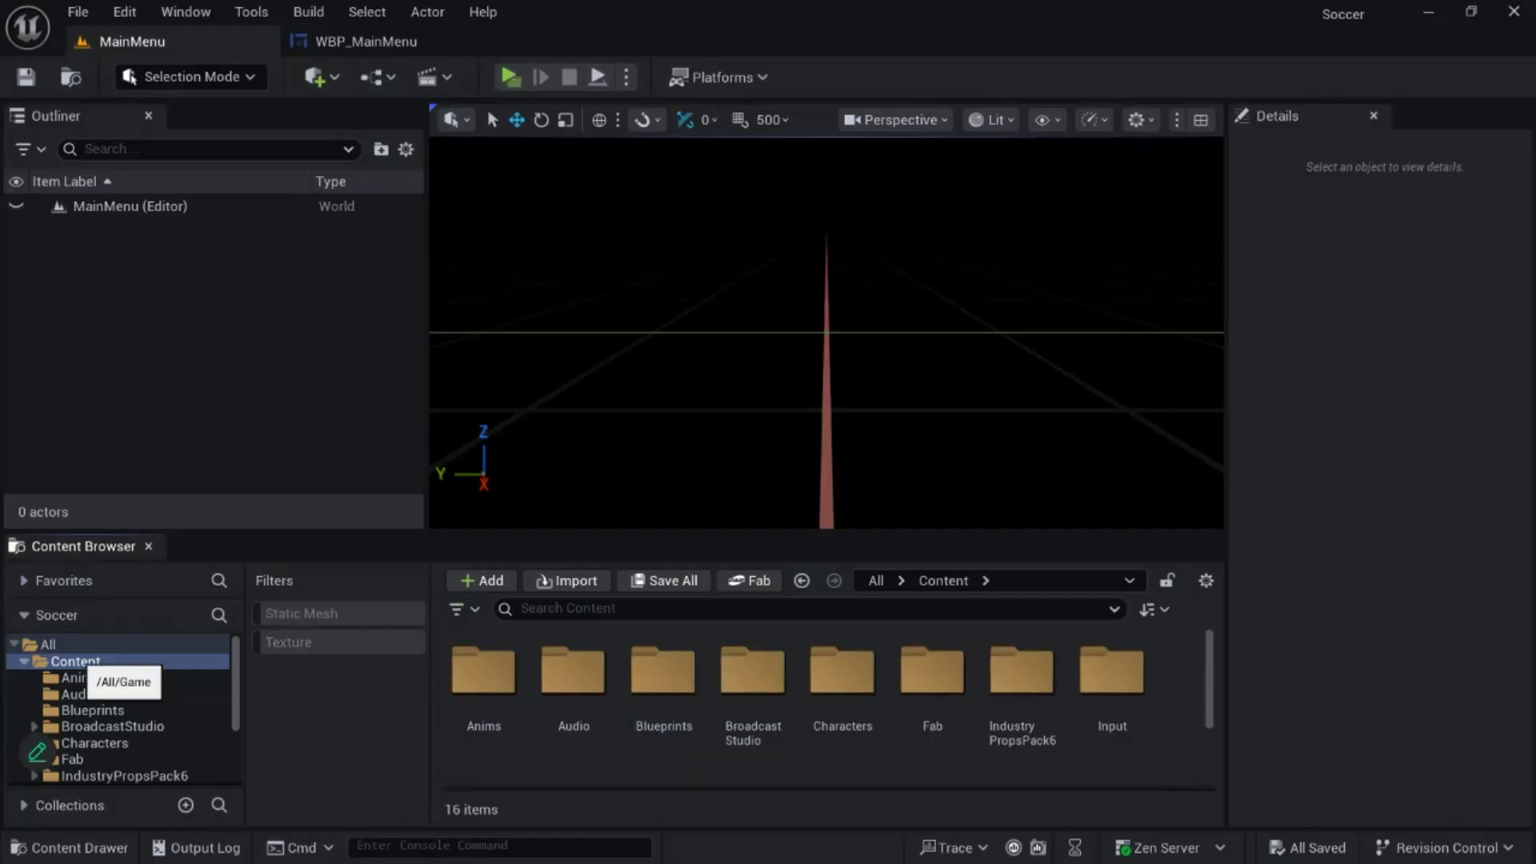
# - Create a new folder named Folders in the Content folder
pyautogui.scroll(-3, 848, 689)
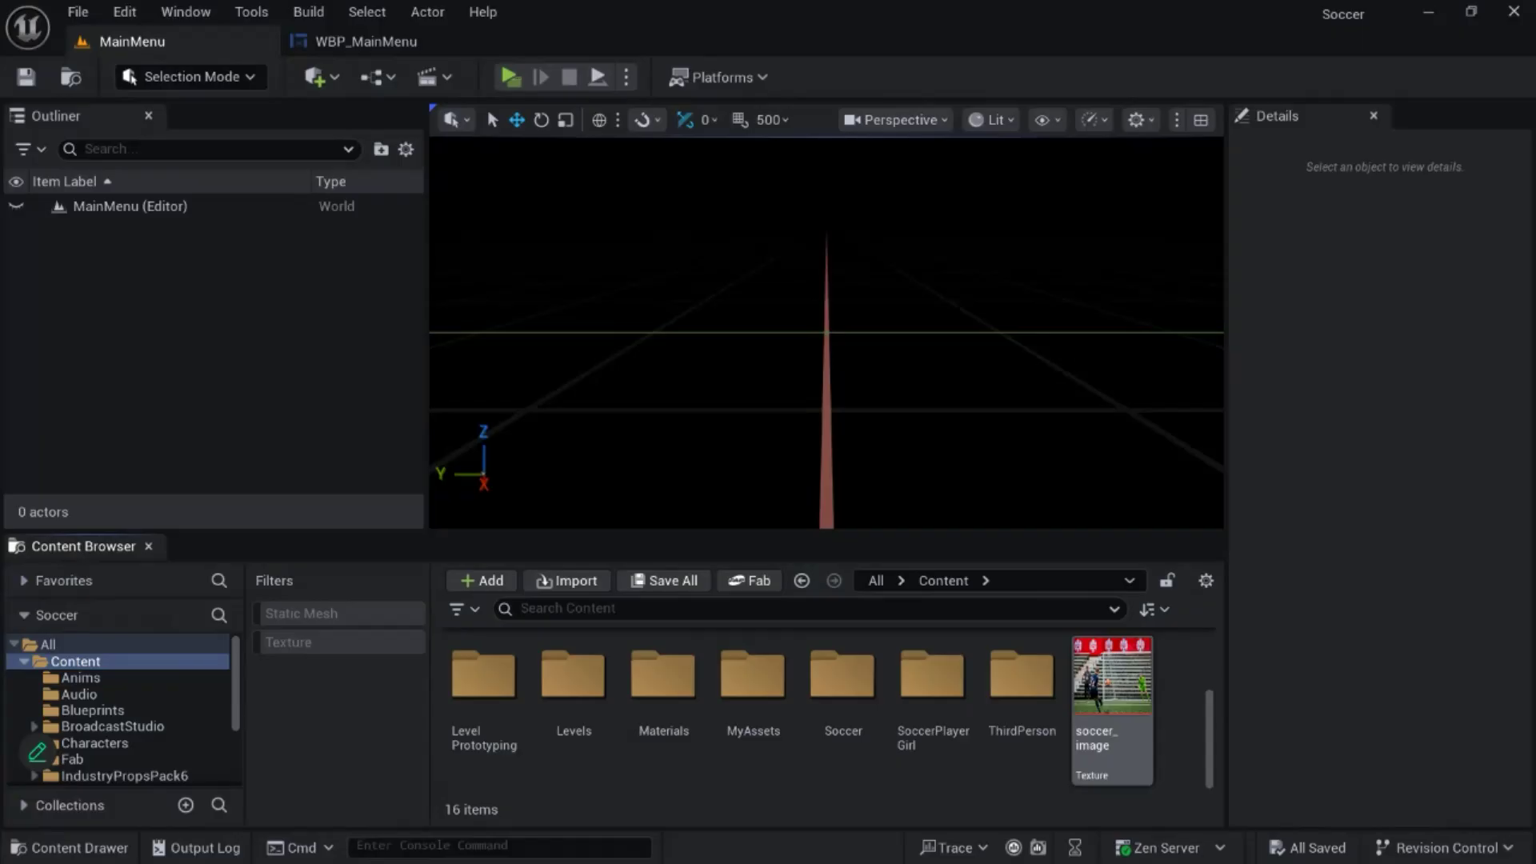
pyautogui.rightClick(1183, 720)
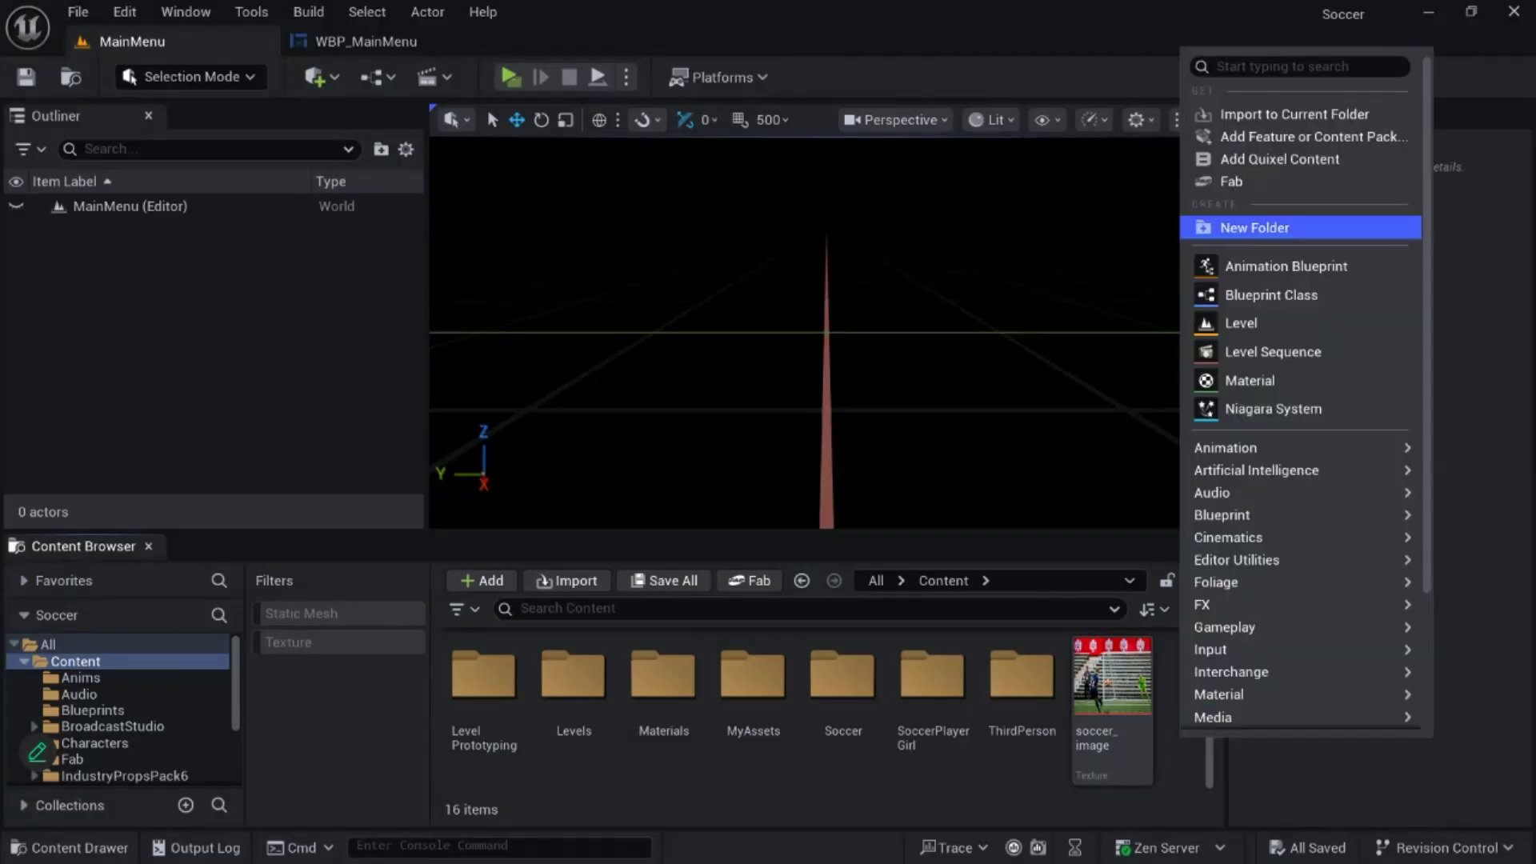
pyautogui.click(1255, 227)
pyautogui.write('Folders')
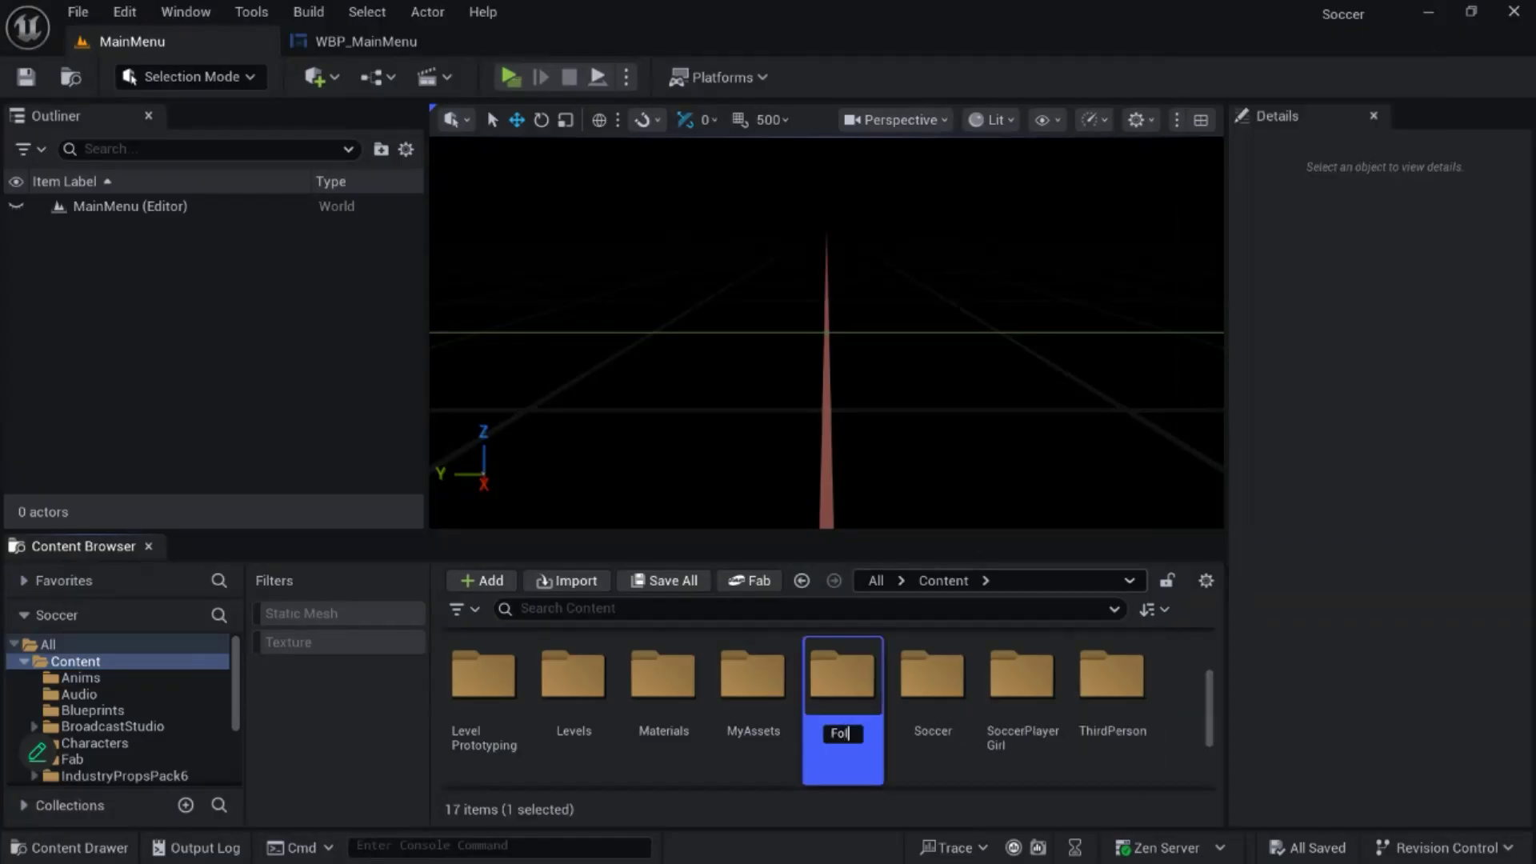
pyautogui.press('Return')
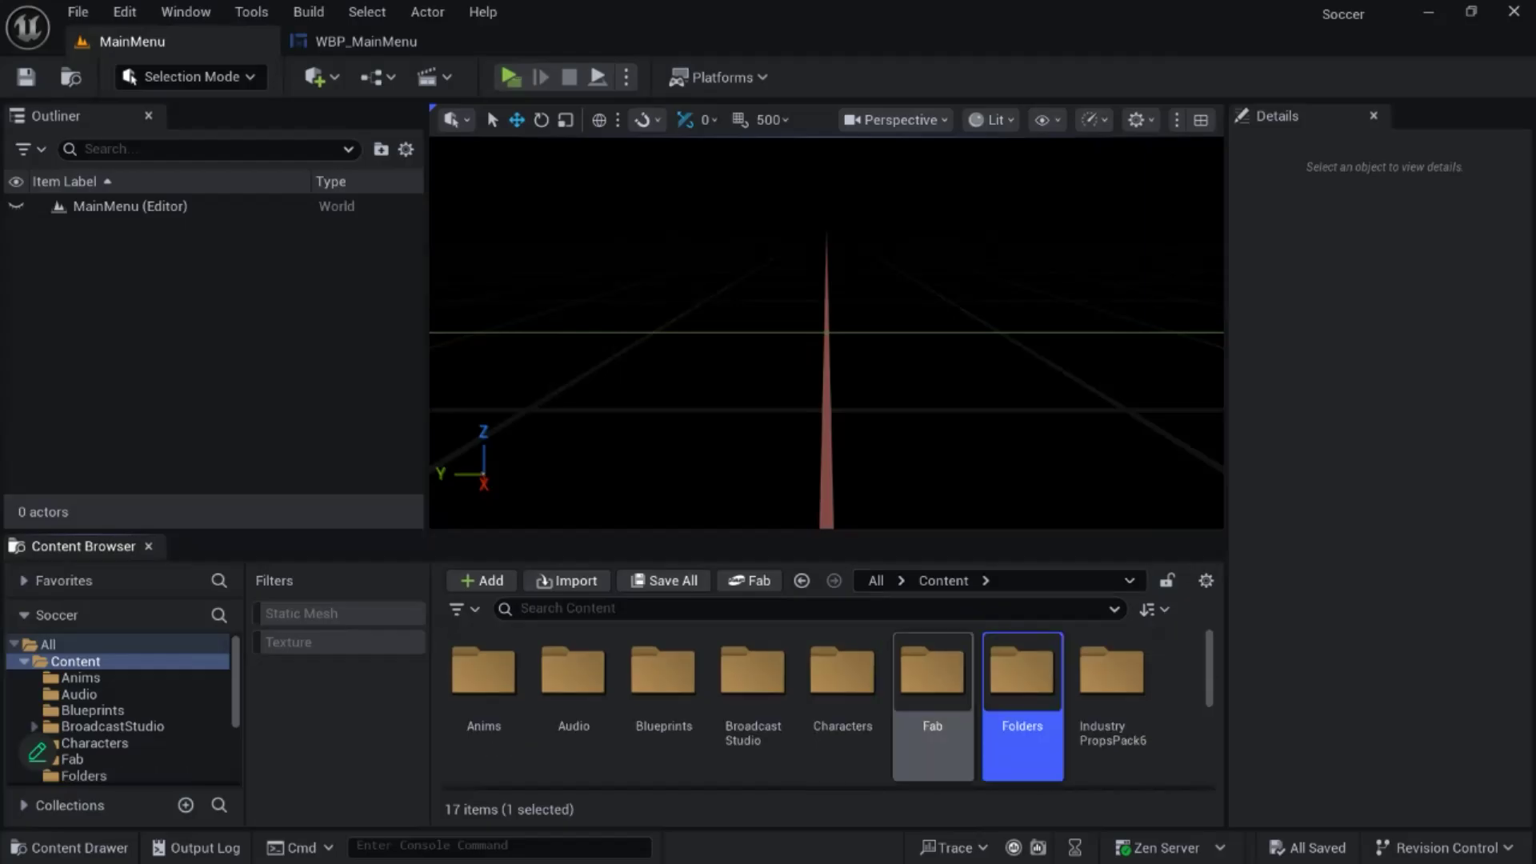
# - Rename the new Folders folder in the Content folder as Fonts
pyautogui.press('F2')
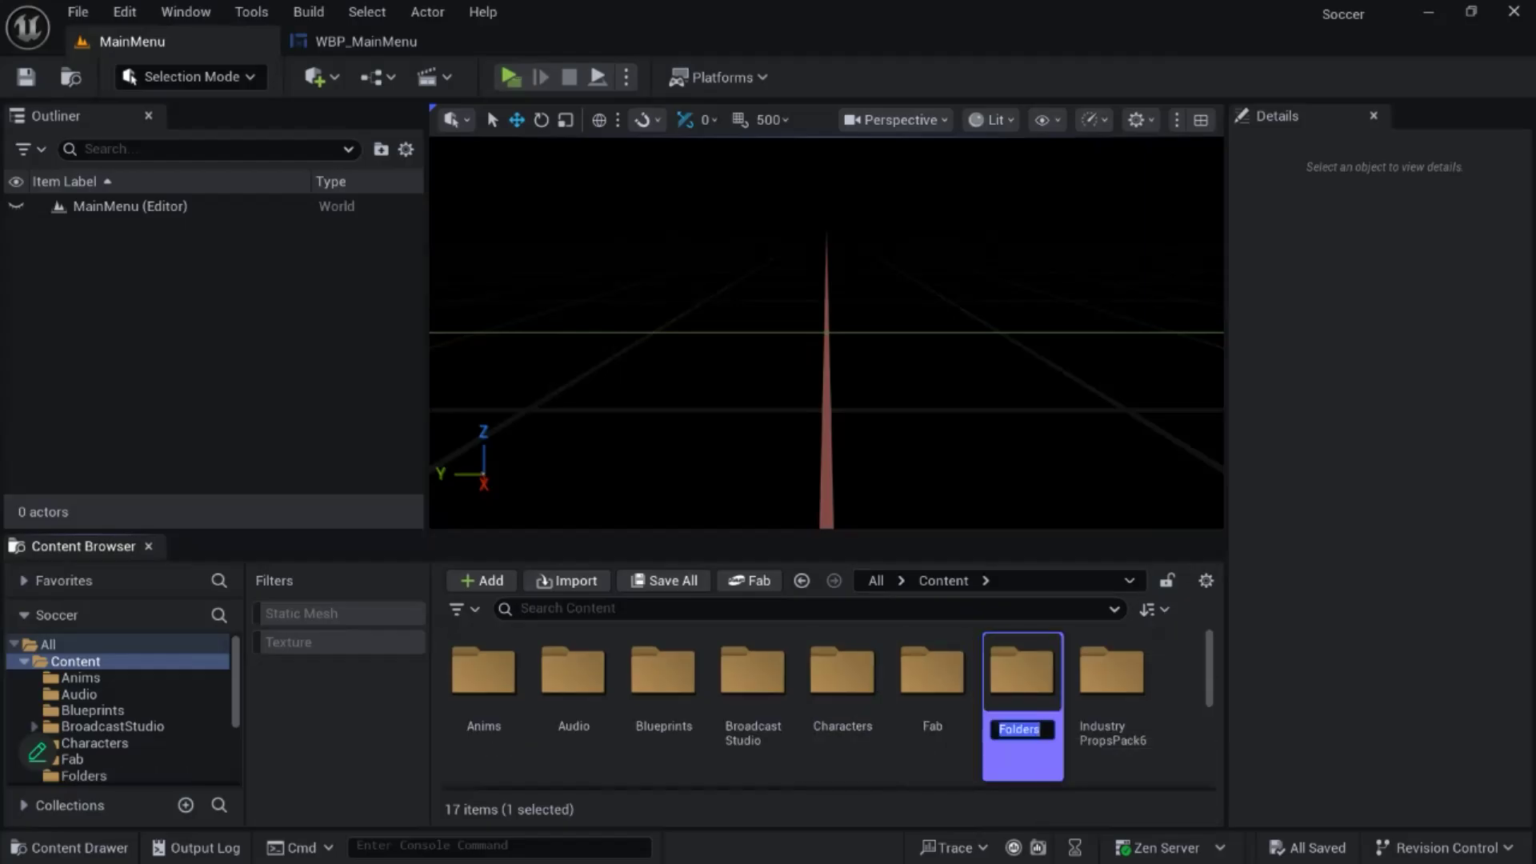
pyautogui.write('Fonts')
pyautogui.press('Return')
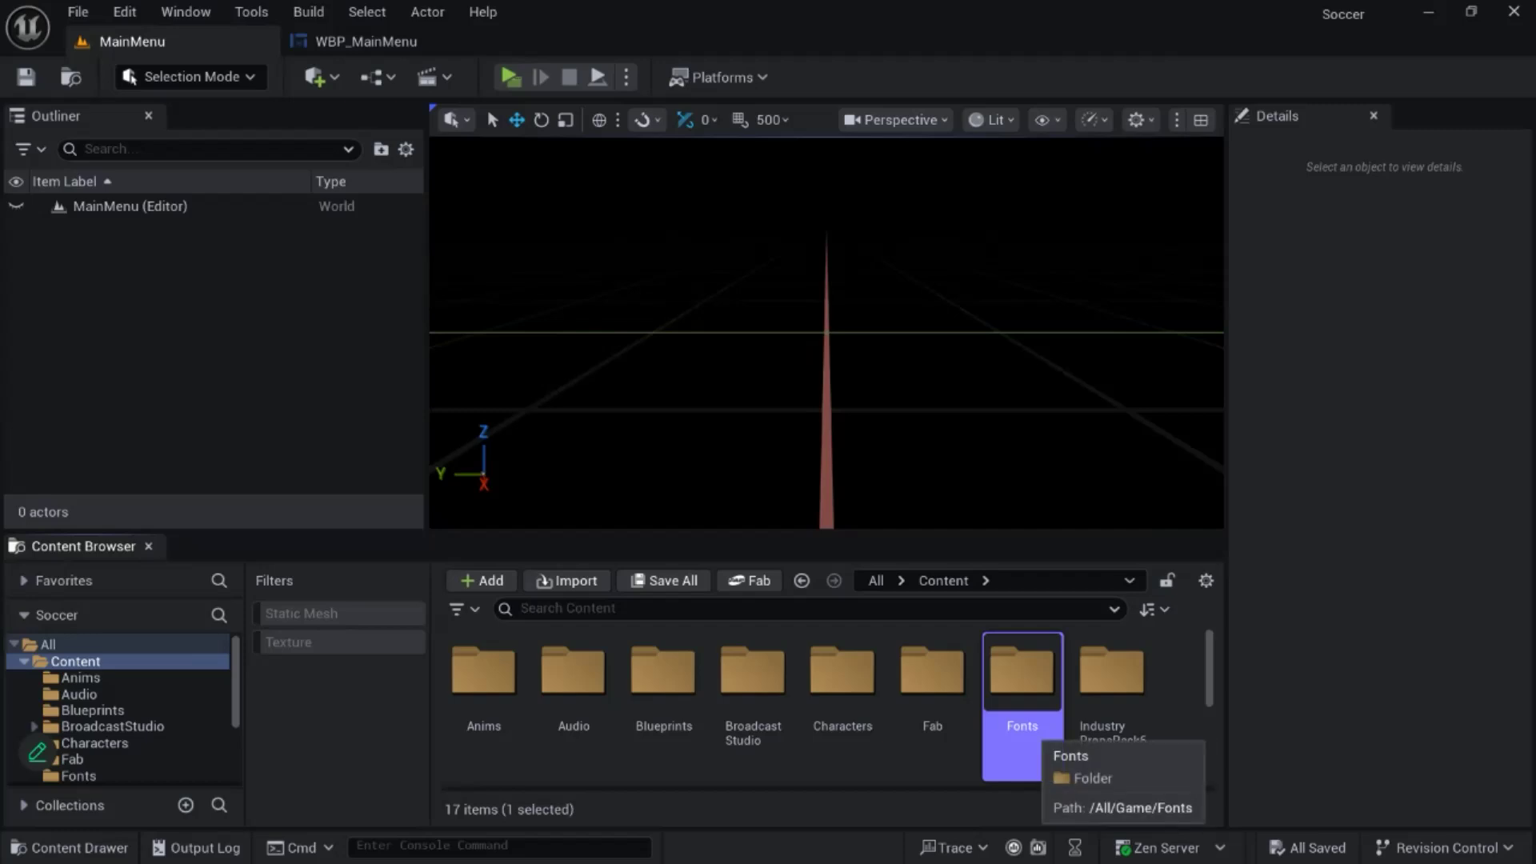
# - Import ACMESecretAgentBB_Reg.otf from the Desktop into the Fonts folder and create a new Font asset using it as the default font
pyautogui.doubleClick(1023, 672)
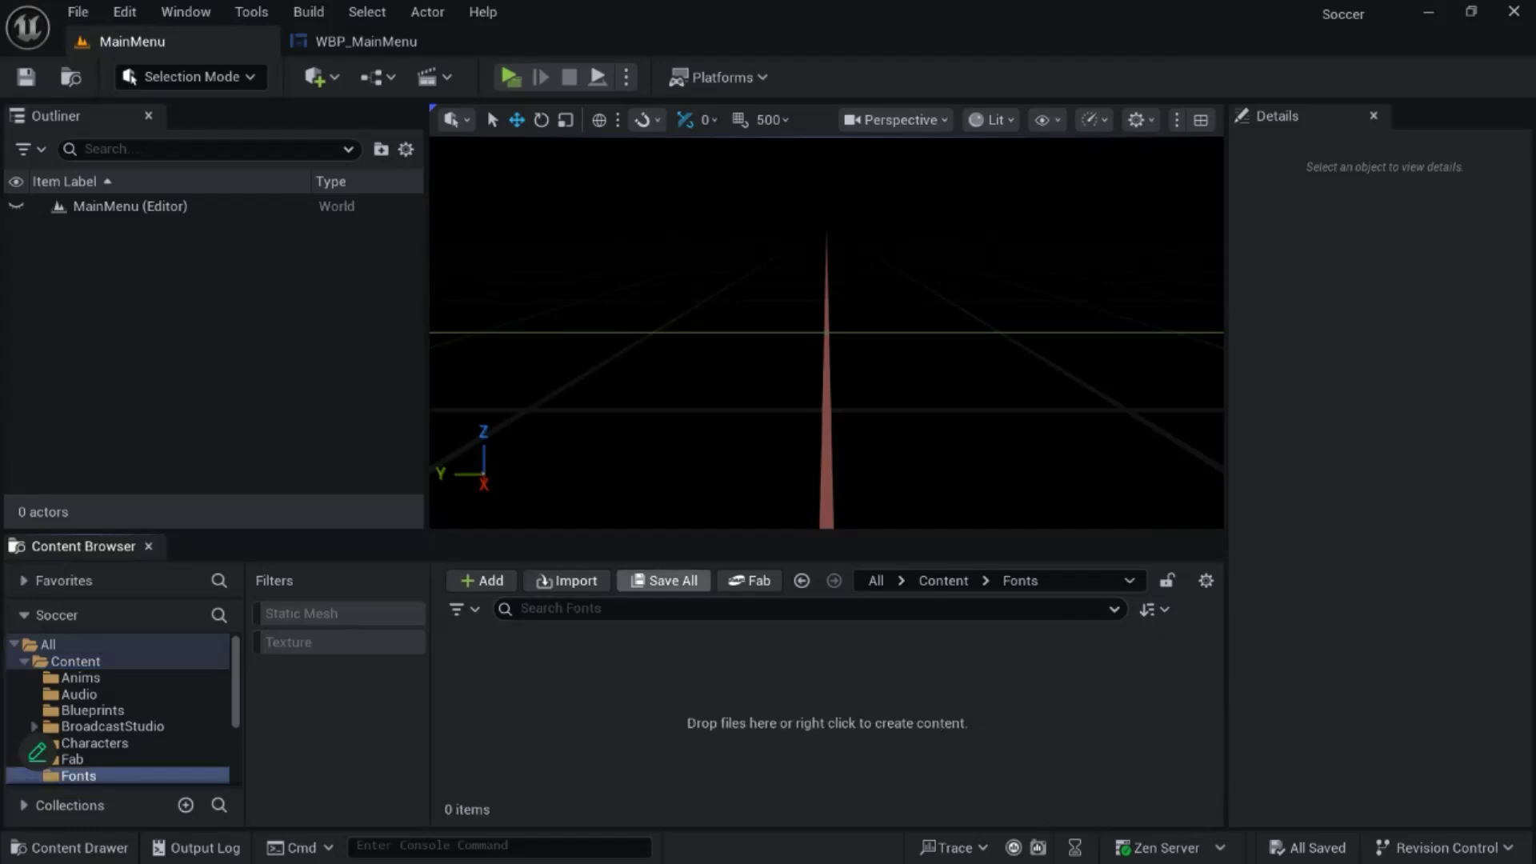
pyautogui.rightClick(524, 696)
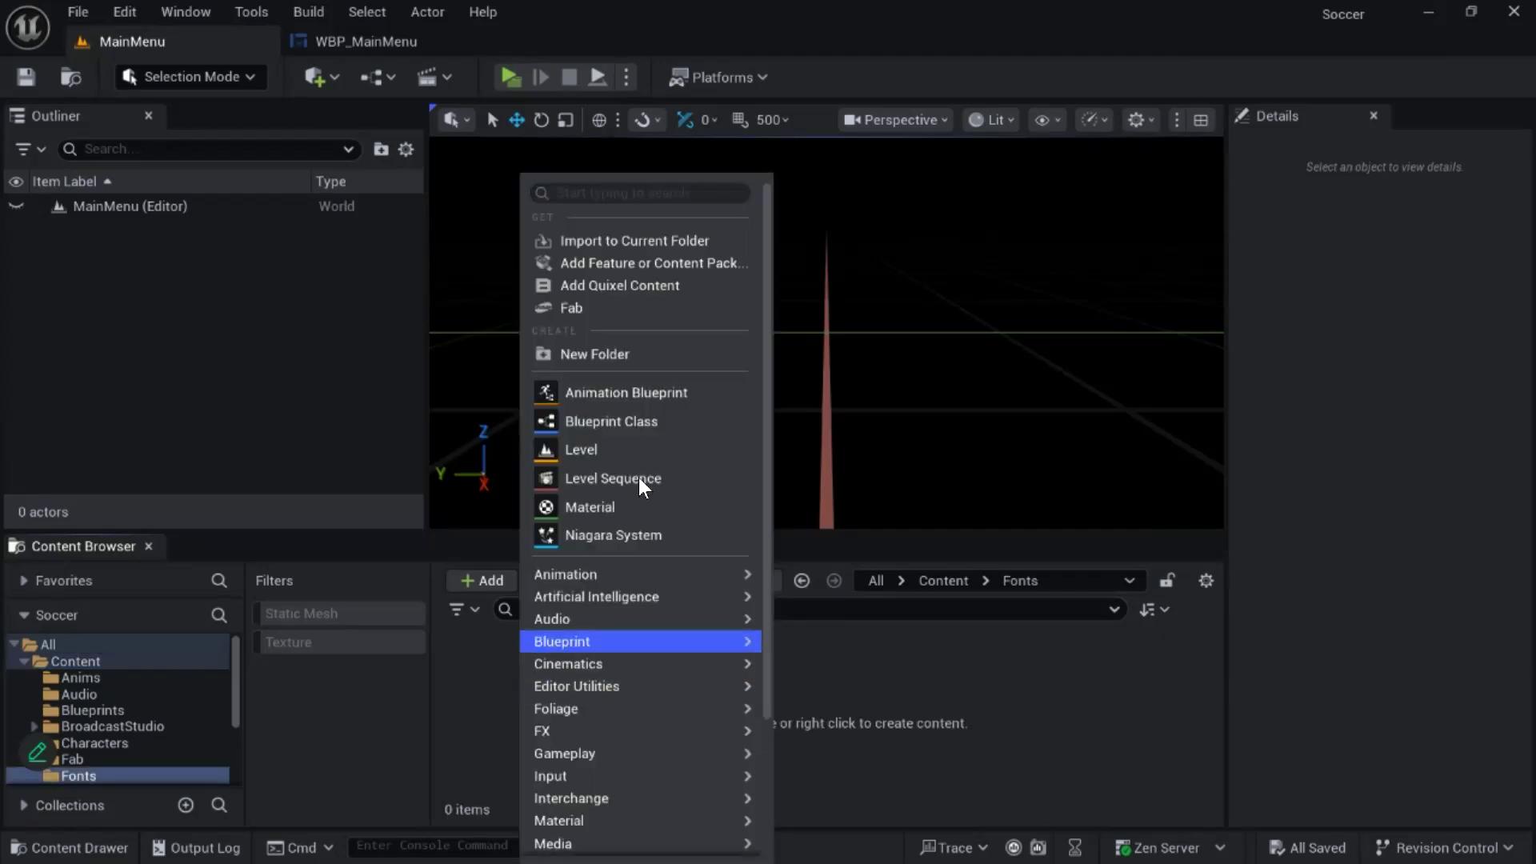
pyautogui.click(660, 243)
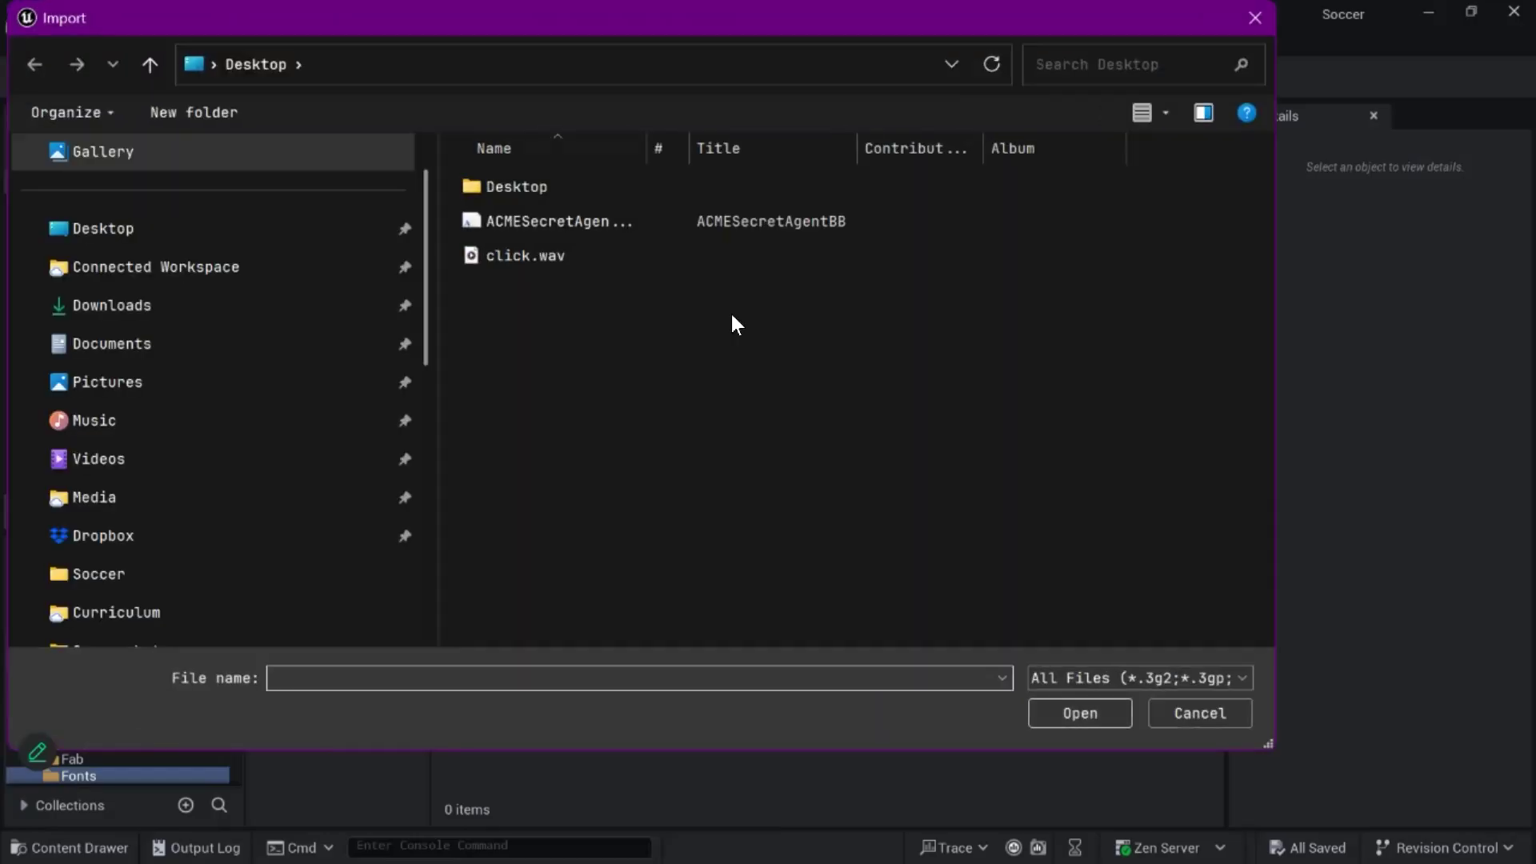
pyautogui.click(560, 222)
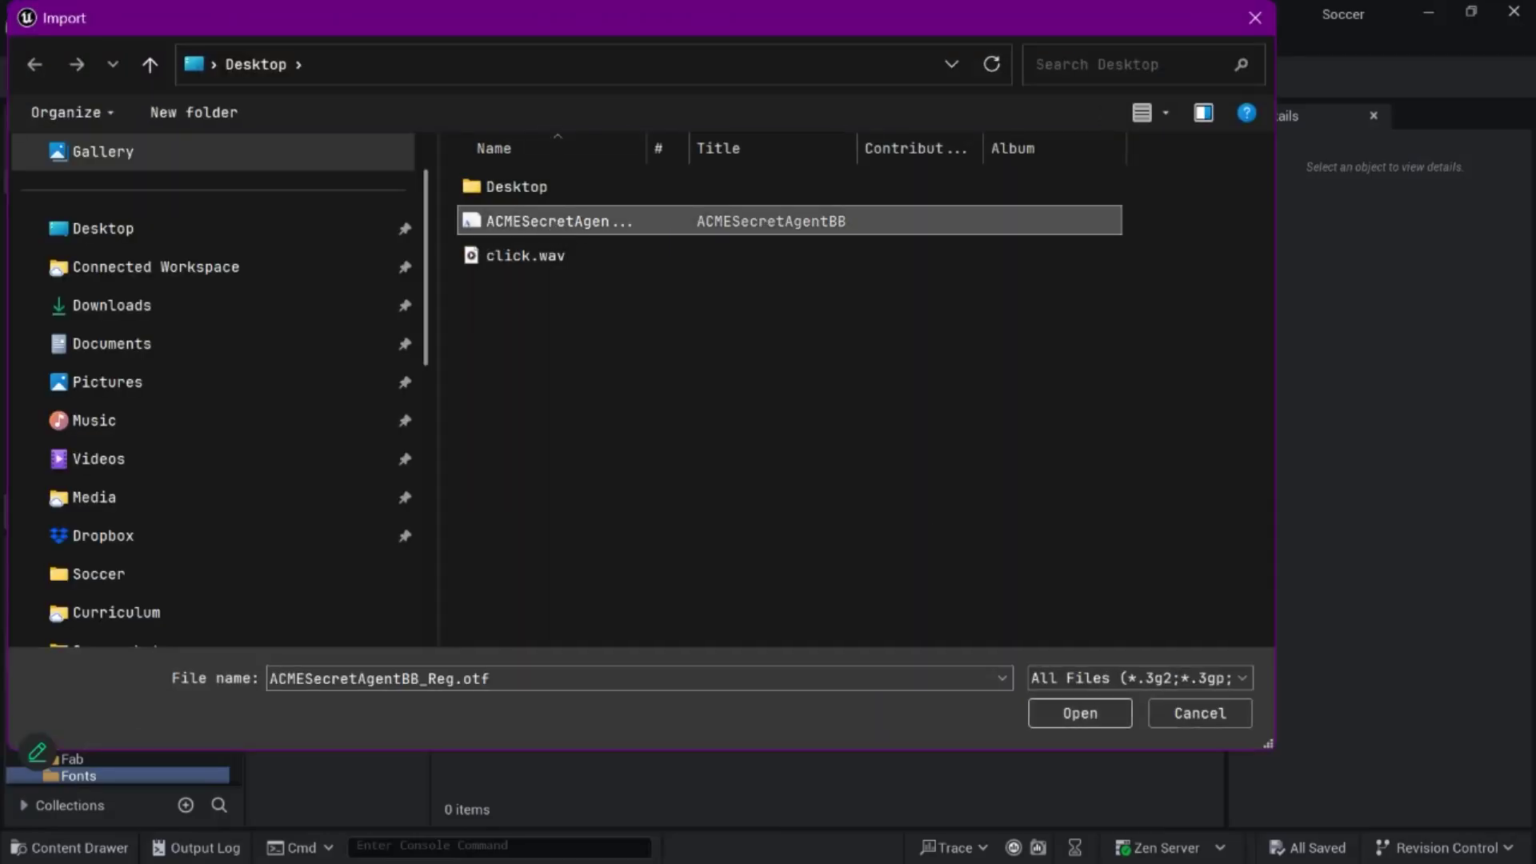
pyautogui.click(1081, 713)
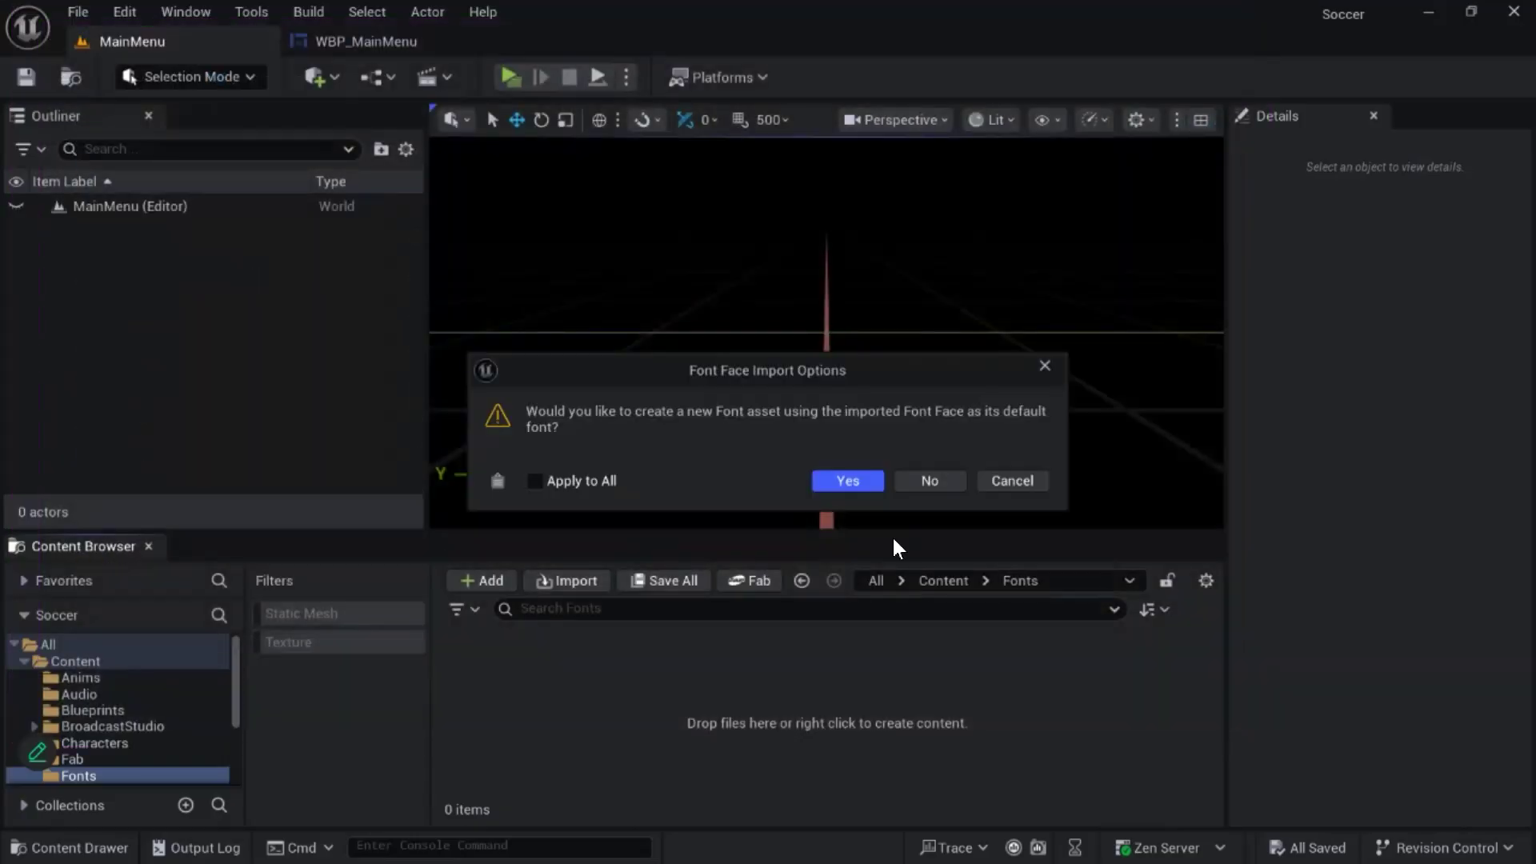
pyautogui.click(841, 476)
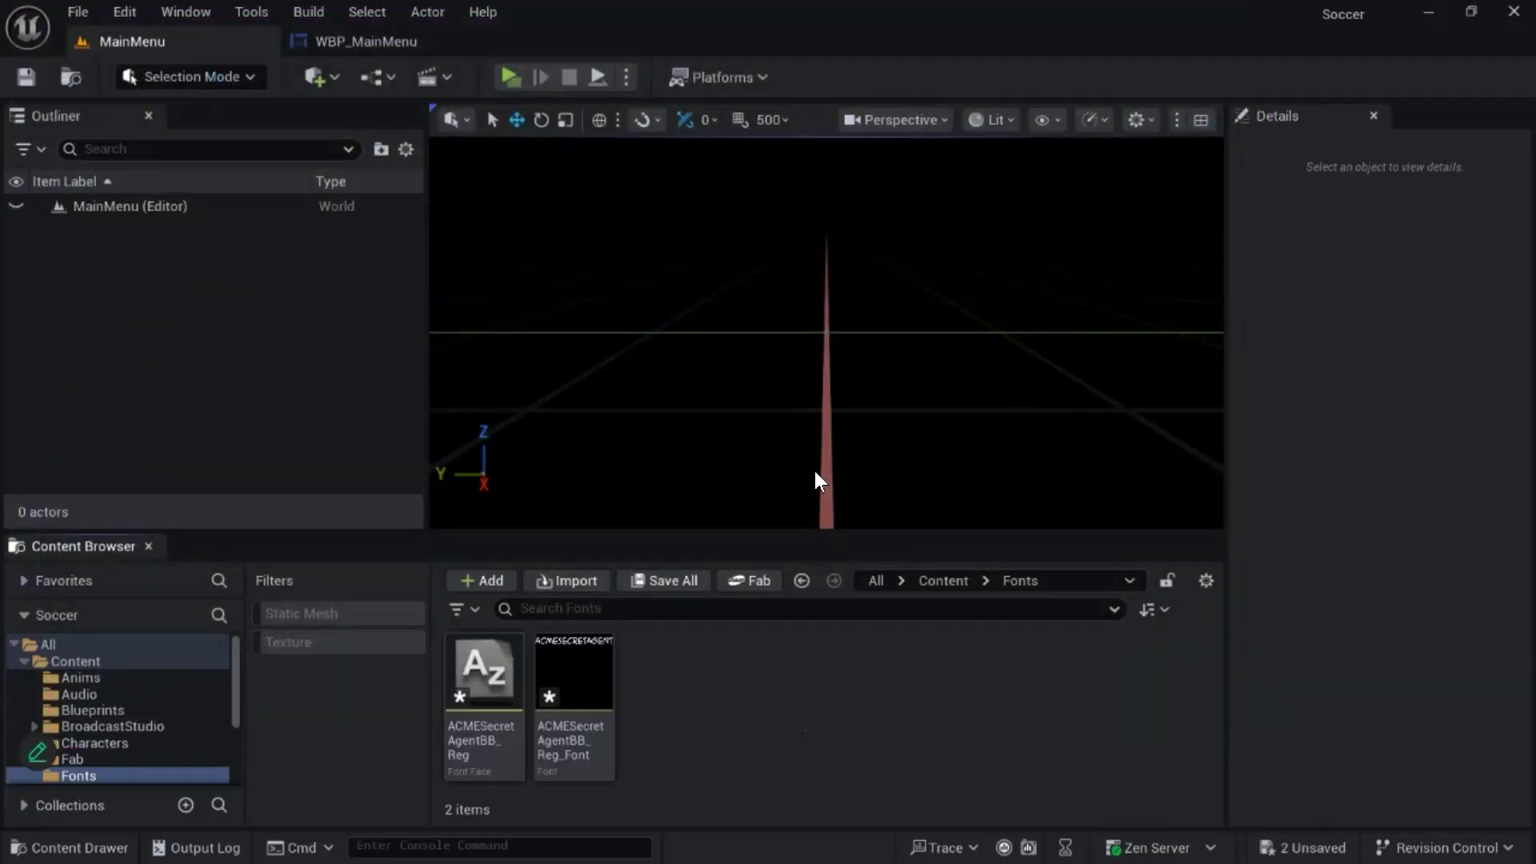
# - Inspect the font settings of the Soccer Blast! title and the Play Game text in the WBP_MainMenu widget's designer view
pyautogui.click(355, 43)
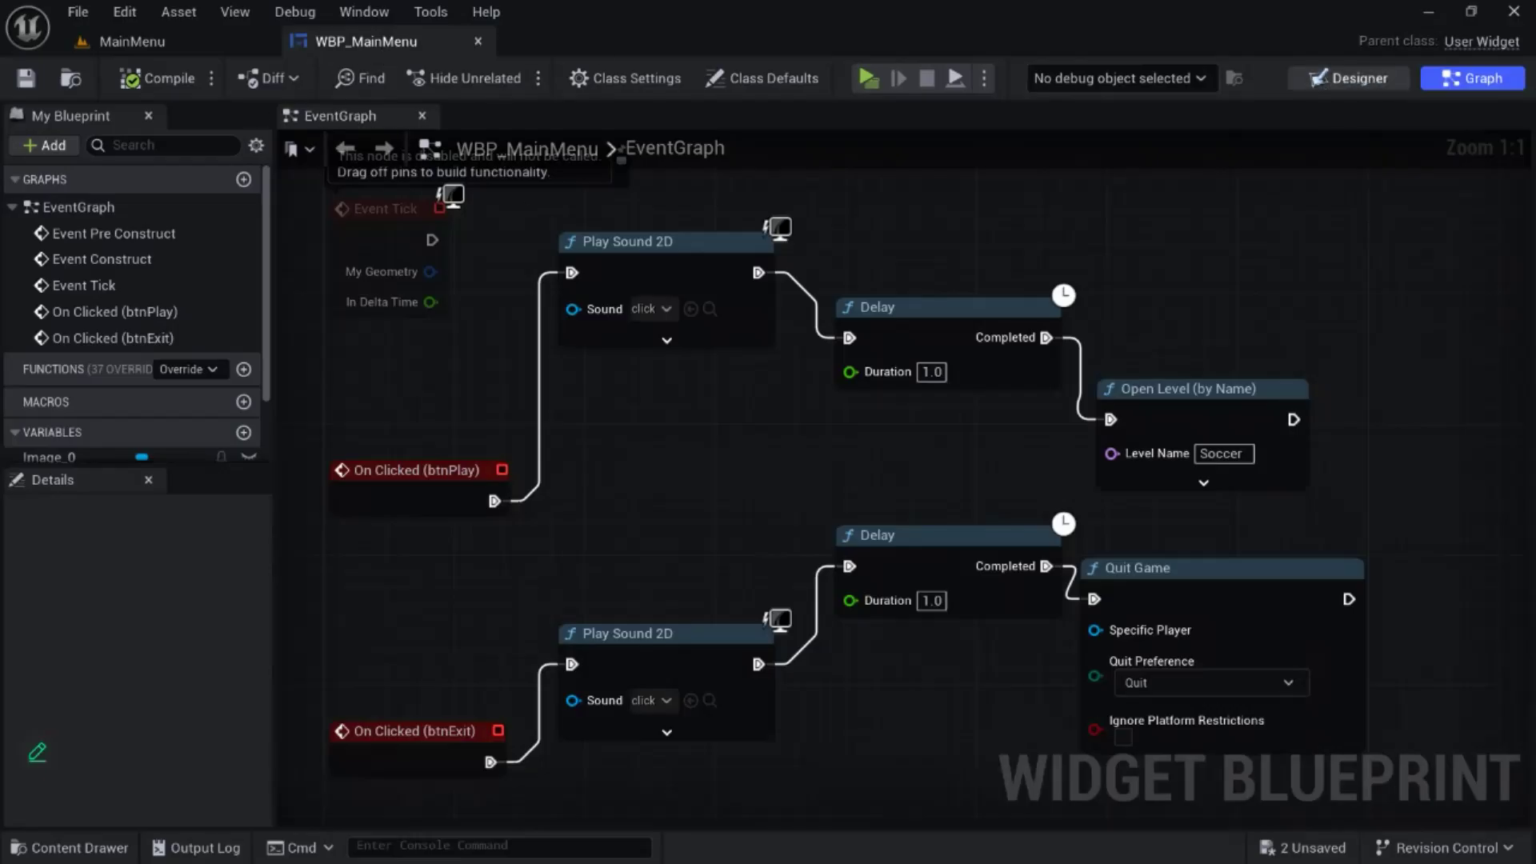
pyautogui.click(1349, 78)
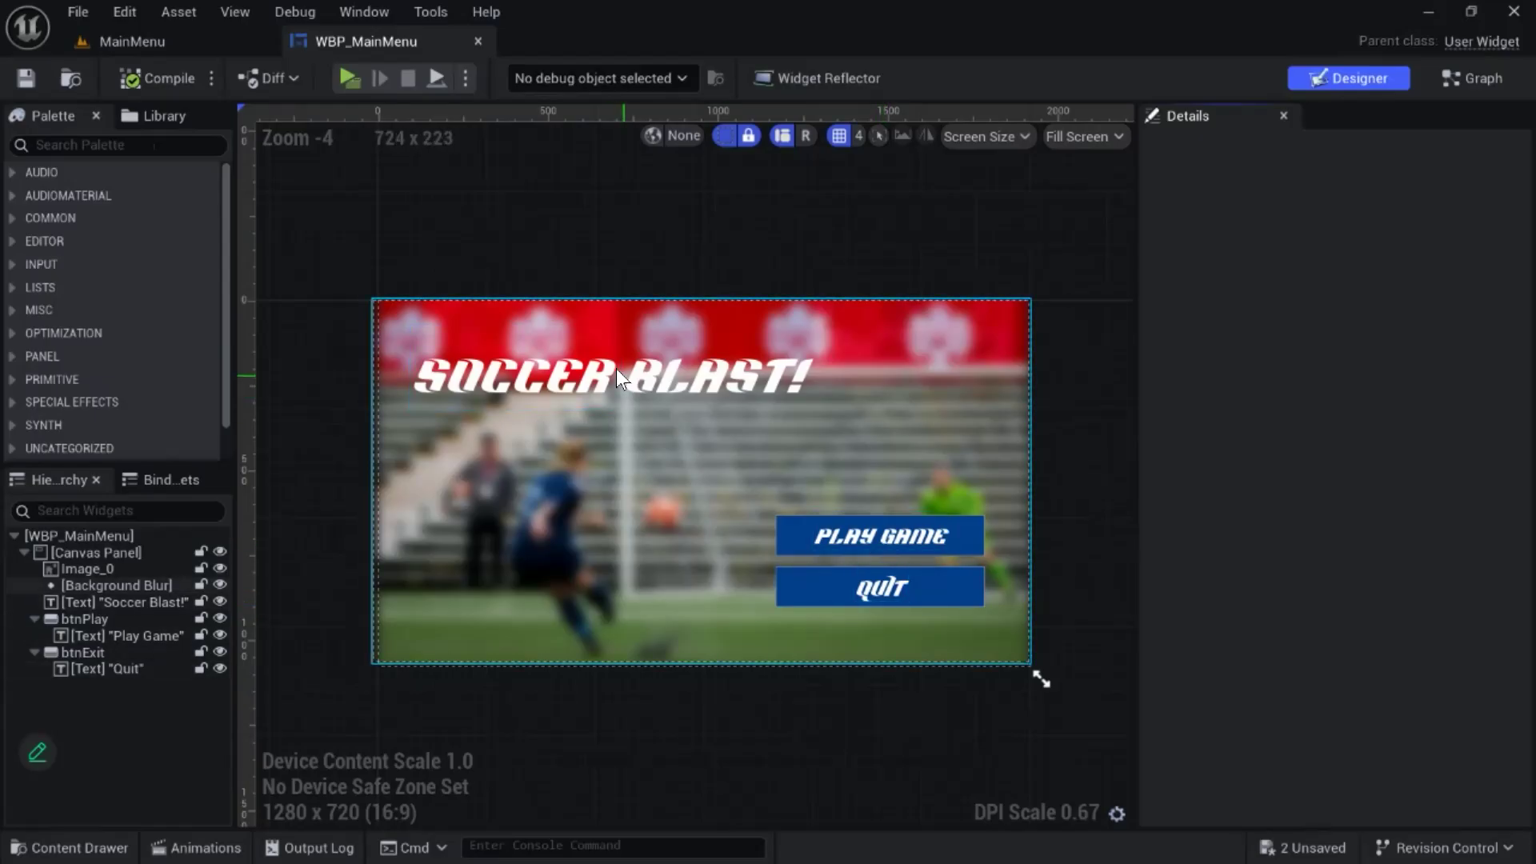
pyautogui.click(499, 364)
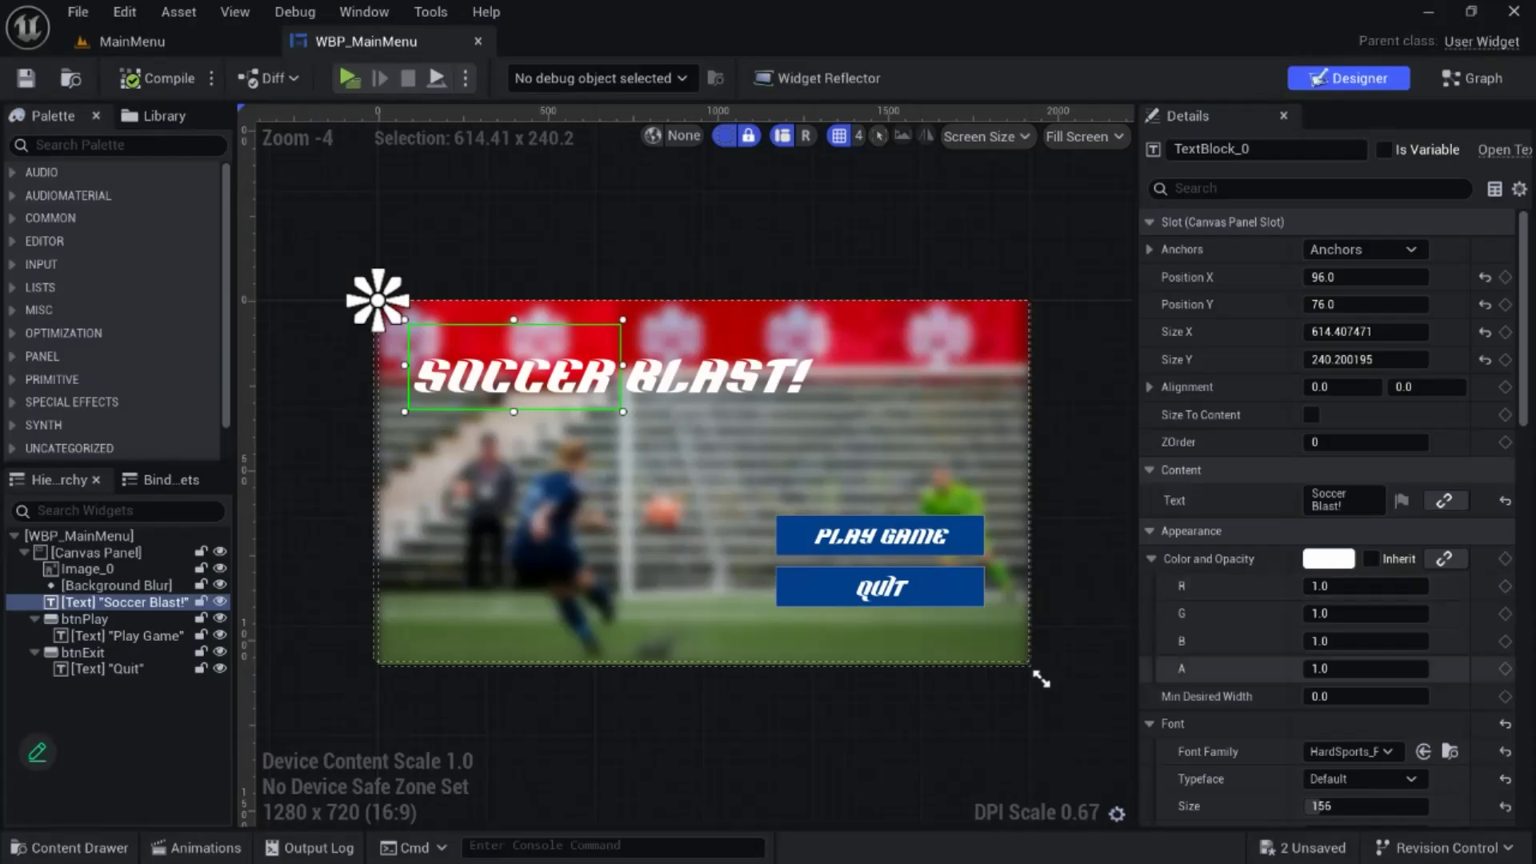
pyautogui.click(881, 522)
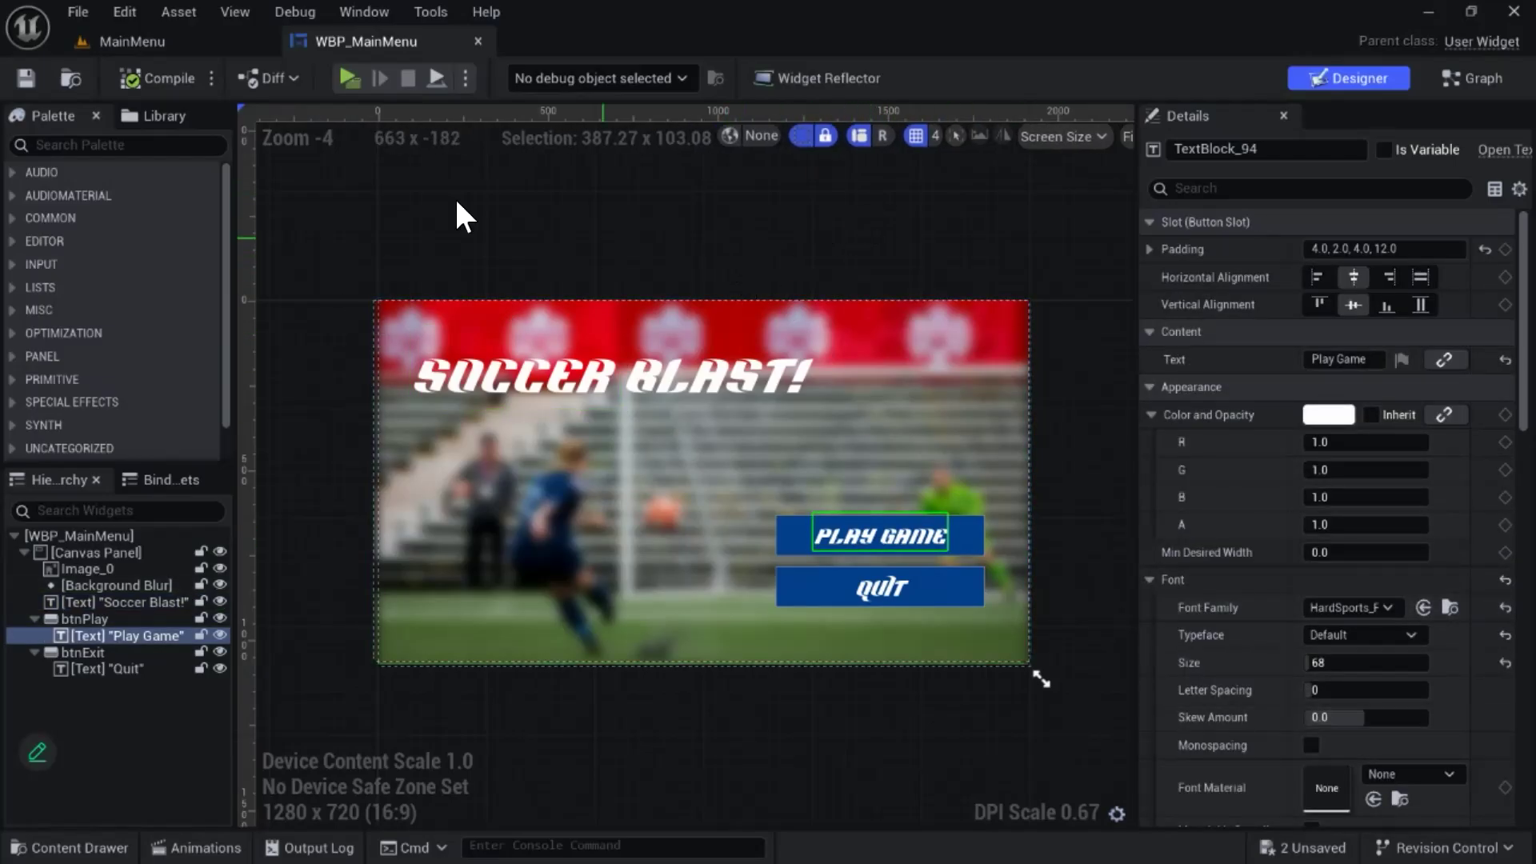
# - Return to the MainMenu level and search the whole Content folder for "font"
pyautogui.click(185, 42)
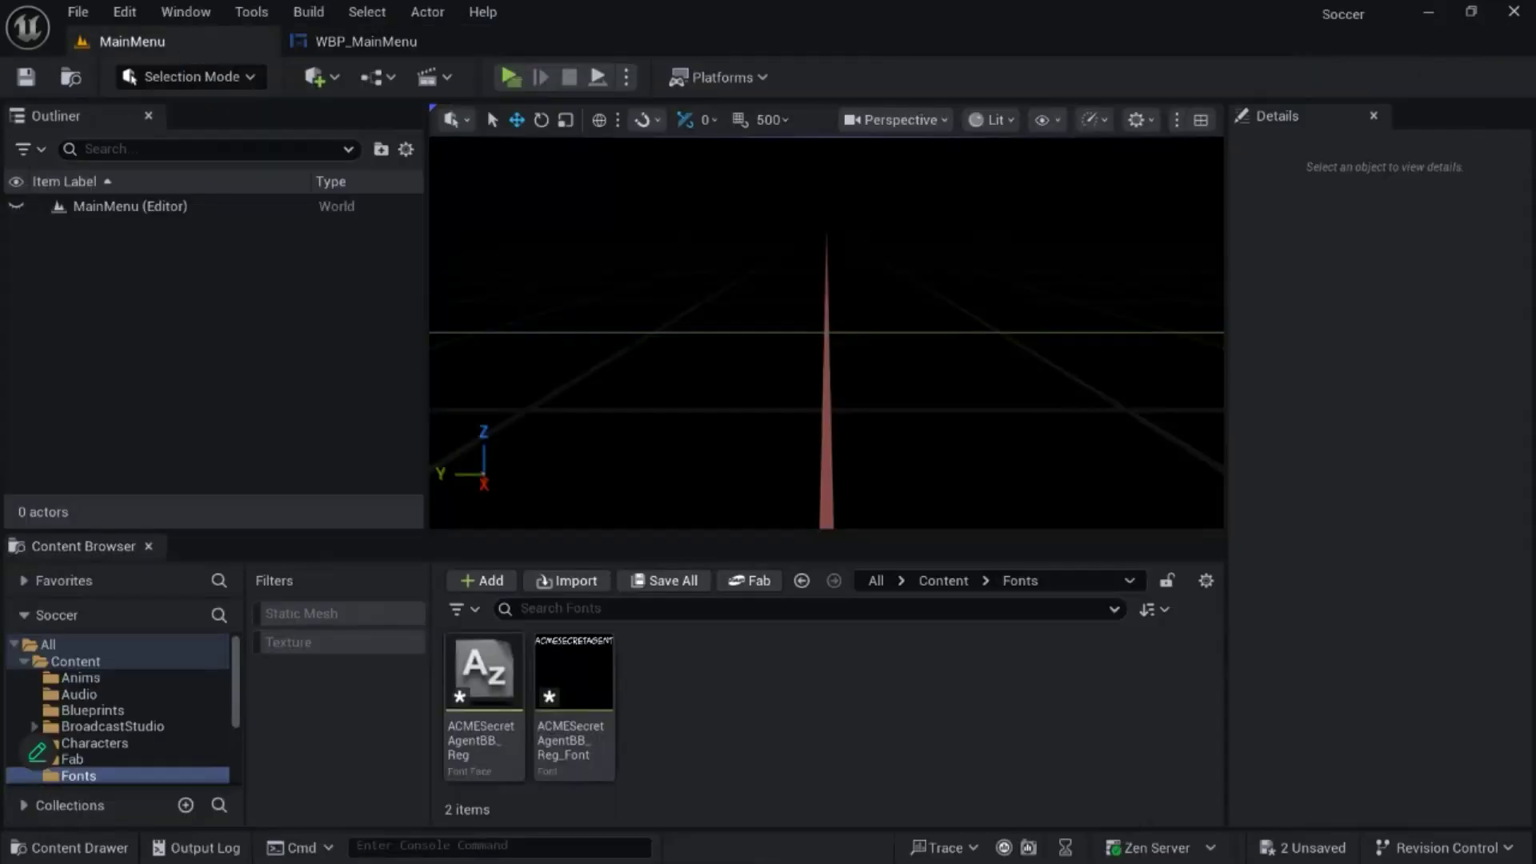
pyautogui.click(521, 609)
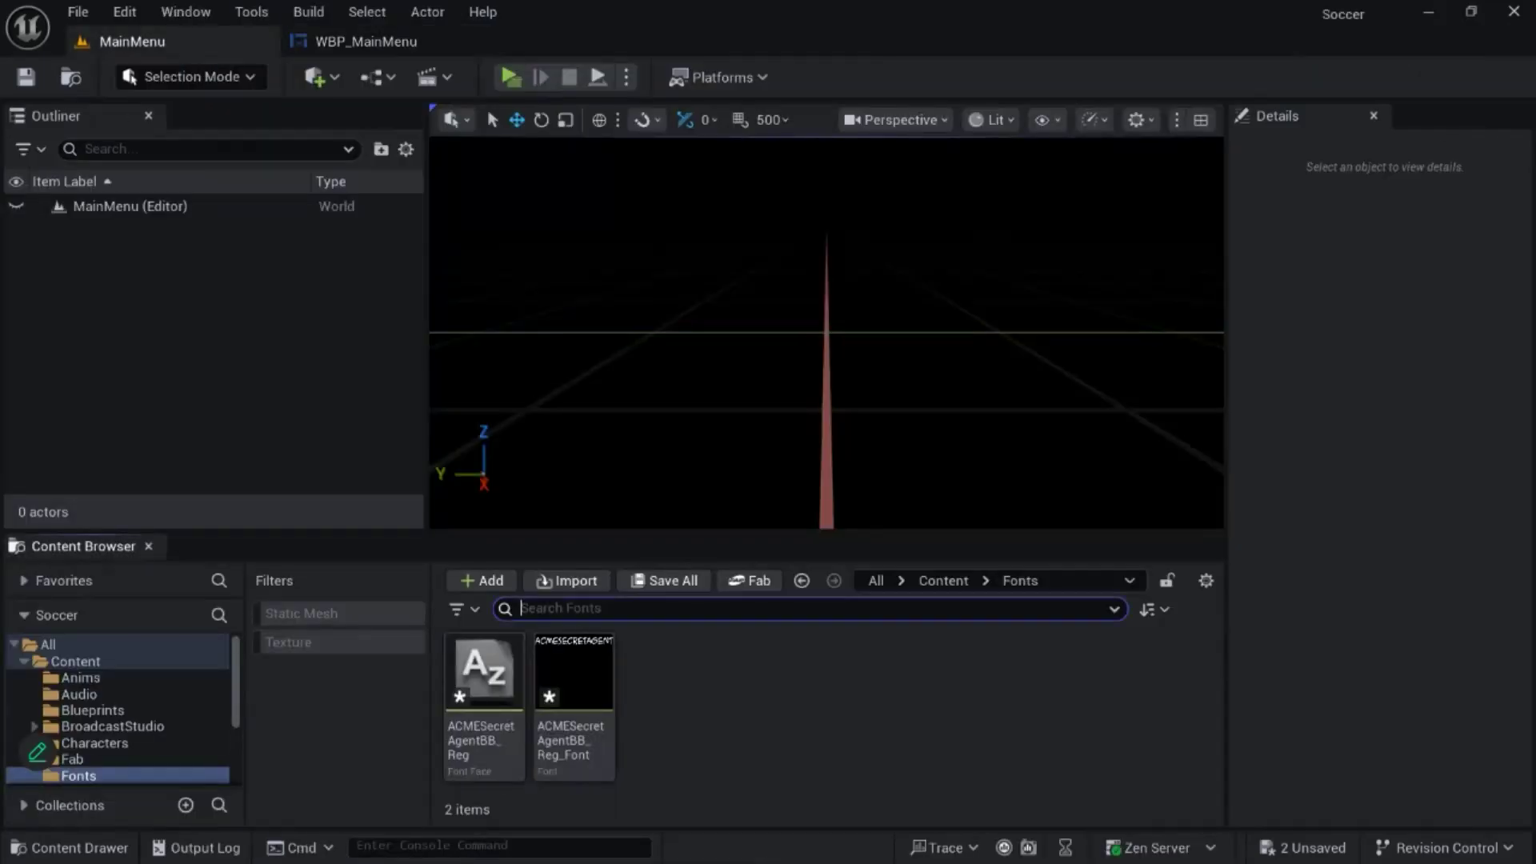
pyautogui.write('font')
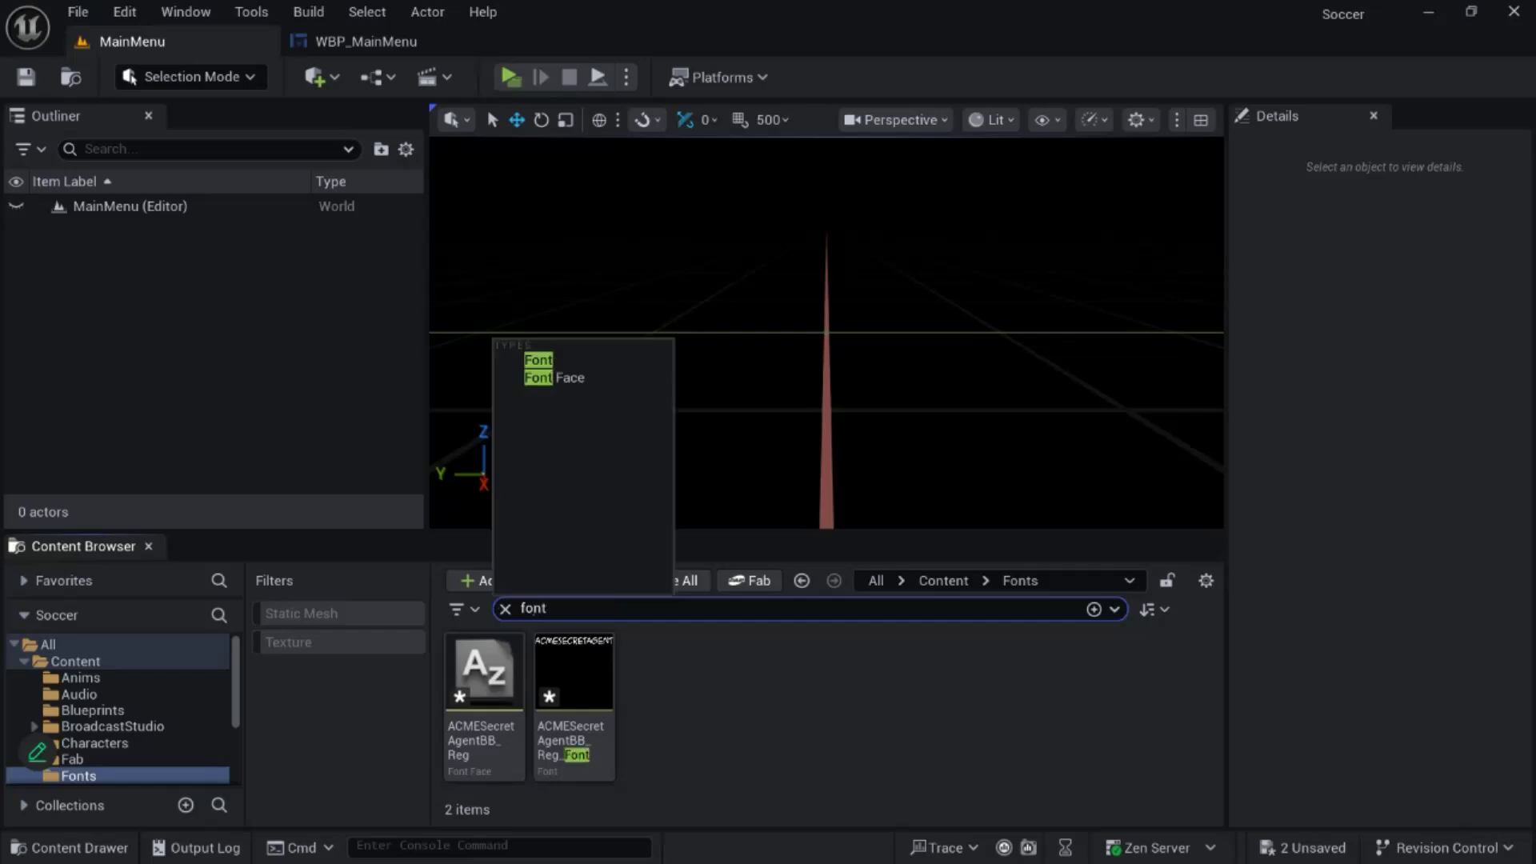
pyautogui.click(76, 662)
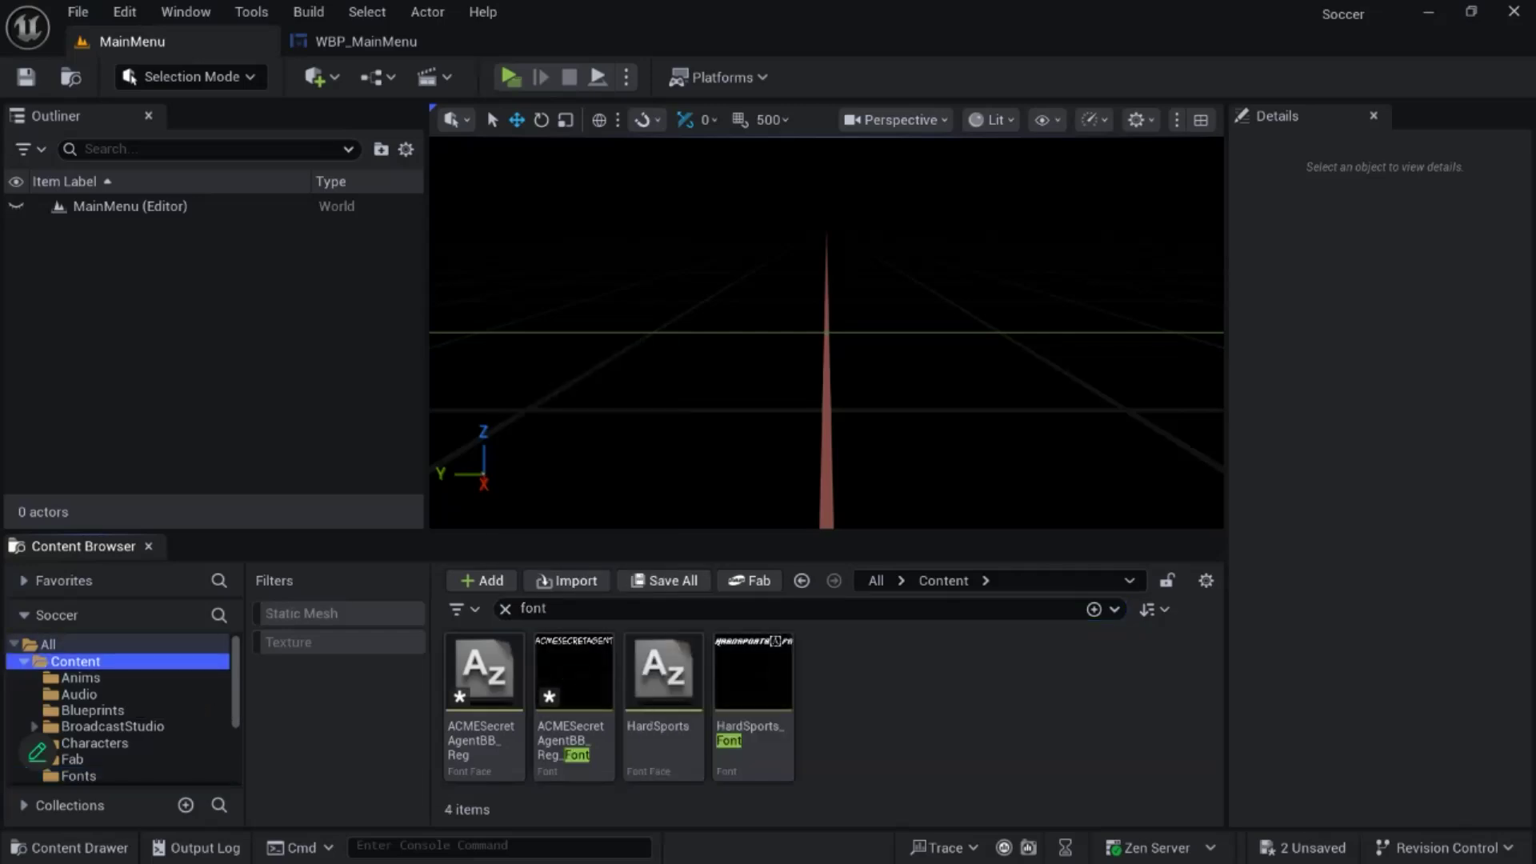
# - Show the location of the HardSports font face file in Explorer
pyautogui.click(663, 676)
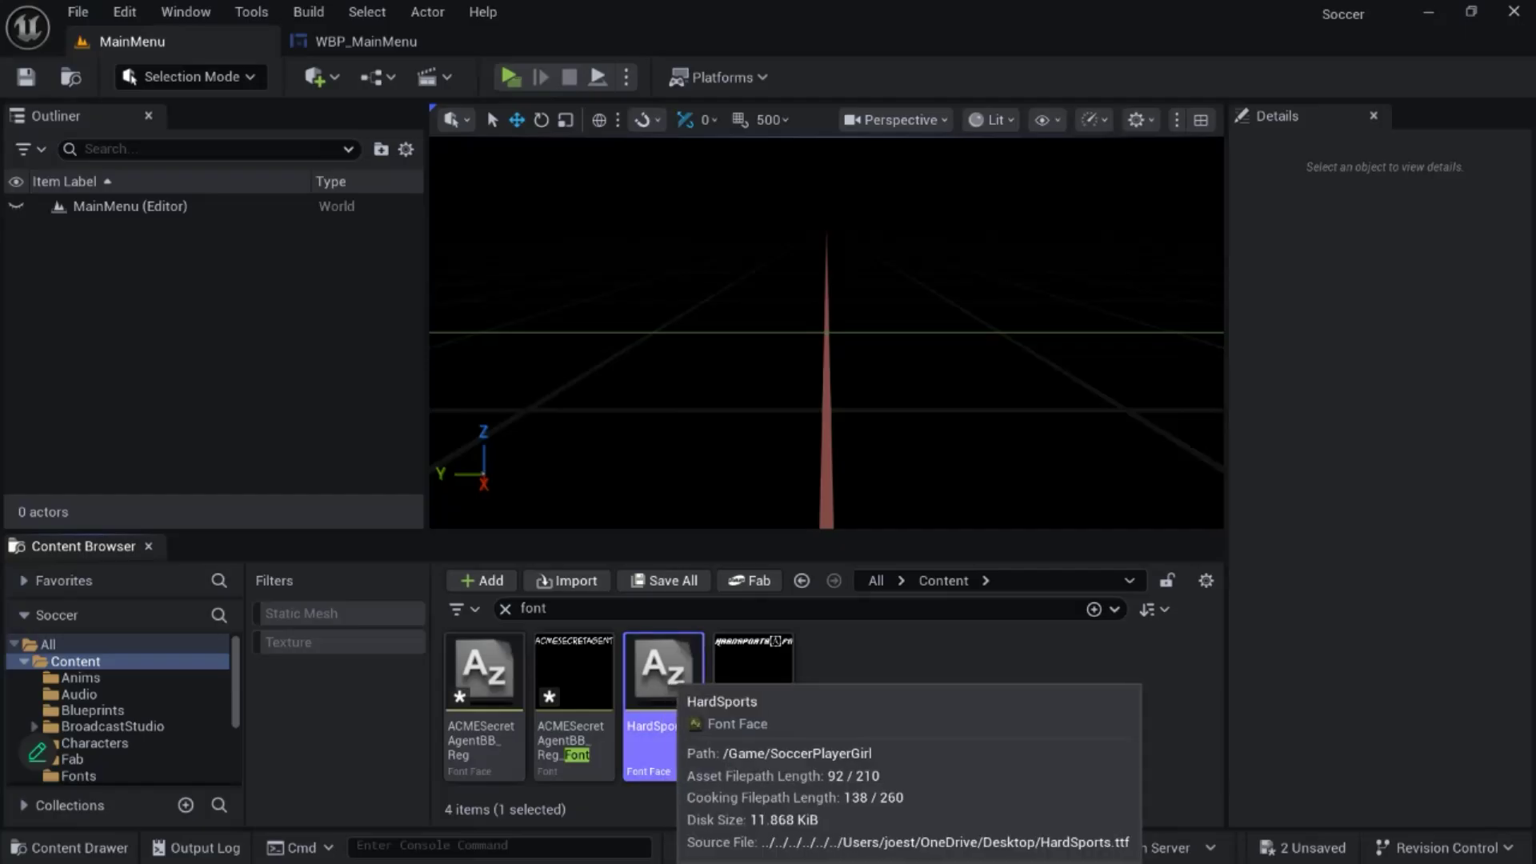
pyautogui.rightClick(668, 676)
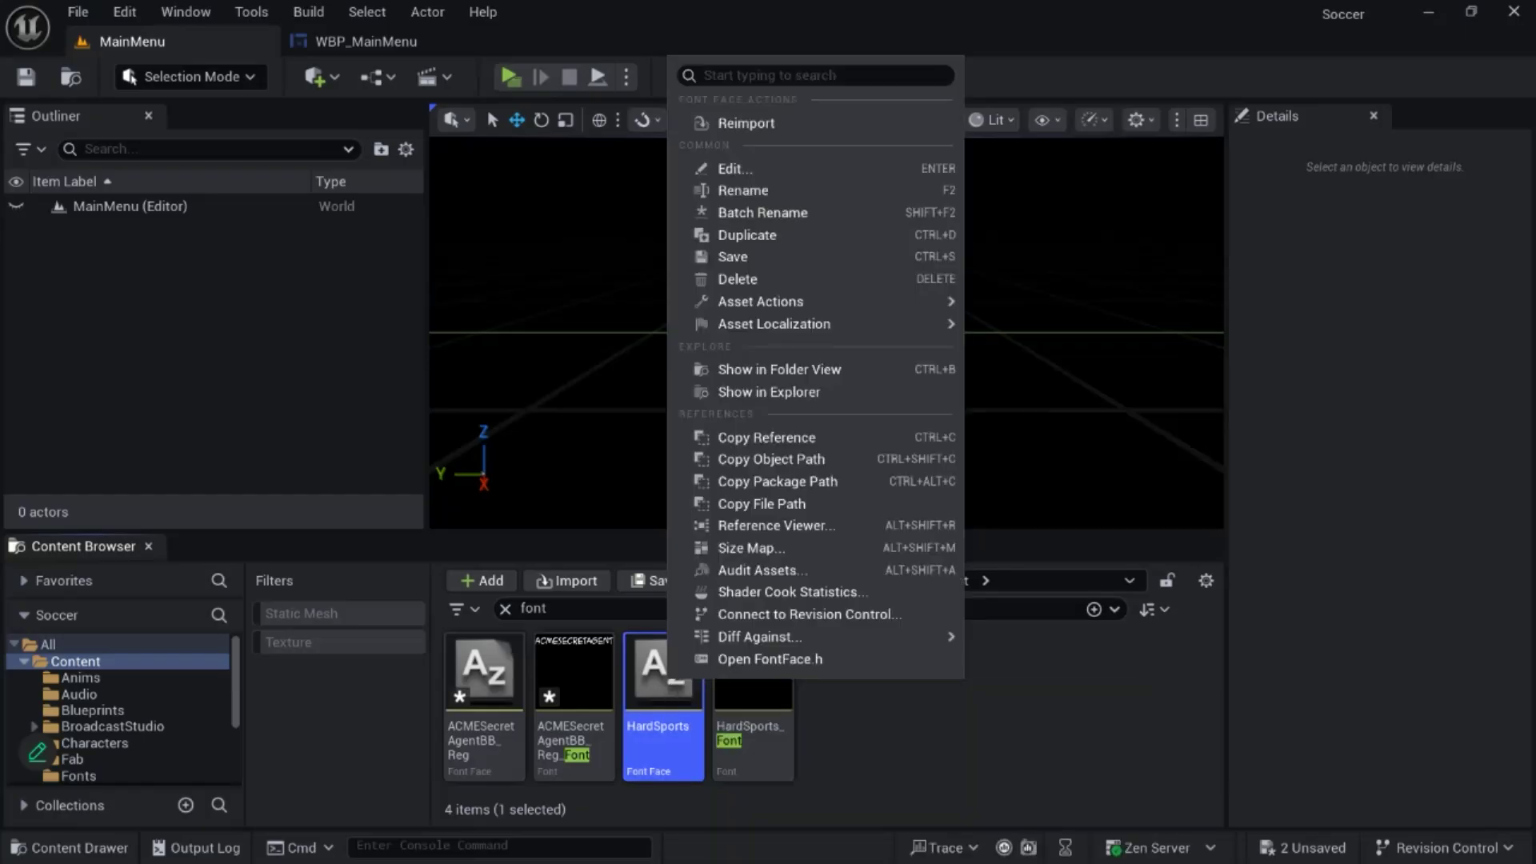
pyautogui.click(826, 392)
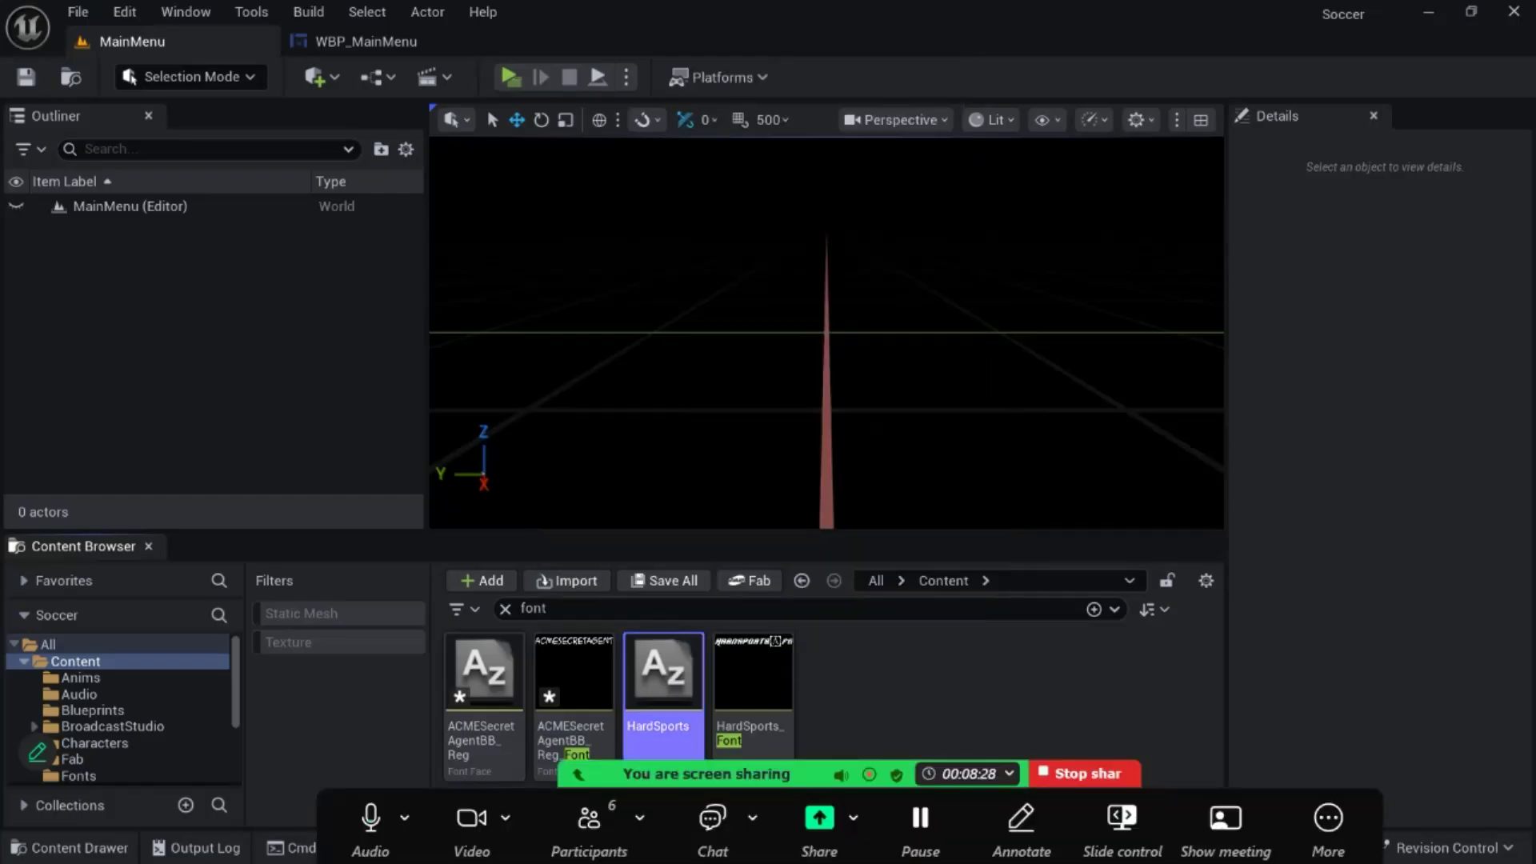
# - Delete the HardSports font face, replacing its references with ACMESecretAgentBB_Reg, and save the affected HardSports and HardSports_Font assets
pyautogui.rightClick(664, 677)
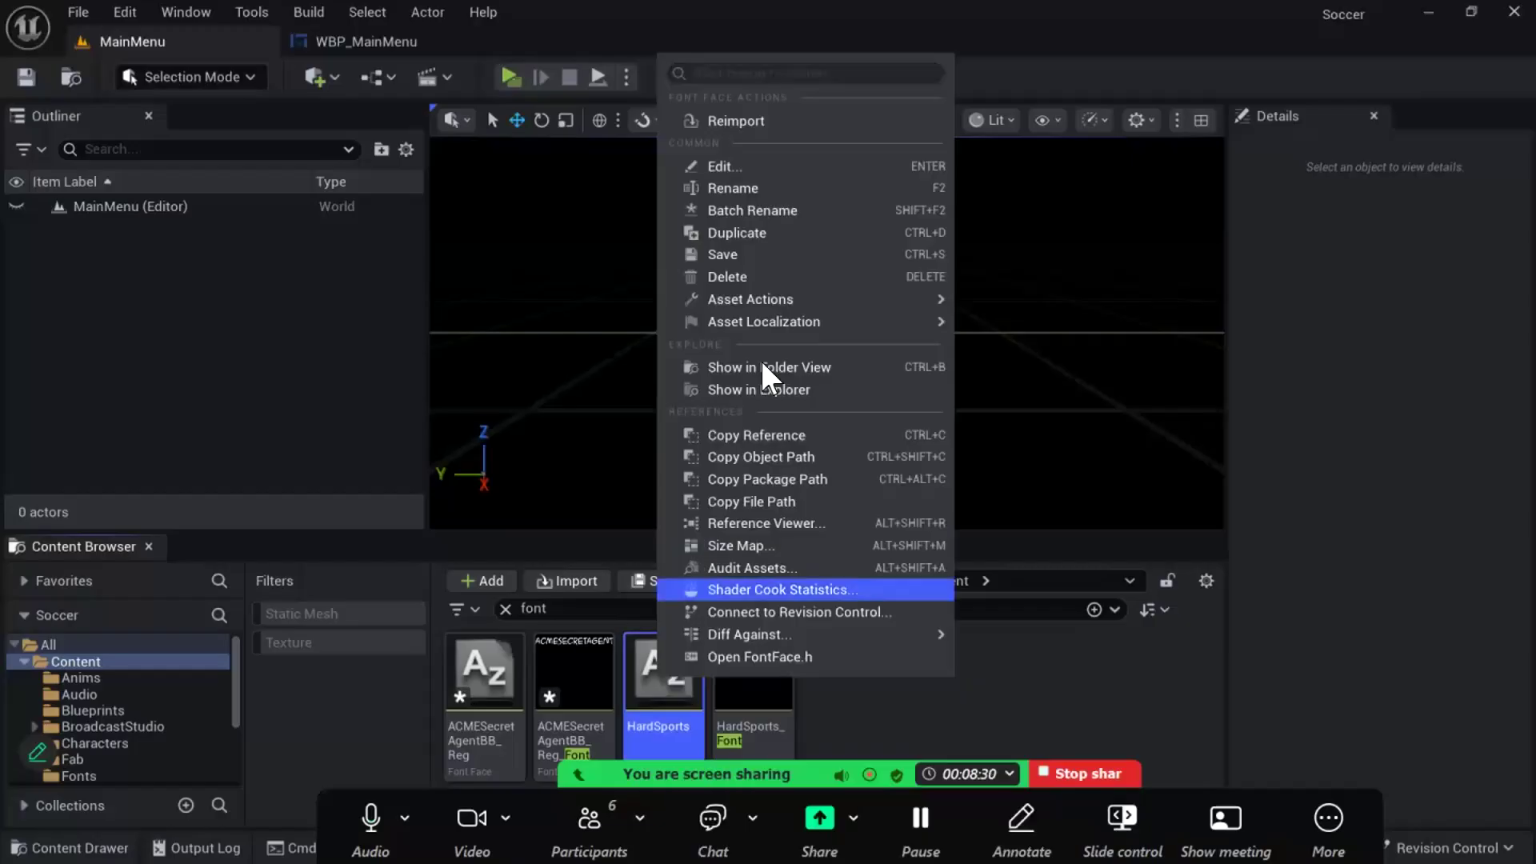
pyautogui.click(789, 276)
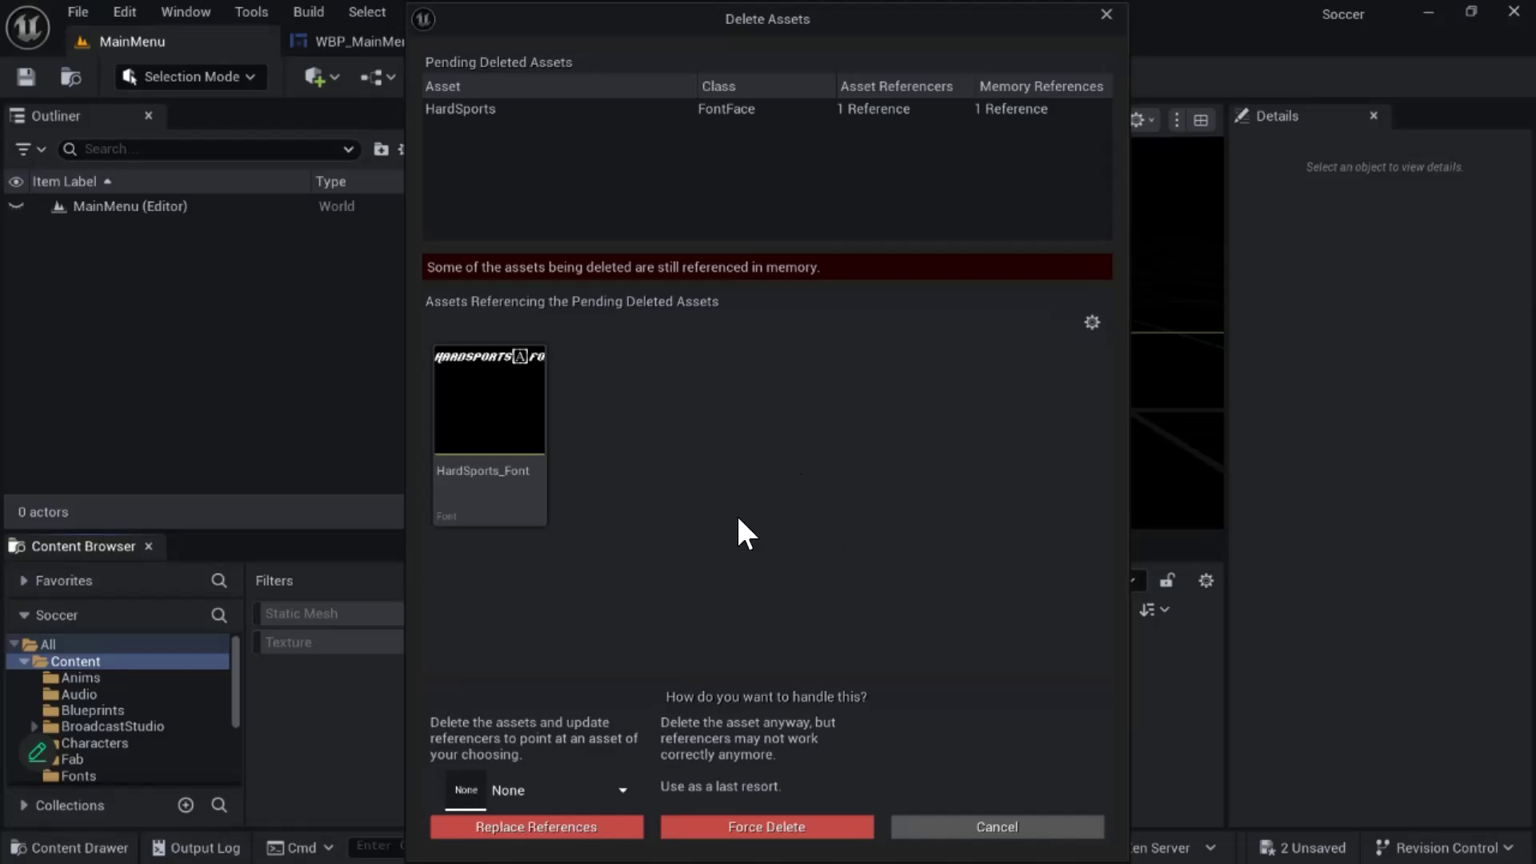
pyautogui.click(537, 790)
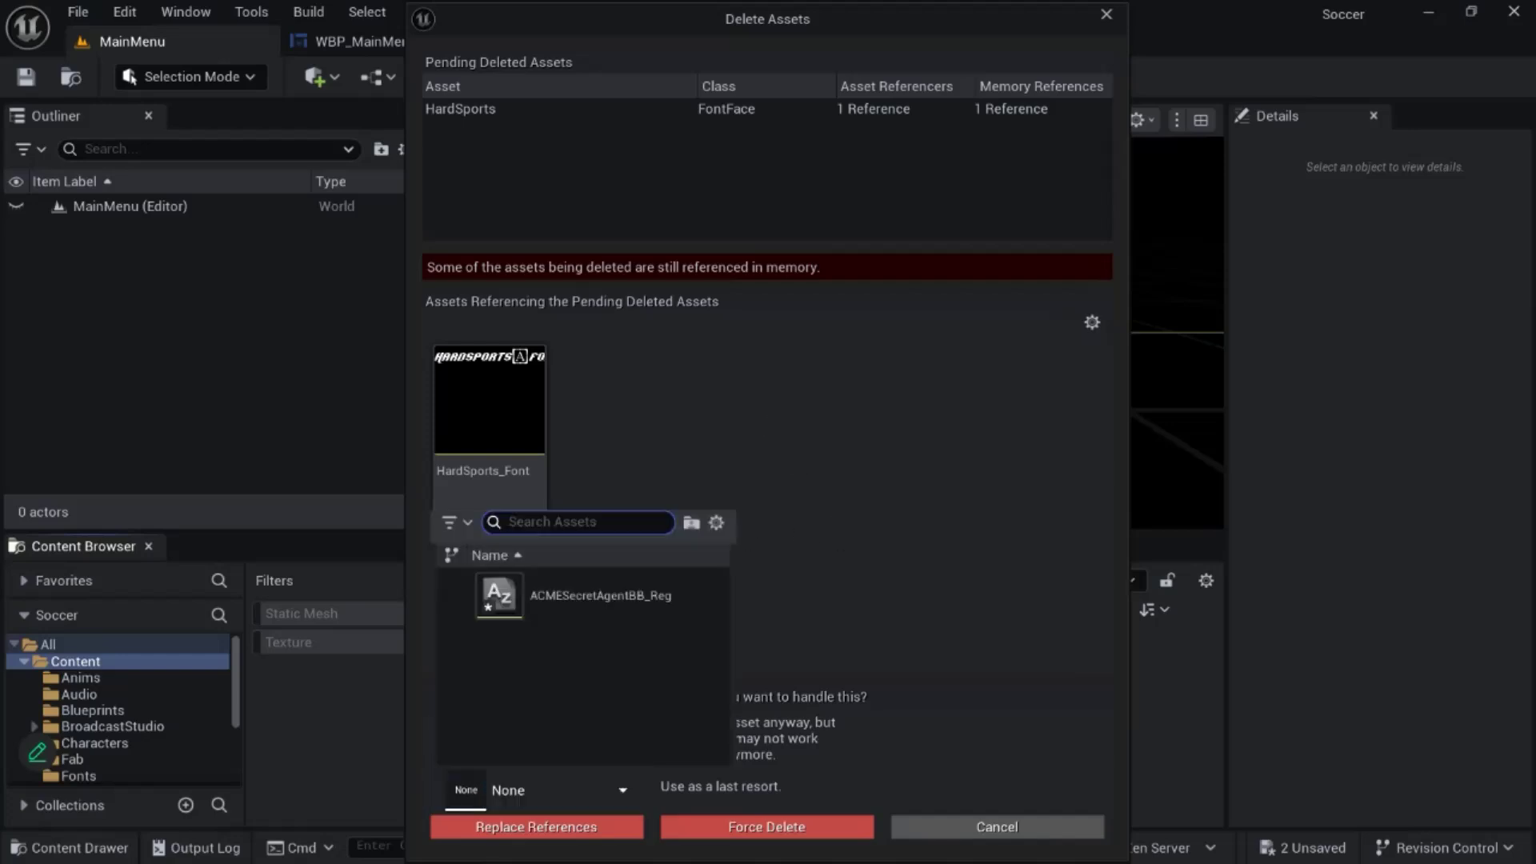
pyautogui.click(560, 595)
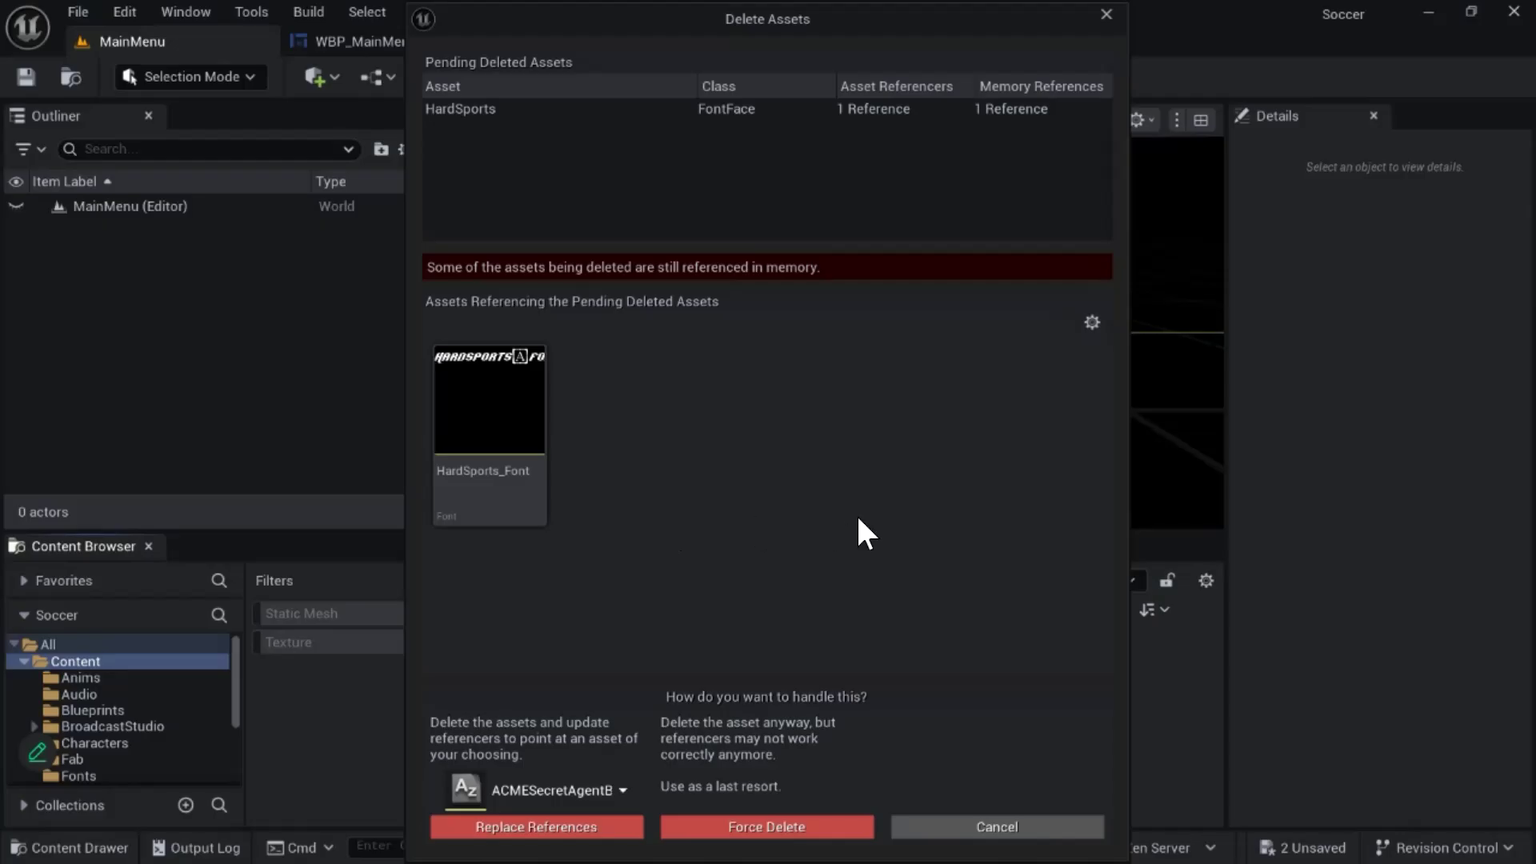
pyautogui.click(537, 826)
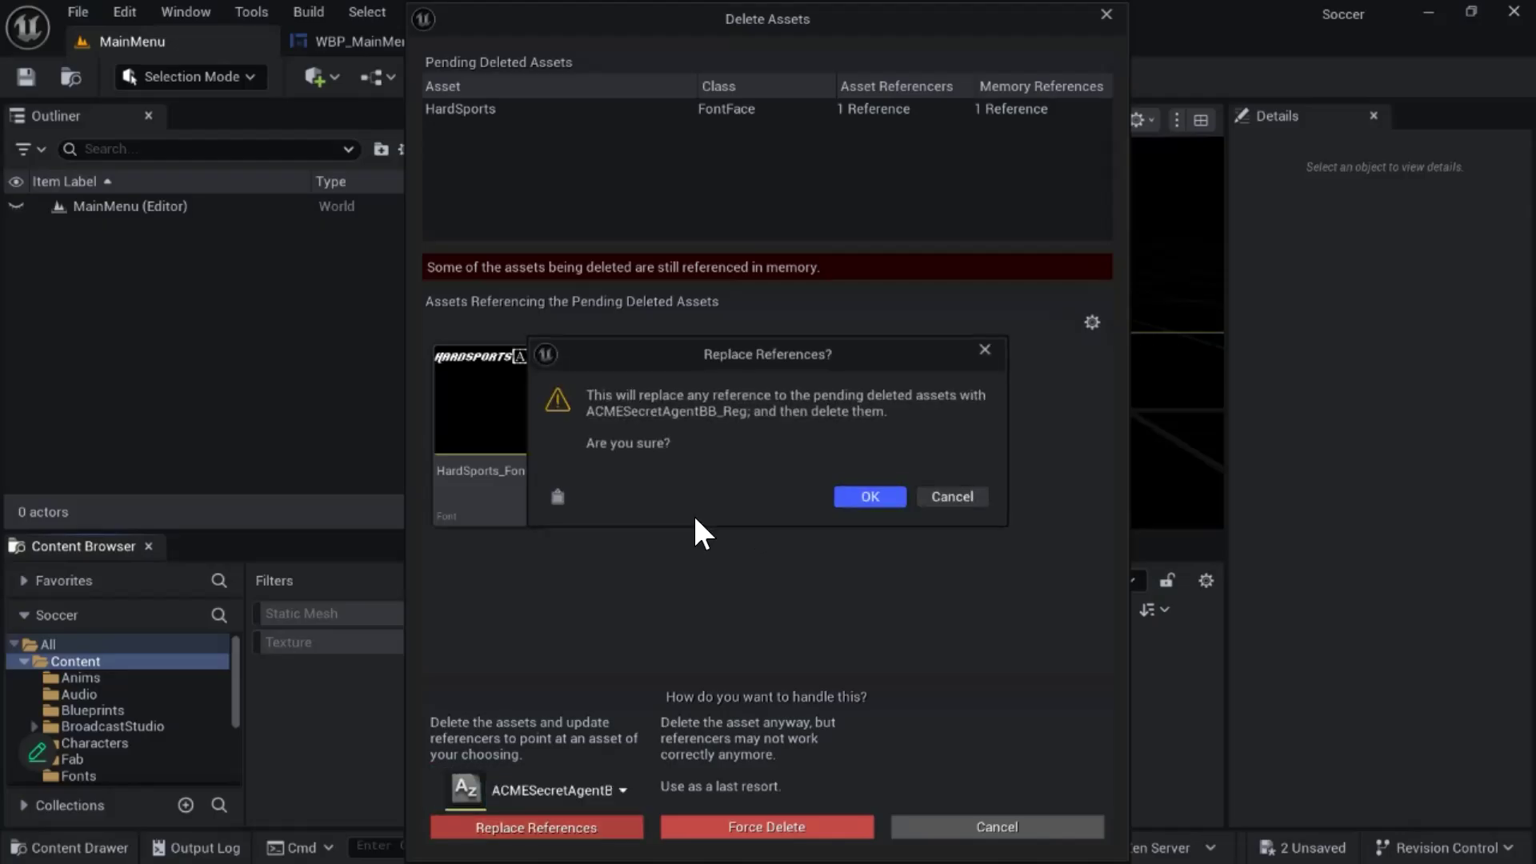
pyautogui.click(871, 496)
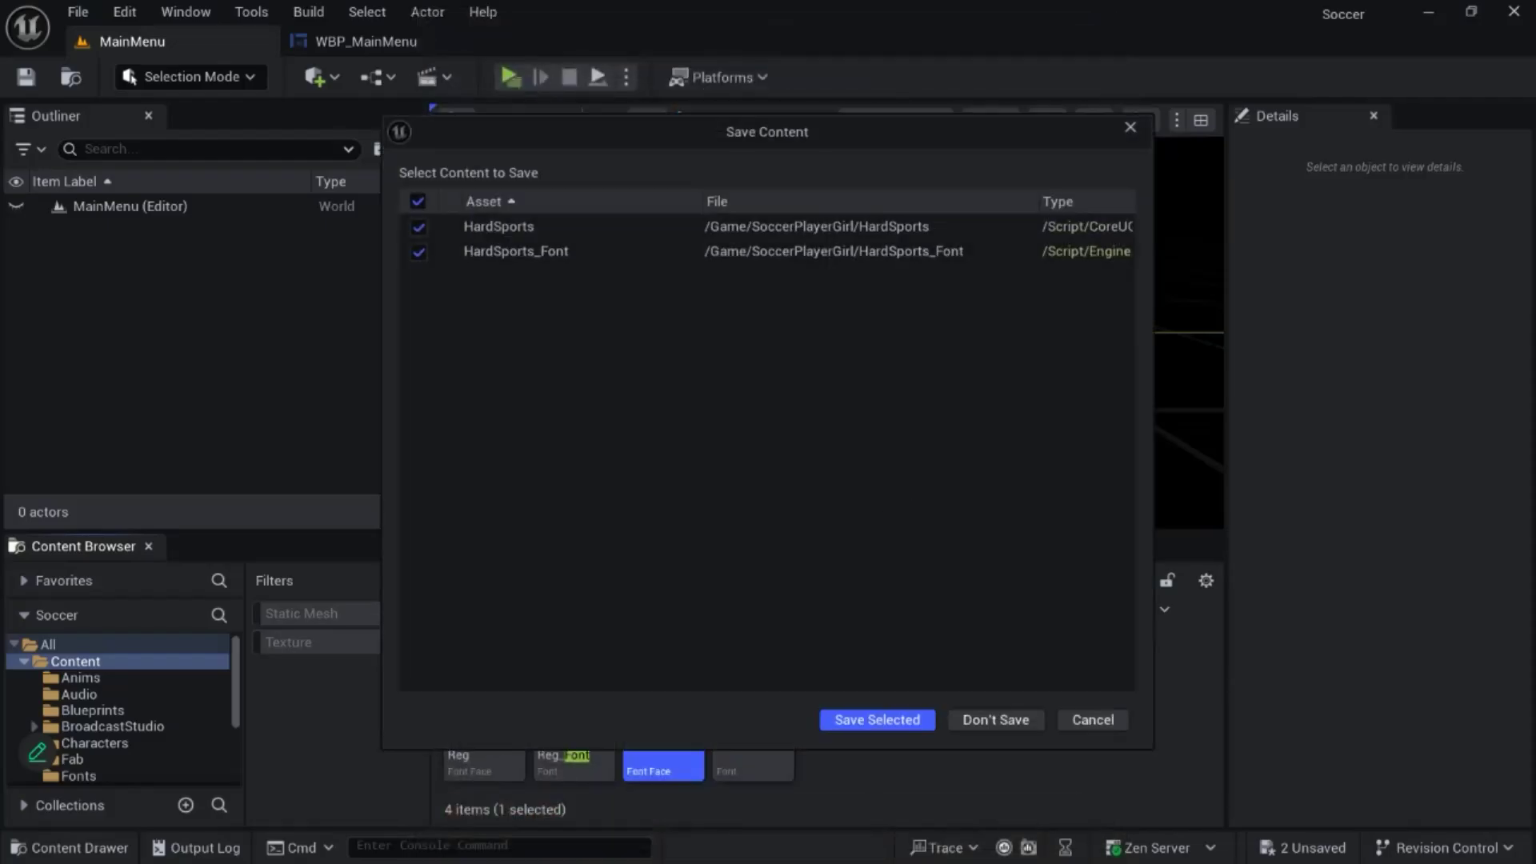
pyautogui.click(877, 720)
# - Play-test the main menu to check the replaced font on the title and buttons, and quit the game
pyautogui.click(663, 688)
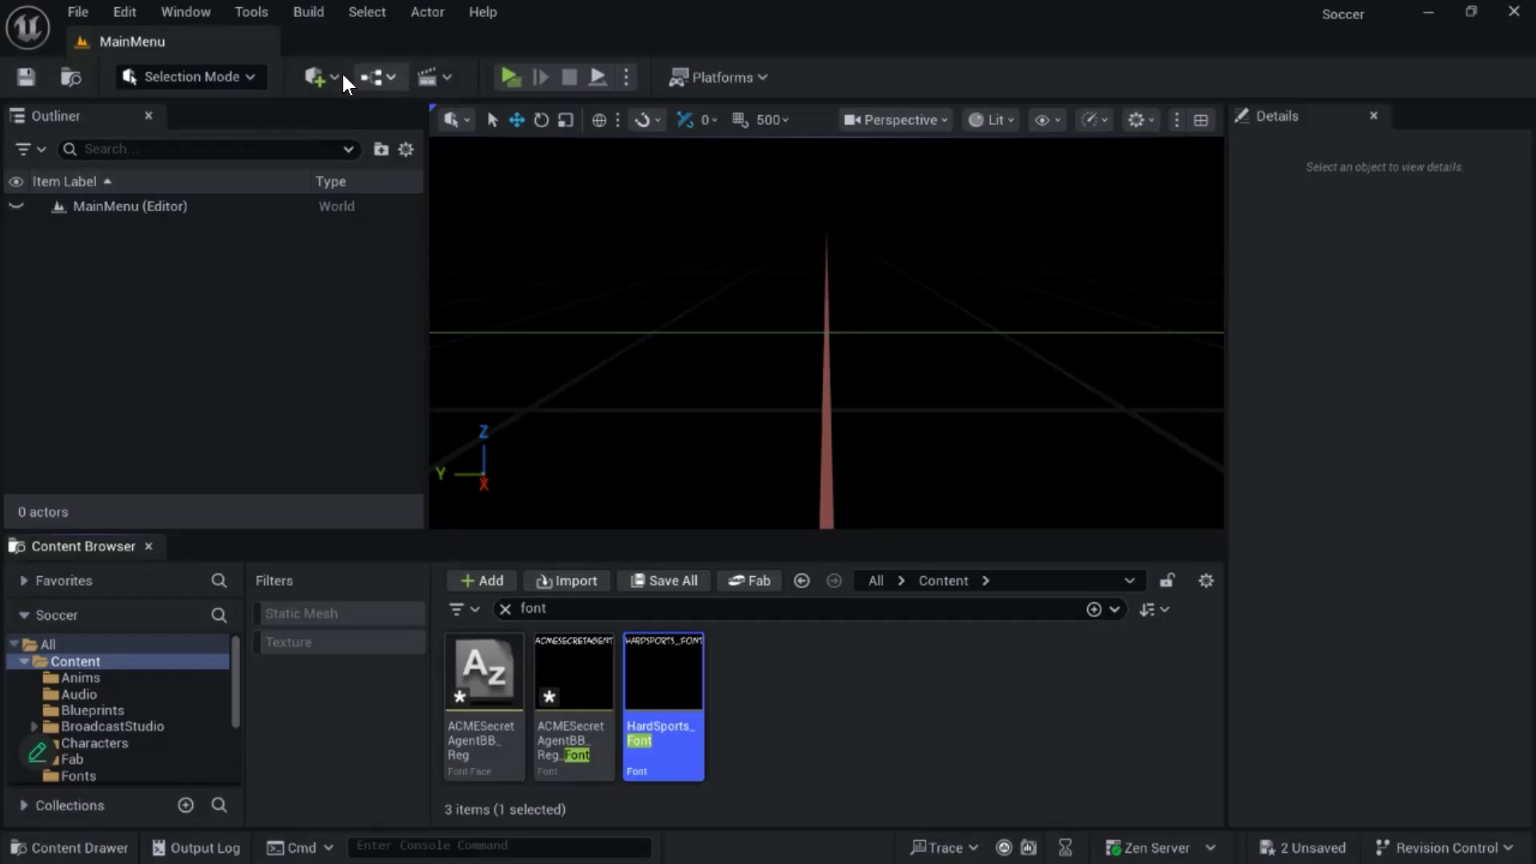
pyautogui.click(510, 78)
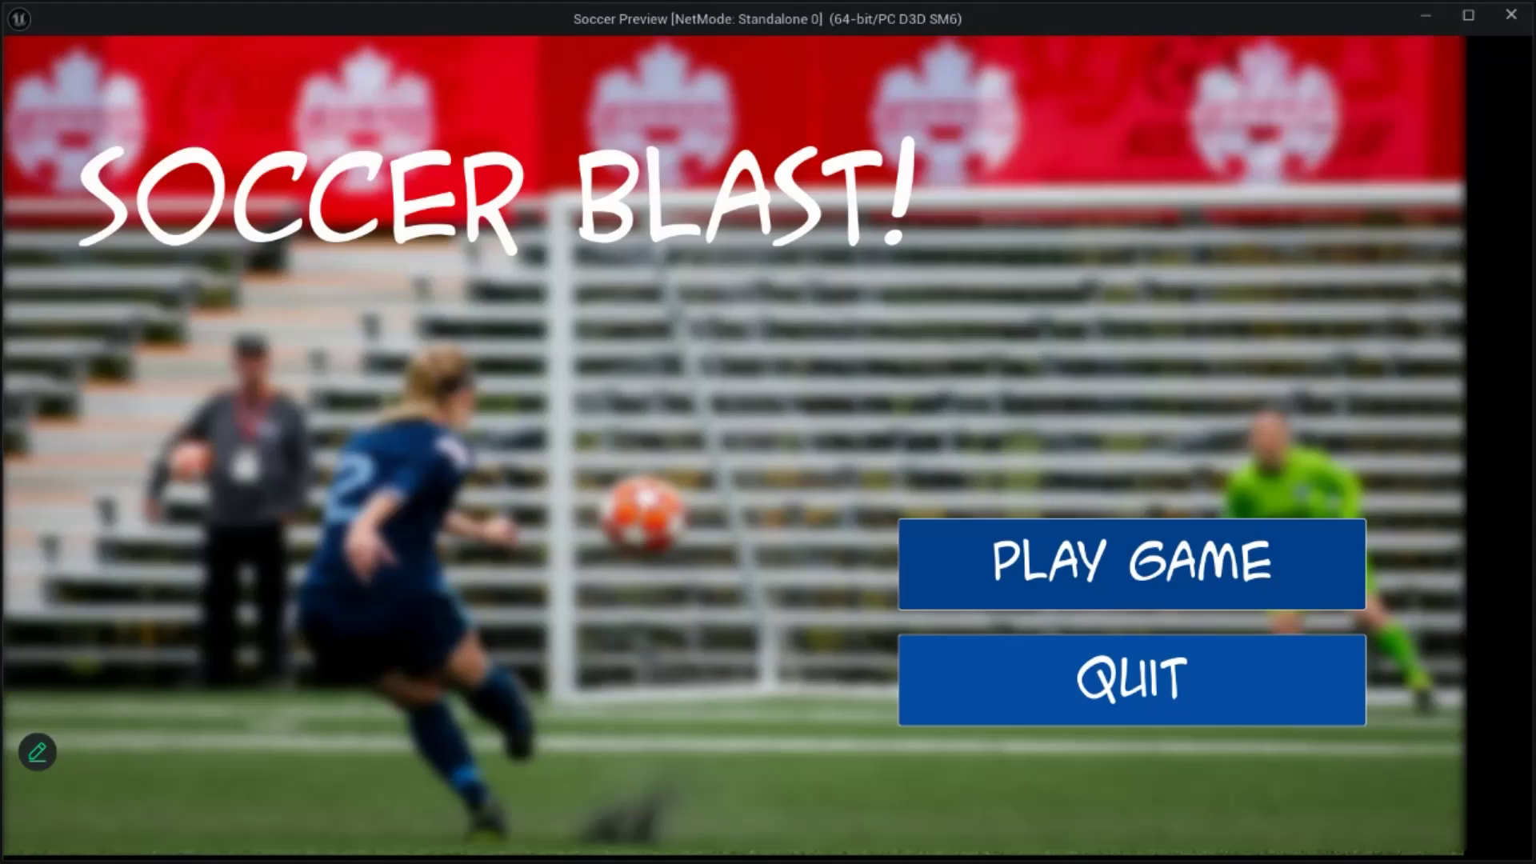
pyautogui.click(1132, 680)
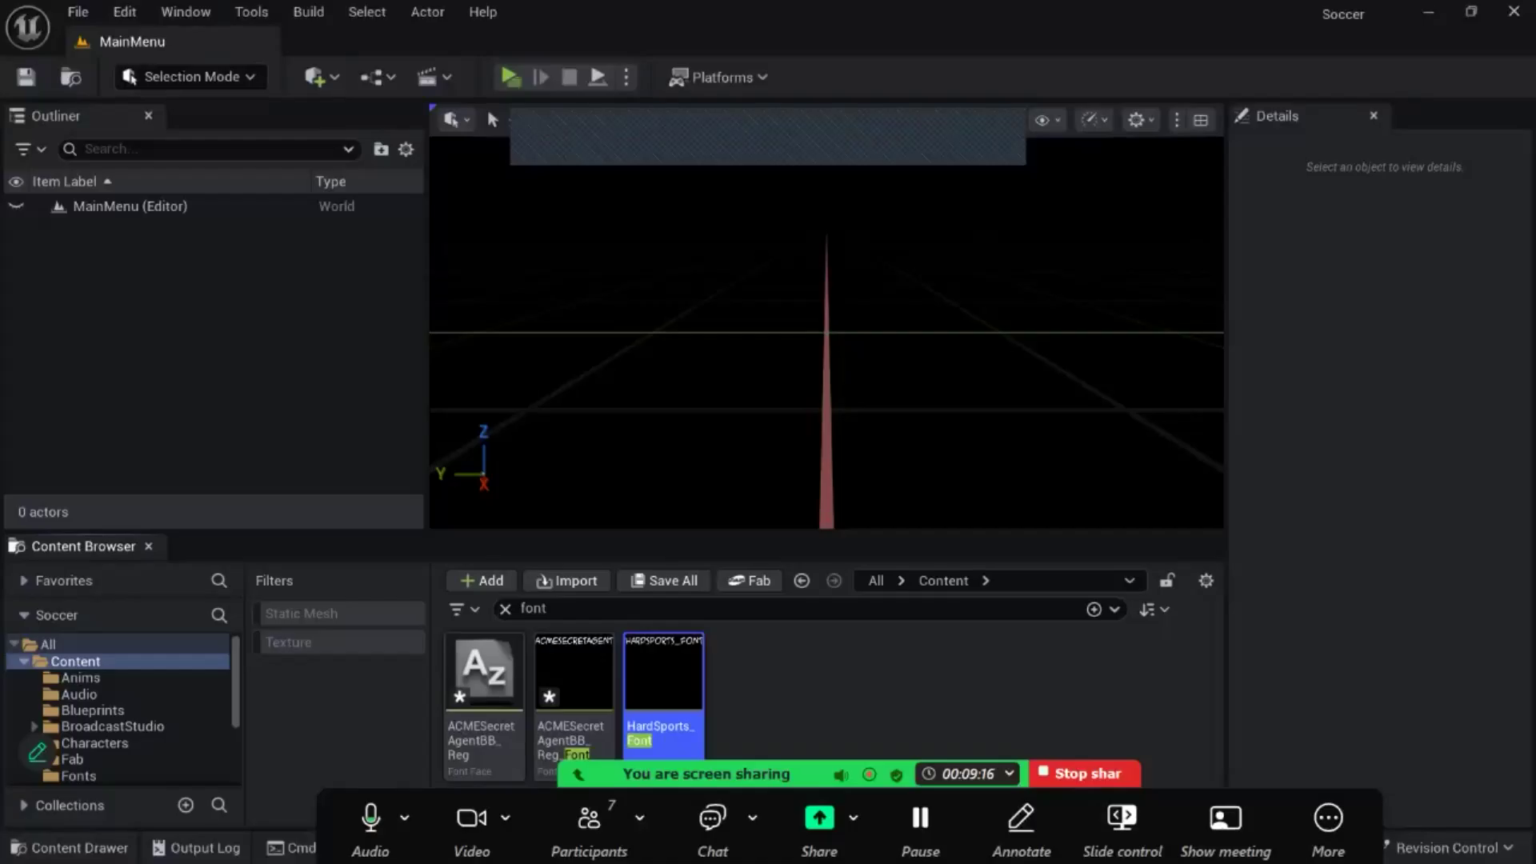
pyautogui.click(752, 817)
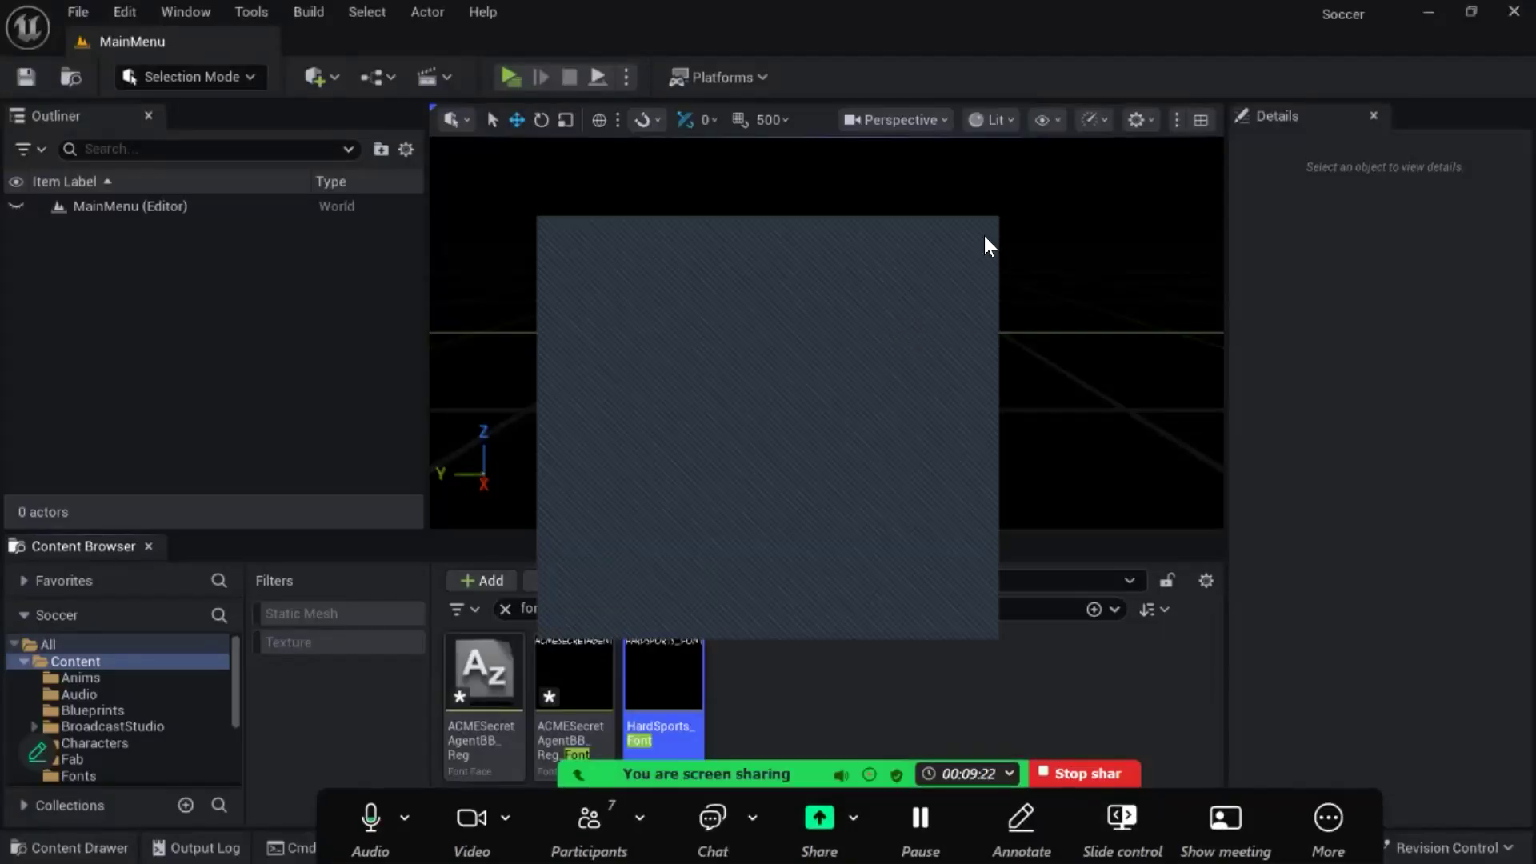
pyautogui.click(971, 234)
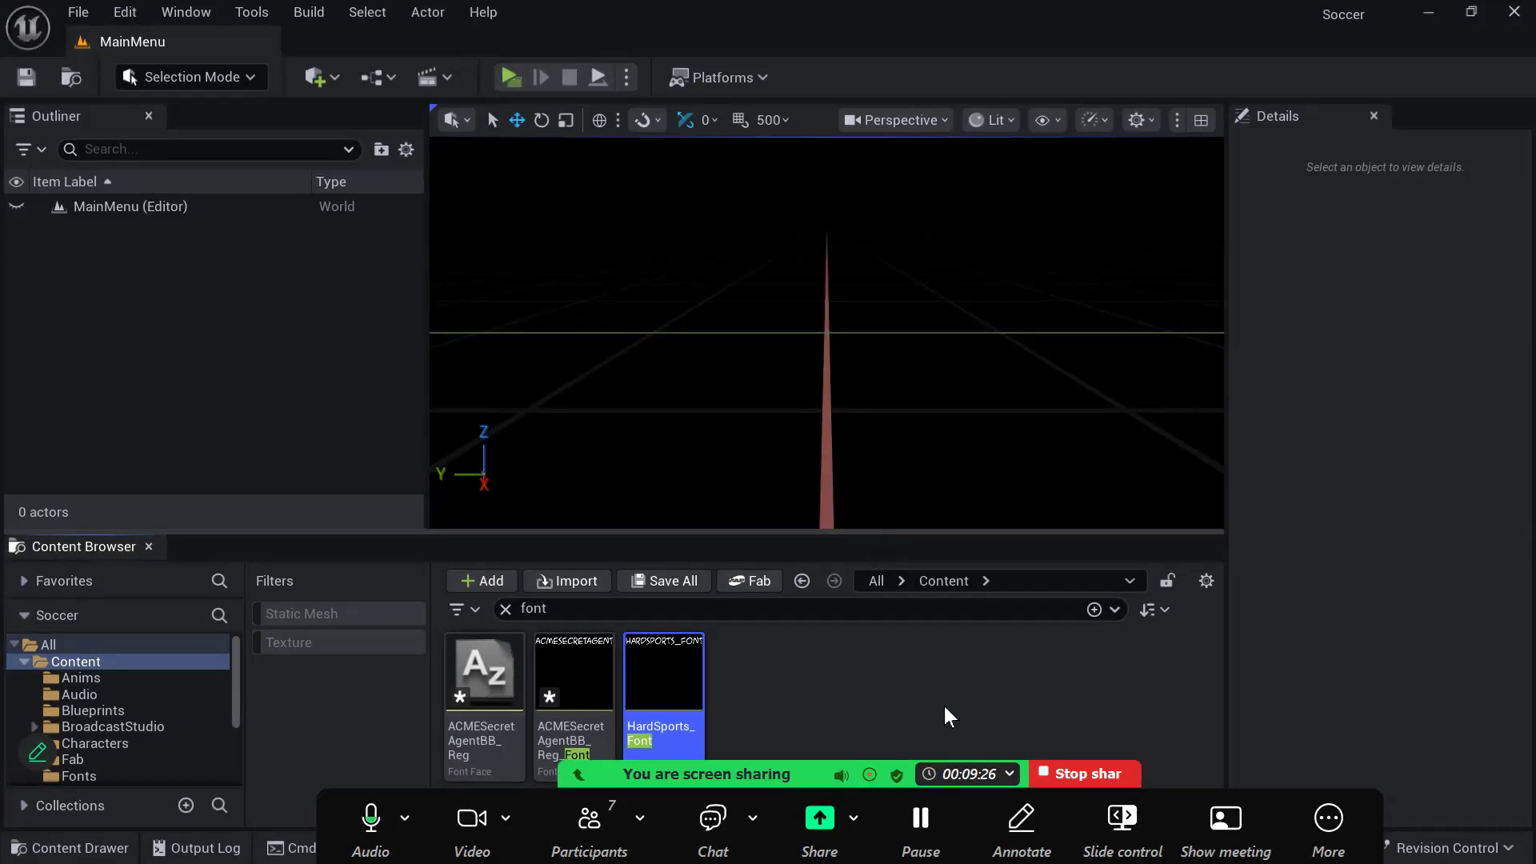
pyautogui.click(872, 661)
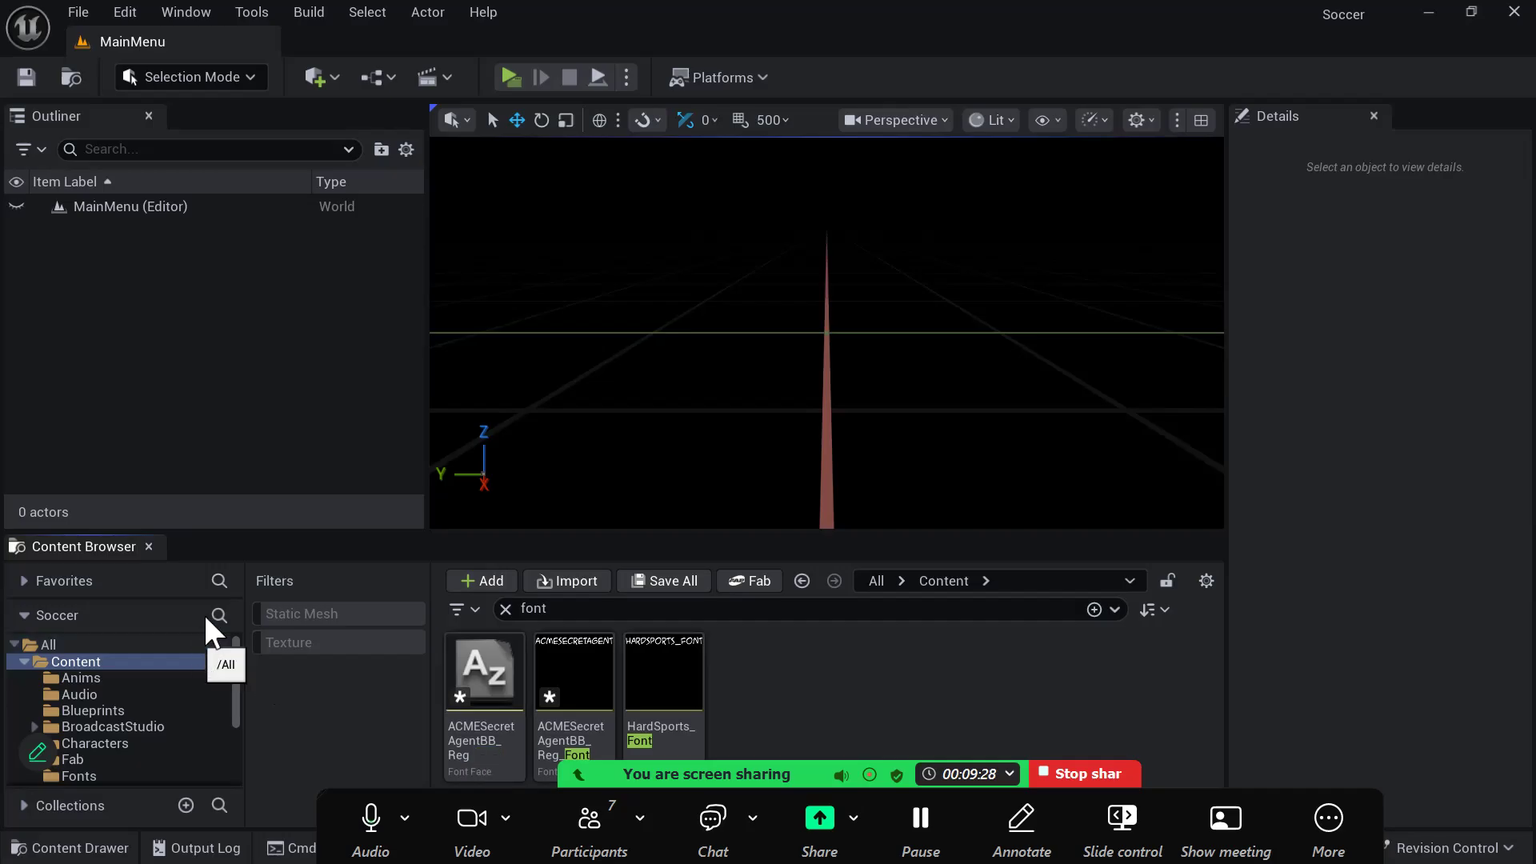
# - Open the Soccer level from the recently used levels
pyautogui.click(84, 5)
pyautogui.moveTo(219, 159)
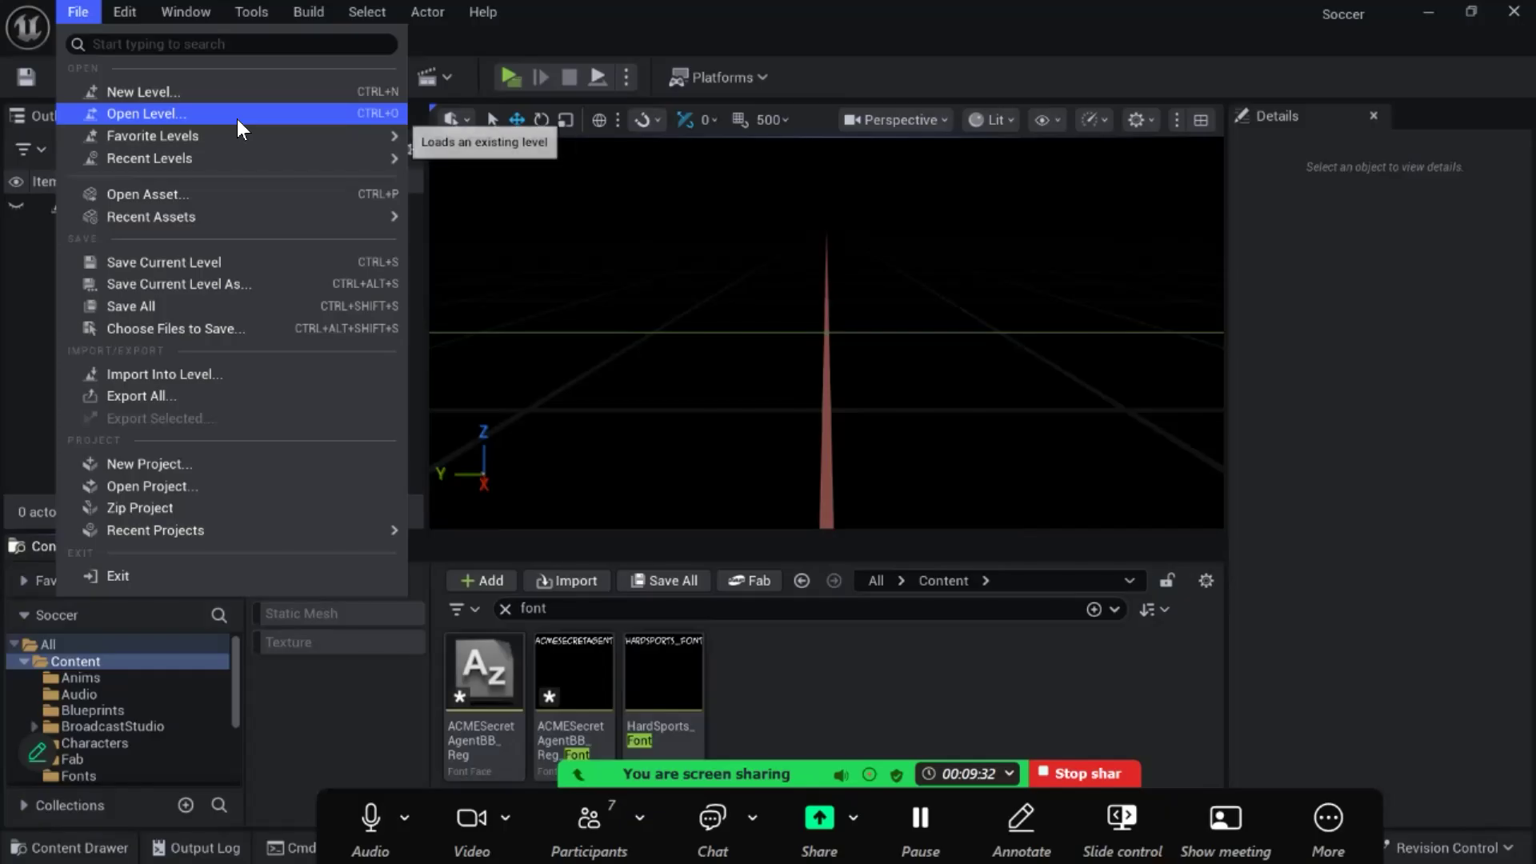
pyautogui.moveTo(293, 146)
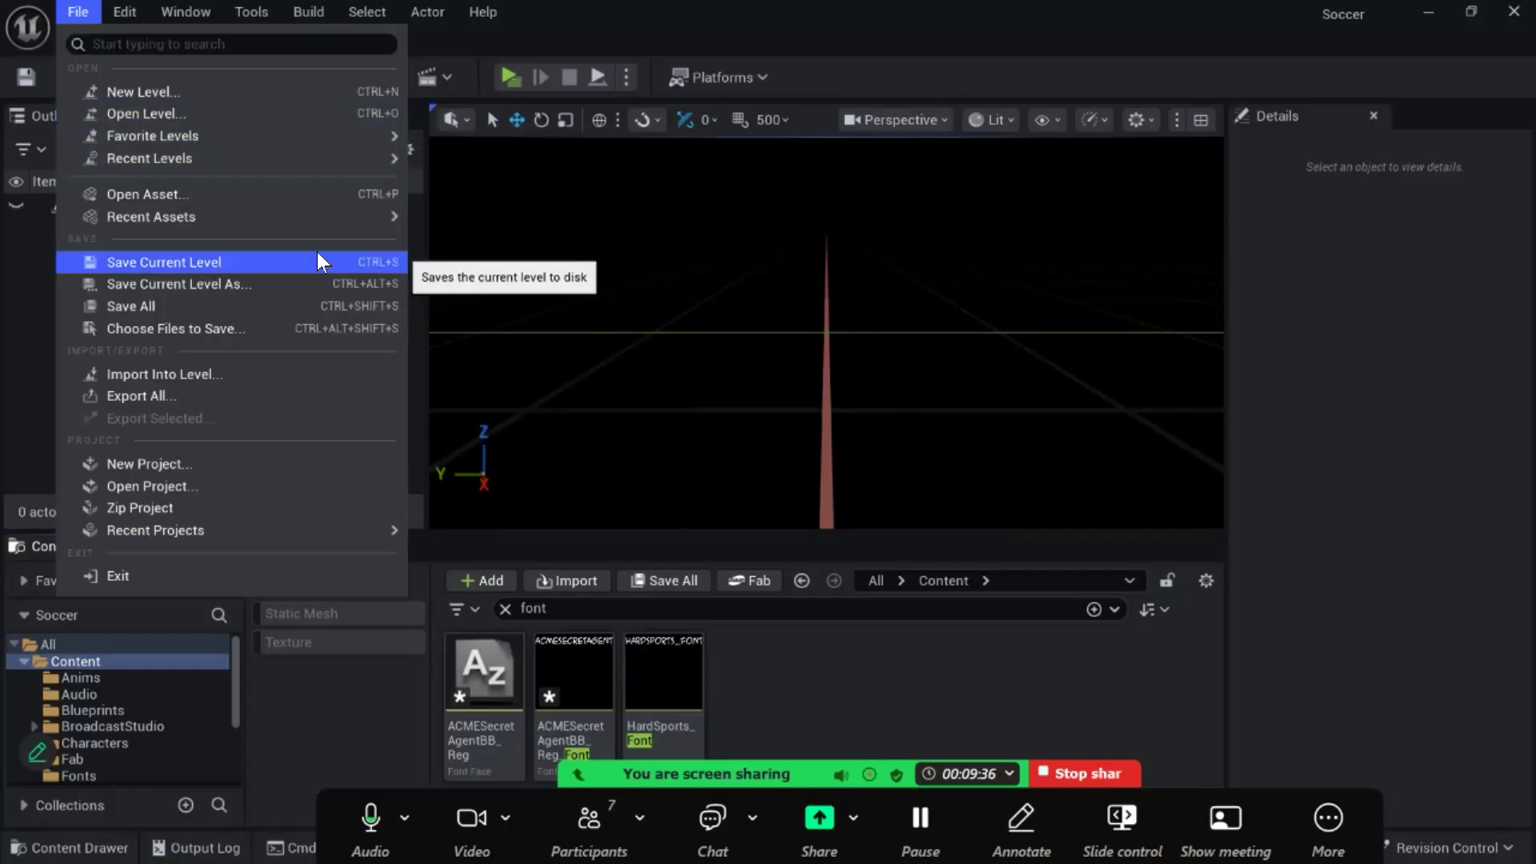
pyautogui.moveTo(325, 219)
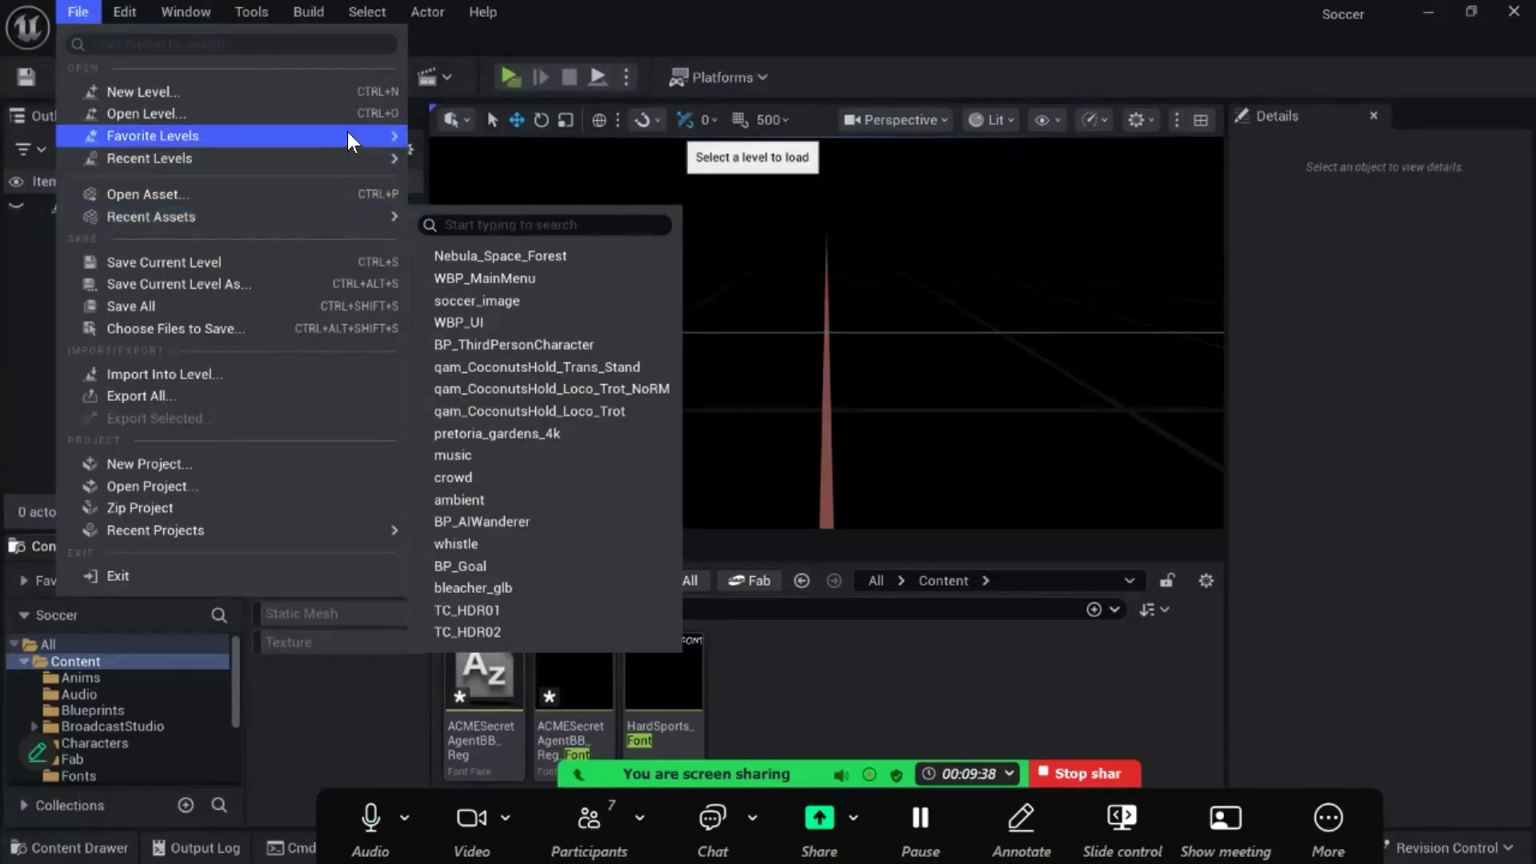
pyautogui.moveTo(348, 135)
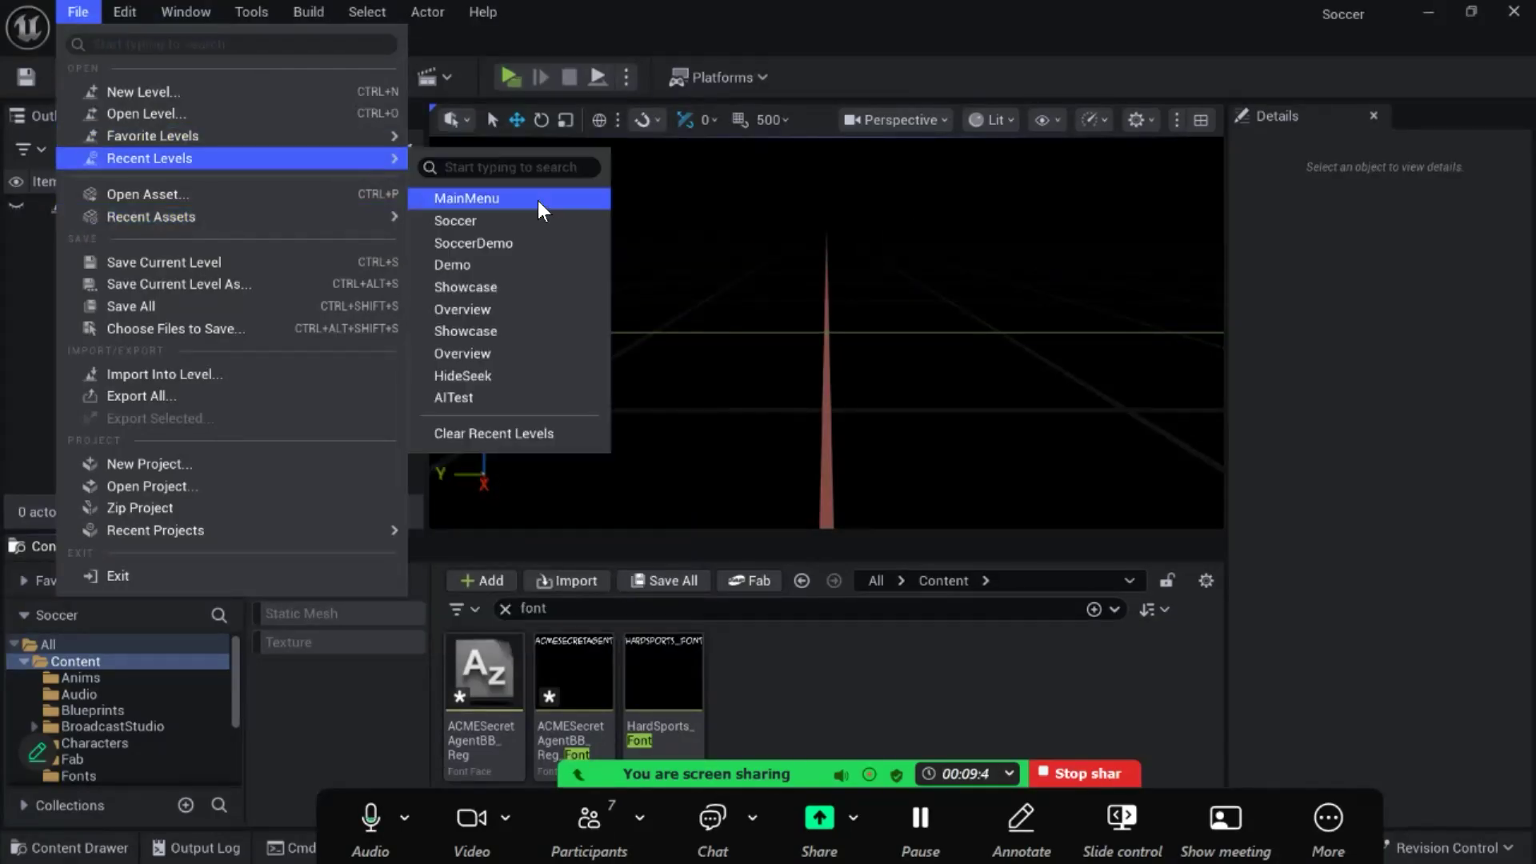
pyautogui.click(518, 223)
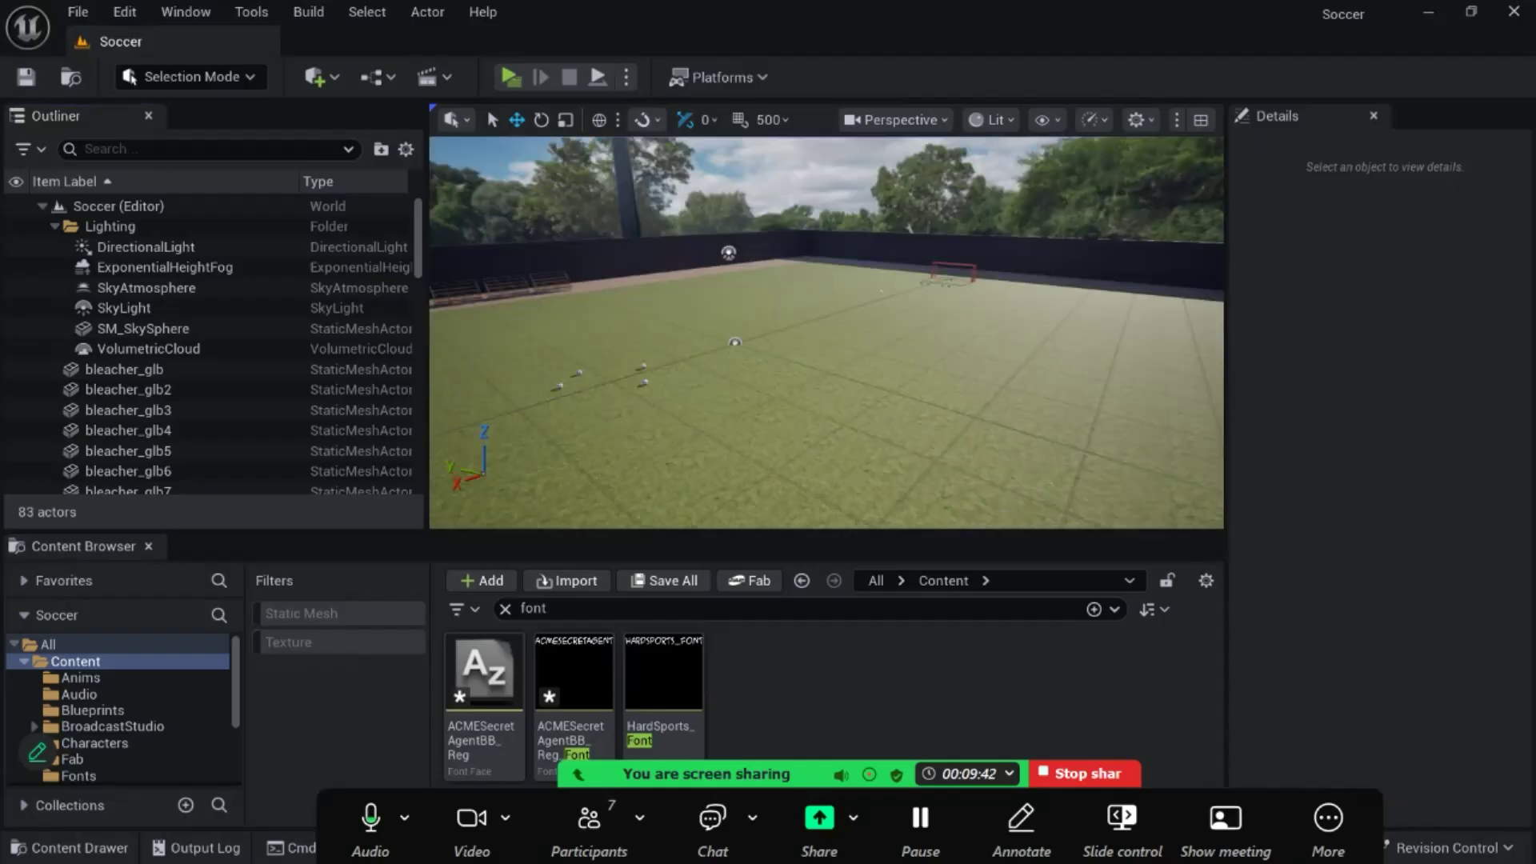
# - Open the BP_AIWanderer blueprint from its character on the field and set PawnSensing's Peripheral Vision Angle to 60
pyautogui.press('w')
pyautogui.moveTo(837, 312); pyautogui.dragTo(744, 352, button='right')
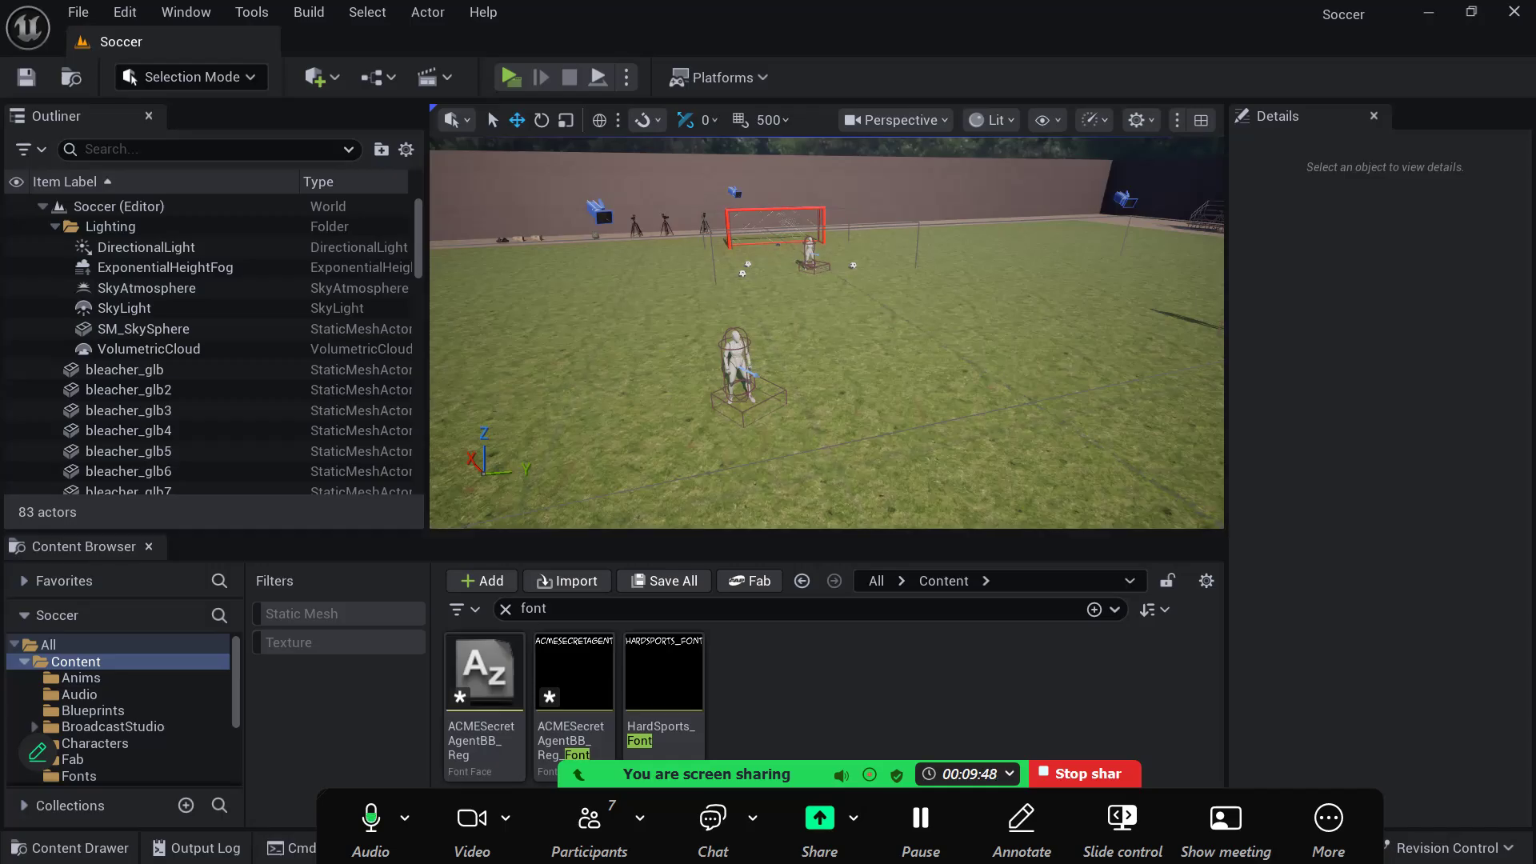
pyautogui.click(746, 359)
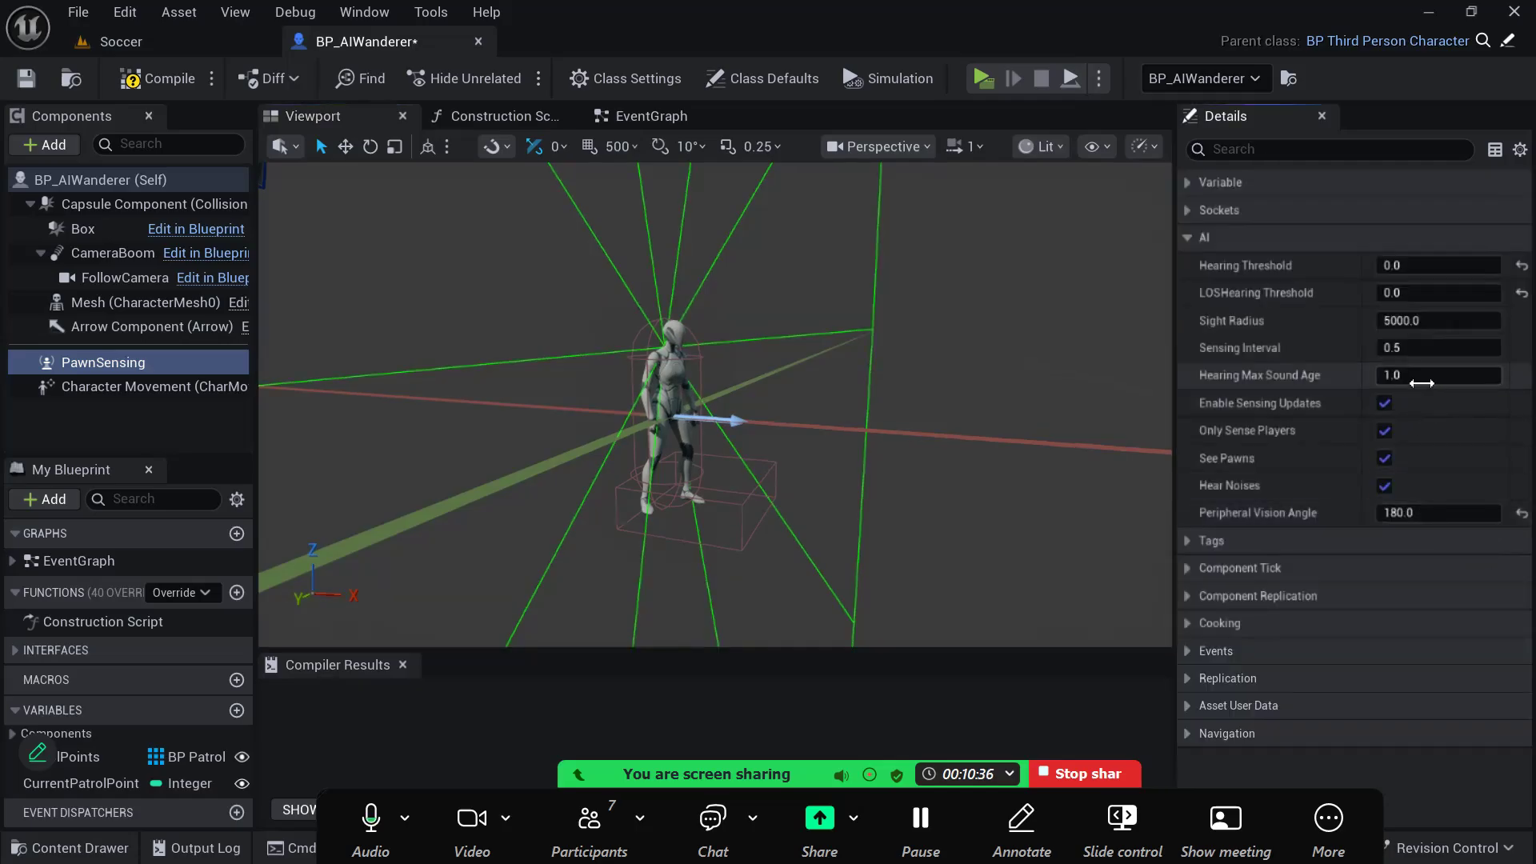
pyautogui.click(1428, 508)
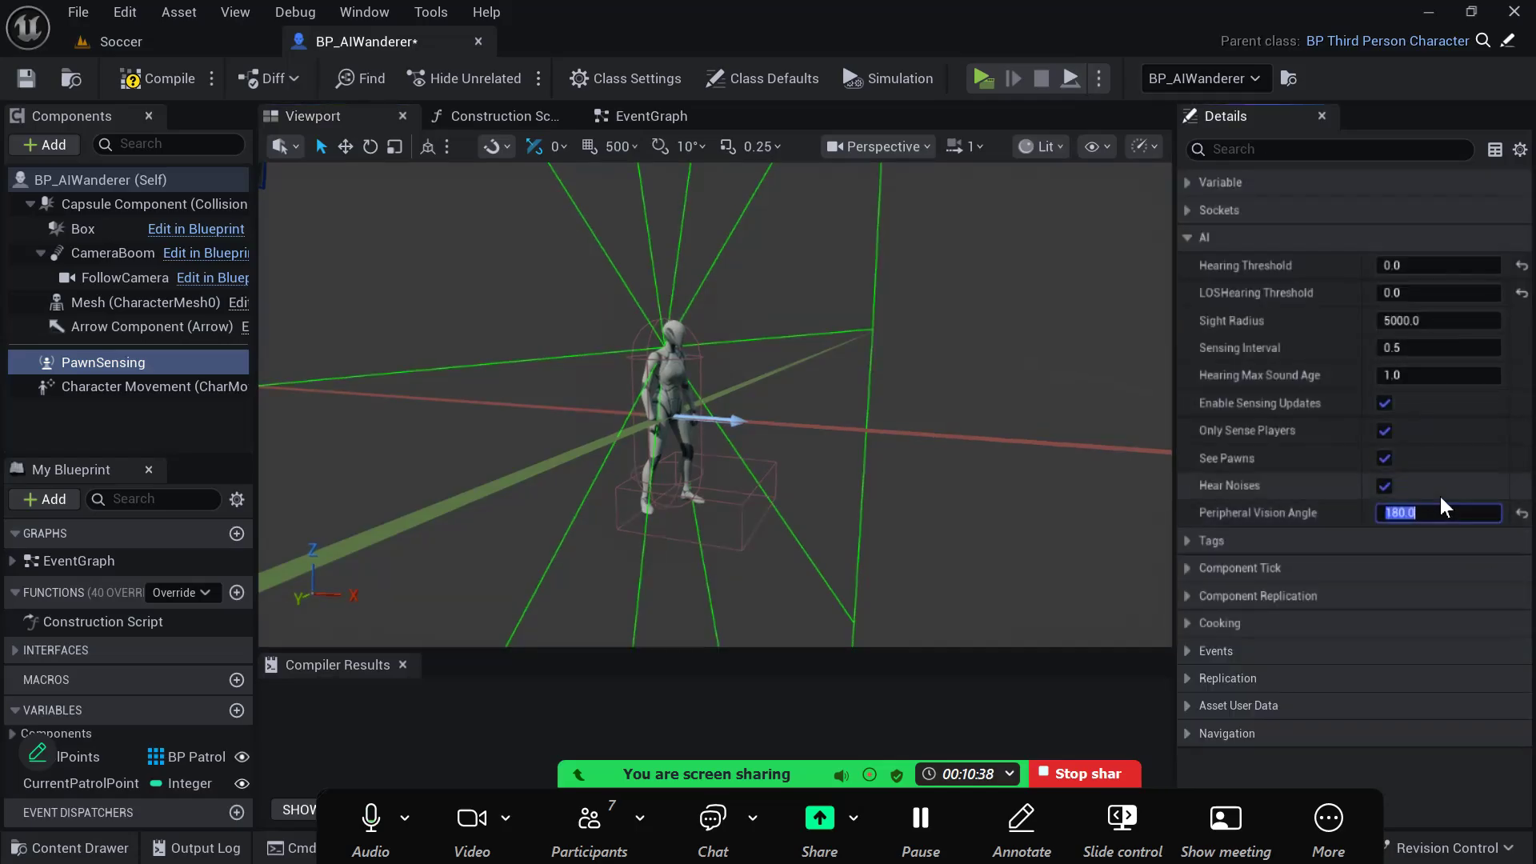
pyautogui.press('Return')
pyautogui.moveTo(880, 376); pyautogui.dragTo(928, 340, button='right')
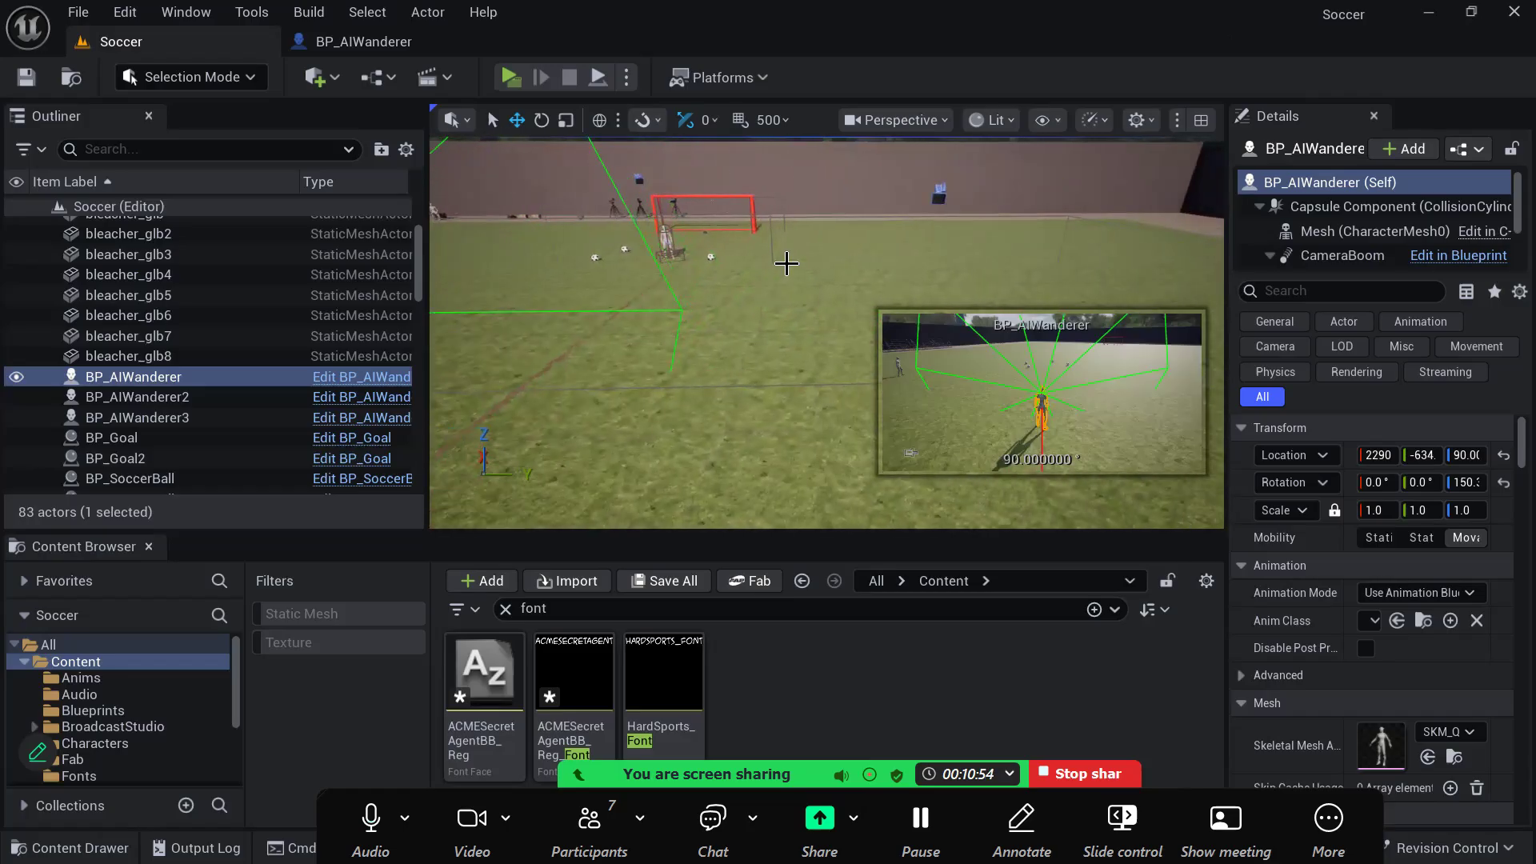
# - Return to the Soccer level and duplicate the ball beside the AI player near the goal, placing the copy at about X 3647, Y 1024
pyautogui.moveTo(786, 263)
pyautogui.mouseDown(button='right')
pyautogui.moveTo(770, 268)
pyautogui.moveTo(768, 304)
pyautogui.moveTo(724, 289)
pyautogui.moveTo(732, 352)
pyautogui.moveTo(740, 328)
pyautogui.moveTo(852, 268)
pyautogui.moveTo(807, 260)
pyautogui.mouseUp(button='right')
pyautogui.press('w')
pyautogui.press('w')
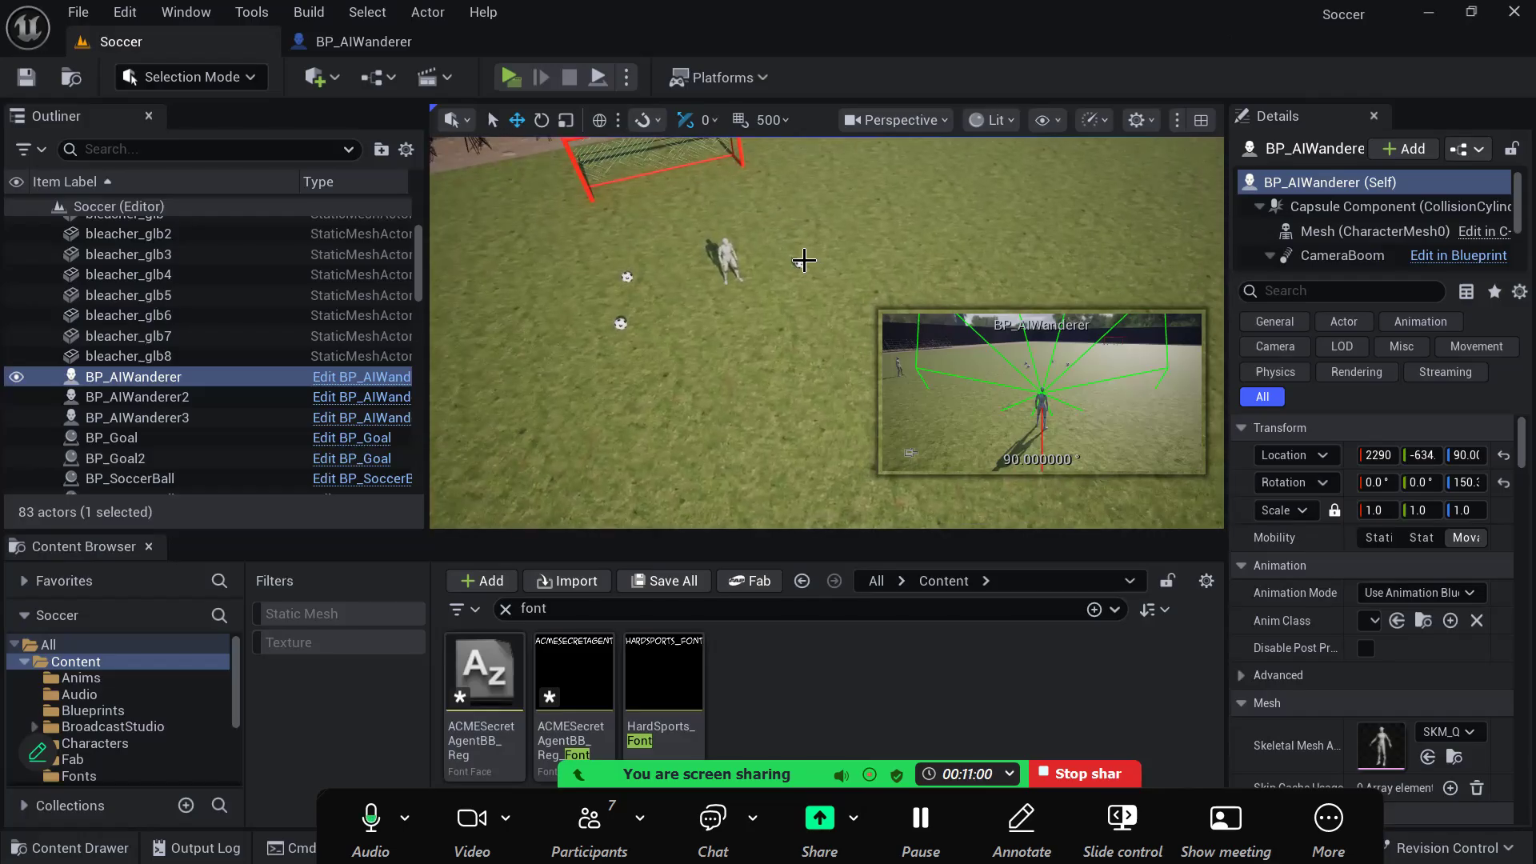
pyautogui.click(803, 260)
pyautogui.moveTo(759, 216); pyautogui.dragTo(1012, 179)
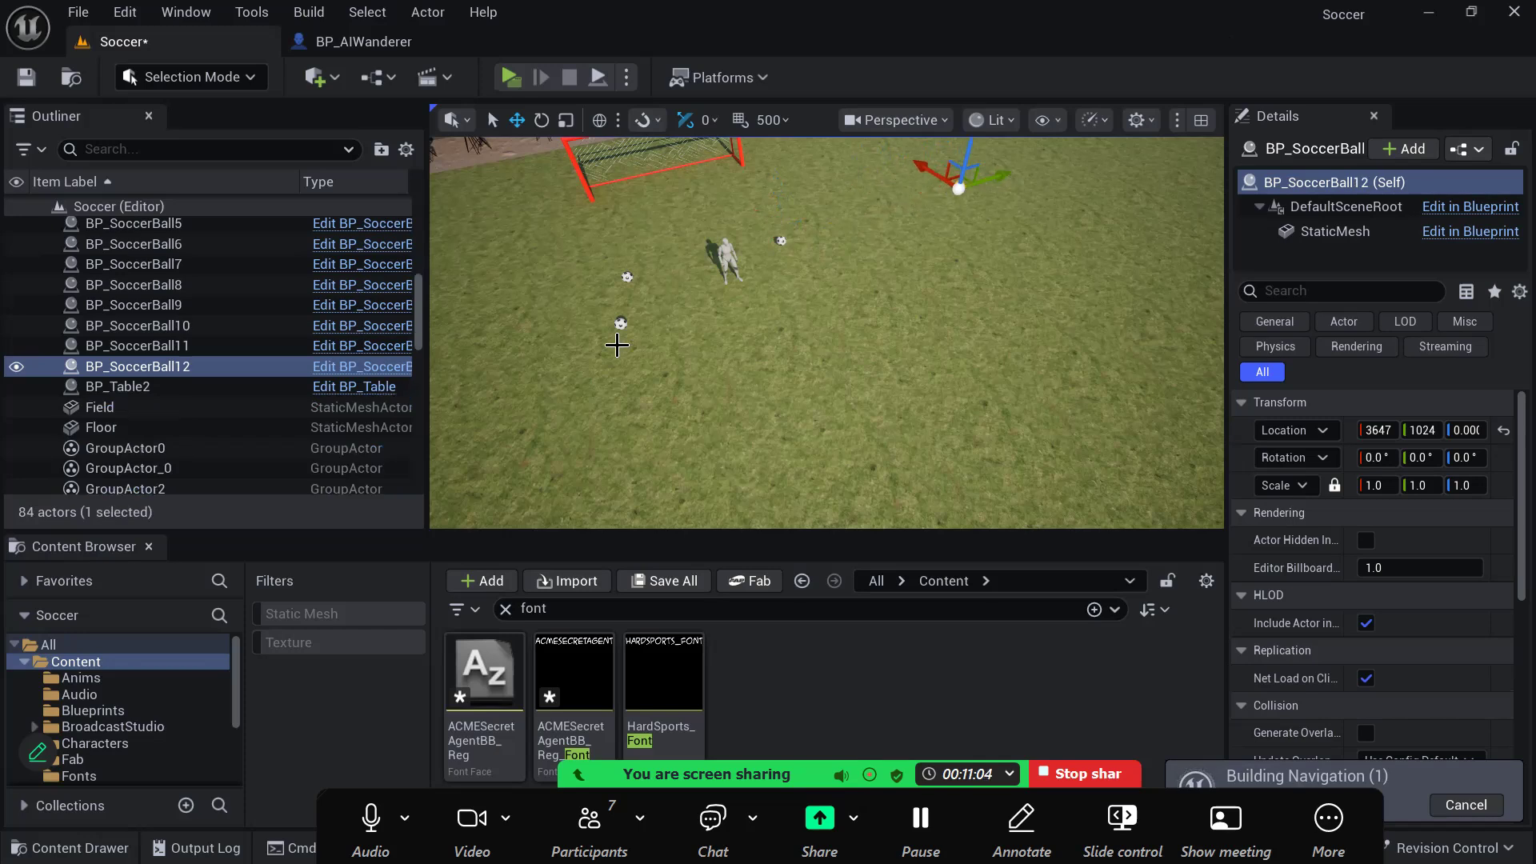
# - Move BP_SoccerBall7 to about X 3728, Y -934 and place a duplicate of it farther out from the red goal
pyautogui.click(621, 323)
pyautogui.moveTo(621, 323); pyautogui.dragTo(576, 323, button='right')
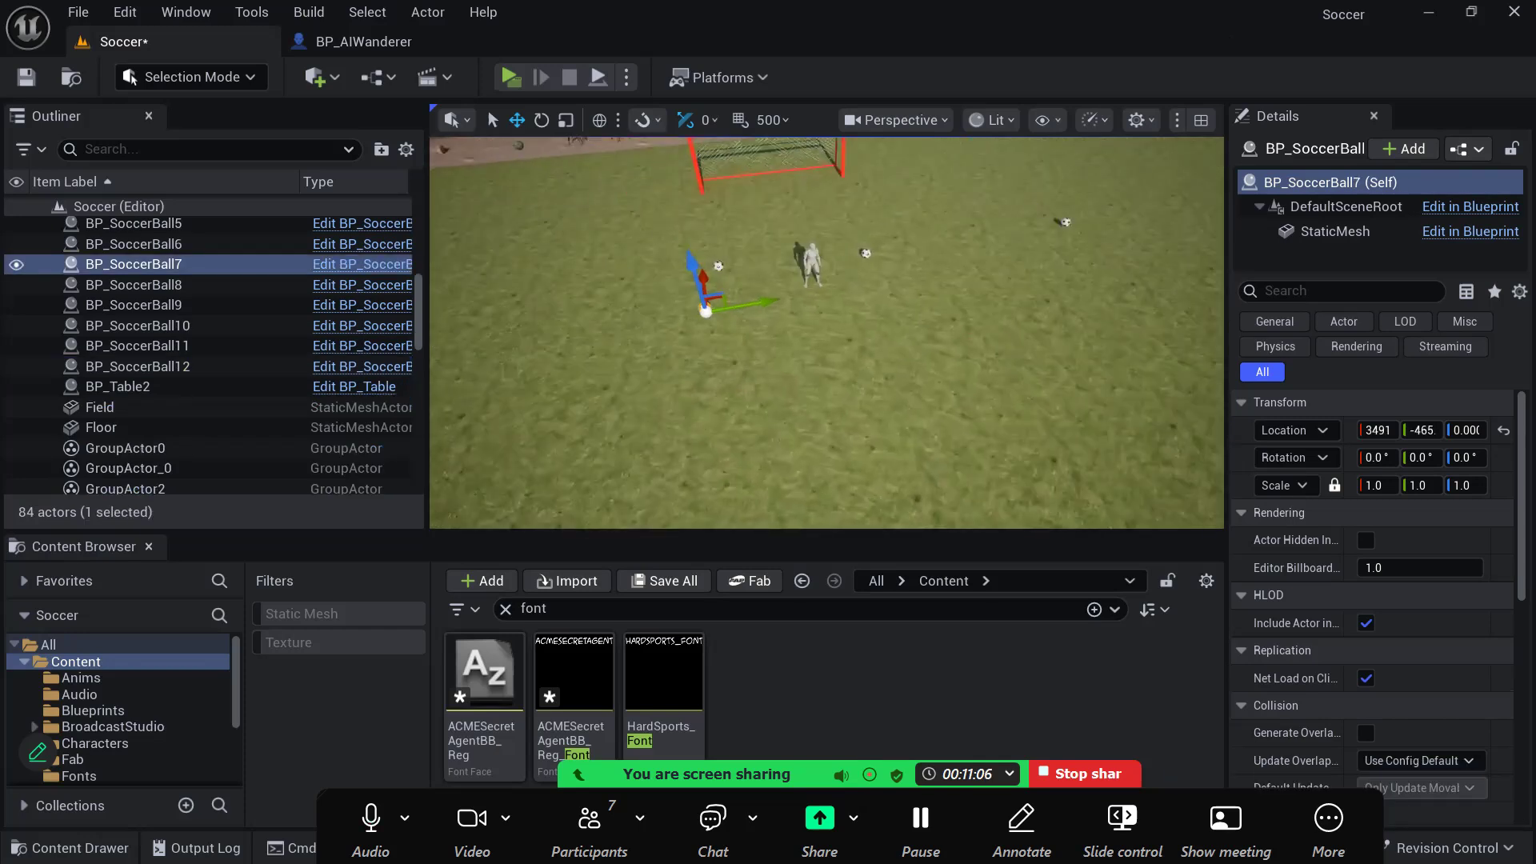
pyautogui.moveTo(768, 303); pyautogui.dragTo(565, 265)
pyautogui.moveTo(590, 376); pyautogui.dragTo(817, 358, button='right')
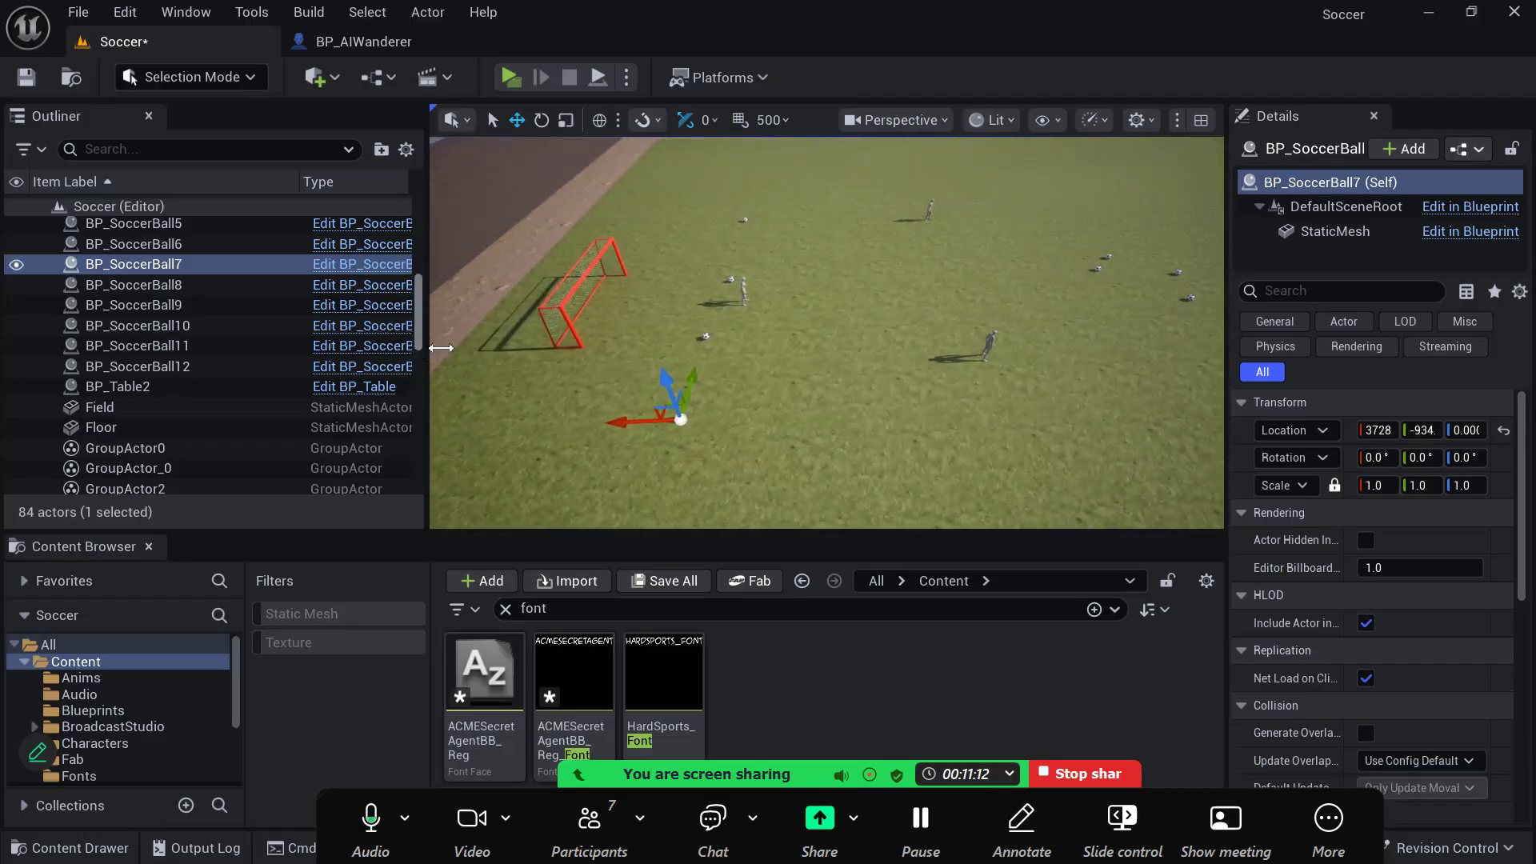
pyautogui.keyDown('alt'); pyautogui.moveTo(618, 423); pyautogui.dragTo(768, 421); pyautogui.keyUp('alt')
# - Duplicate the ball in front of the red goal's near post and place the copy at about X 3068, Y -405
pyautogui.click(712, 338)
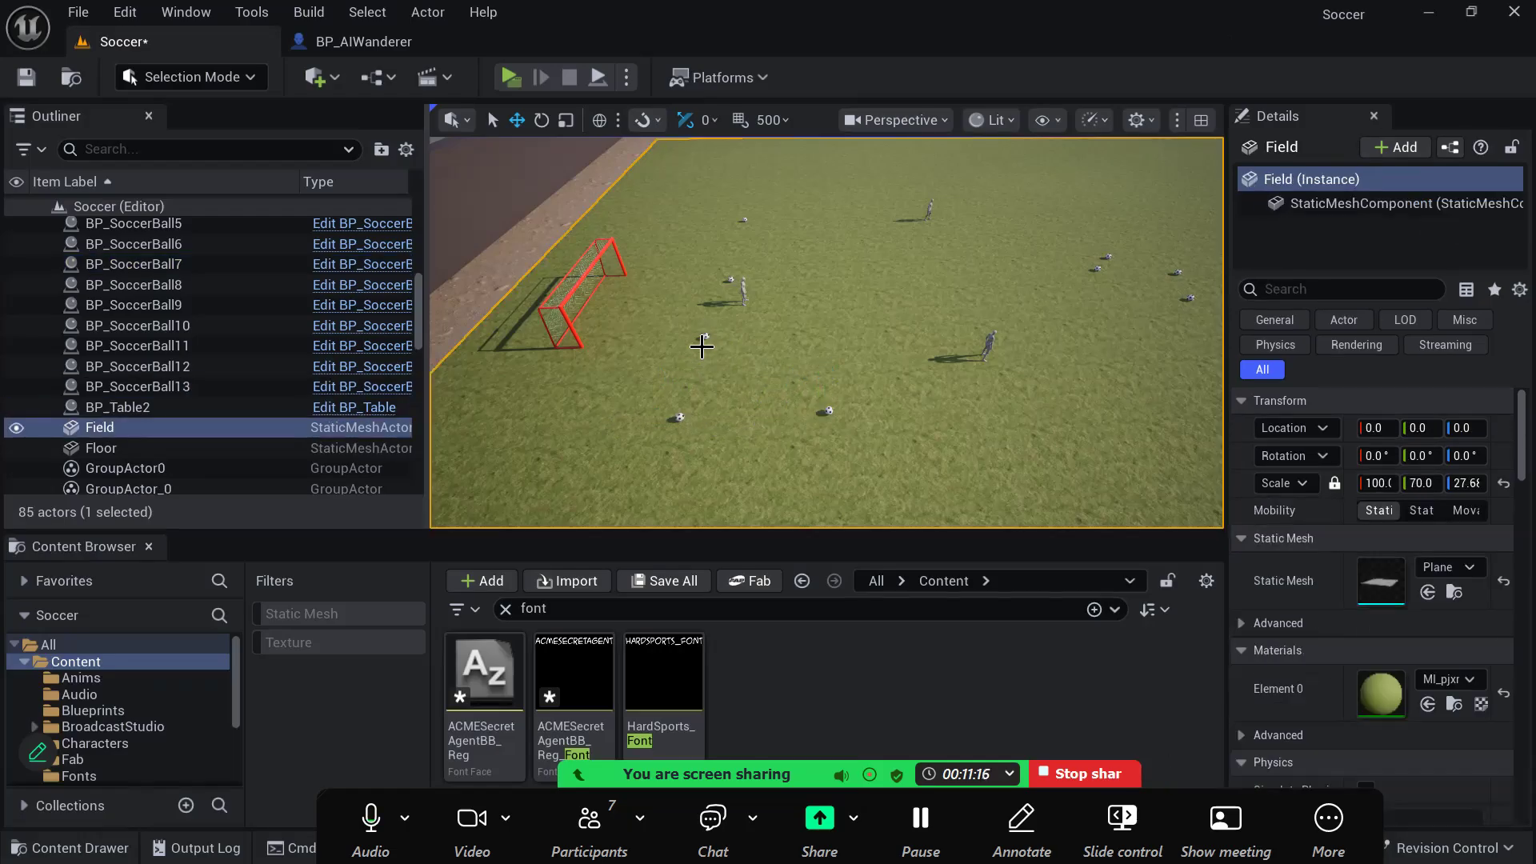
pyautogui.click(703, 335)
pyautogui.keyDown('alt'); pyautogui.moveTo(640, 336); pyautogui.dragTo(771, 347); pyautogui.keyUp('alt')
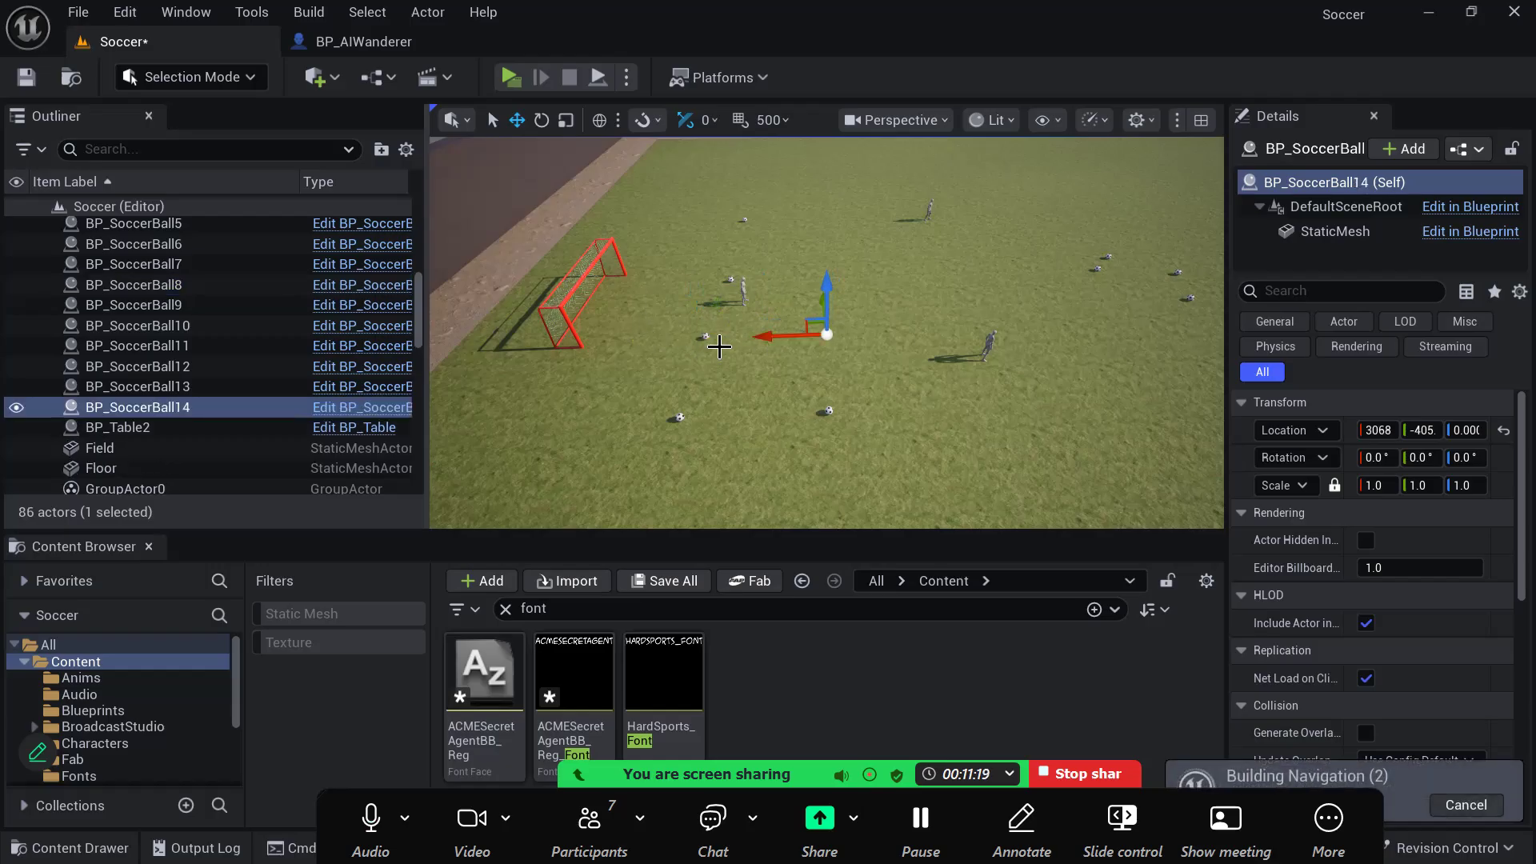
# - Duplicate the ball next to the AI player in front of the goal and place the copy at about X 2693, Y 141
pyautogui.click(725, 286)
pyautogui.moveTo(725, 285)
pyautogui.mouseDown(button='right')
pyautogui.moveTo(641, 249)
pyautogui.moveTo(659, 278)
pyautogui.moveTo(714, 304)
pyautogui.mouseUp(button='right')
pyautogui.press('w')
pyautogui.press('d')
pyautogui.press('w')
pyautogui.click(665, 282)
pyautogui.keyDown('alt'); pyautogui.moveTo(480, 270); pyautogui.dragTo(834, 301); pyautogui.keyUp('alt')
pyautogui.moveTo(835, 302); pyautogui.dragTo(741, 306, button='right')
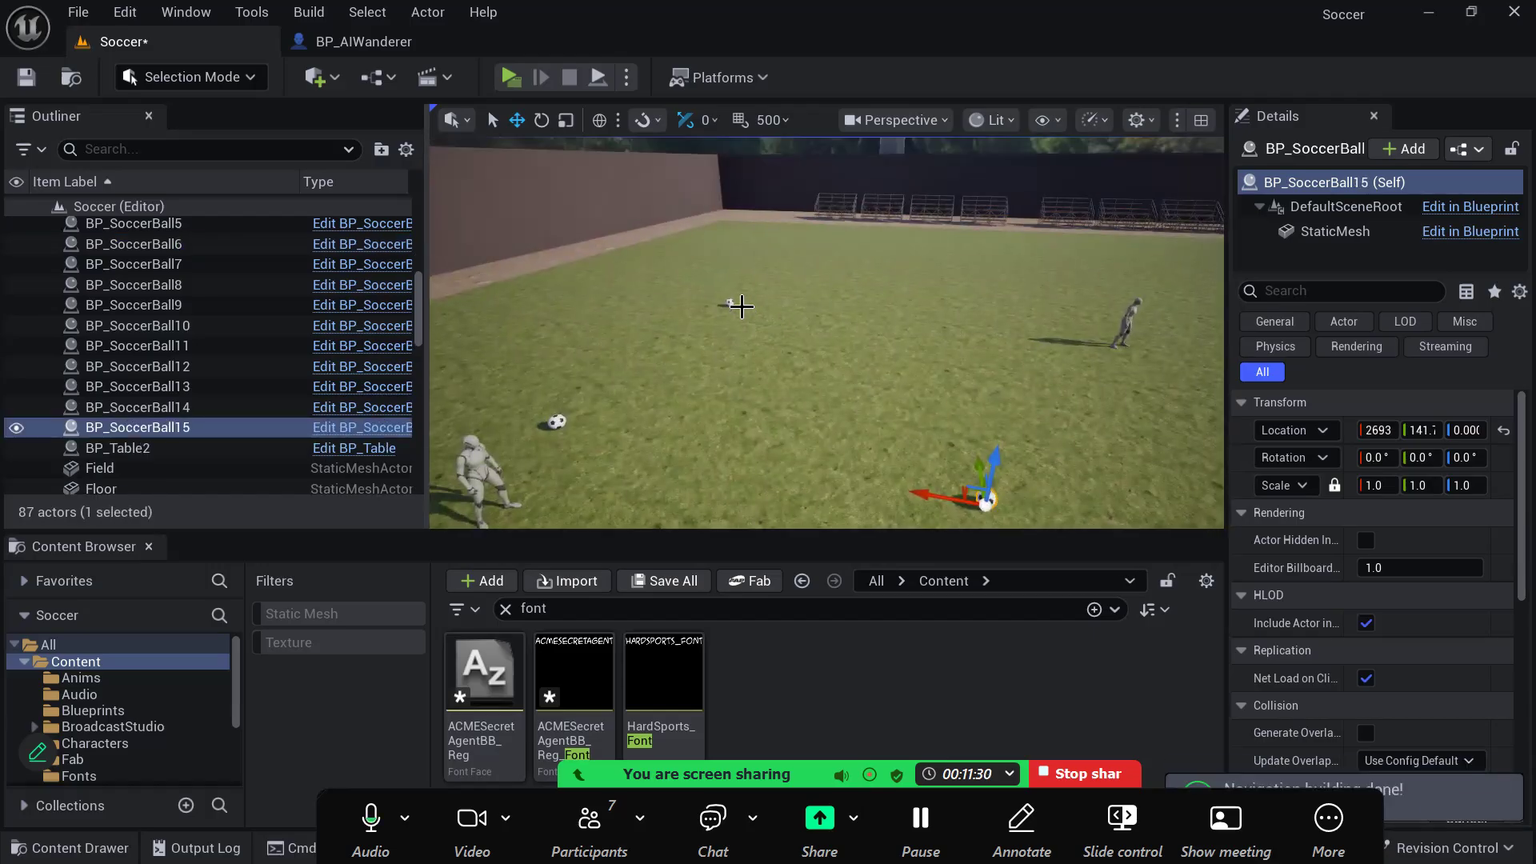
# - Duplicate BP_SoccerBall12 and place the copy farther from the goal at about X 2503, Y 1024
pyautogui.click(729, 303)
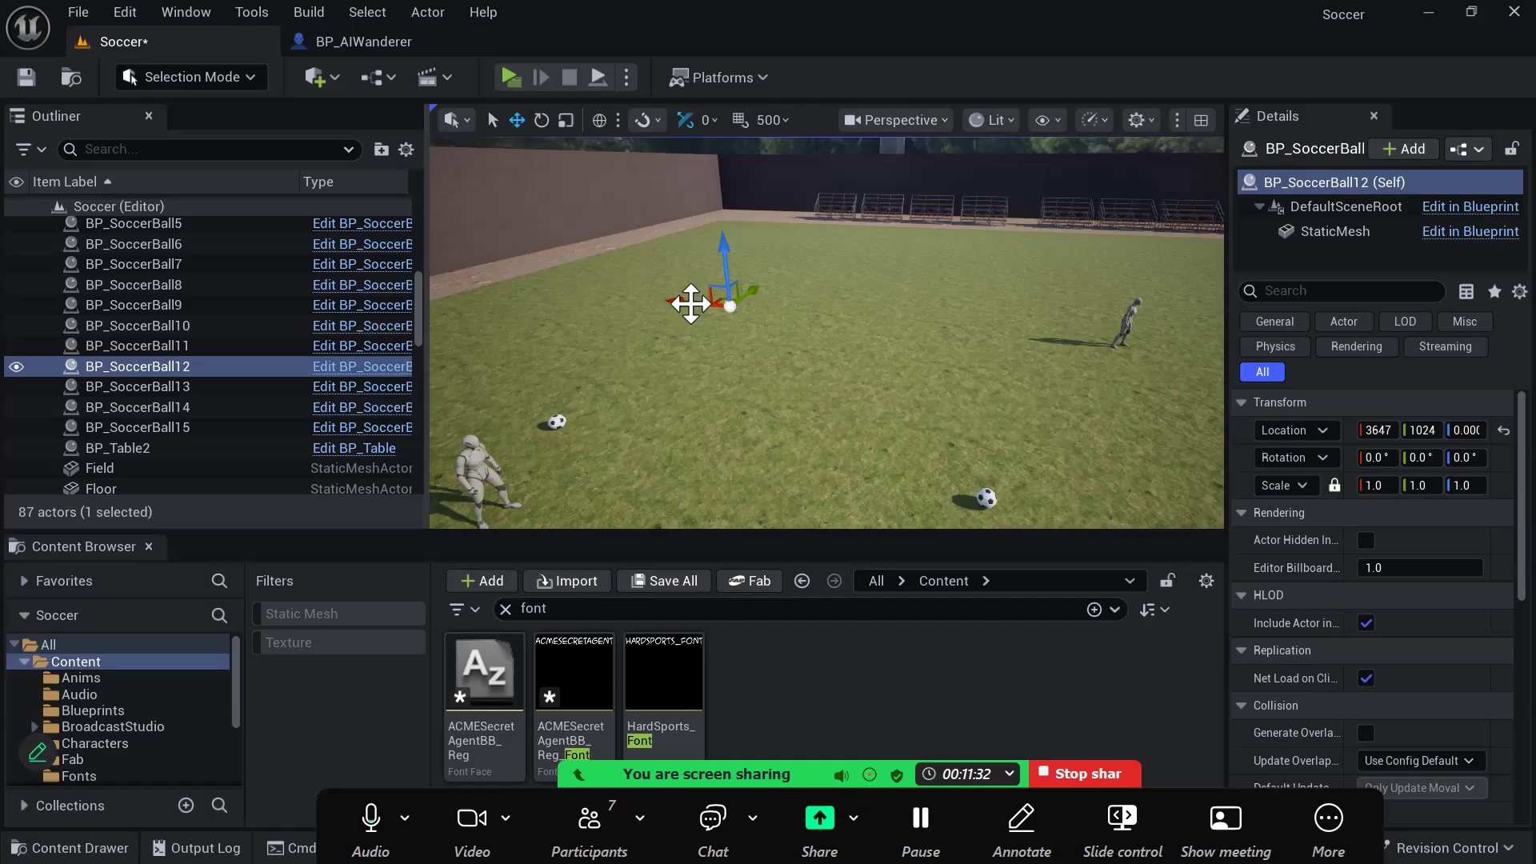
pyautogui.keyDown('alt'); pyautogui.moveTo(686, 303); pyautogui.dragTo(945, 352); pyautogui.keyUp('alt')
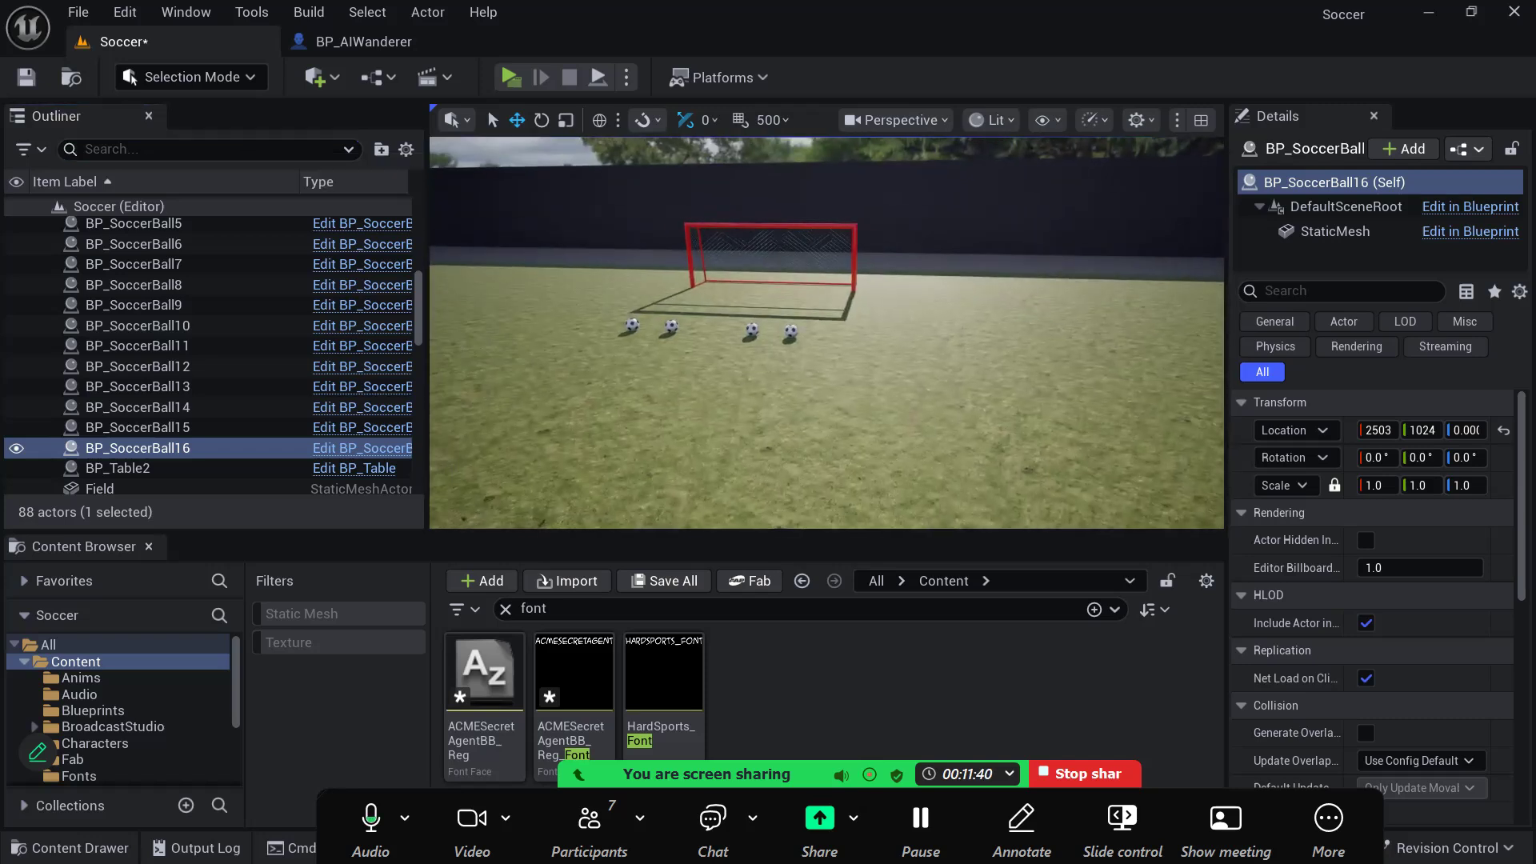
pyautogui.press('f')
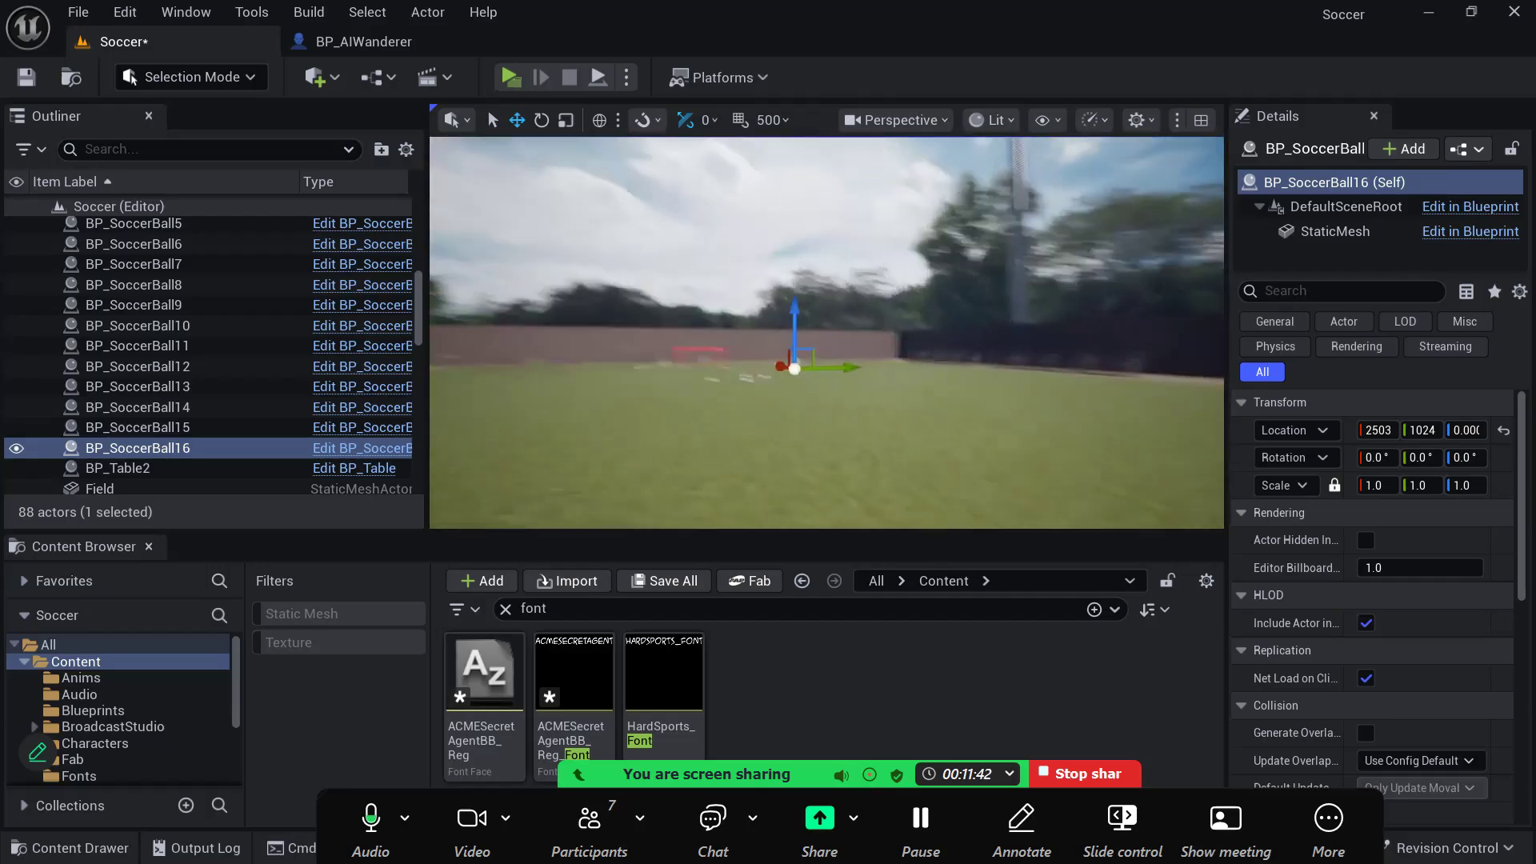
# - Find PlayerStart by searching the Outliner for "start", select it, and turn off Game View to show its marker in the viewport
pyautogui.click(203, 134)
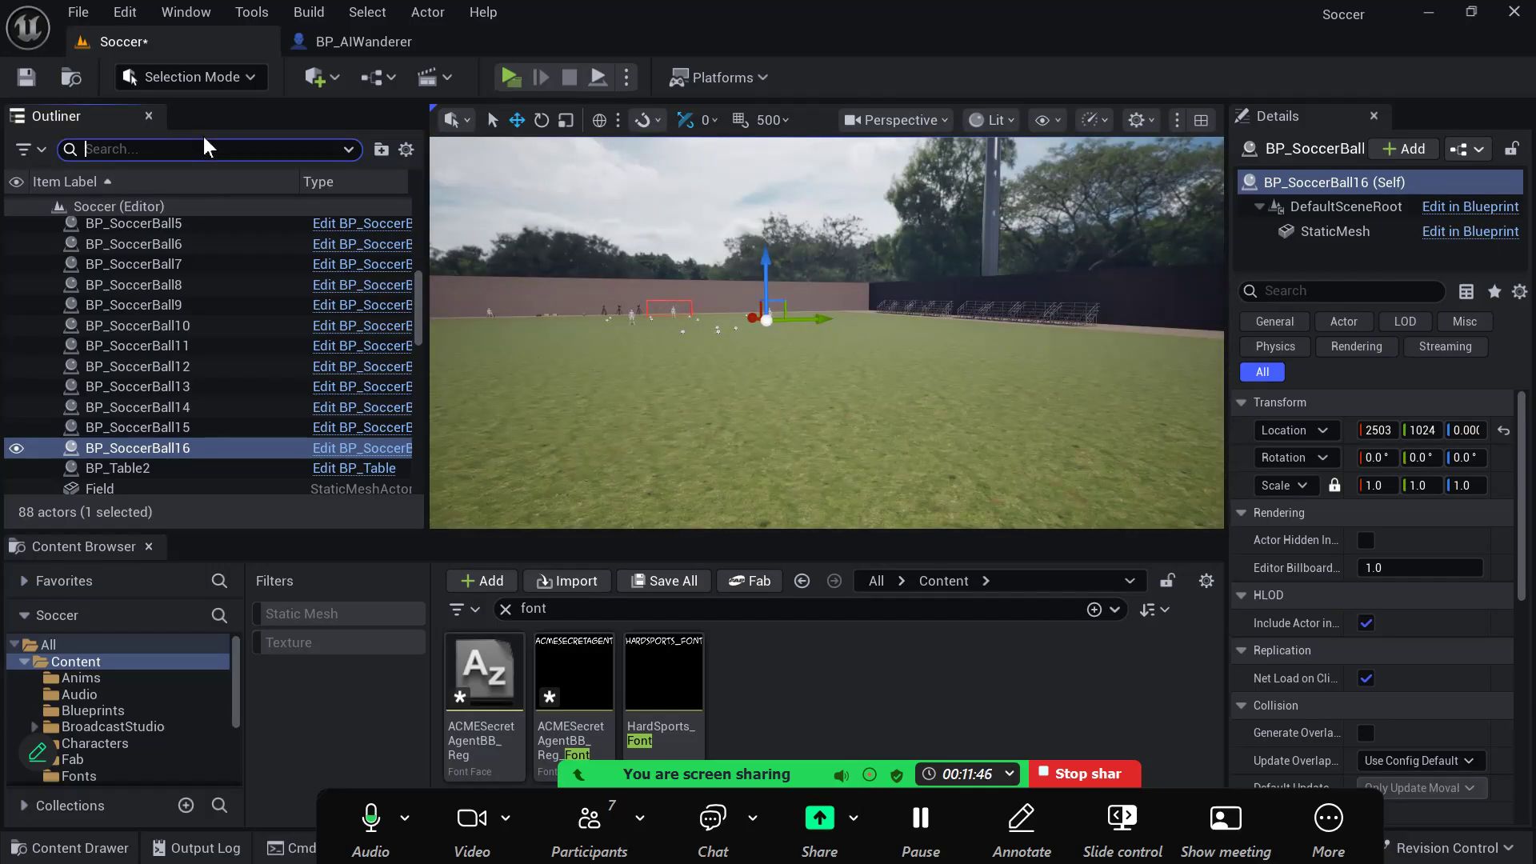
pyautogui.write('start')
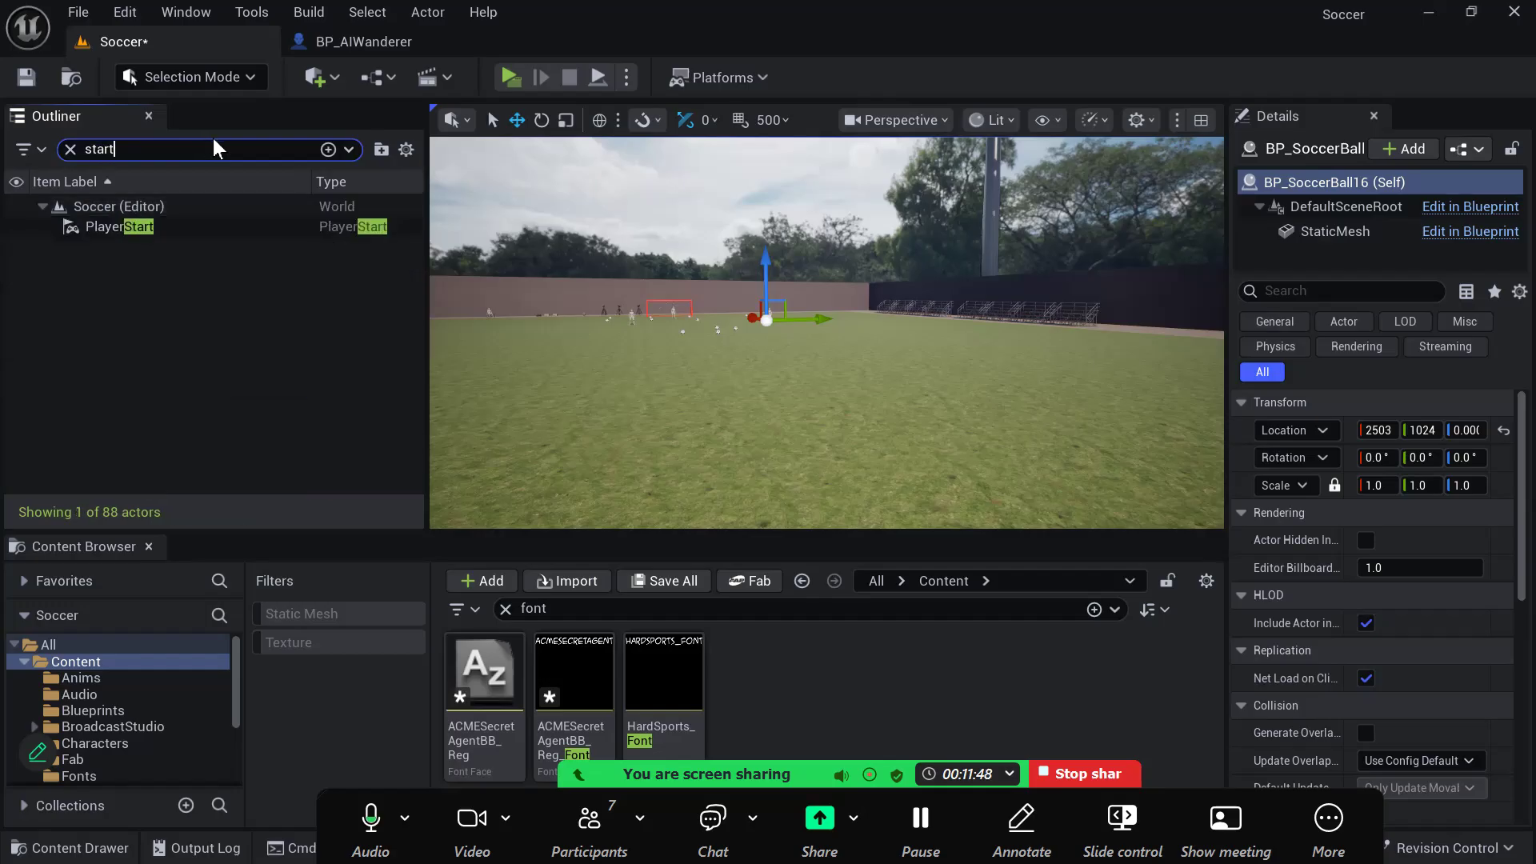
pyautogui.click(144, 223)
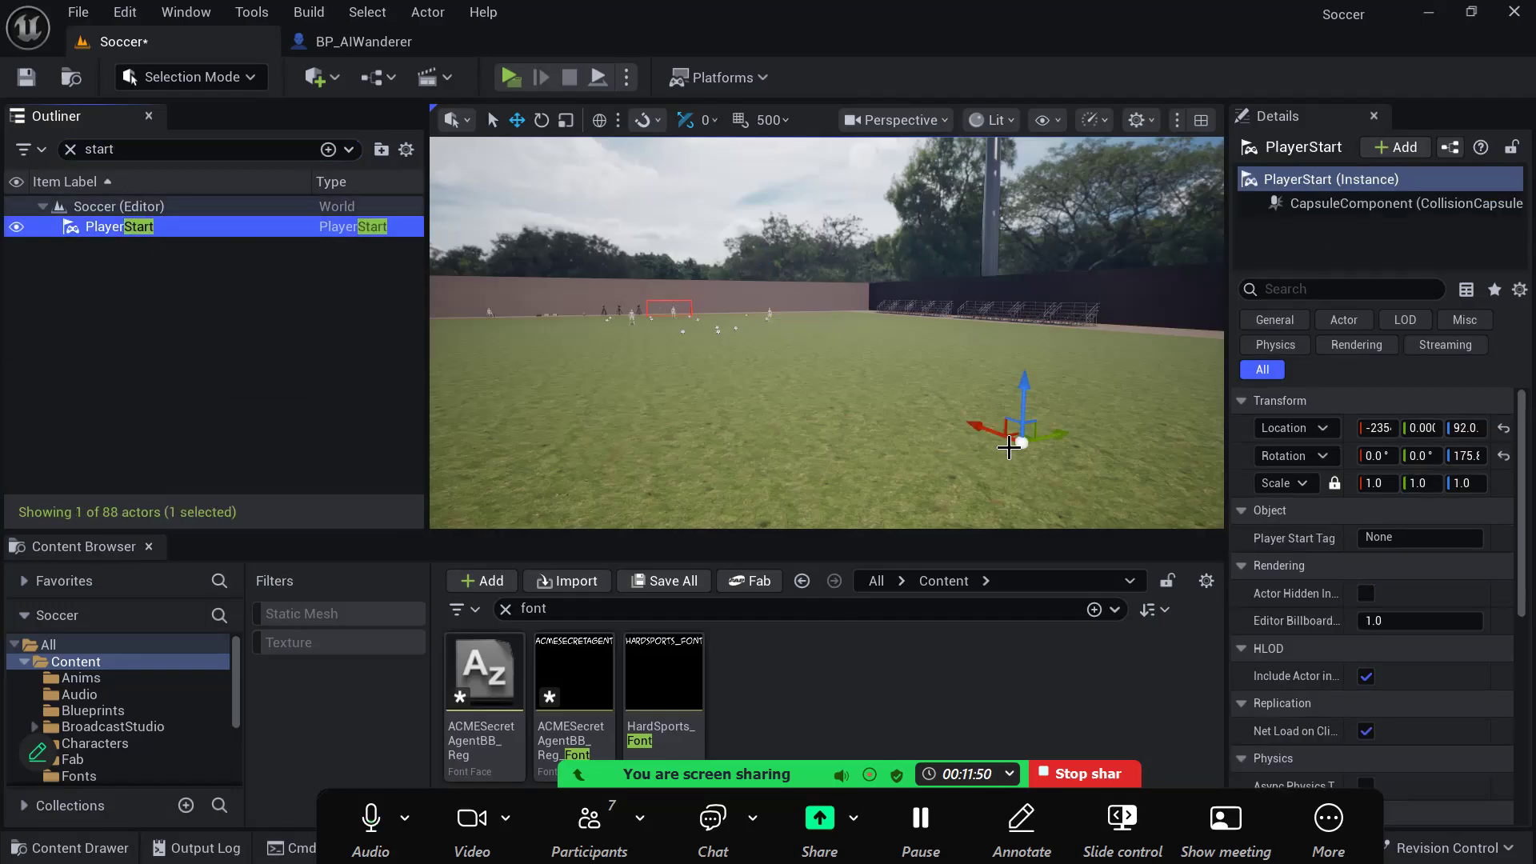
pyautogui.moveTo(833, 480); pyautogui.dragTo(921, 507, button='right')
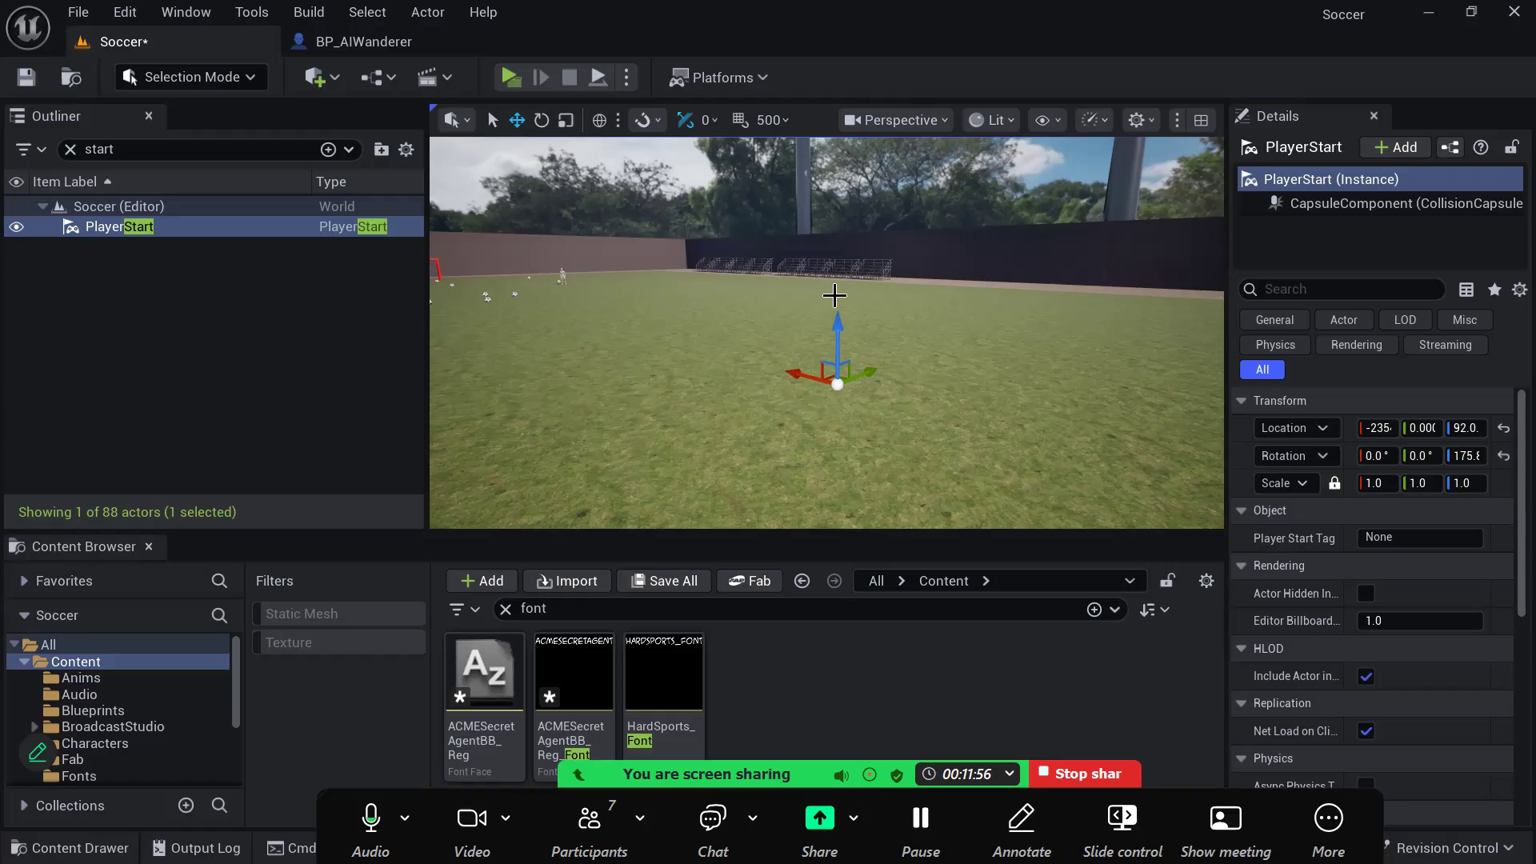
pyautogui.press('g')
pyautogui.press('g')
pyautogui.press('g')
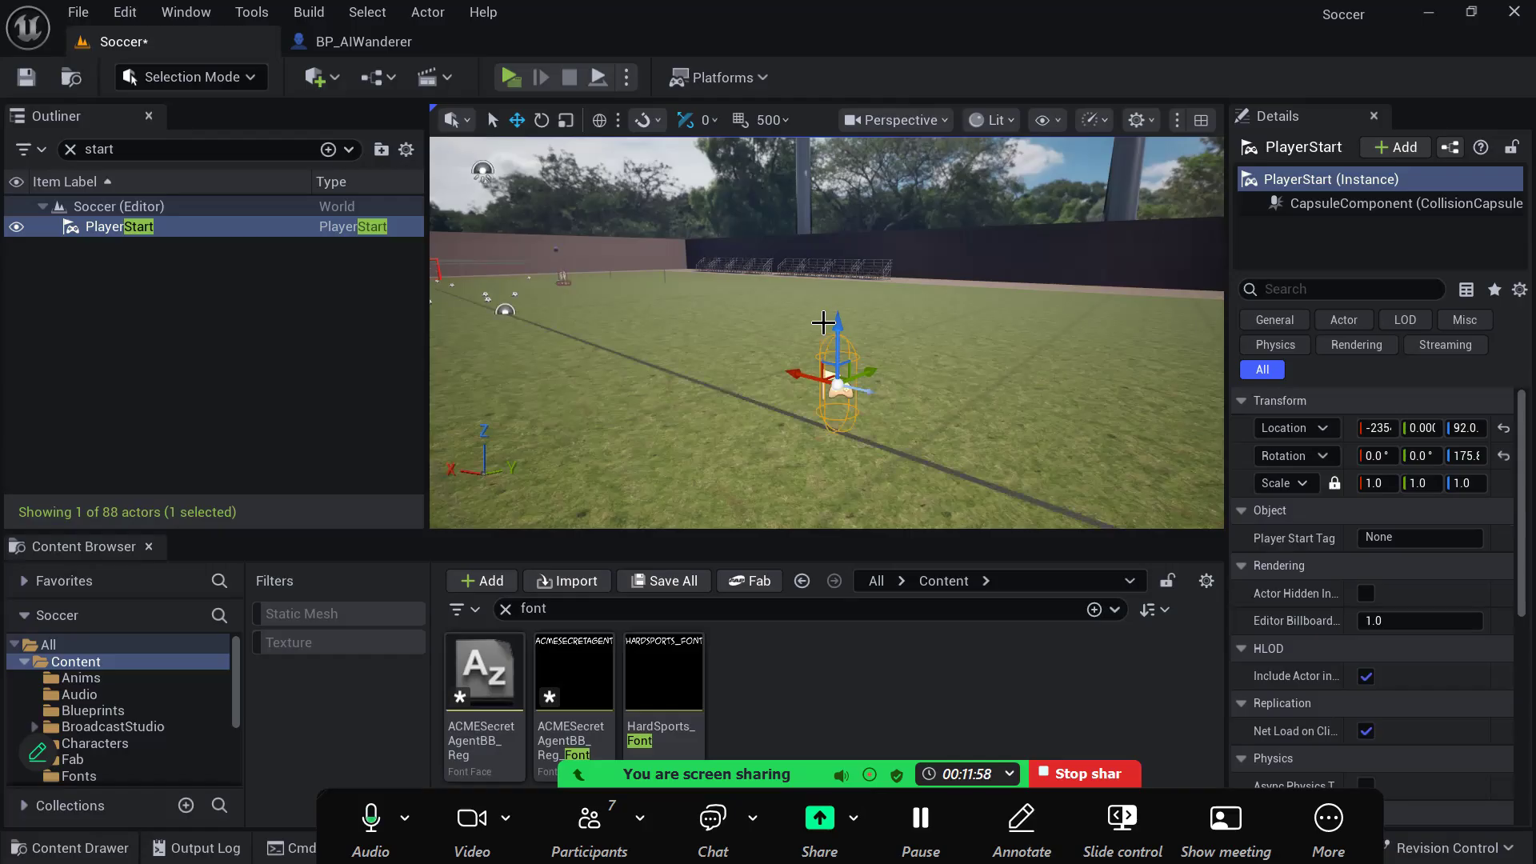
pyautogui.press('g')
pyautogui.press('g')
pyautogui.press('g')
pyautogui.press('g')
# - Move PlayerStart toward the red goal to about X 1527 and rotate it around Z to about 351°
pyautogui.moveTo(918, 414); pyautogui.dragTo(844, 405, button='right')
pyautogui.moveTo(943, 384); pyautogui.dragTo(654, 308)
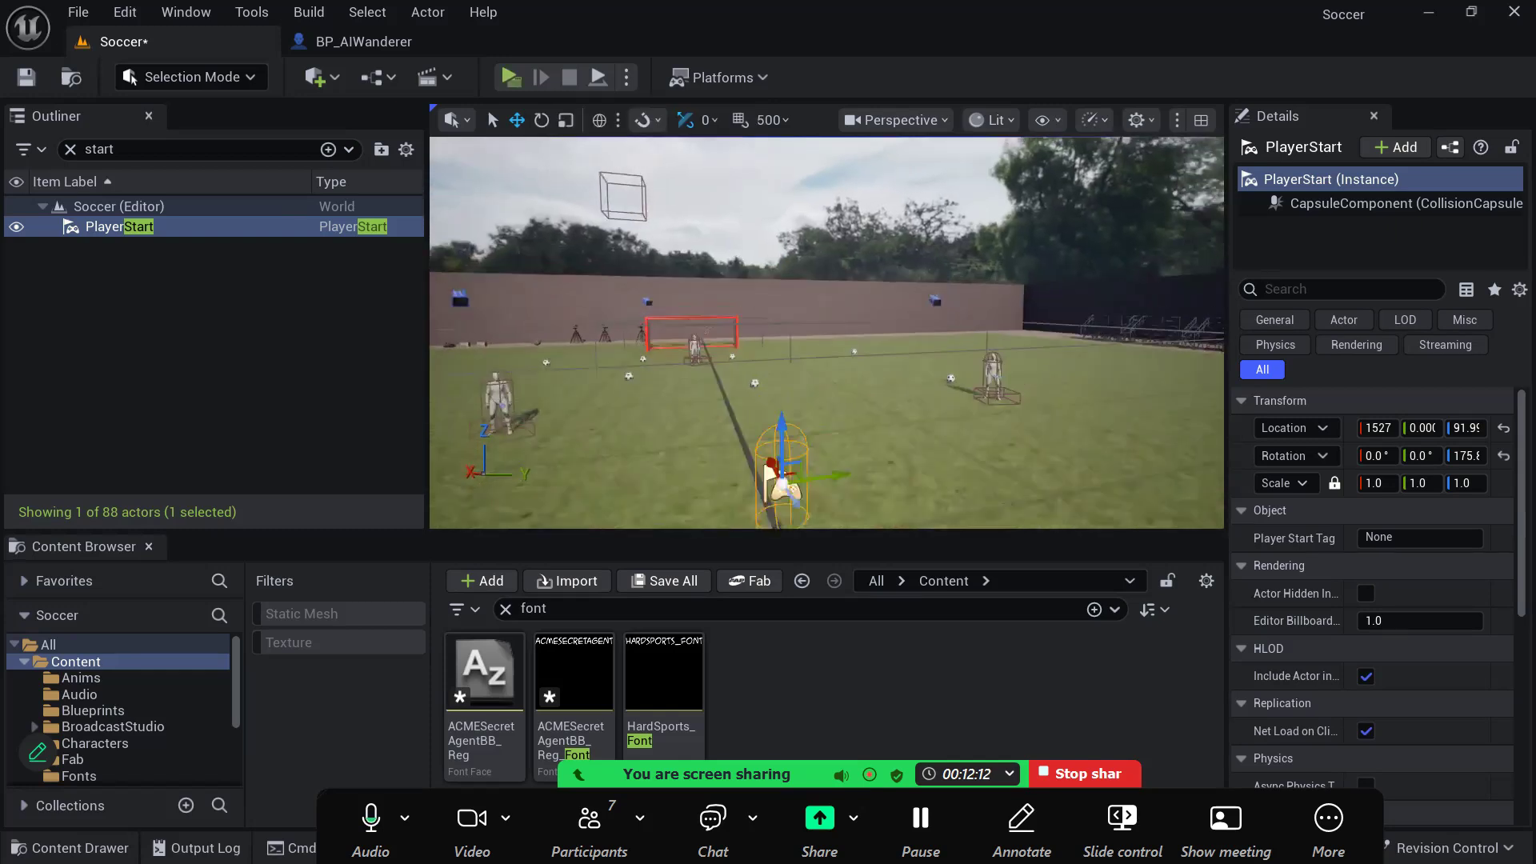
pyautogui.moveTo(762, 345); pyautogui.dragTo(762, 346, button='right')
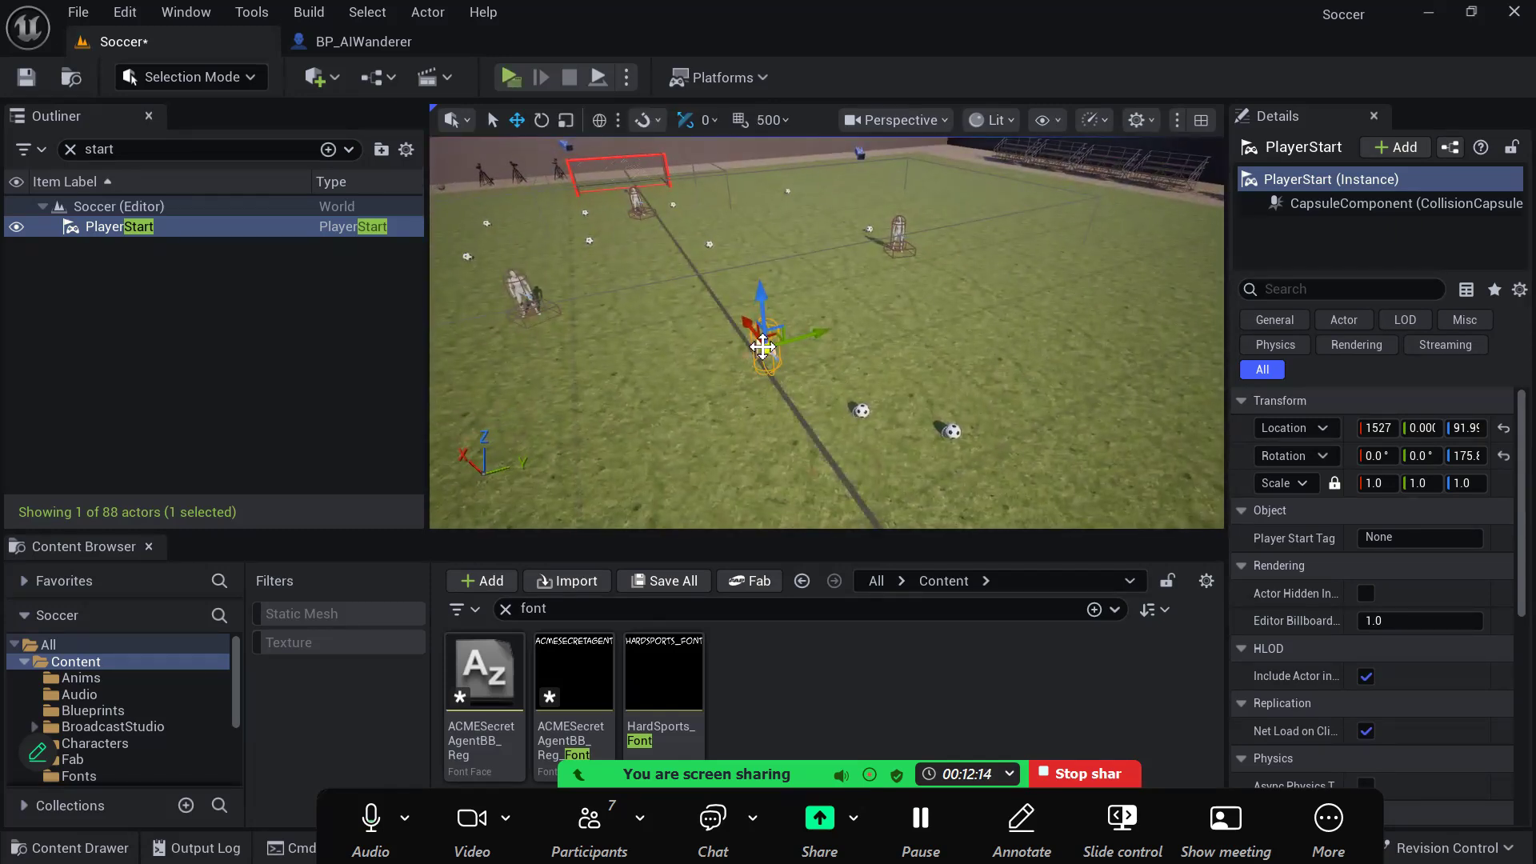
pyautogui.scroll(2, 772, 350)
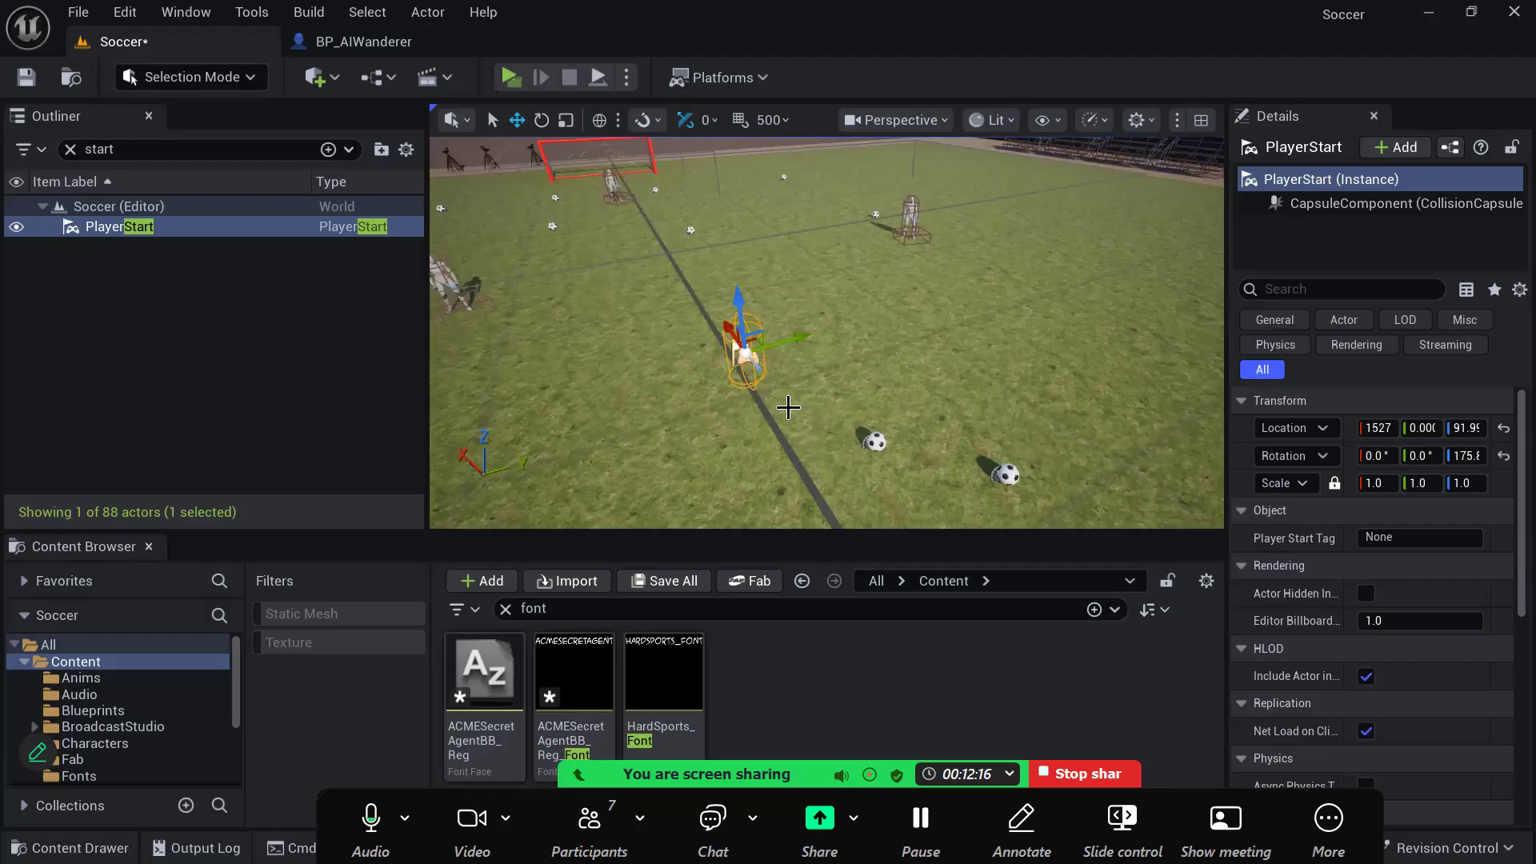
pyautogui.moveTo(788, 408); pyautogui.dragTo(824, 408, button='right')
pyautogui.press('e')
pyautogui.moveTo(676, 418); pyautogui.dragTo(733, 438)
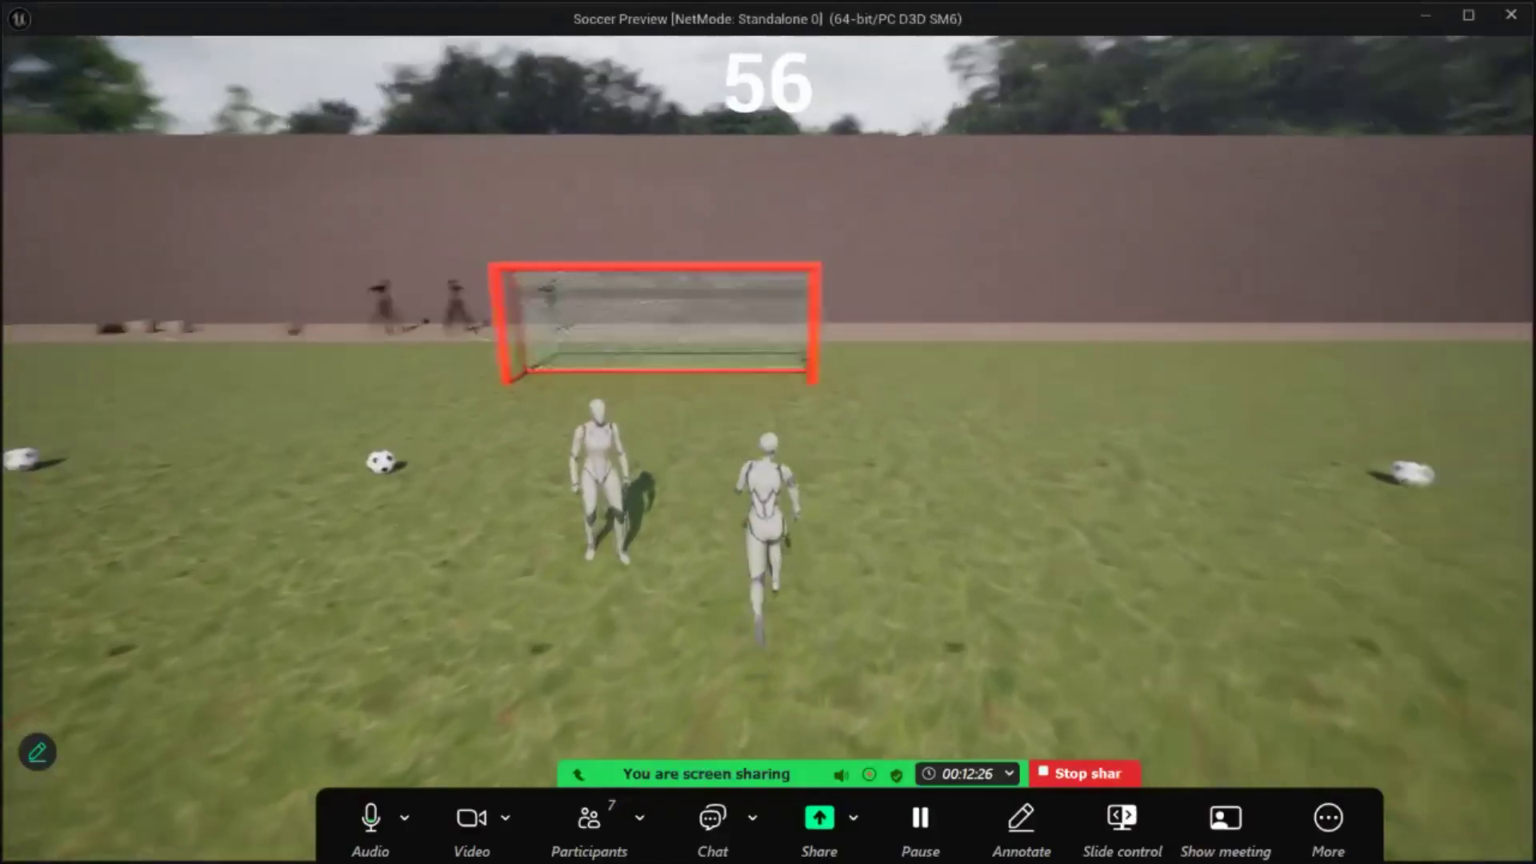
# - Play-test the Soccer level by running among the AI players and kicking a ball into the red goal, and quit the game
pyautogui.press('w')
pyautogui.press('a')
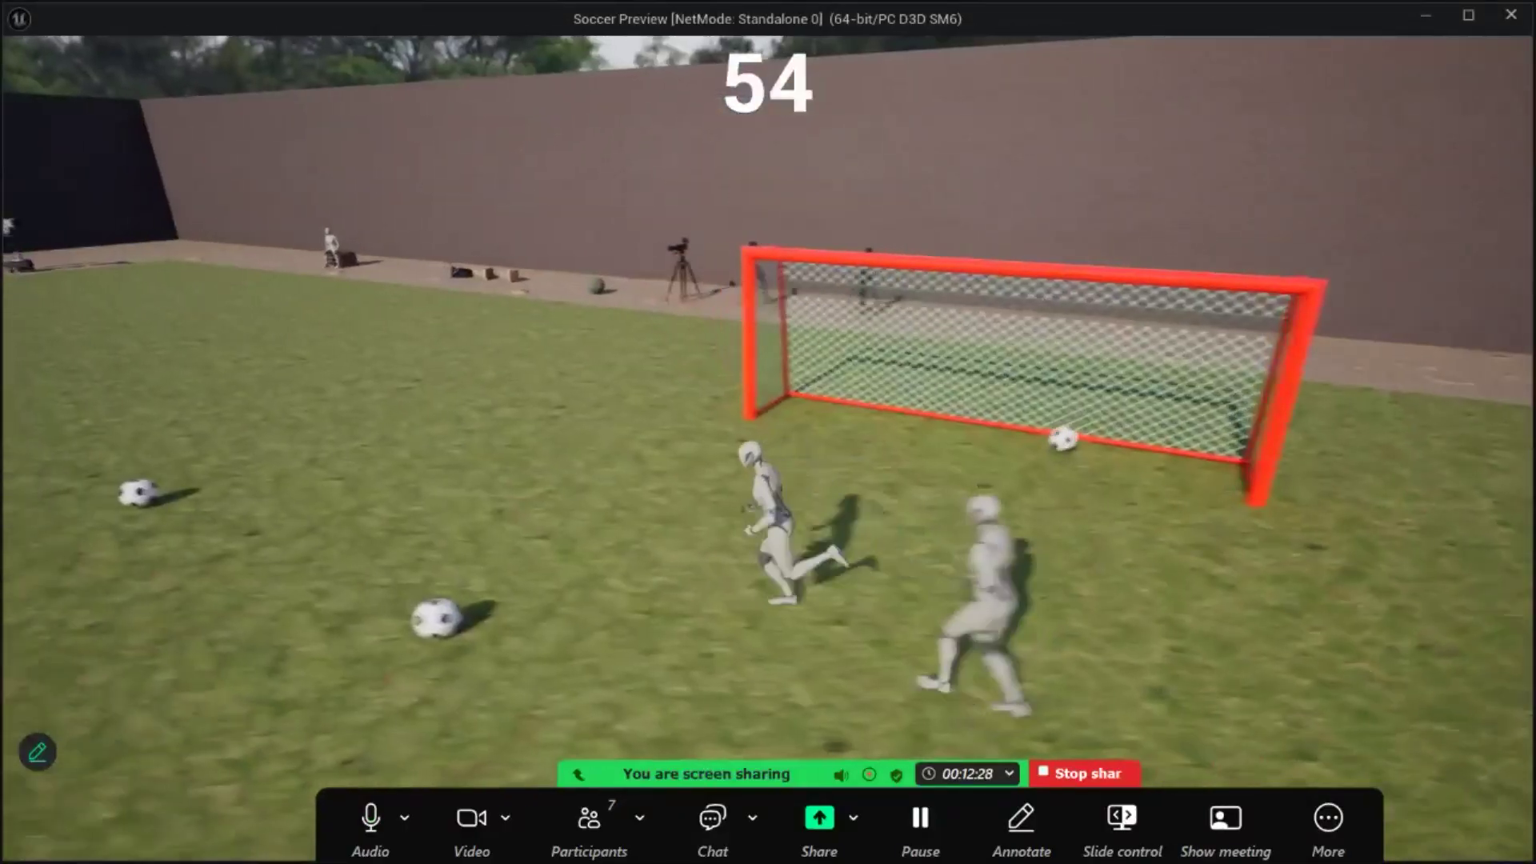
pyautogui.press('w')
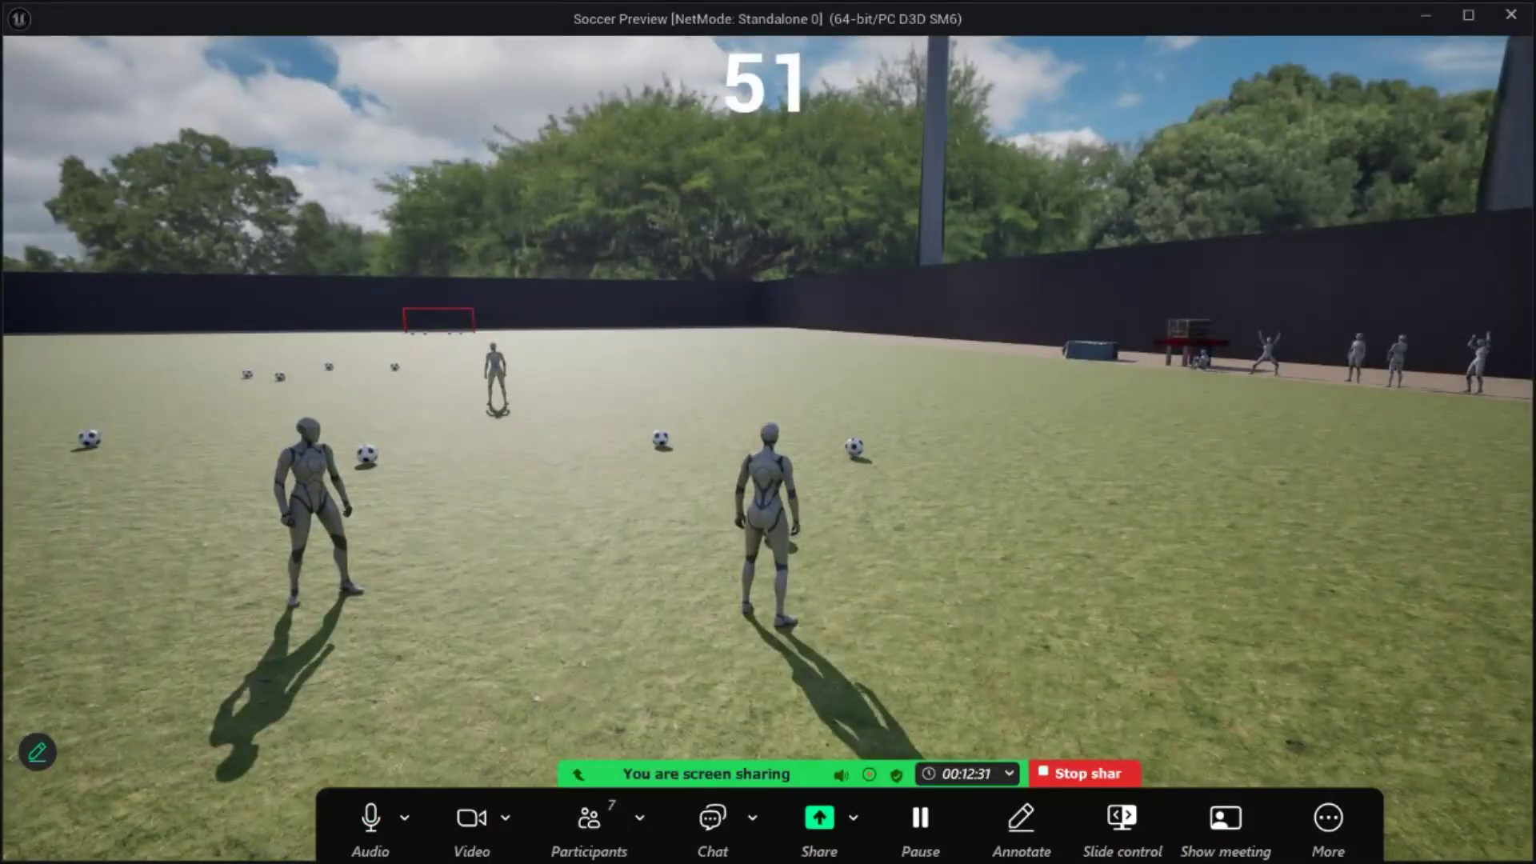
pyautogui.press('w')
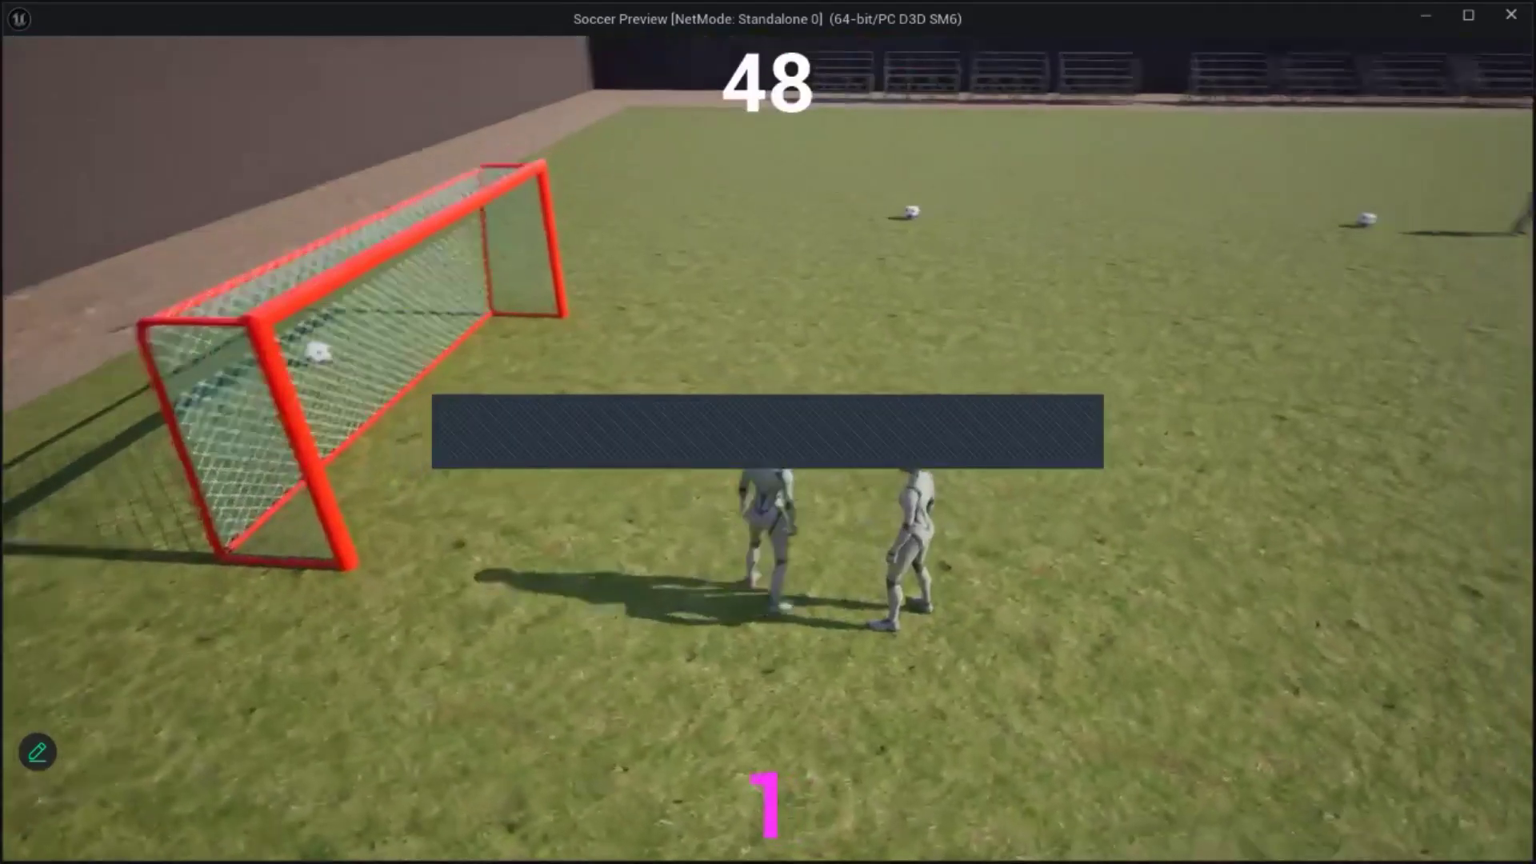
pyautogui.press('w')
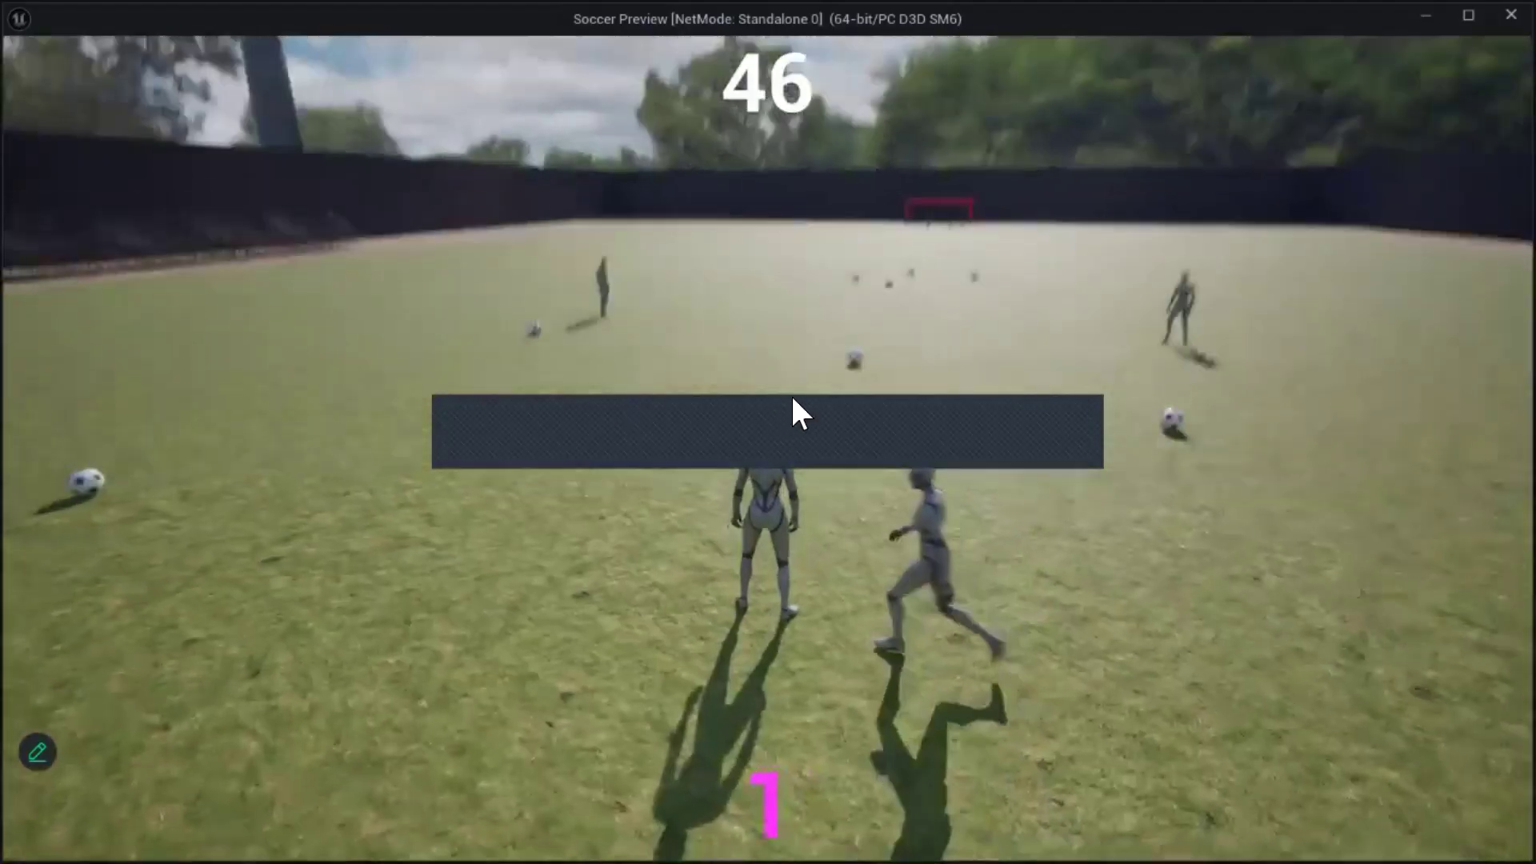
pyautogui.press('Escape')
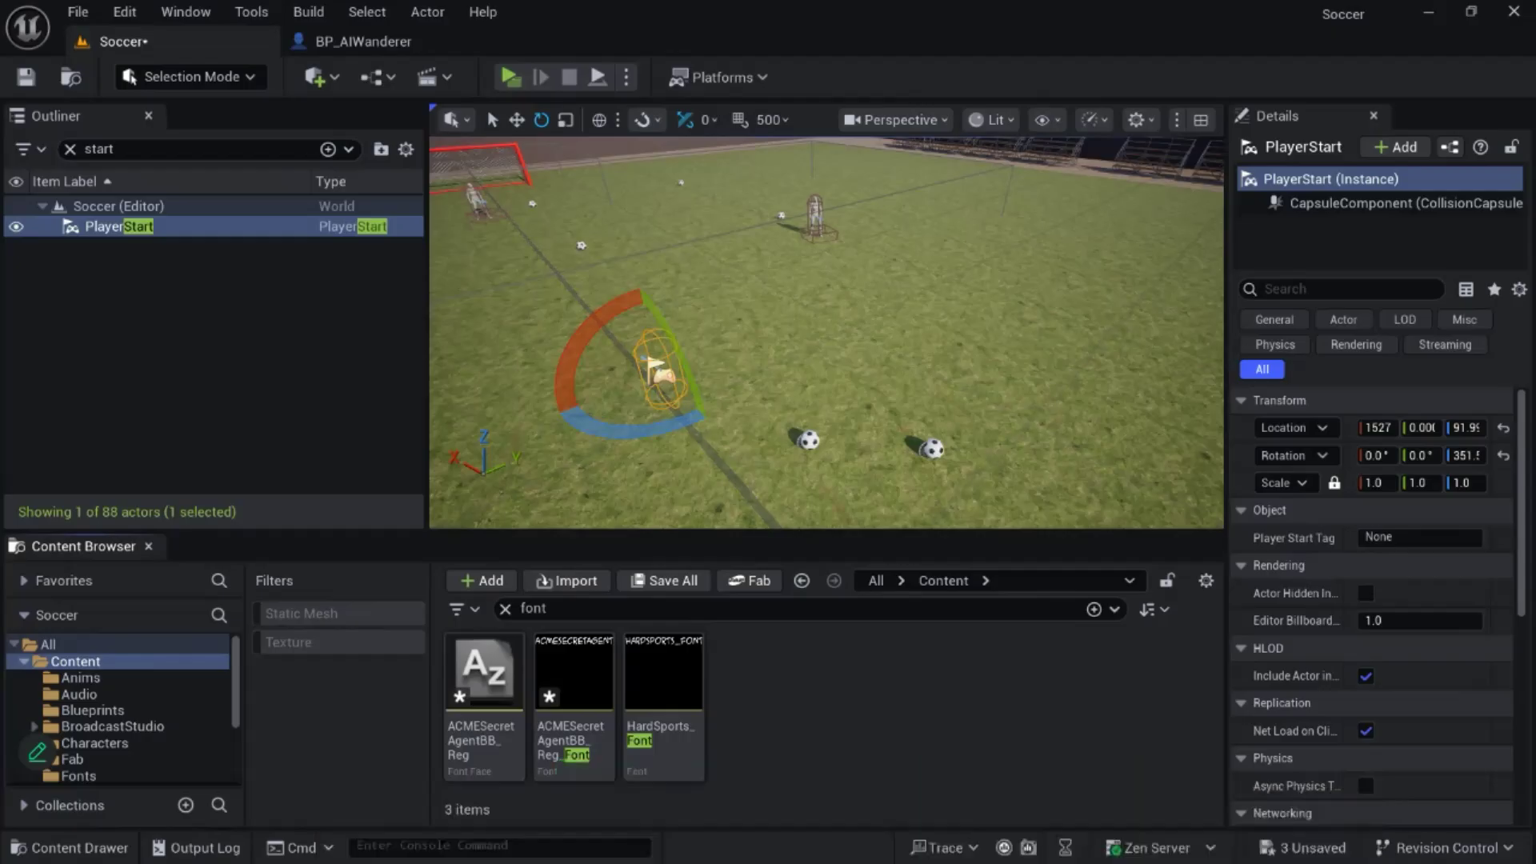
# - Clear the "font" asset search and open the BP_Goal blueprint from the project's Blueprints folder
pyautogui.moveTo(726, 425); pyautogui.dragTo(824, 296, button='right')
pyautogui.press('w')
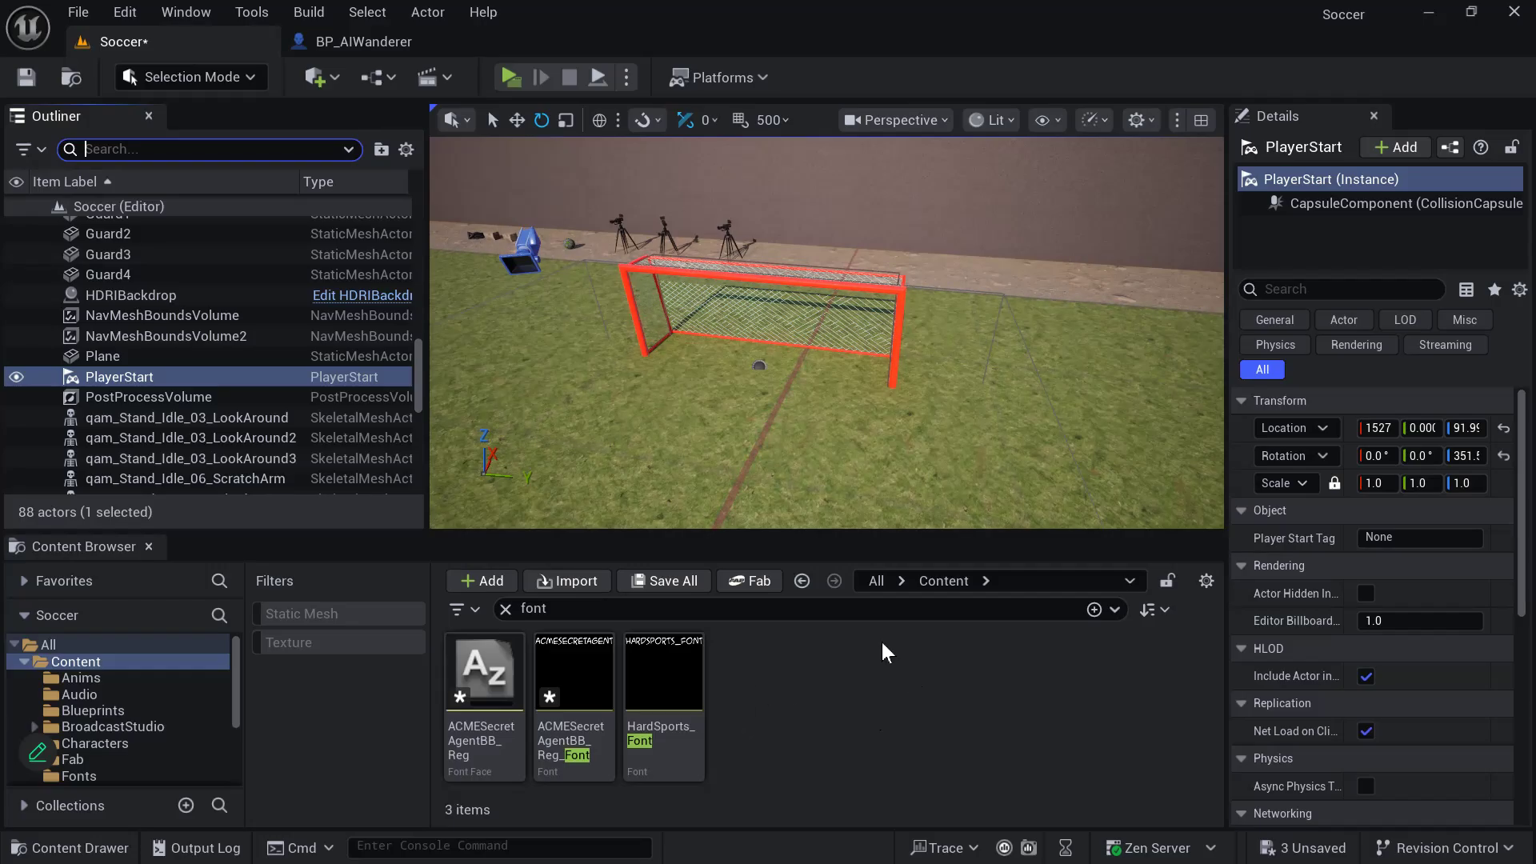
pyautogui.moveTo(868, 469); pyautogui.dragTo(836, 356, button='right')
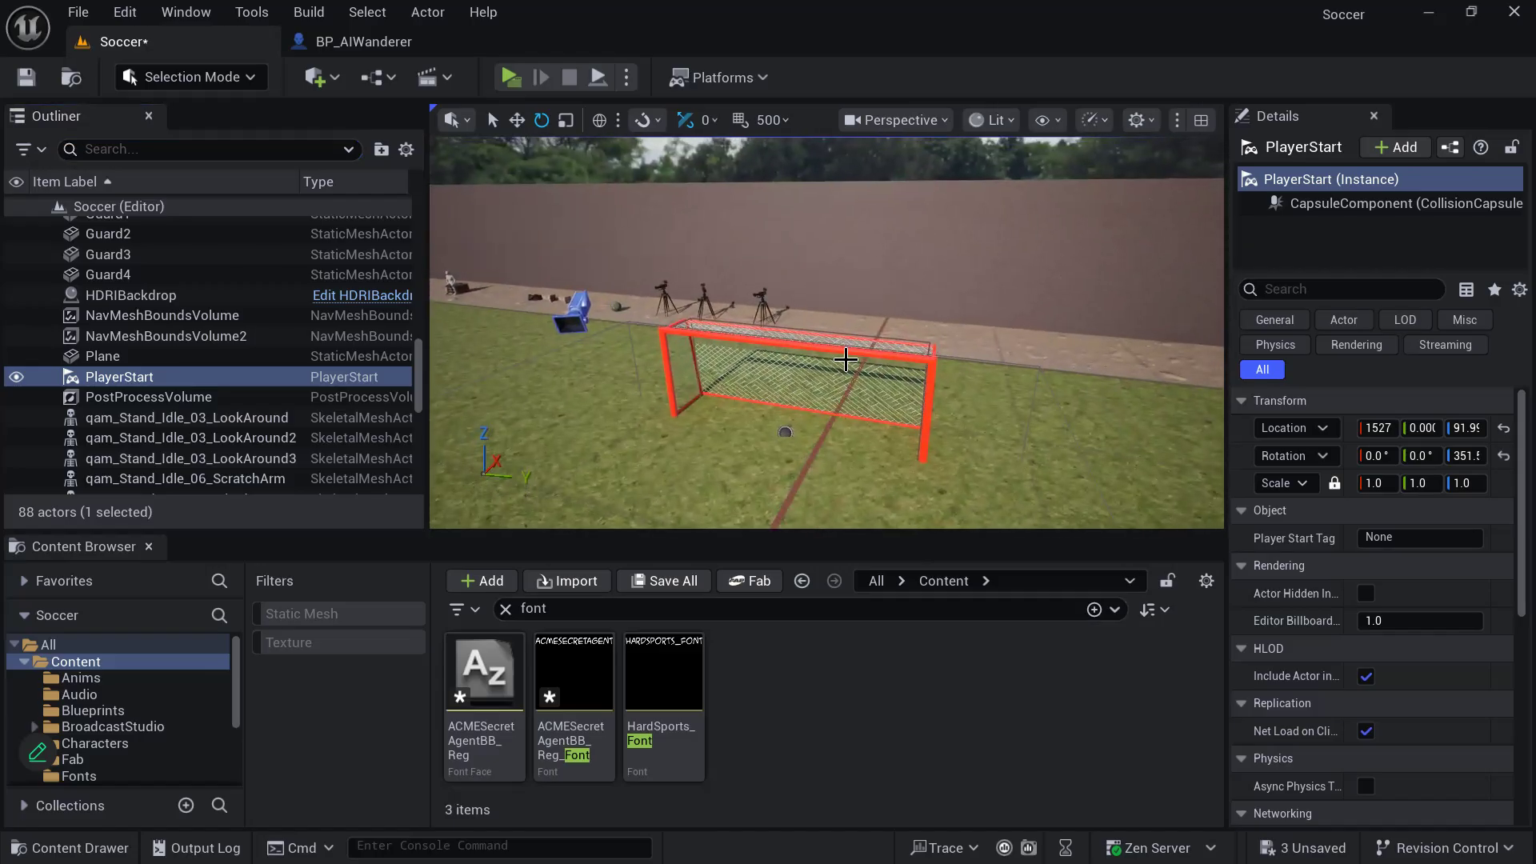
pyautogui.click(835, 357)
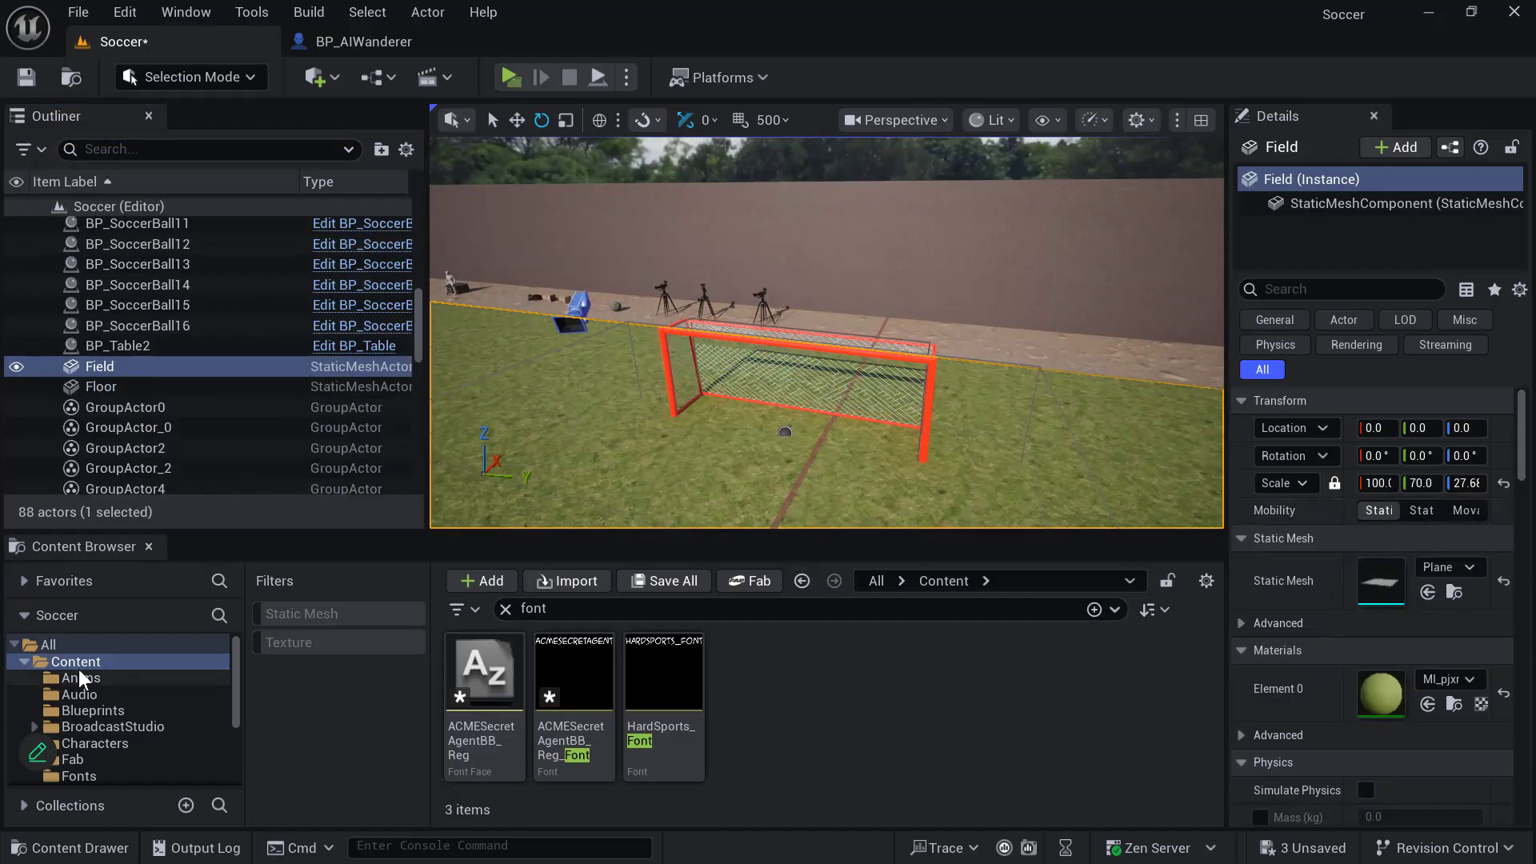
pyautogui.click(107, 711)
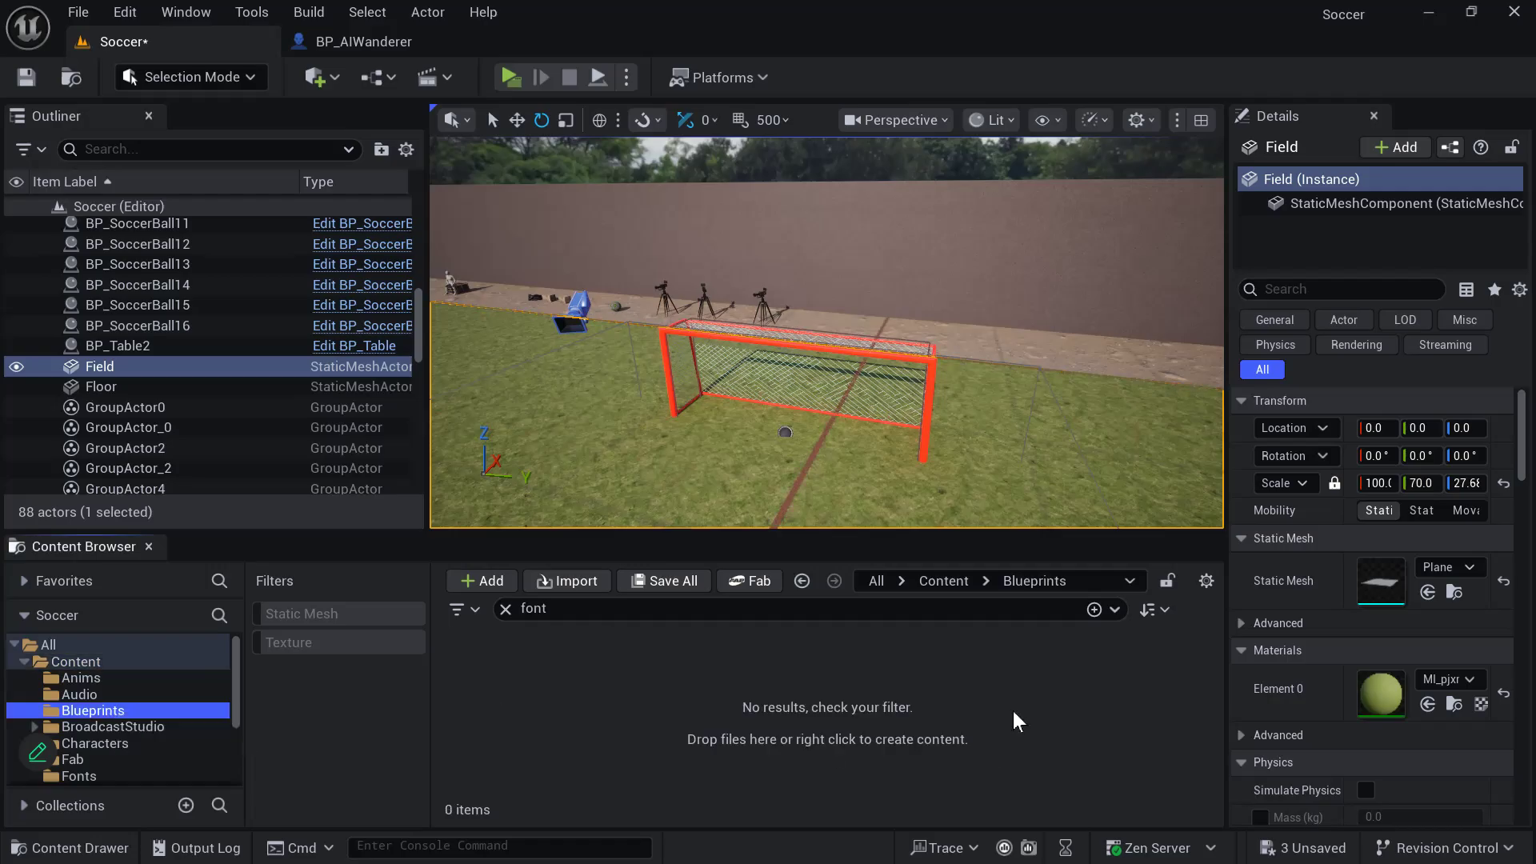
pyautogui.click(505, 610)
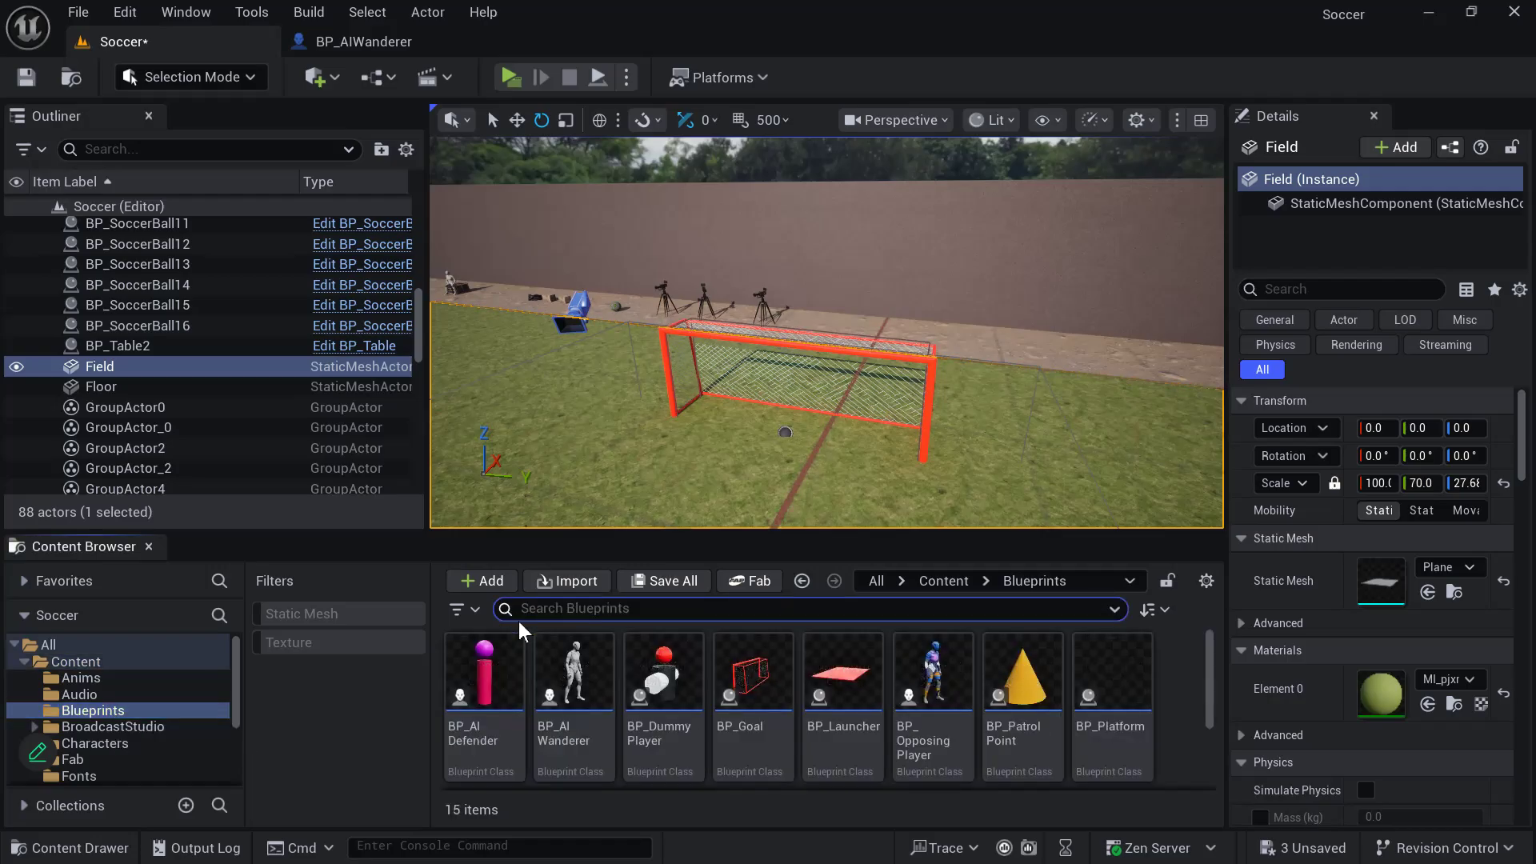
pyautogui.click(755, 685)
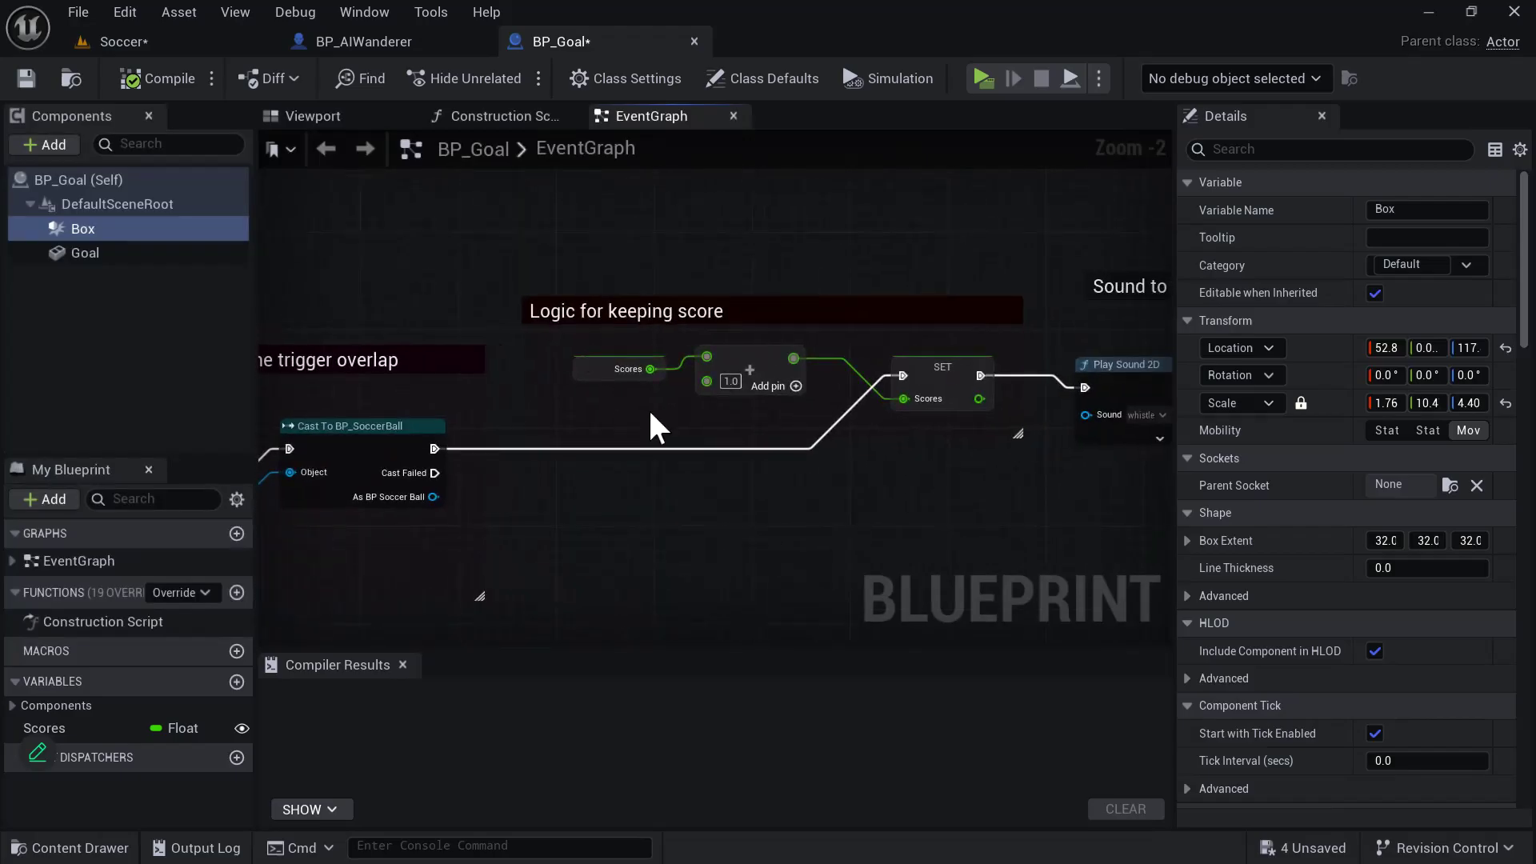
# - Start a new execution wire from the crowd Play Sound 2D node at the end of BP_Goal's scoring logic
pyautogui.moveTo(984, 544); pyautogui.dragTo(853, 562, button='right')
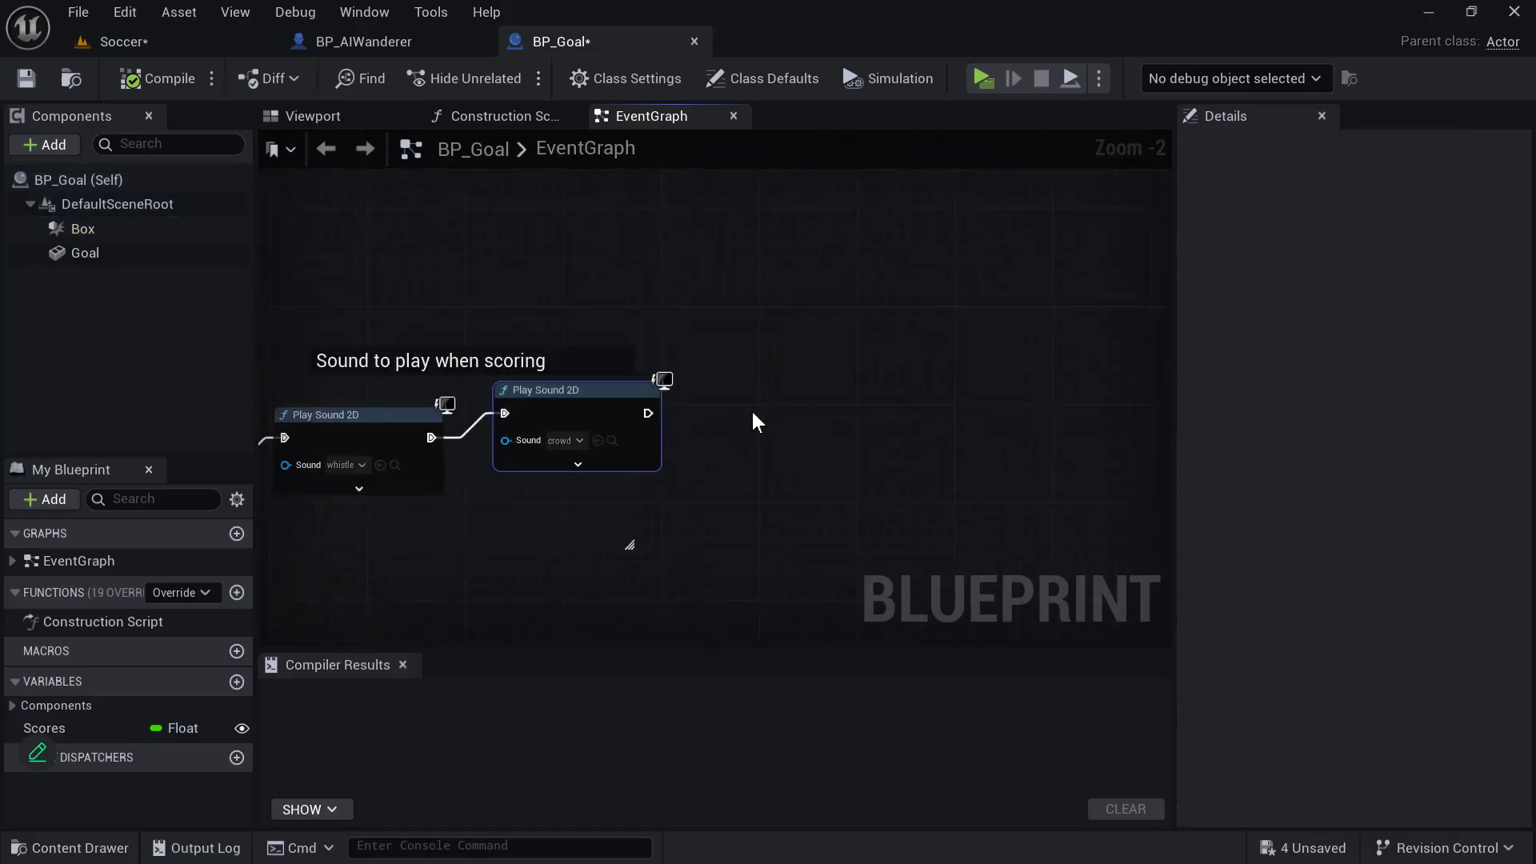
pyautogui.moveTo(648, 413); pyautogui.dragTo(725, 358)
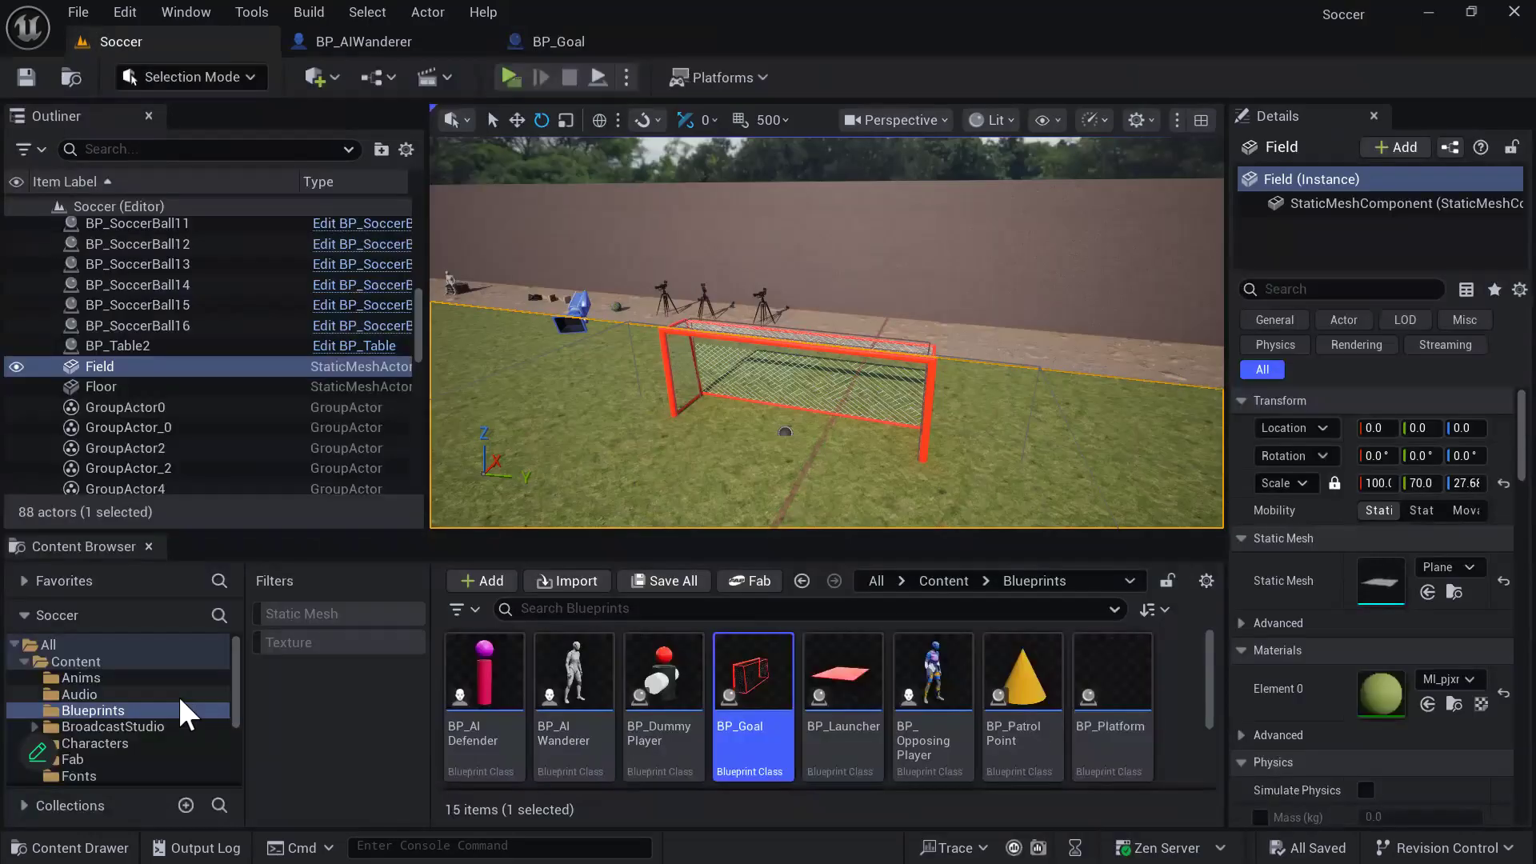
# - Create a folder named VFX inside the Content folder and open it
pyautogui.click(112, 663)
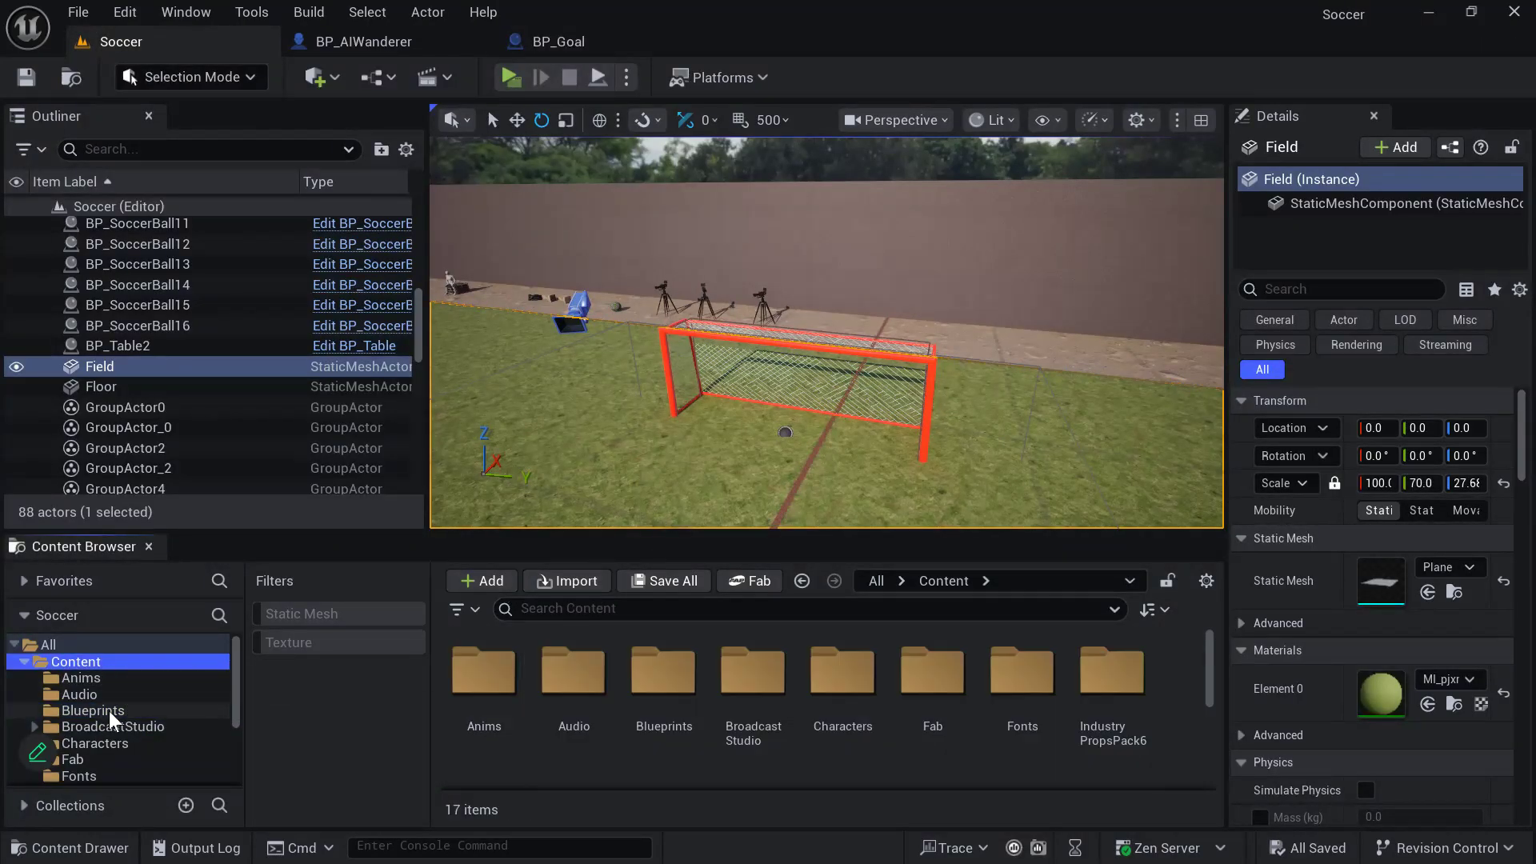
pyautogui.moveTo(672, 532); pyautogui.dragTo(708, 414)
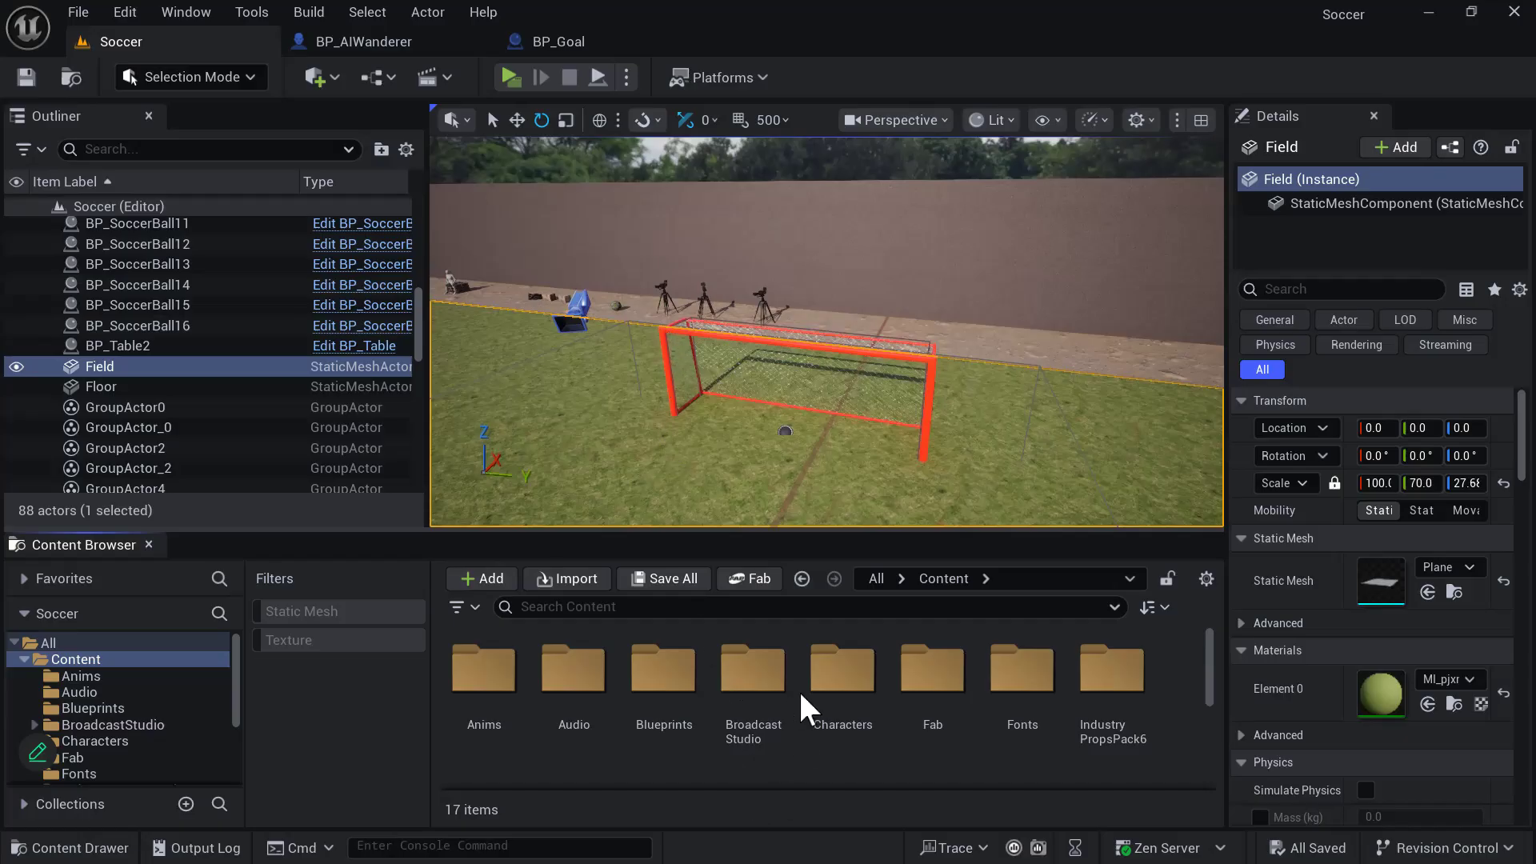
pyautogui.click(883, 774)
pyautogui.write('VFX')
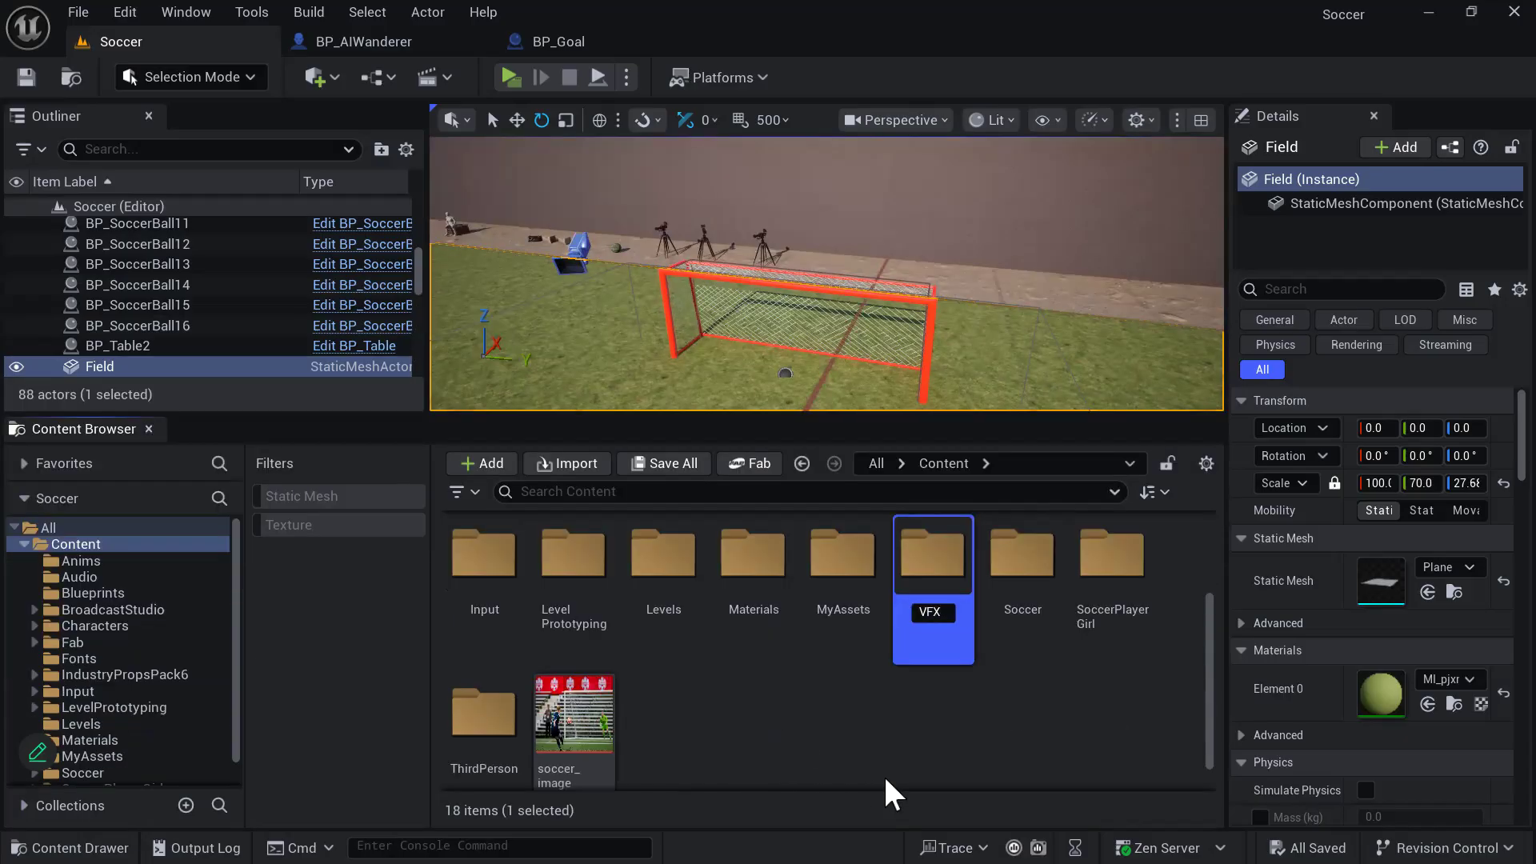
pyautogui.press('Return')
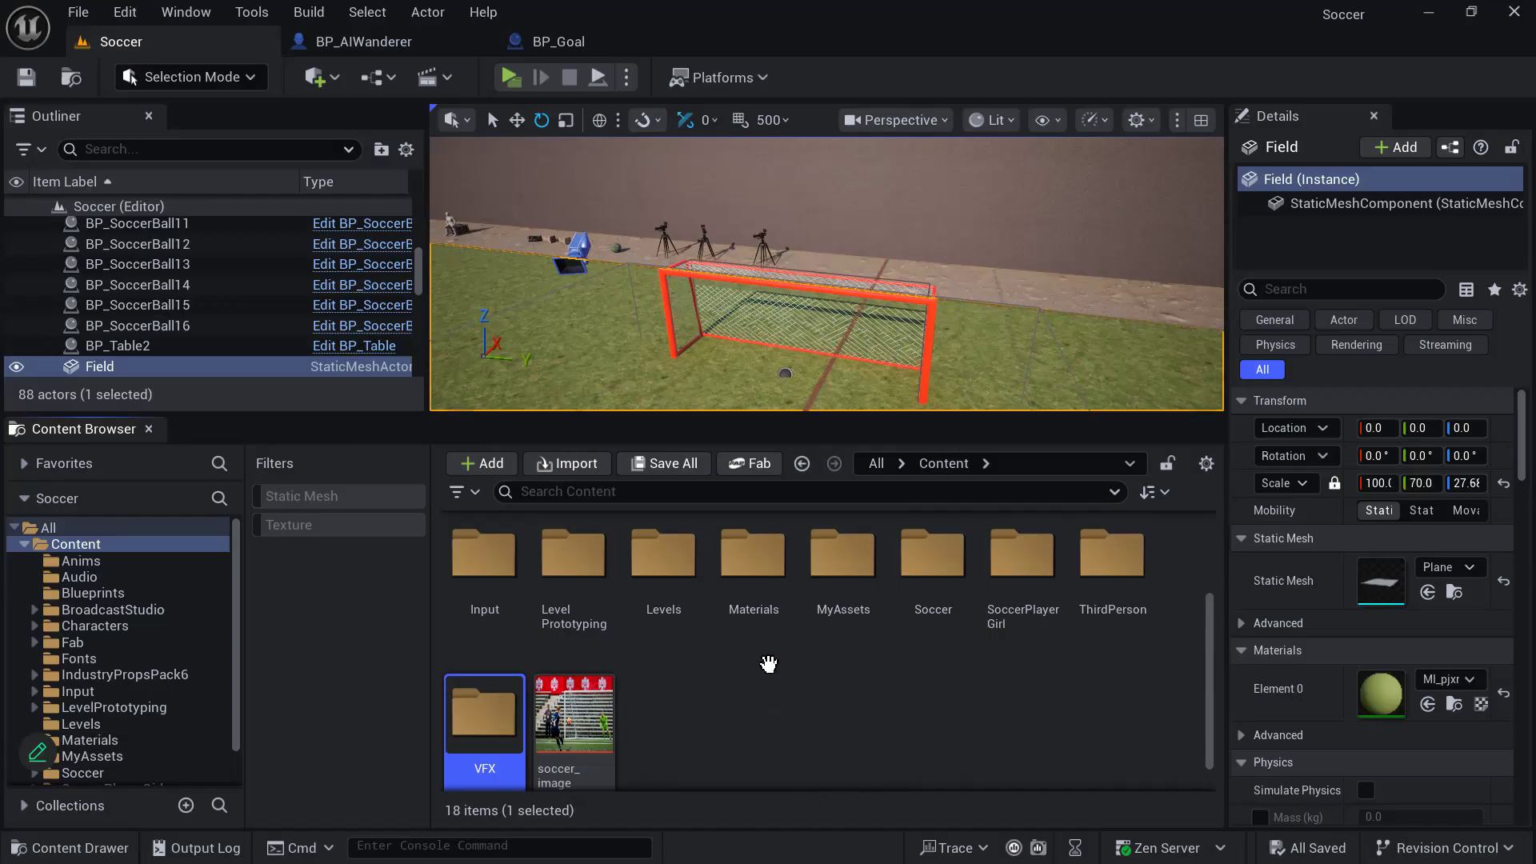
pyautogui.doubleClick(490, 740)
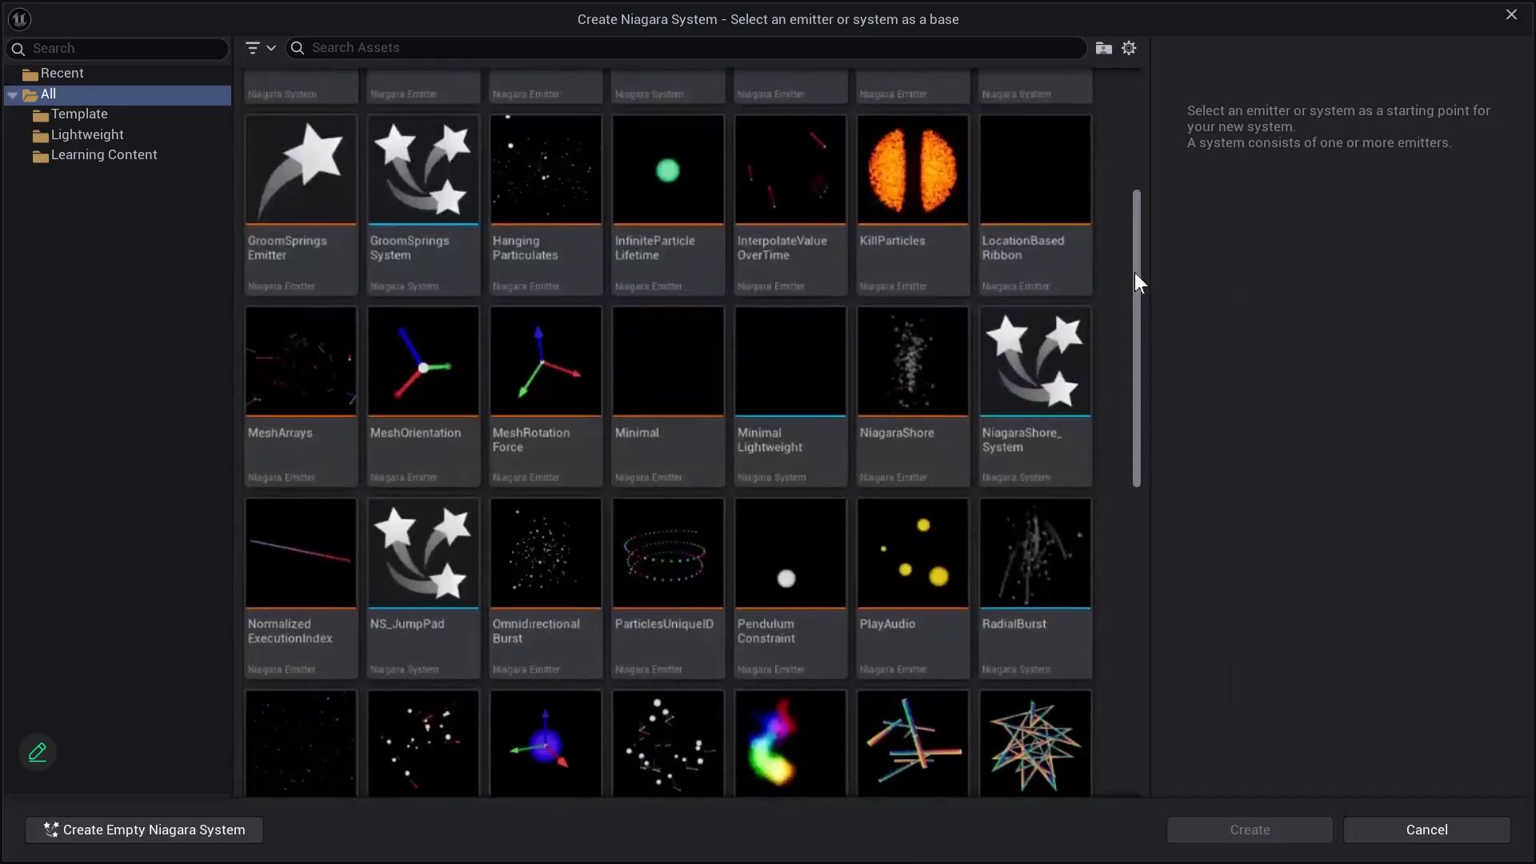
# - Create a Niagara System in the VFX folder using the ConfettiBurst emitter as its base
pyautogui.moveTo(1135, 272); pyautogui.dragTo(1146, 371)
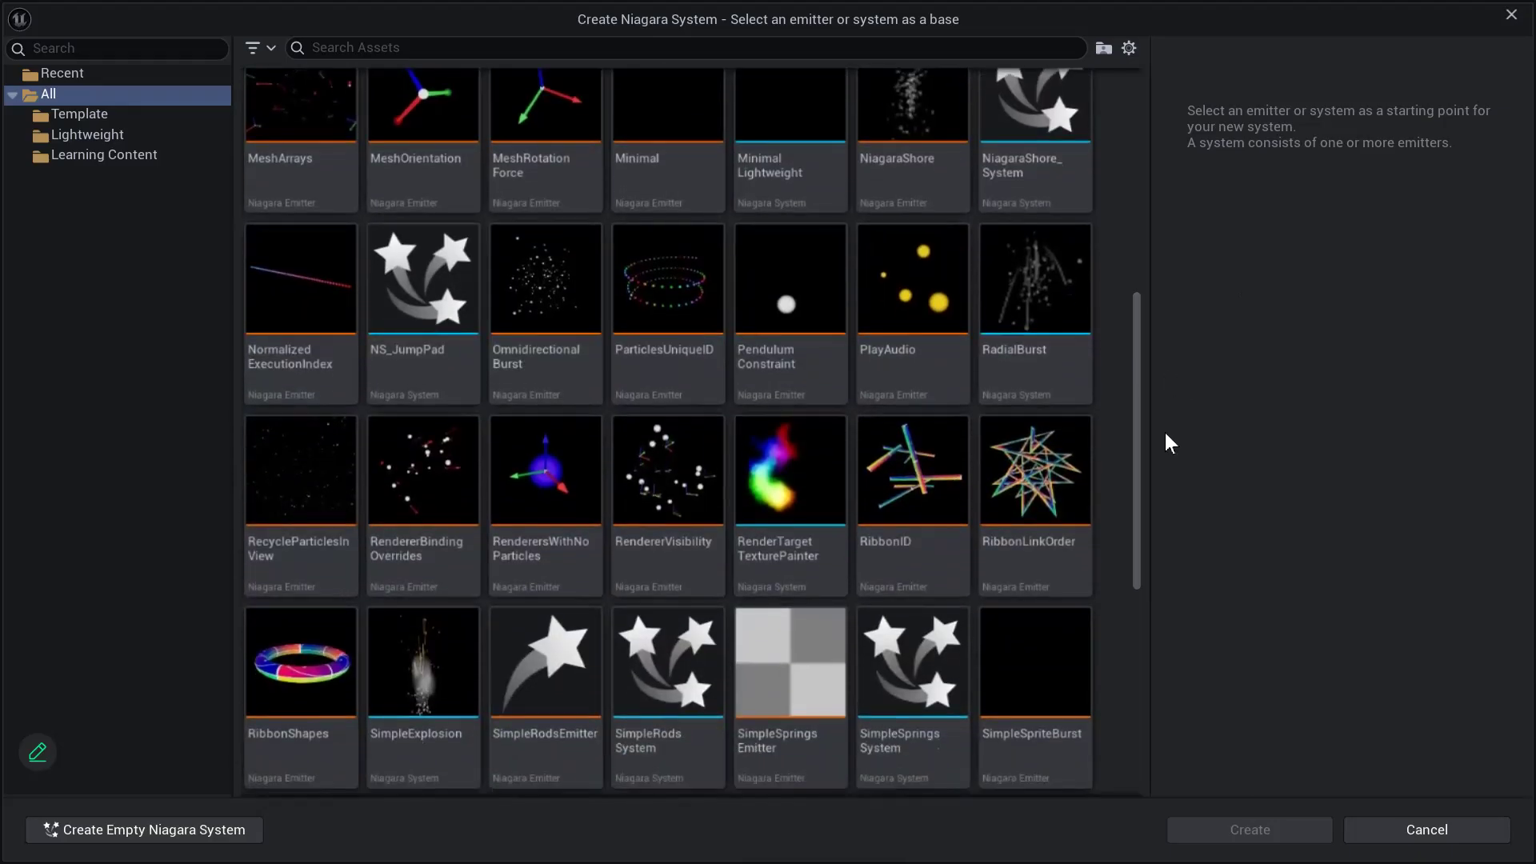
pyautogui.scroll(-2, 1120, 429)
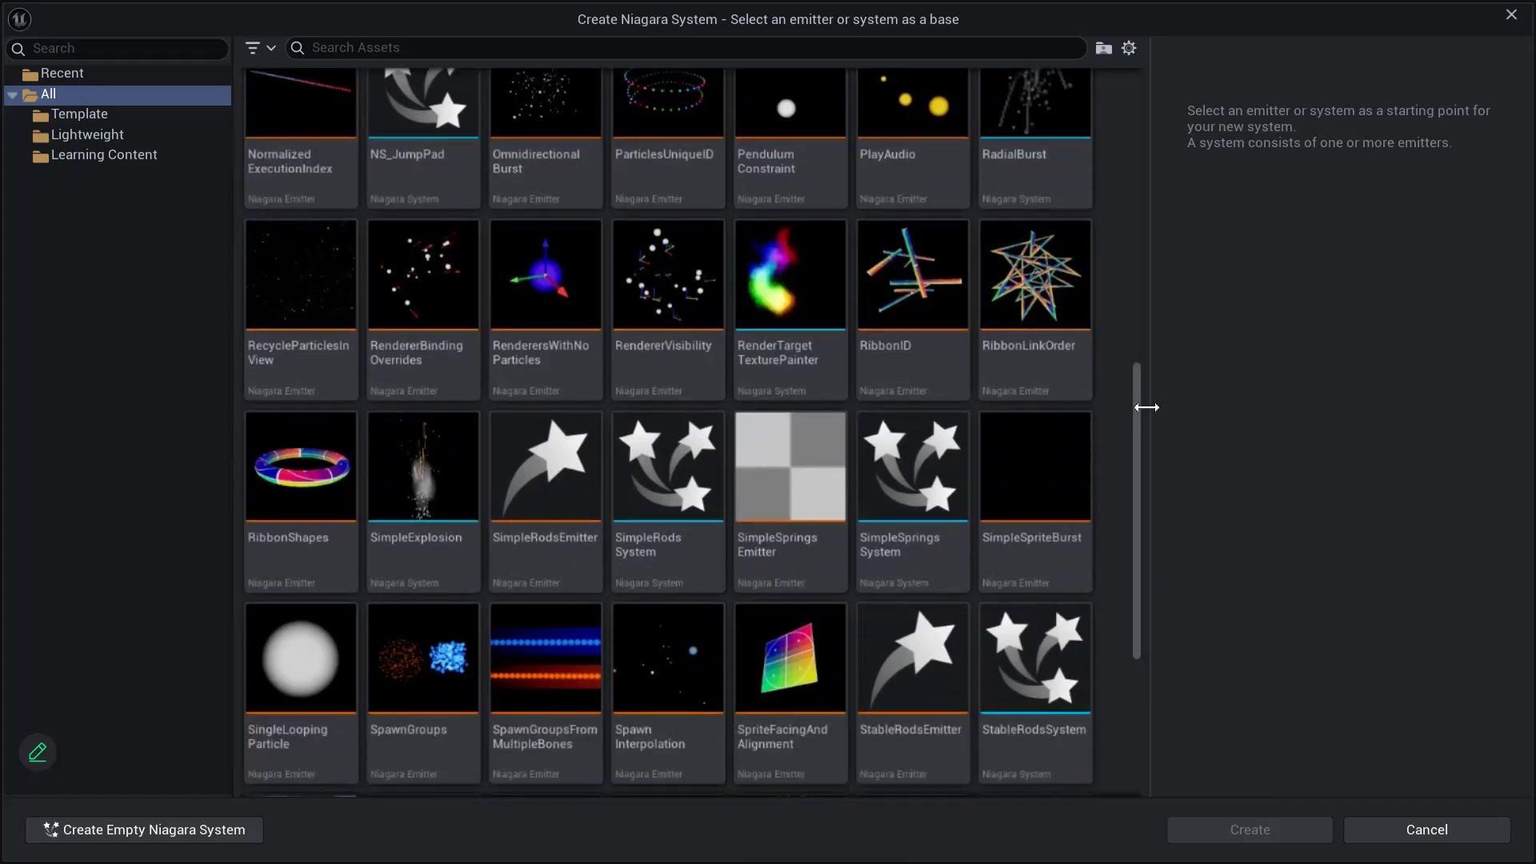
pyautogui.moveTo(1137, 534); pyautogui.dragTo(1226, 104)
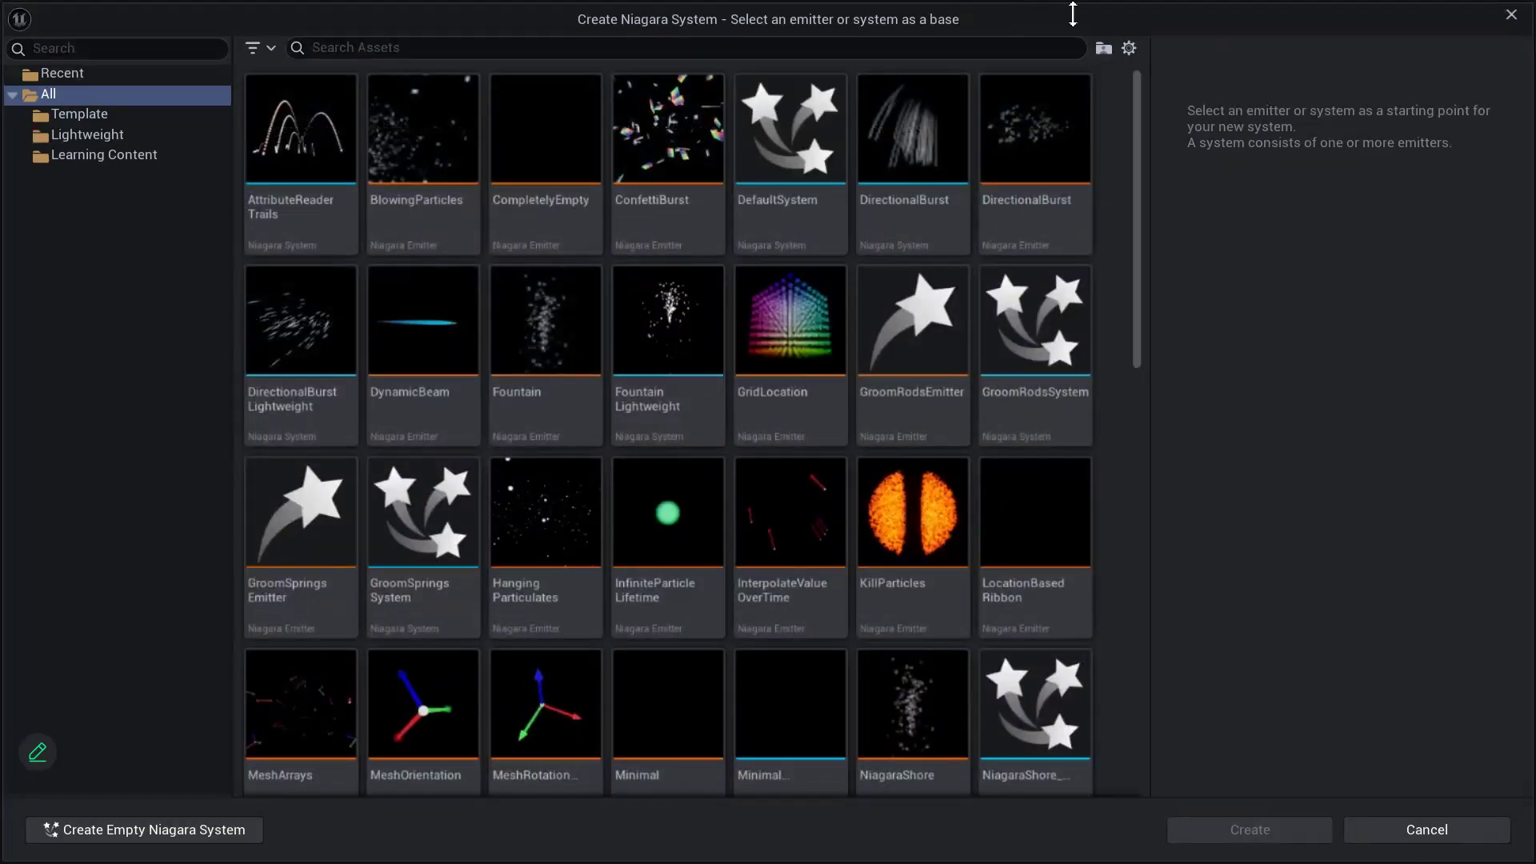
pyautogui.click(640, 132)
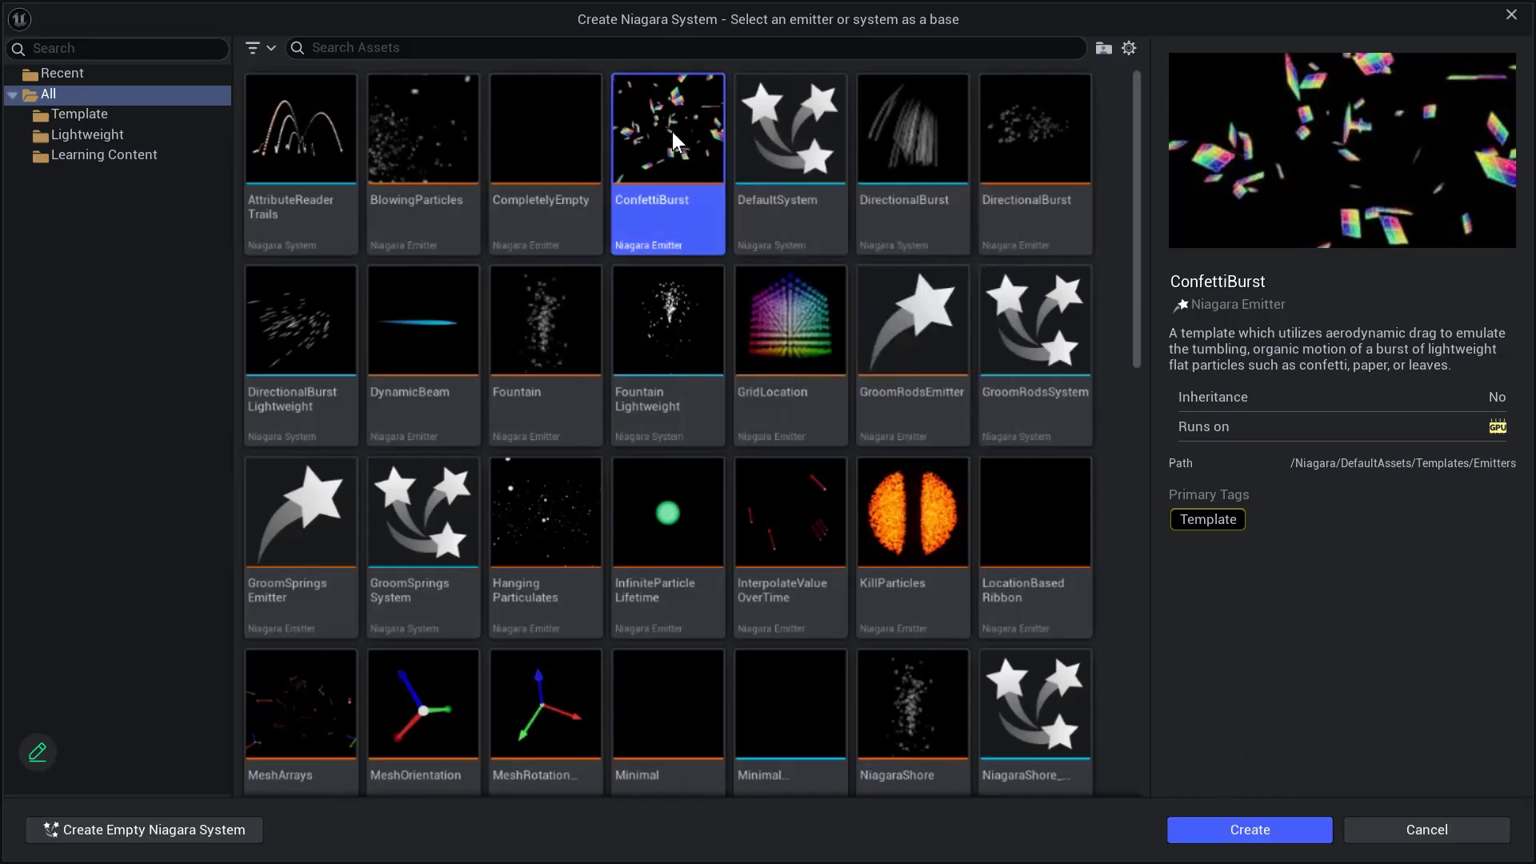
pyautogui.click(1247, 831)
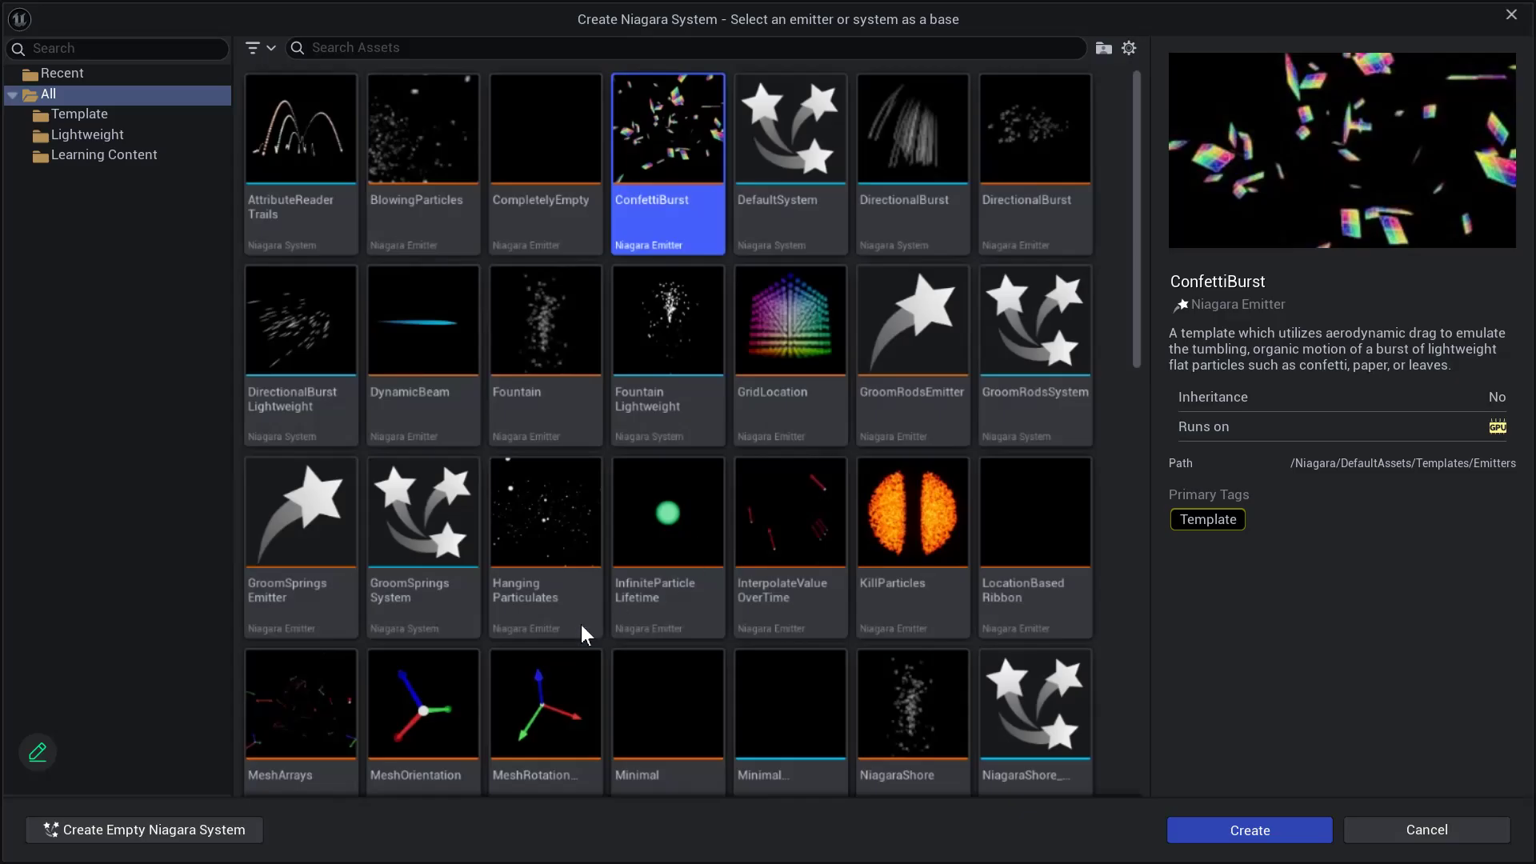
# - Name the new Niagara System VFX_Confetti and open it for editing
pyautogui.write('VFX')
pyautogui.write('_Conf')
pyautogui.write('etti')
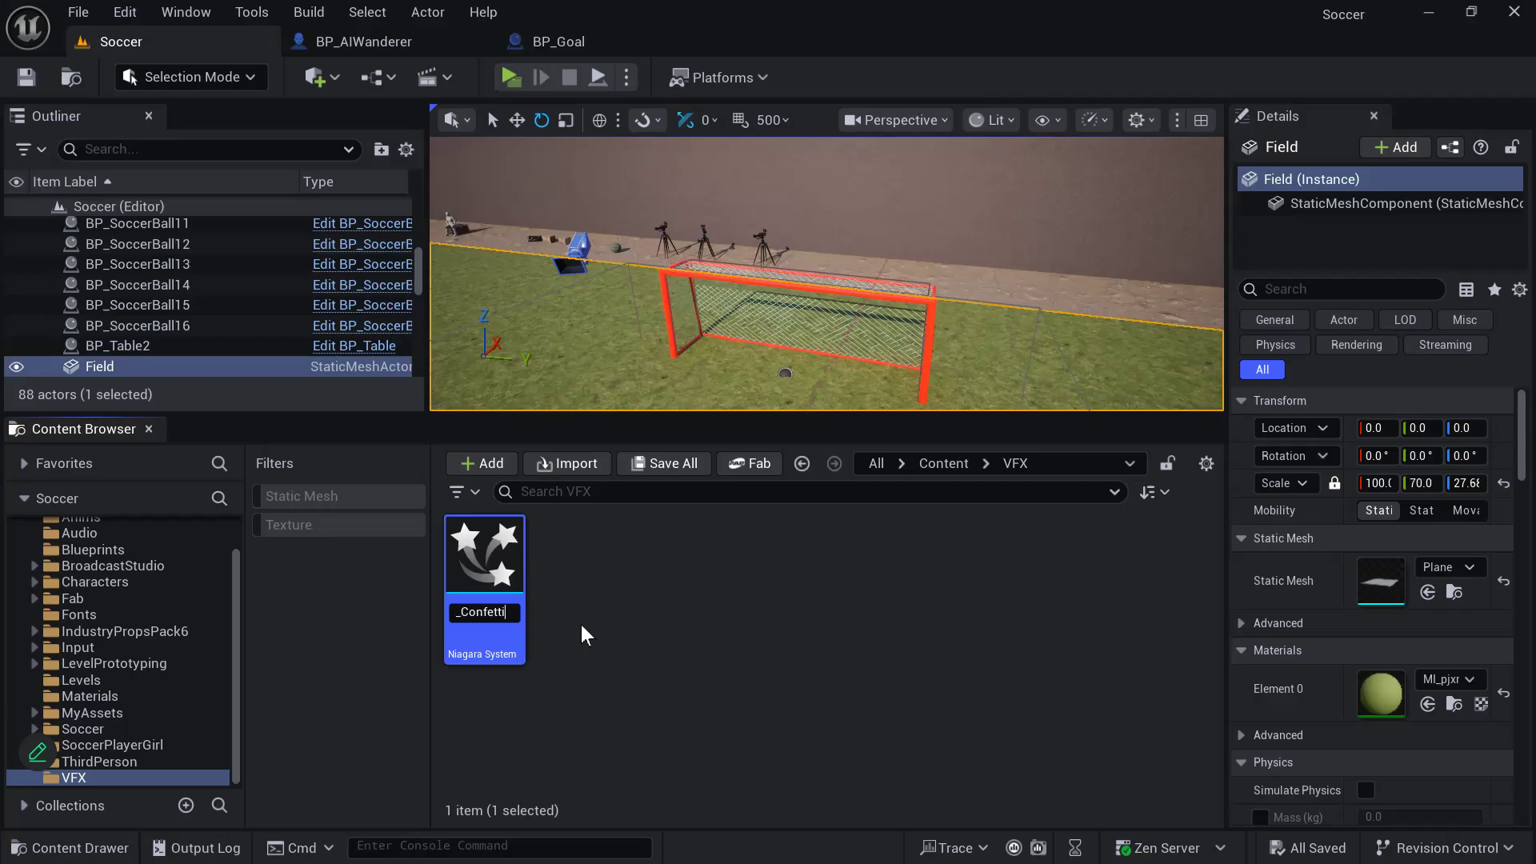
pyautogui.press('Return')
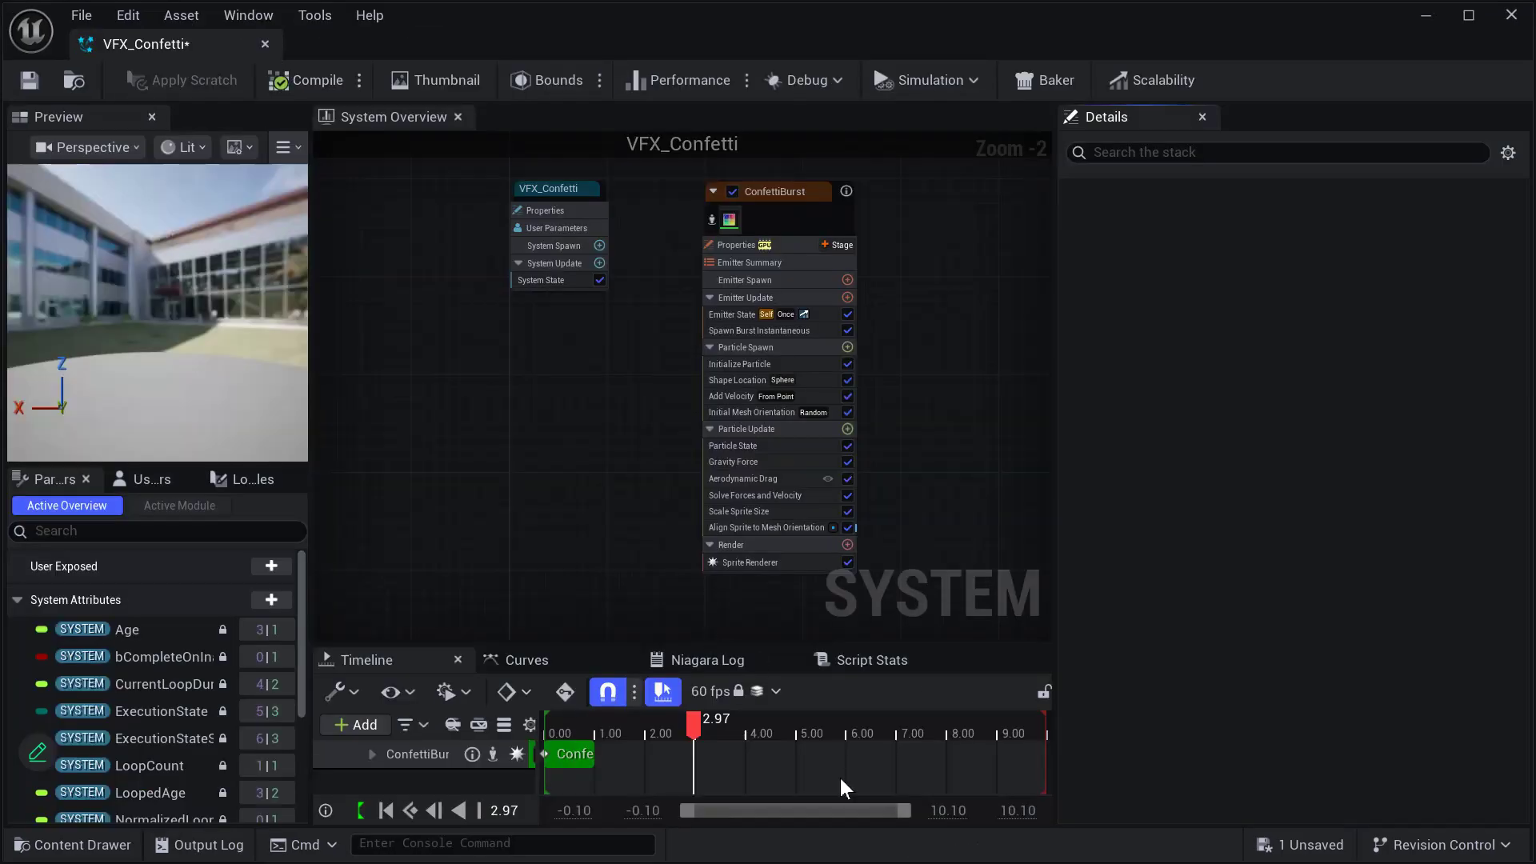
pyautogui.hotkey('alt', 'Tab')
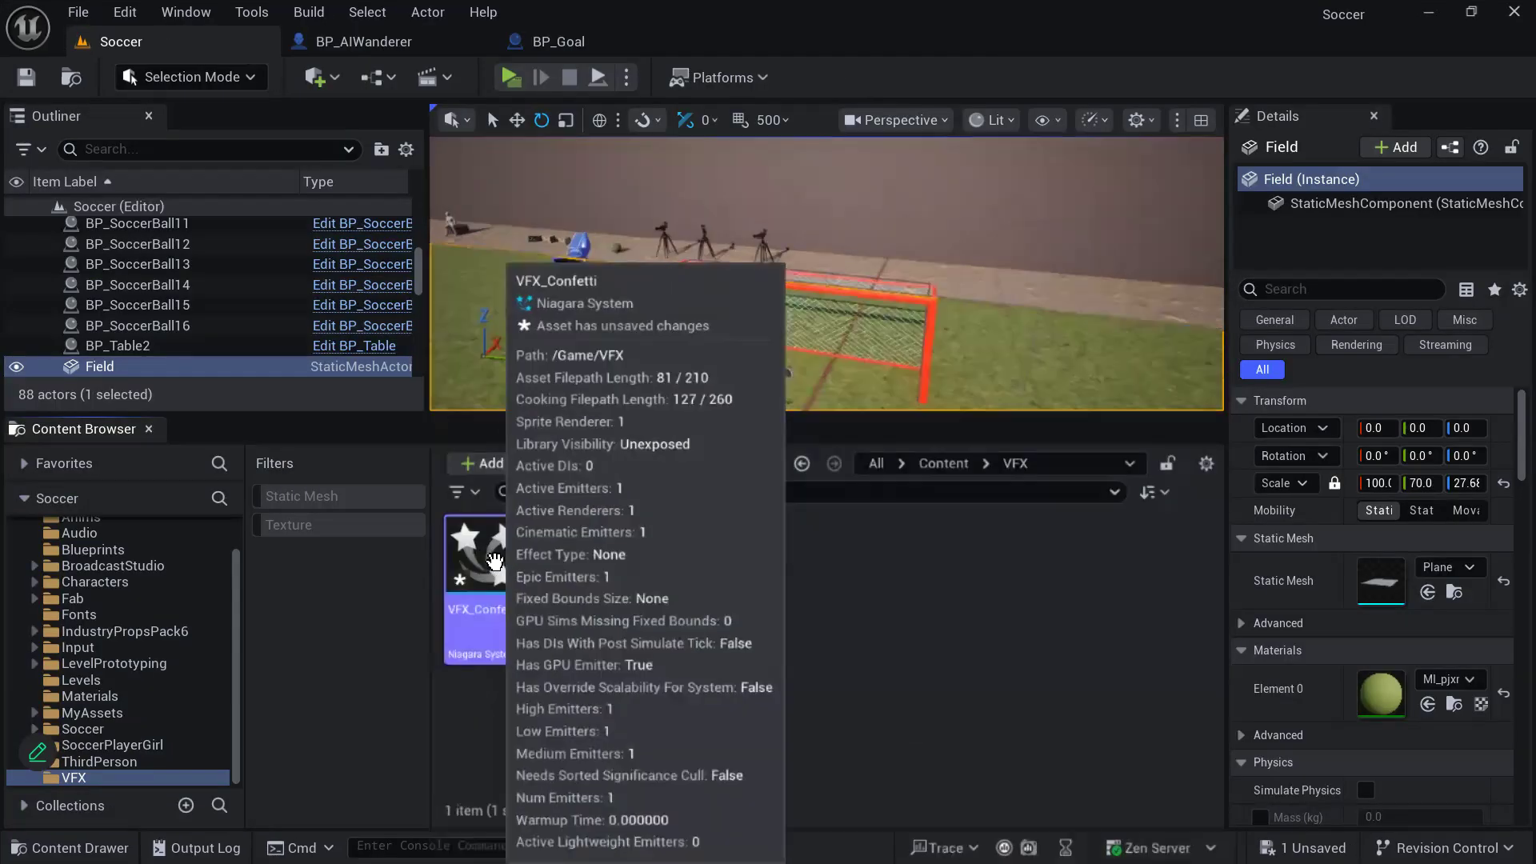
pyautogui.doubleClick(492, 564)
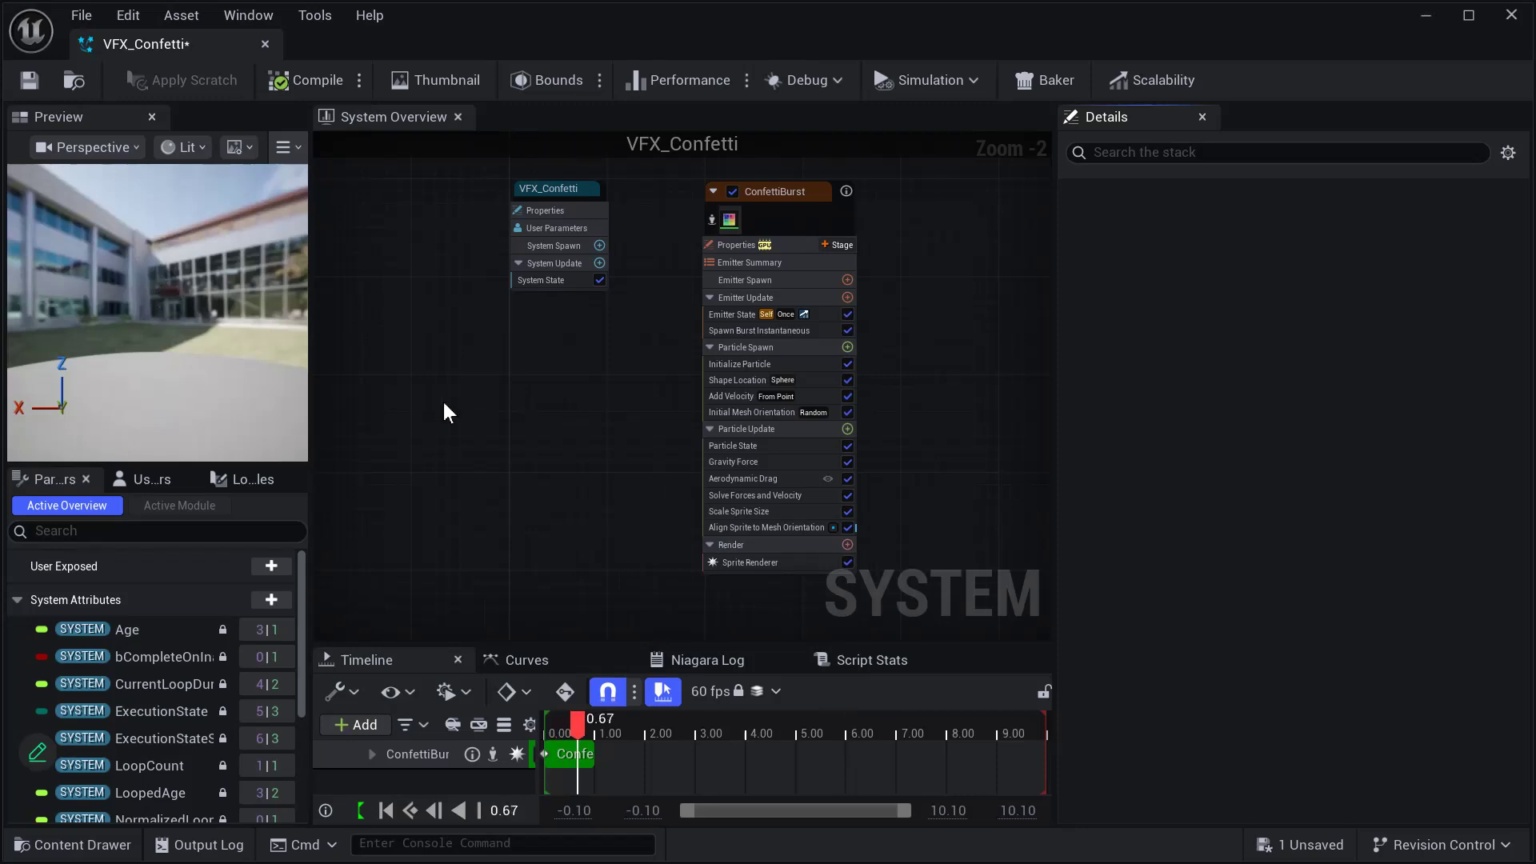
# - Move the ConfettiBurst emitter node closer to the VFX_Confetti system node and keep the emitter selected
pyautogui.click(562, 189)
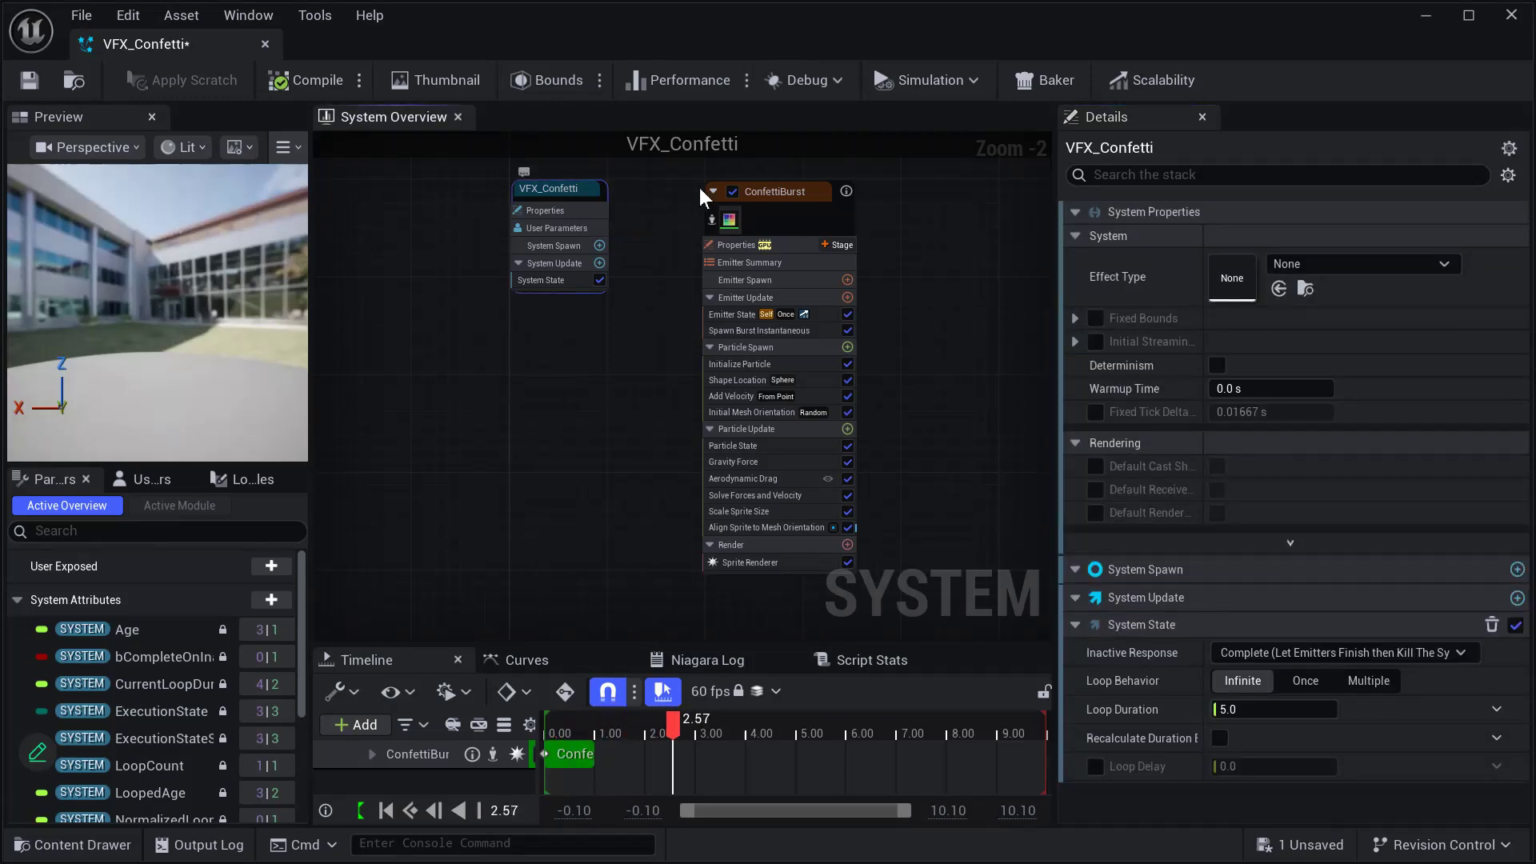
pyautogui.moveTo(784, 192); pyautogui.dragTo(741, 190)
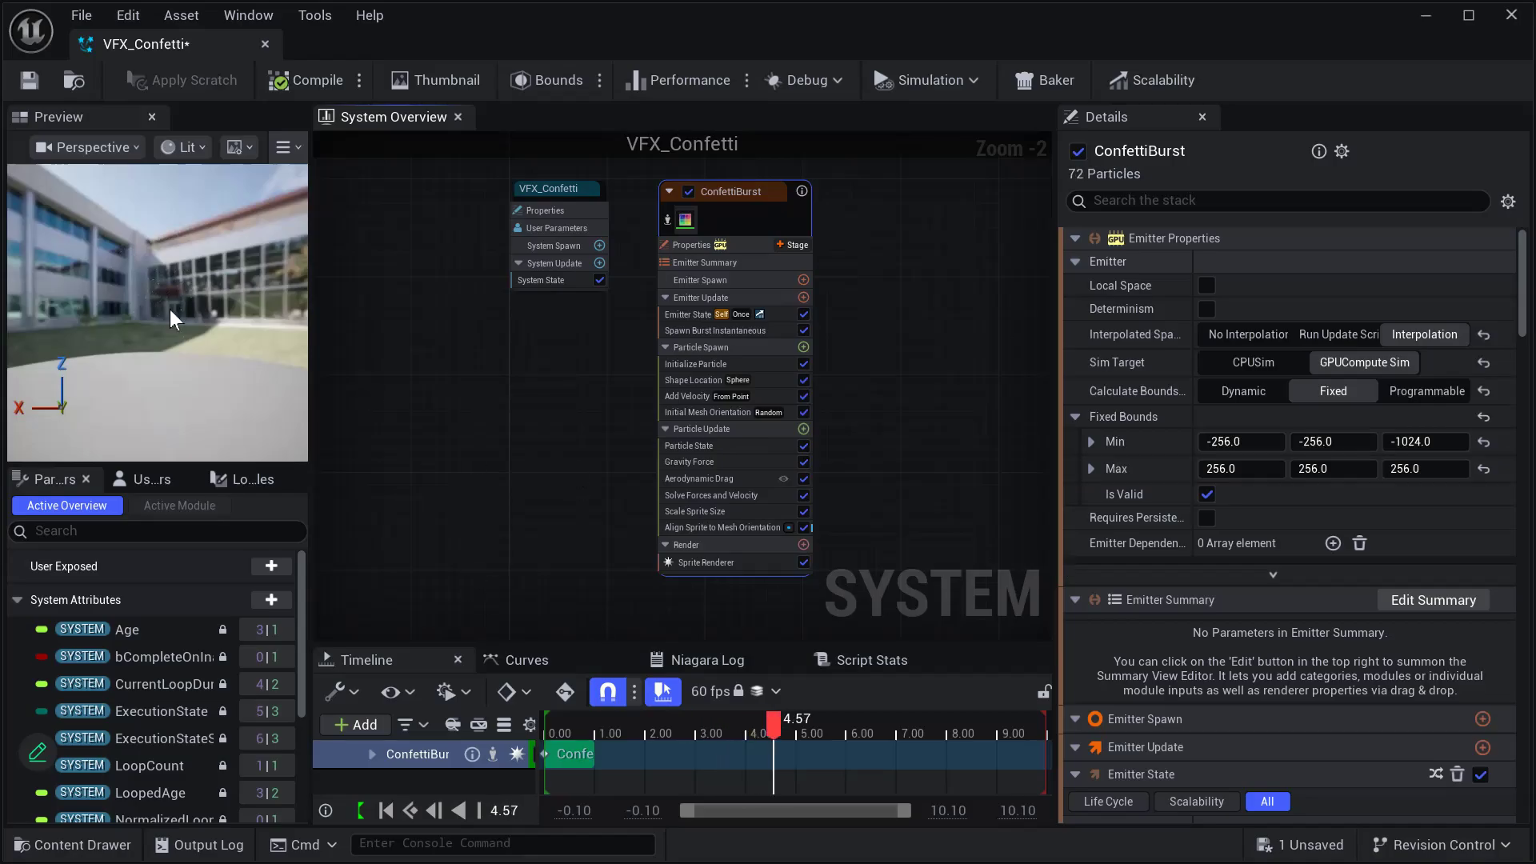
pyautogui.click(433, 293)
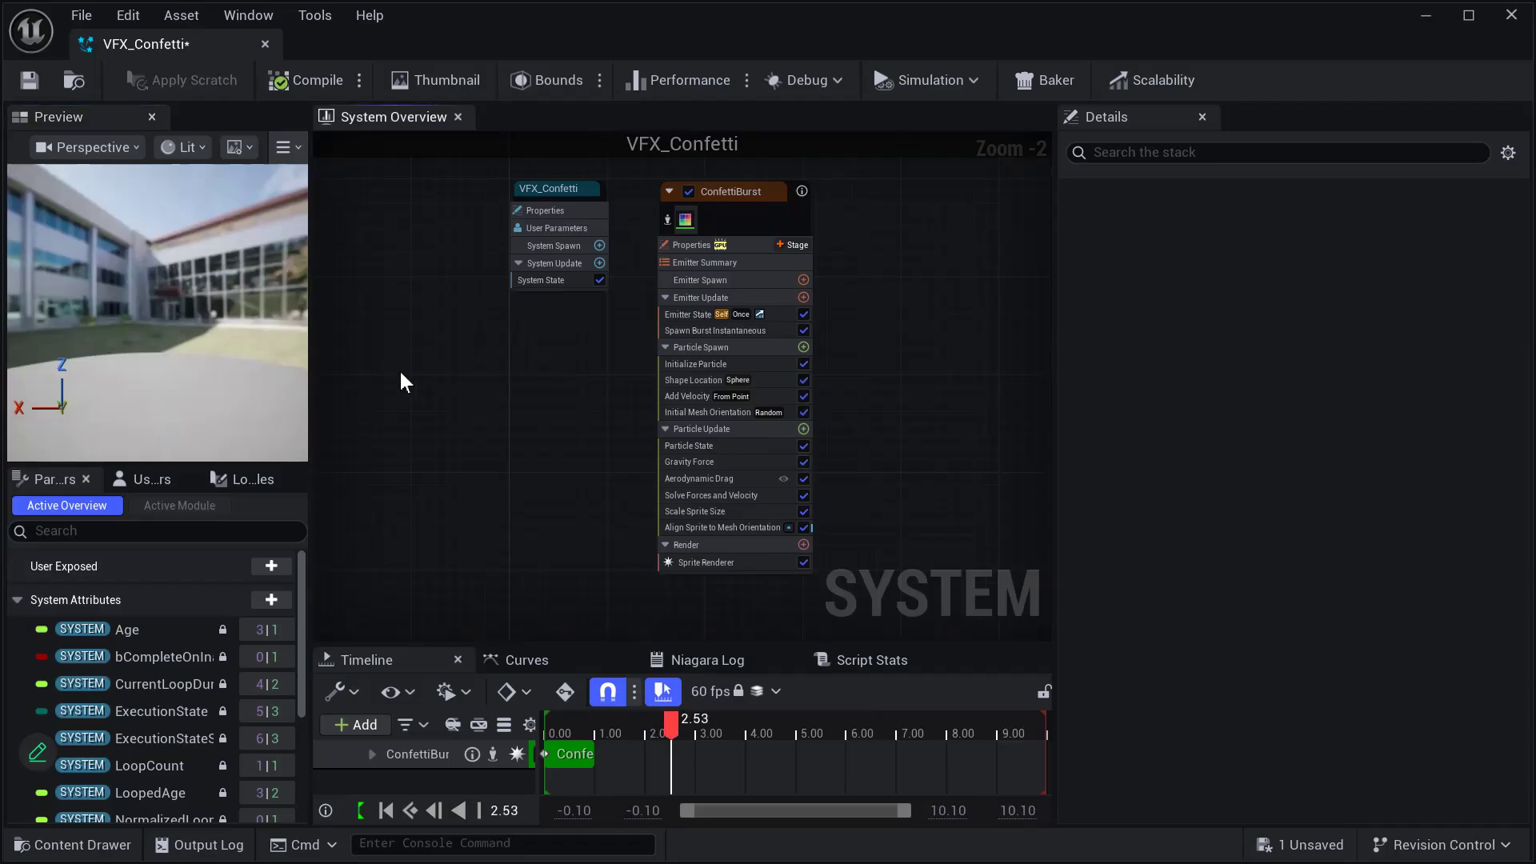
pyautogui.click(741, 195)
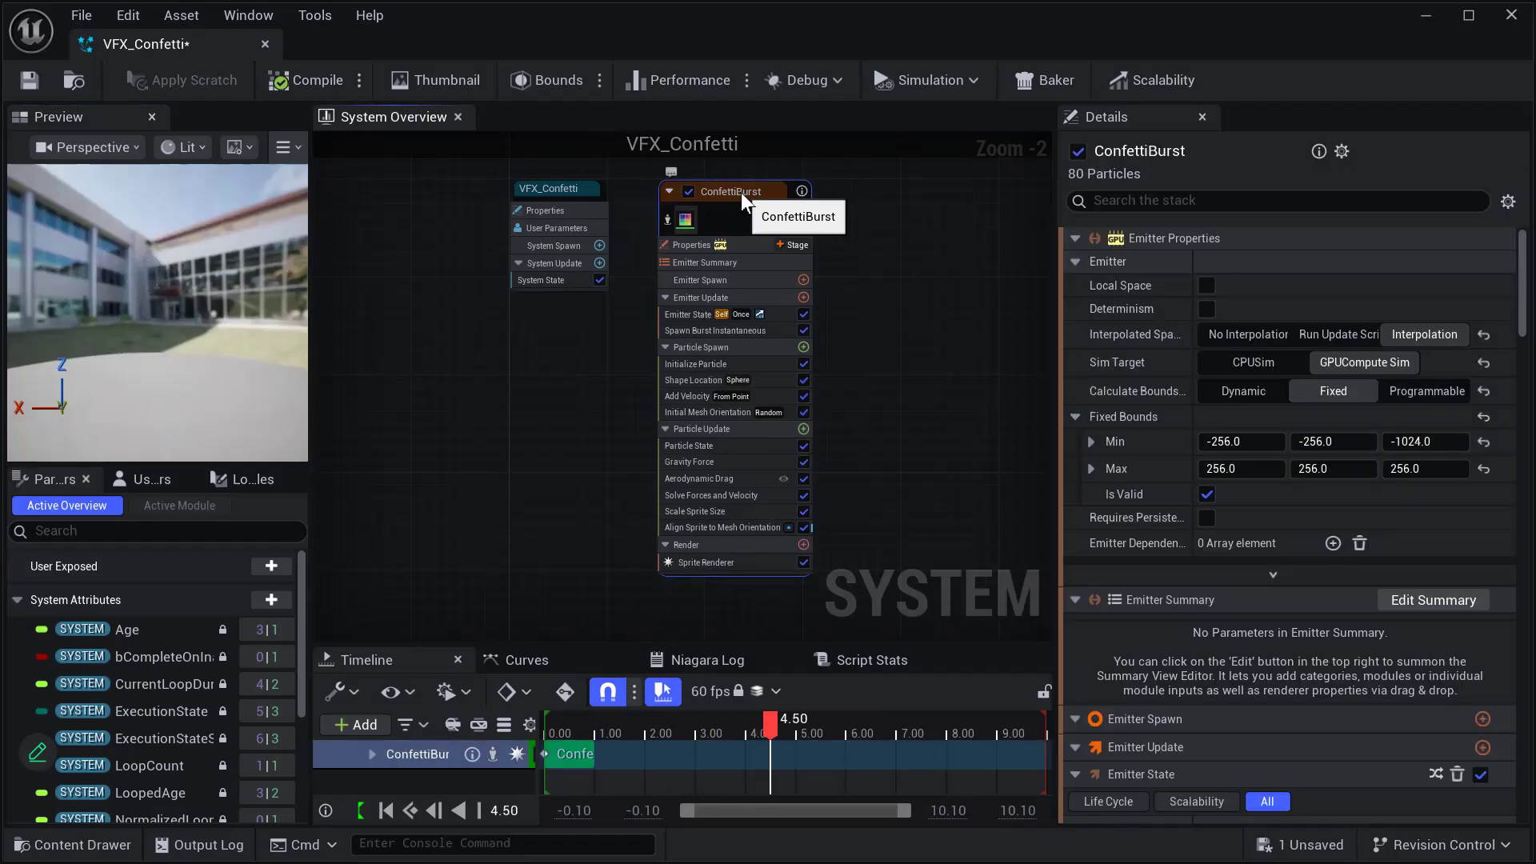
pyautogui.moveTo(725, 189)
pyautogui.mouseDown()
pyautogui.moveTo(725, 225)
pyautogui.moveTo(730, 190)
pyautogui.mouseUp()
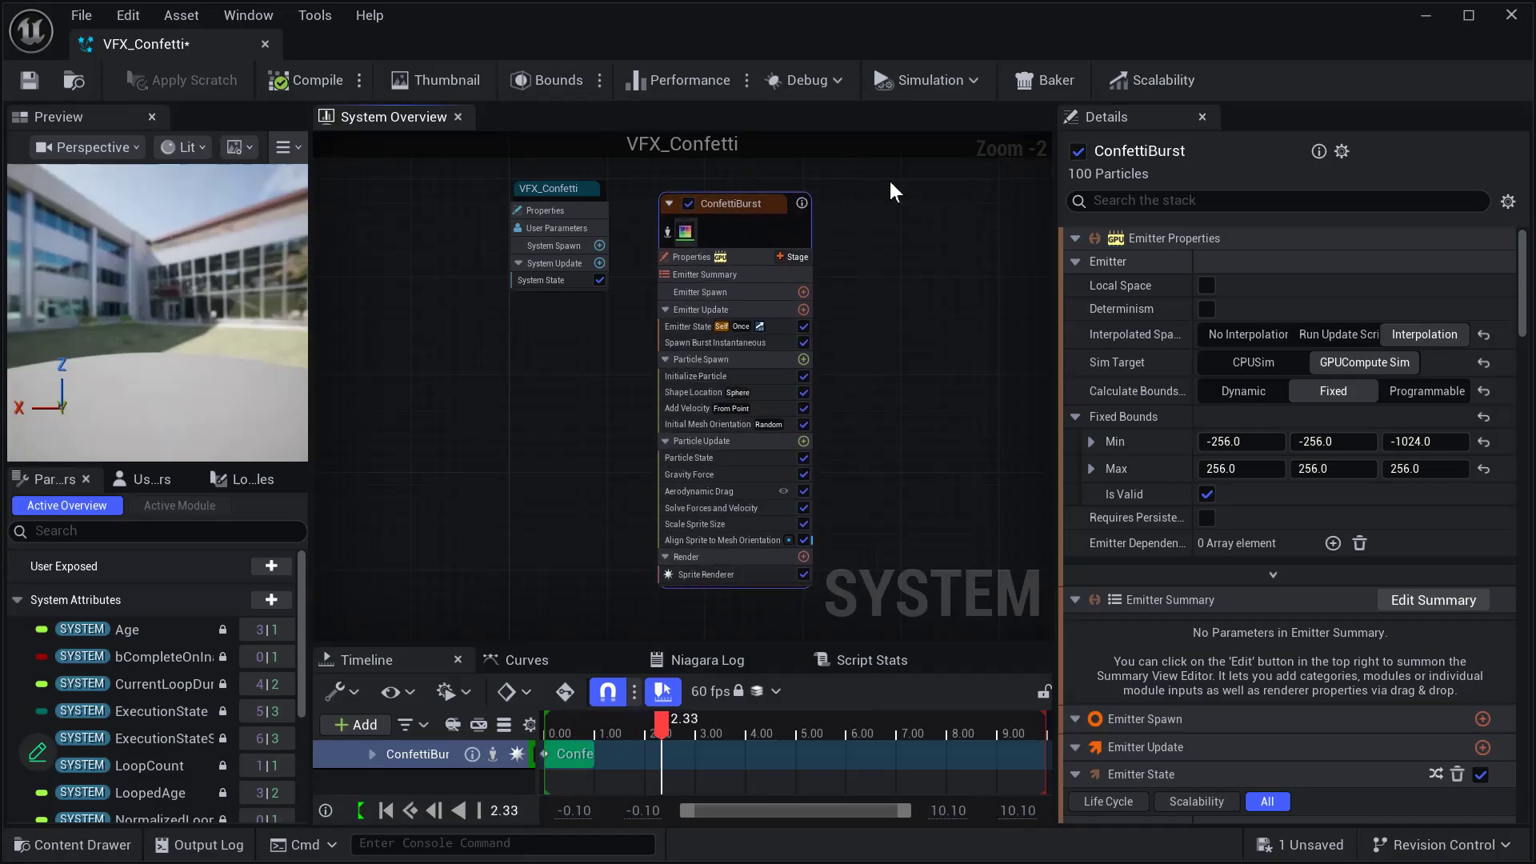
# - Search the ConfettiBurst stack for "Size" and examine its particle, shape and velocity settings and the Spawn Burst Instantaneous spawn count
pyautogui.click(1140, 202)
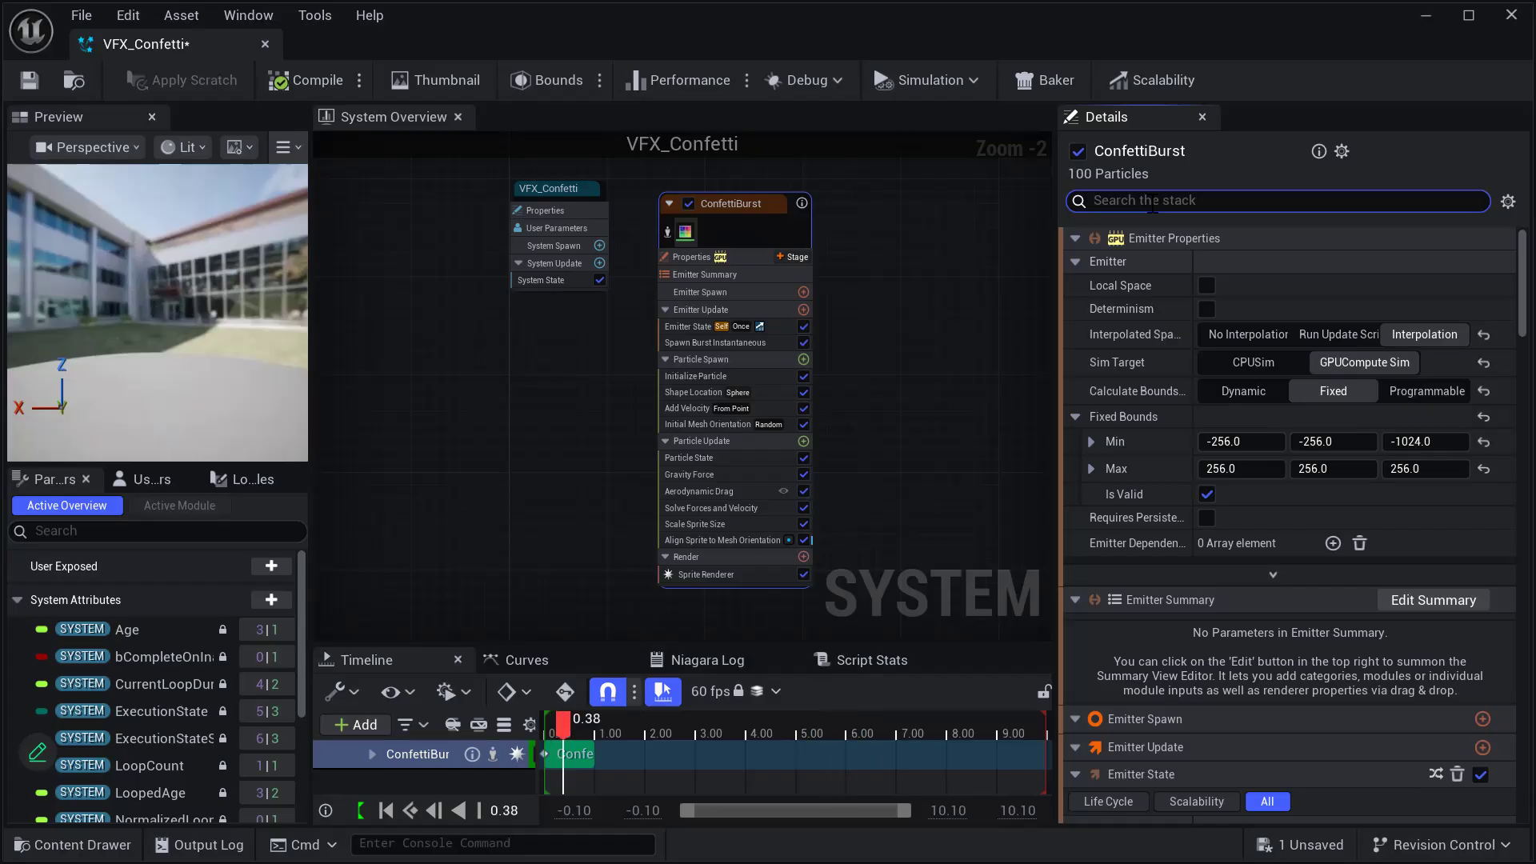
pyautogui.write('Size')
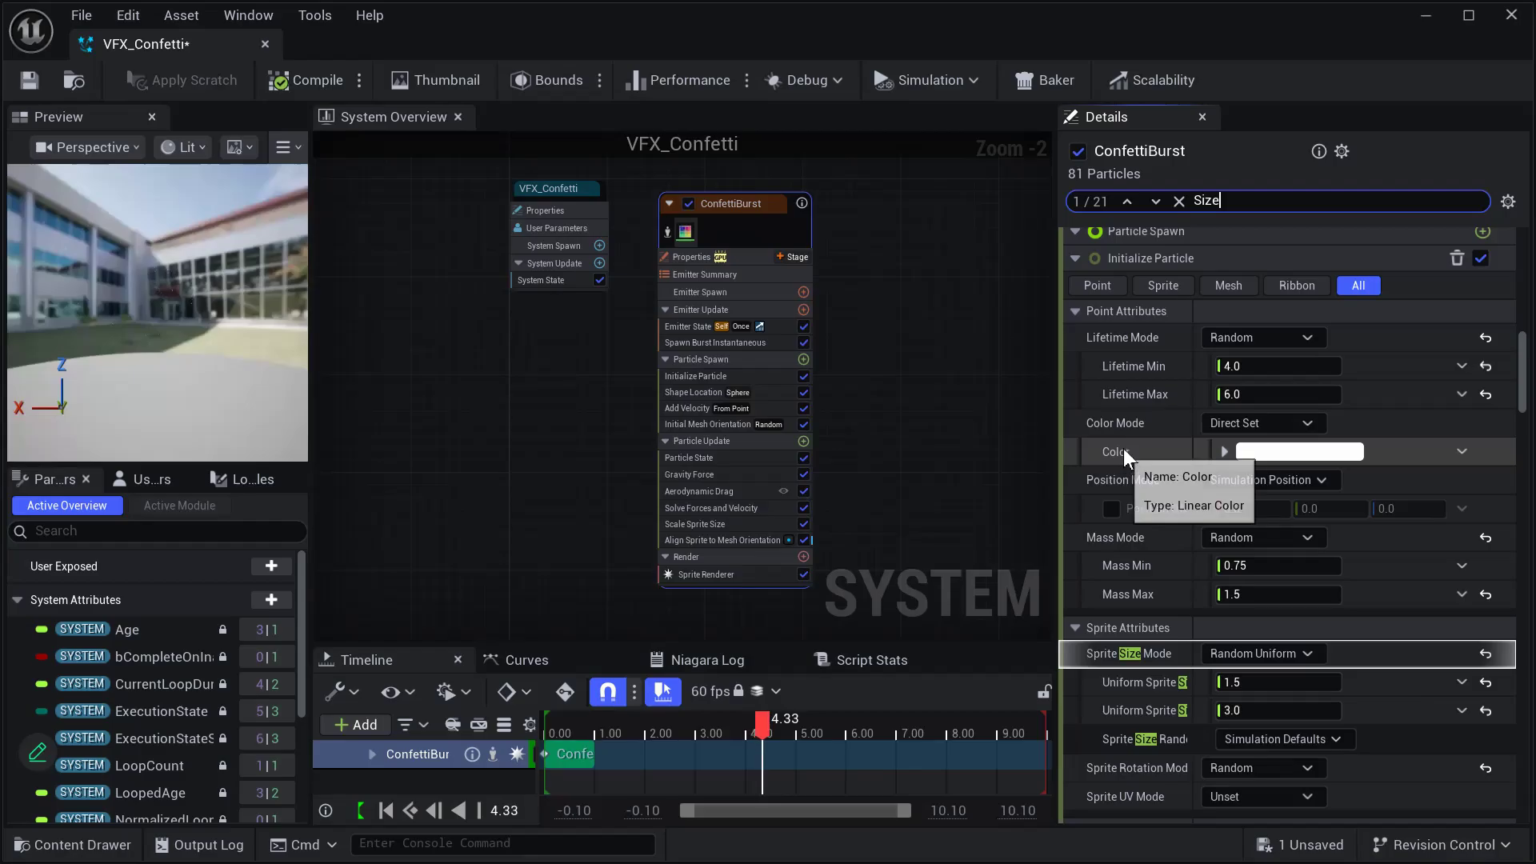
pyautogui.scroll(1, 1157, 357)
pyautogui.scroll(-4, 1170, 358)
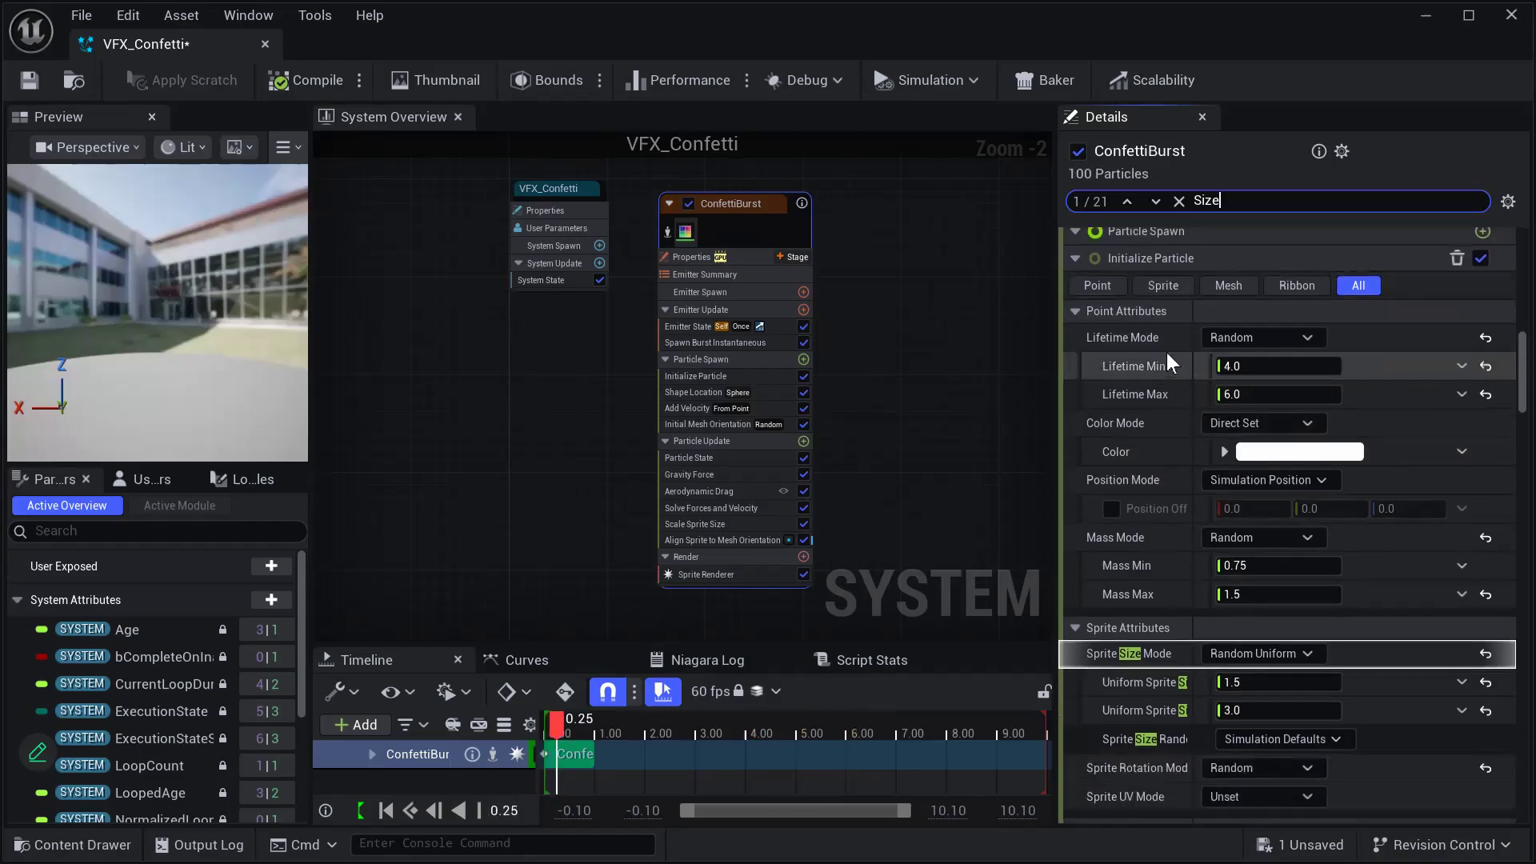
pyautogui.scroll(-14, 1176, 352)
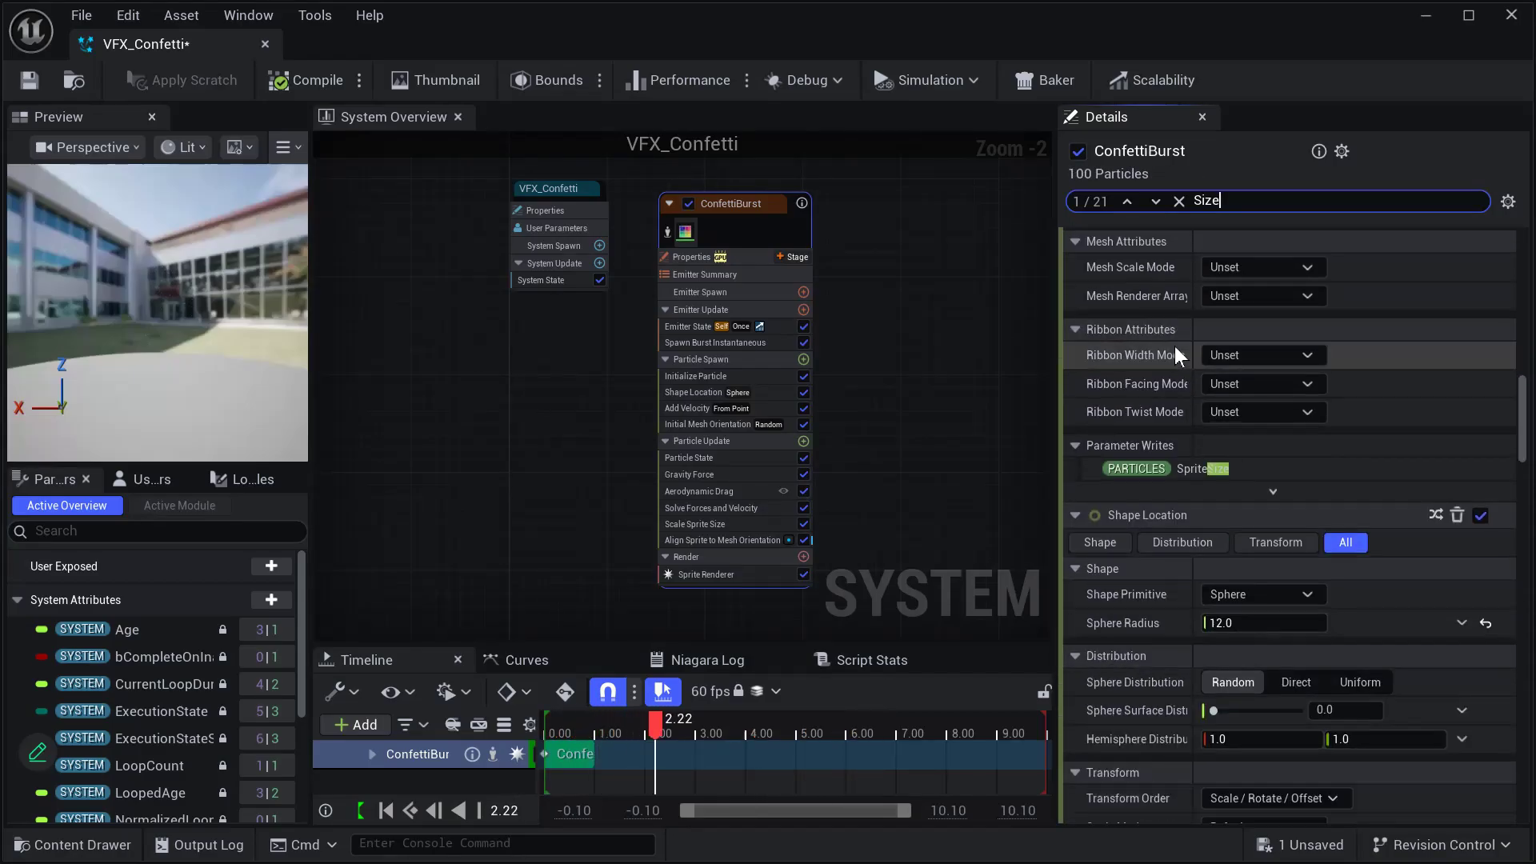
pyautogui.scroll(-13, 1197, 350)
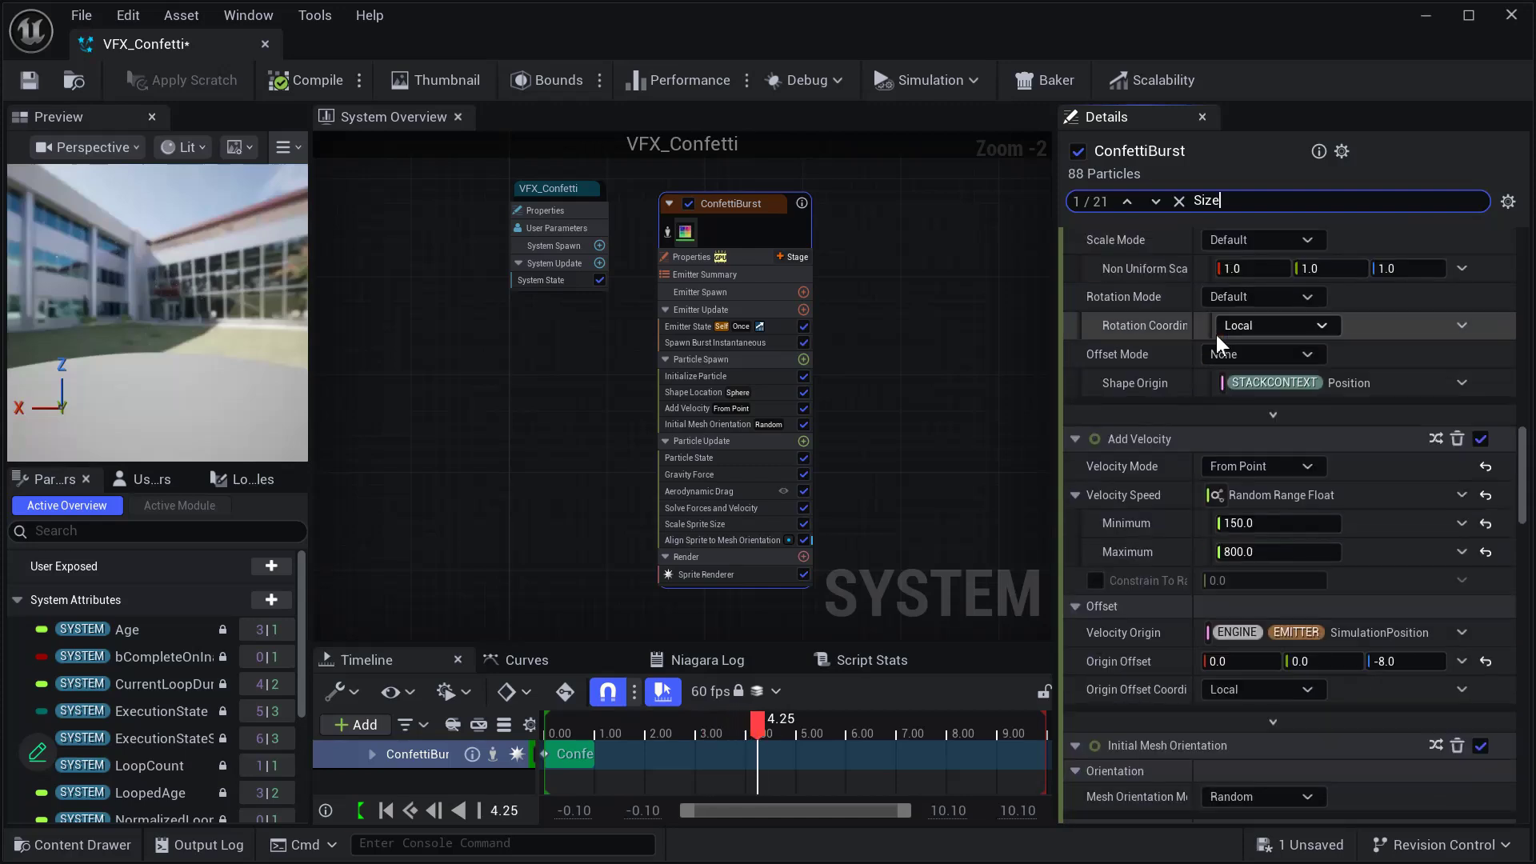
pyautogui.scroll(-6, 1219, 343)
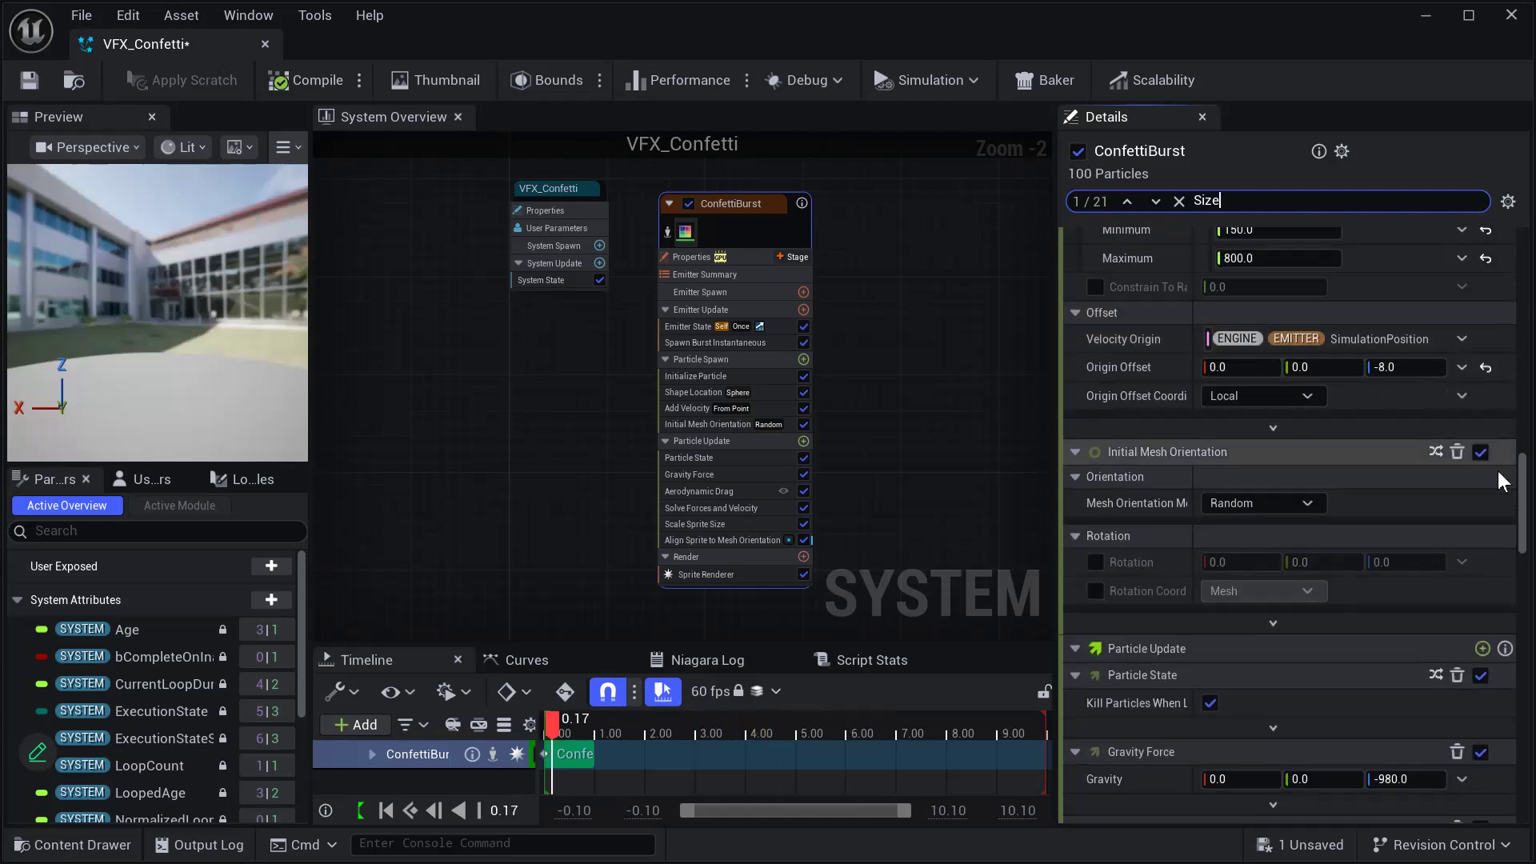
pyautogui.moveTo(1498, 498); pyautogui.dragTo(1498, 239)
pyautogui.scroll(-8, 1212, 367)
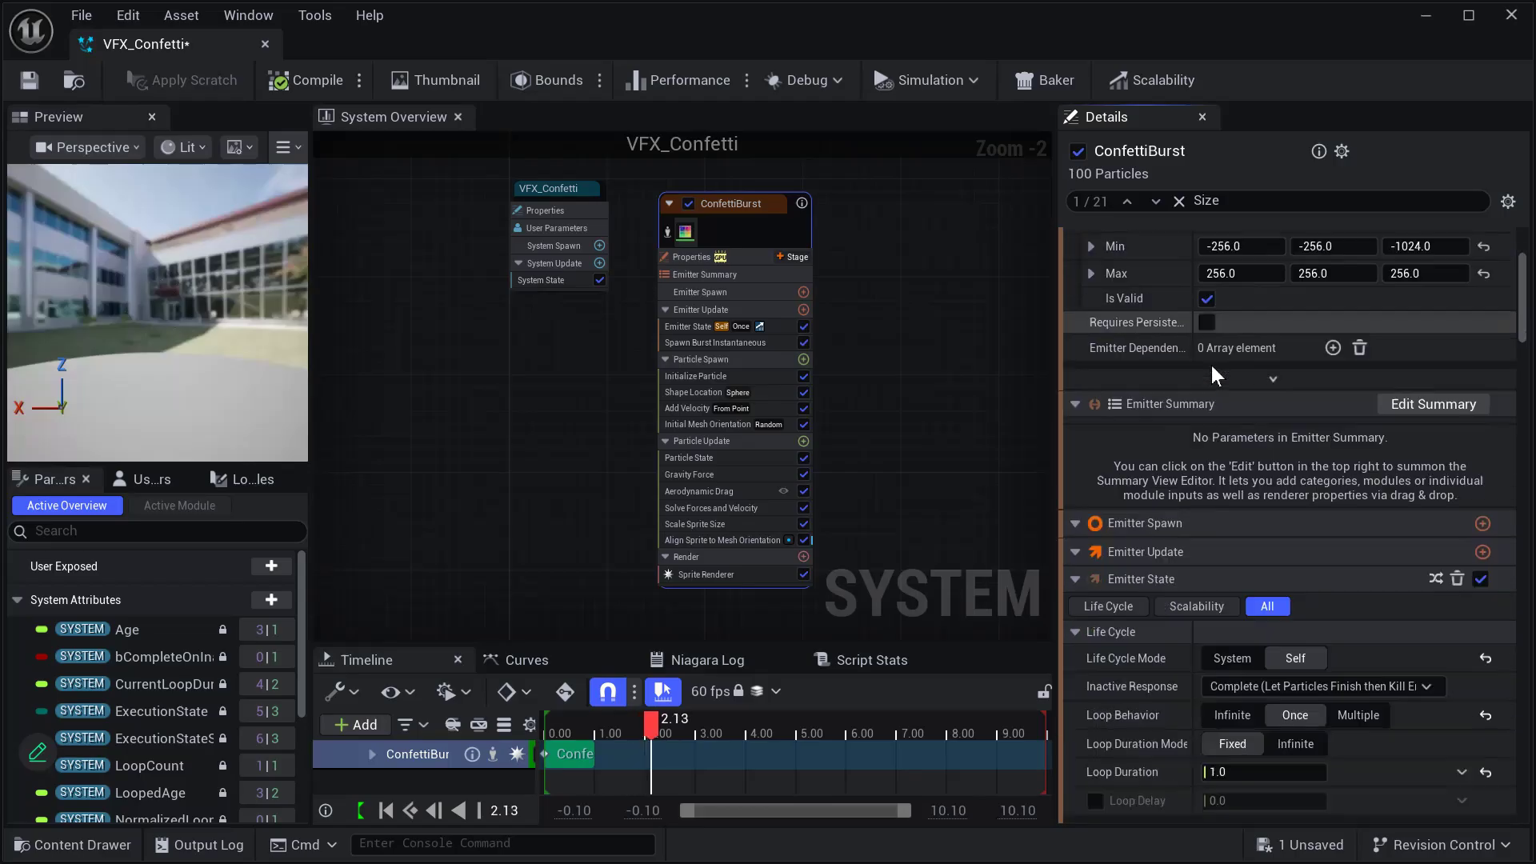
pyautogui.scroll(-11, 1214, 349)
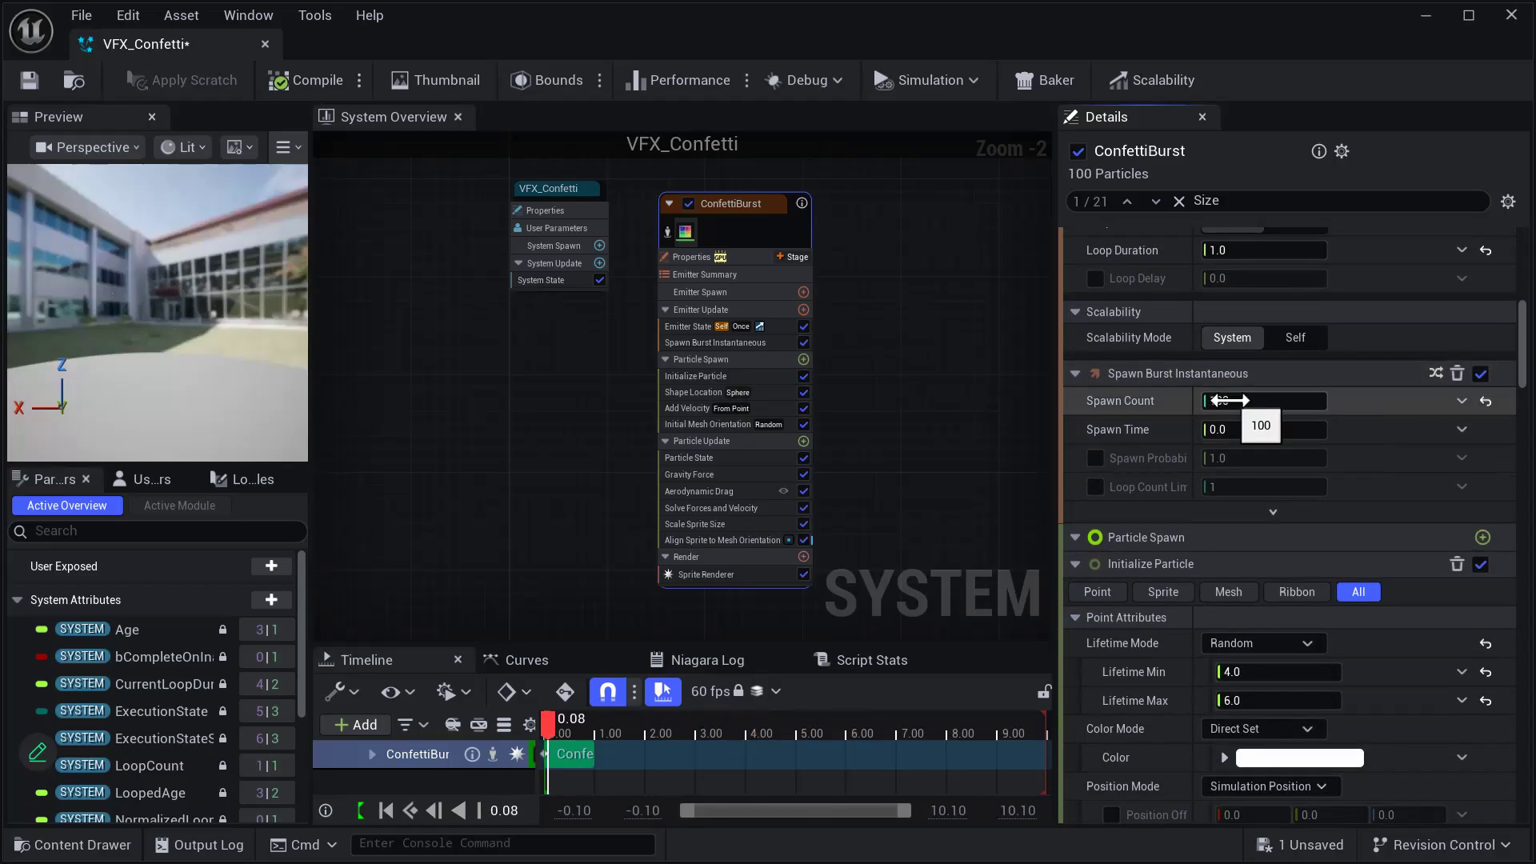
# - Set the ConfettiBurst emitter's uniform sprite size minimum to 20 and maximum to 10, and save the system
pyautogui.scroll(-3, 1259, 414)
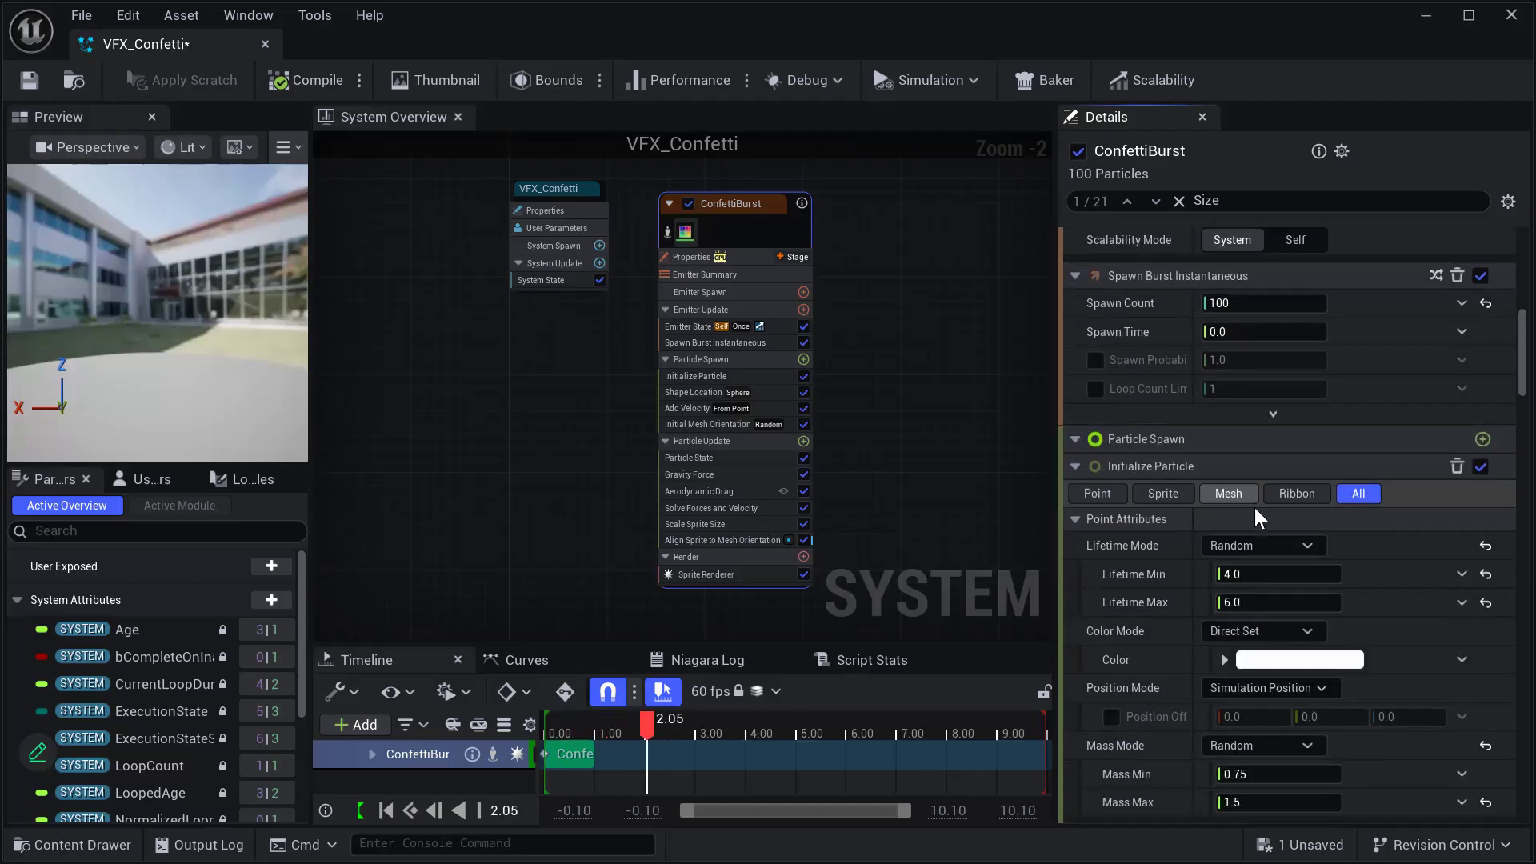
pyautogui.scroll(-4, 1184, 556)
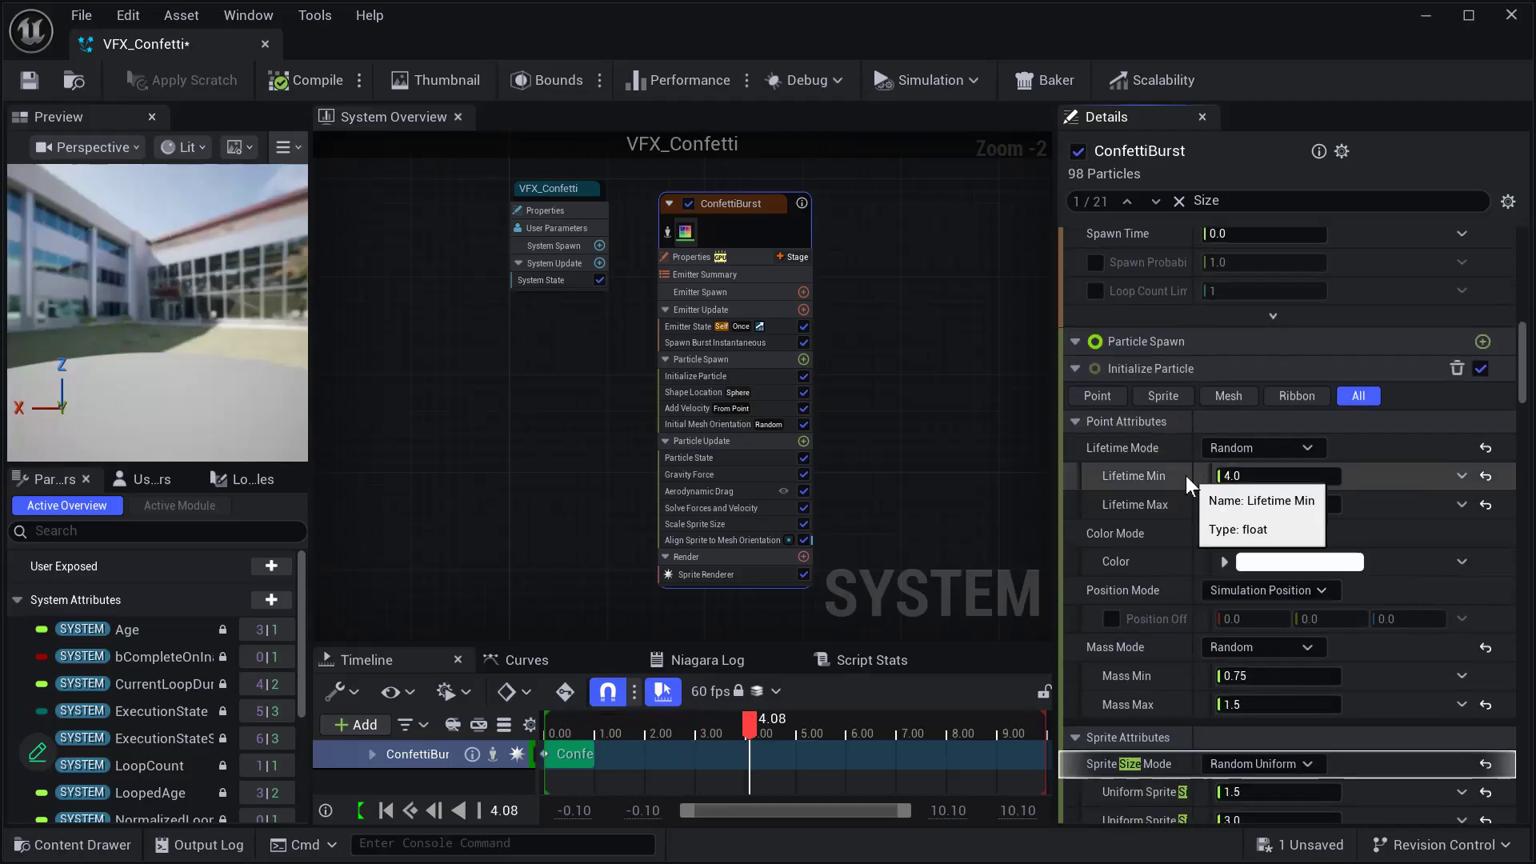
pyautogui.scroll(-4, 1187, 453)
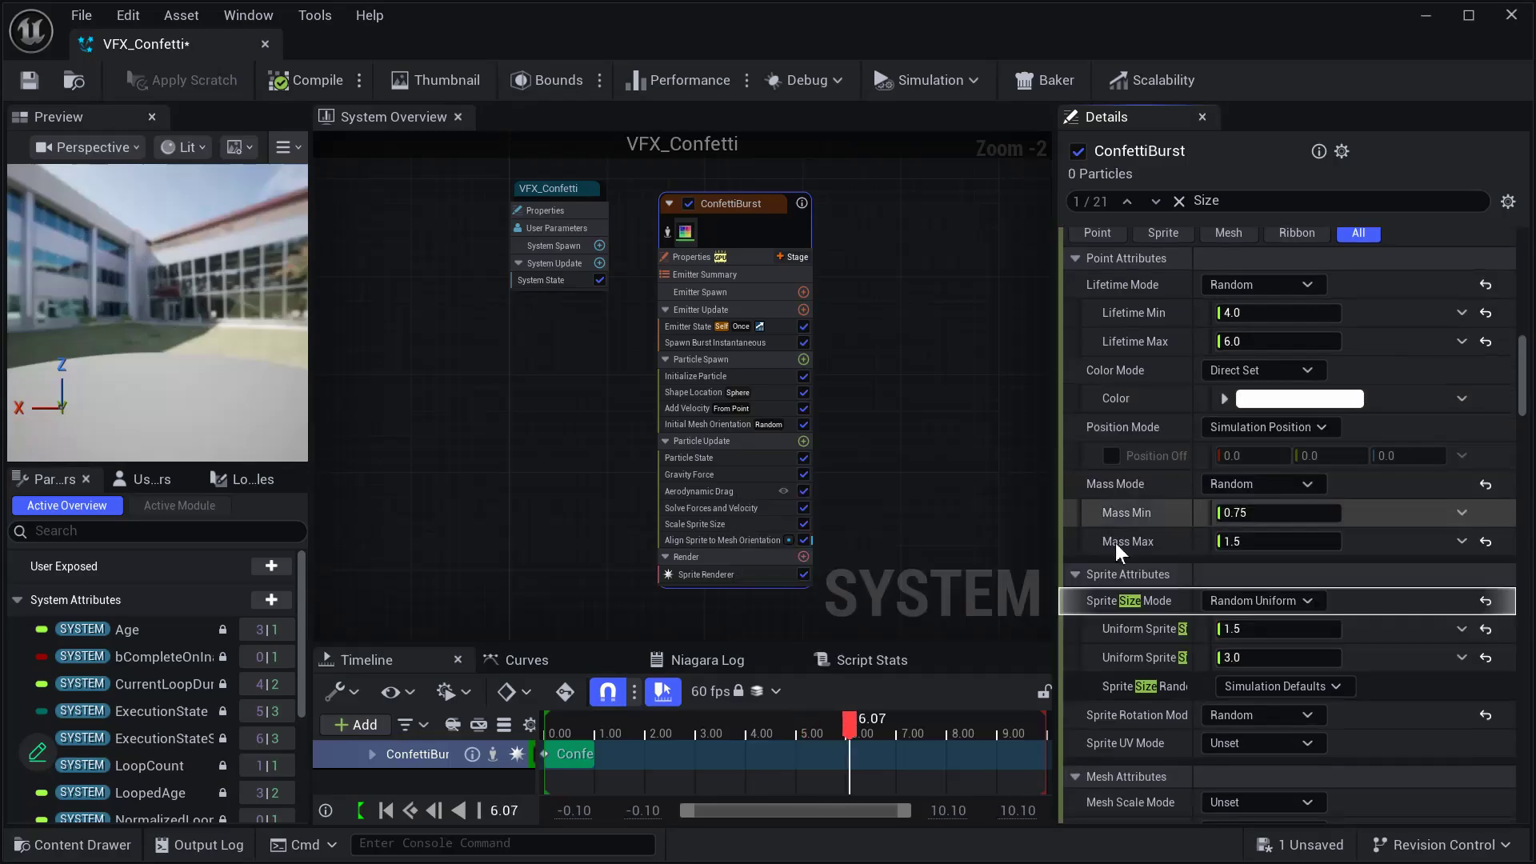
pyautogui.moveTo(1052, 561); pyautogui.dragTo(1057, 563)
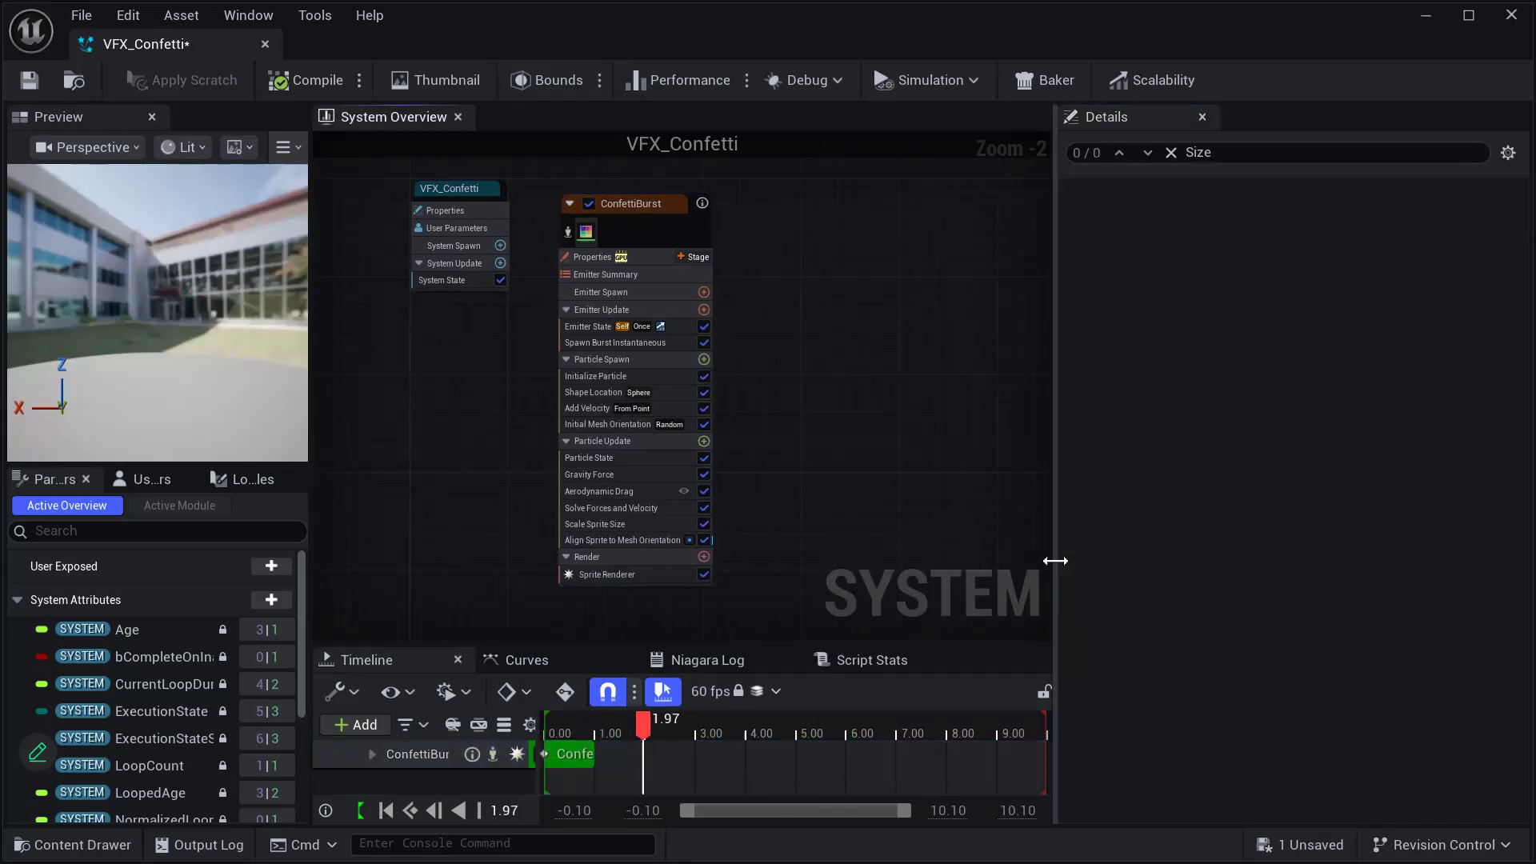
pyautogui.click(634, 201)
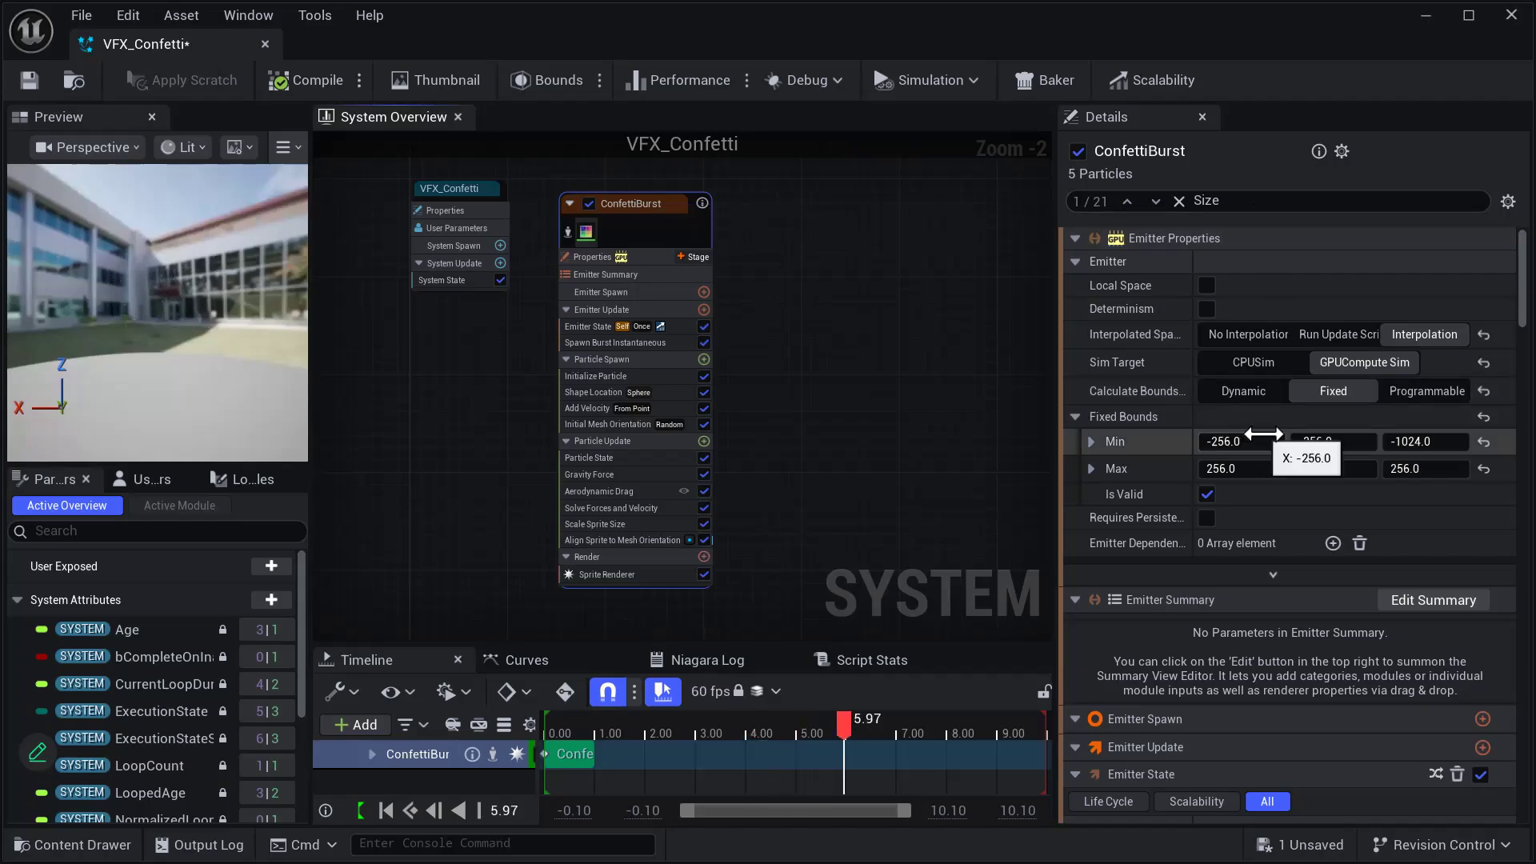
pyautogui.scroll(-8, 1265, 433)
pyautogui.scroll(-6, 1263, 418)
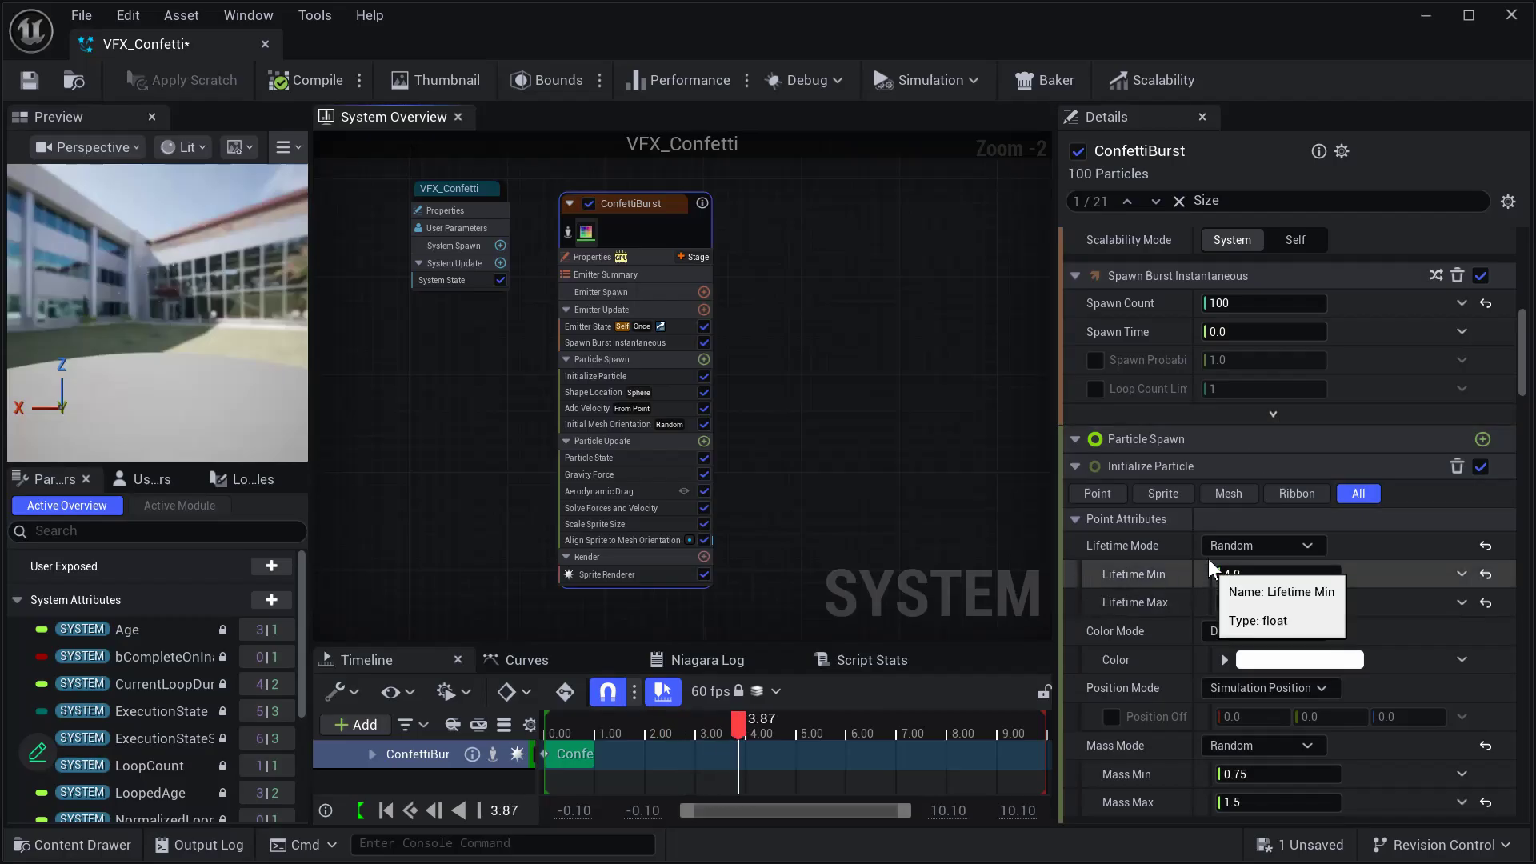
pyautogui.scroll(-5, 1197, 480)
pyautogui.scroll(-2, 1195, 488)
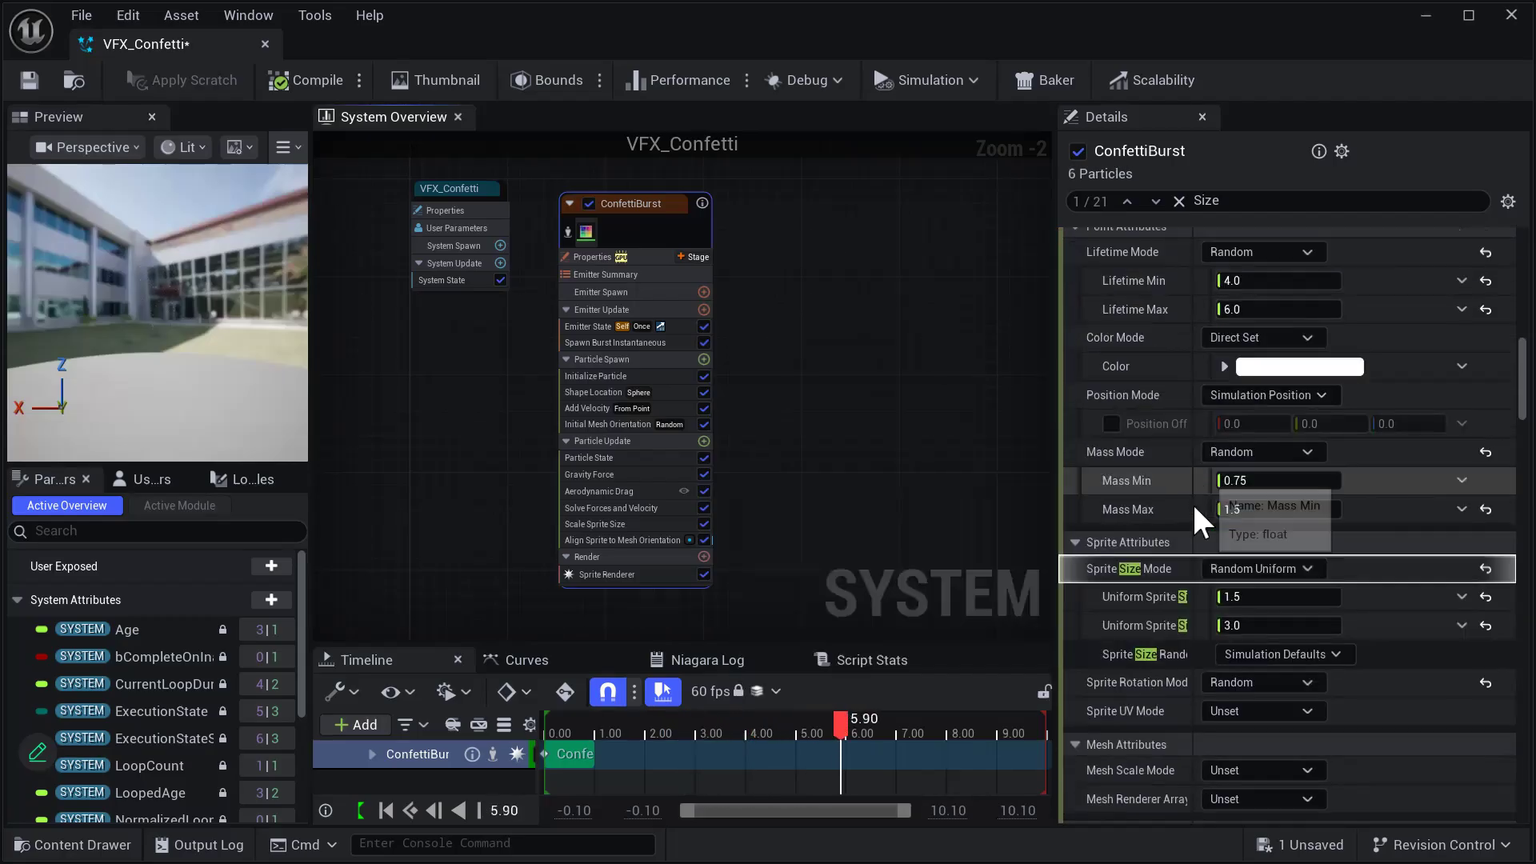
pyautogui.click(1286, 596)
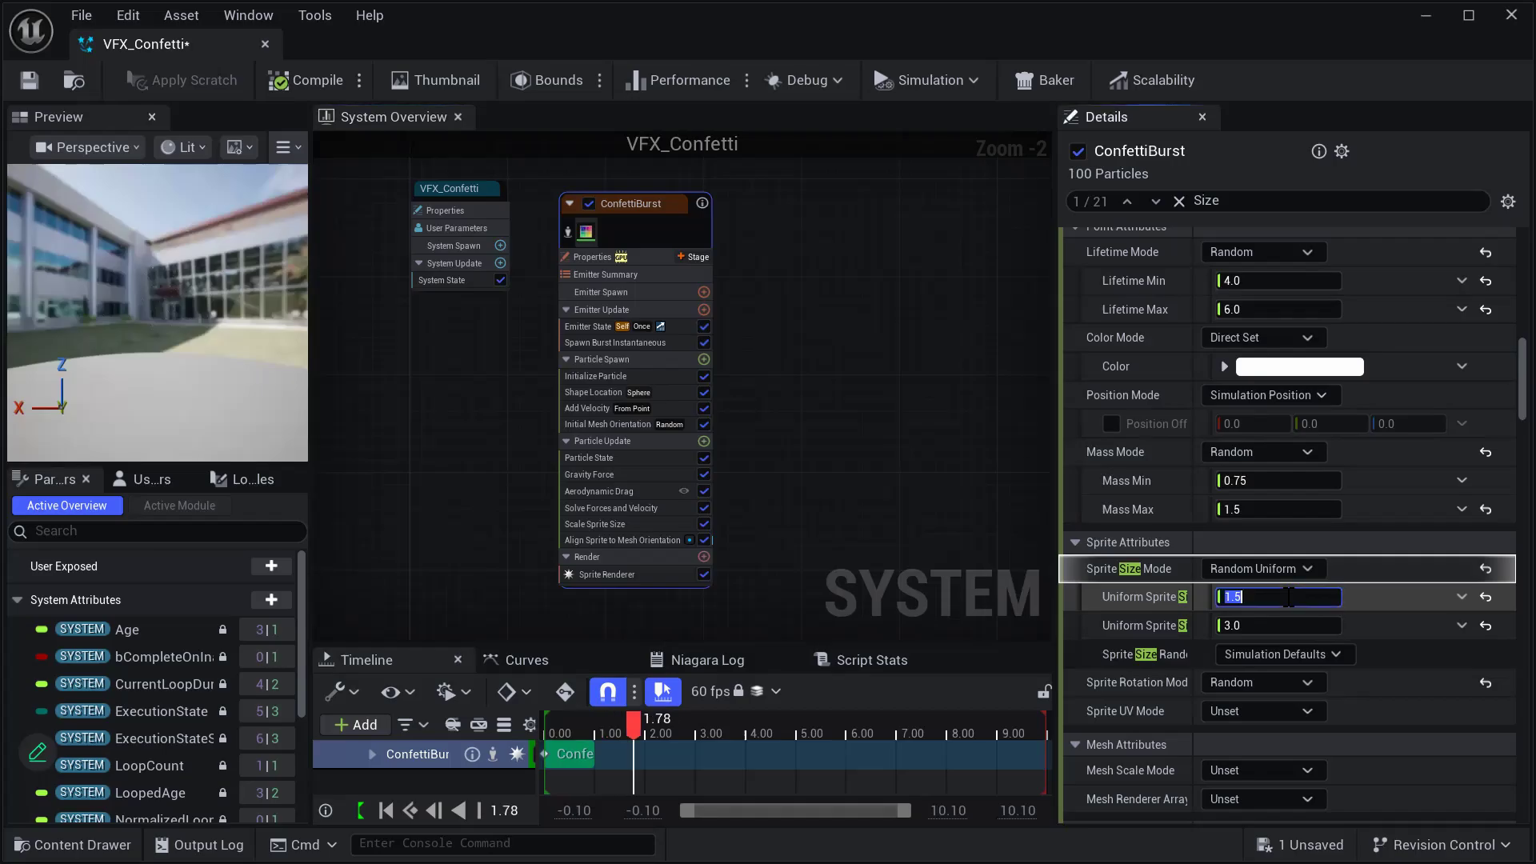
pyautogui.write('20')
pyautogui.press('Tab')
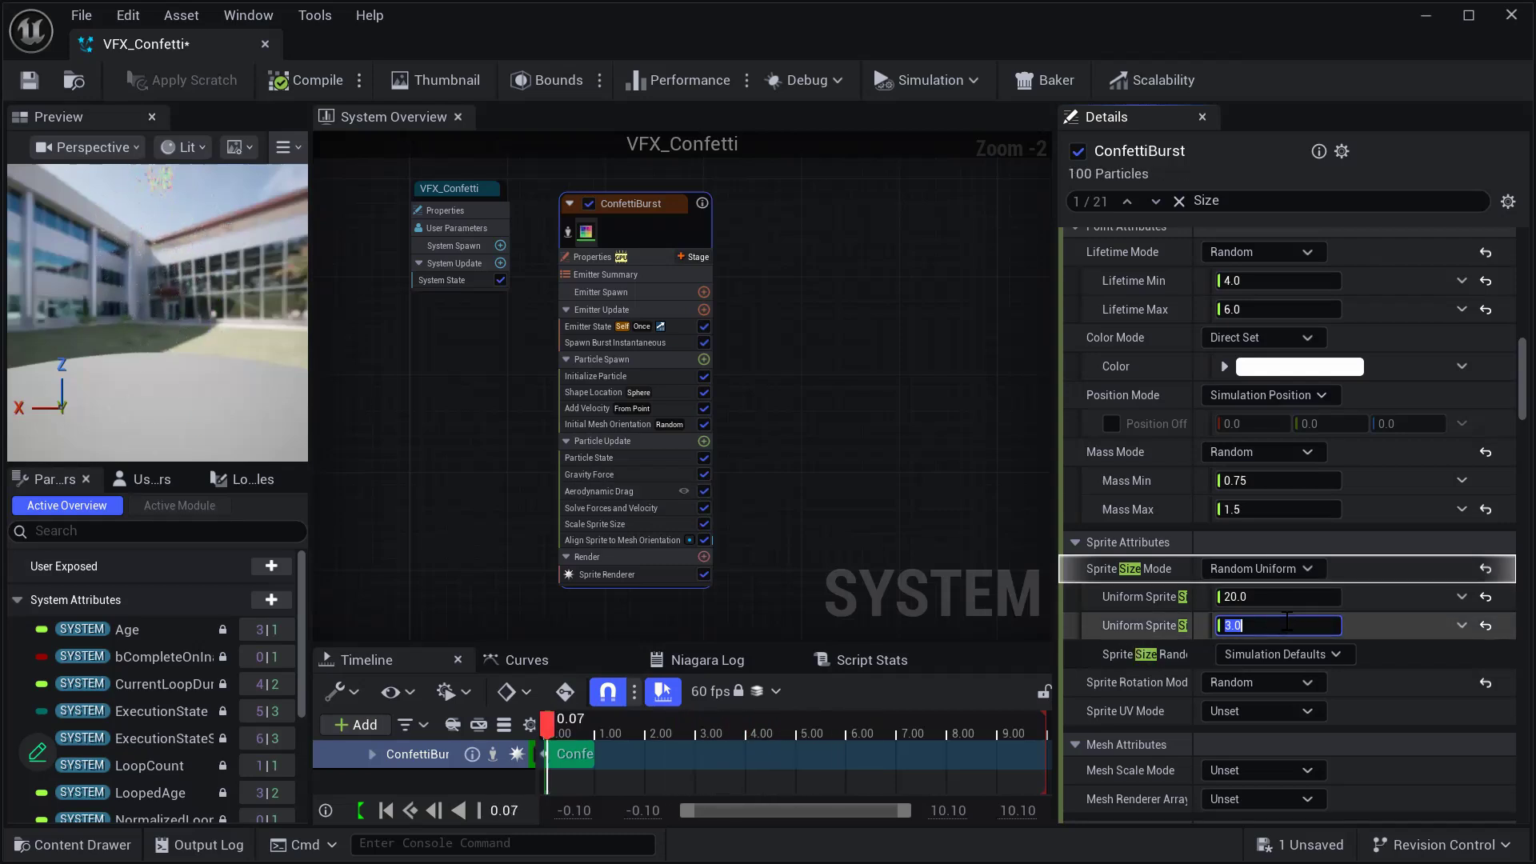
pyautogui.write('10')
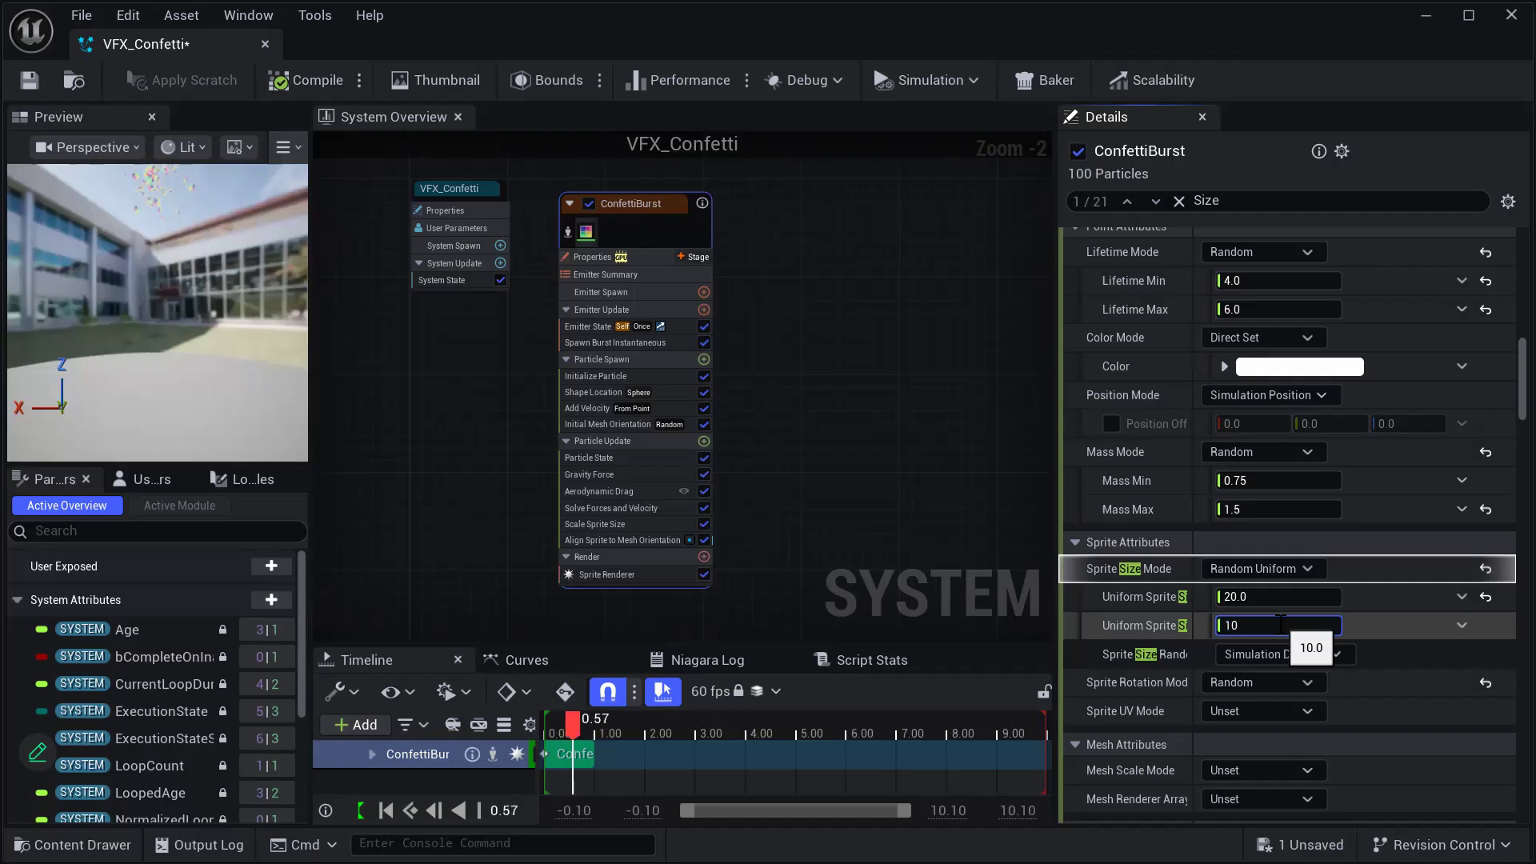
pyautogui.press('Tab')
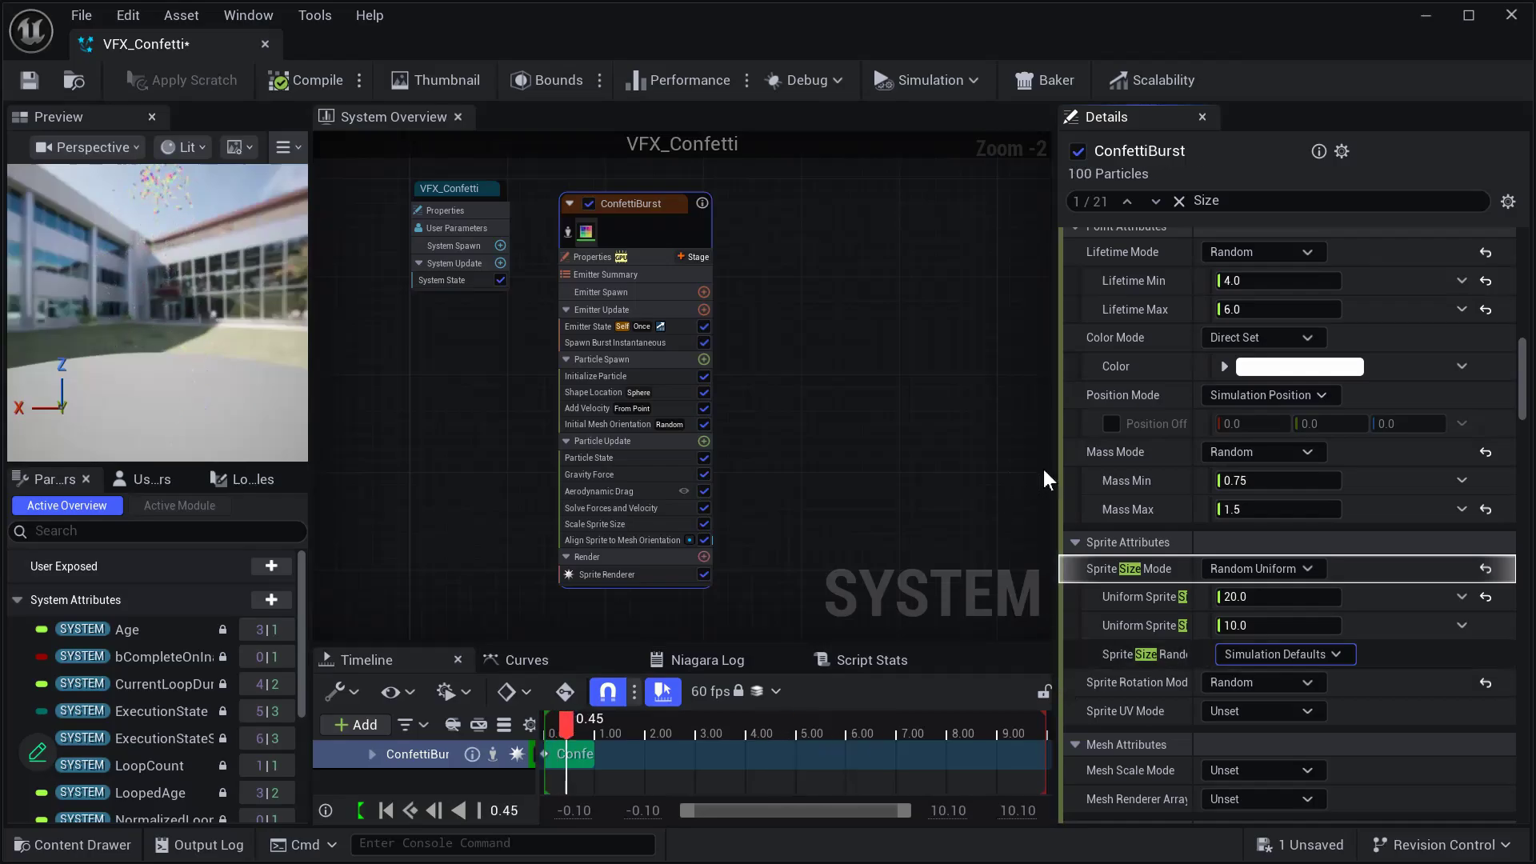
pyautogui.click(840, 389)
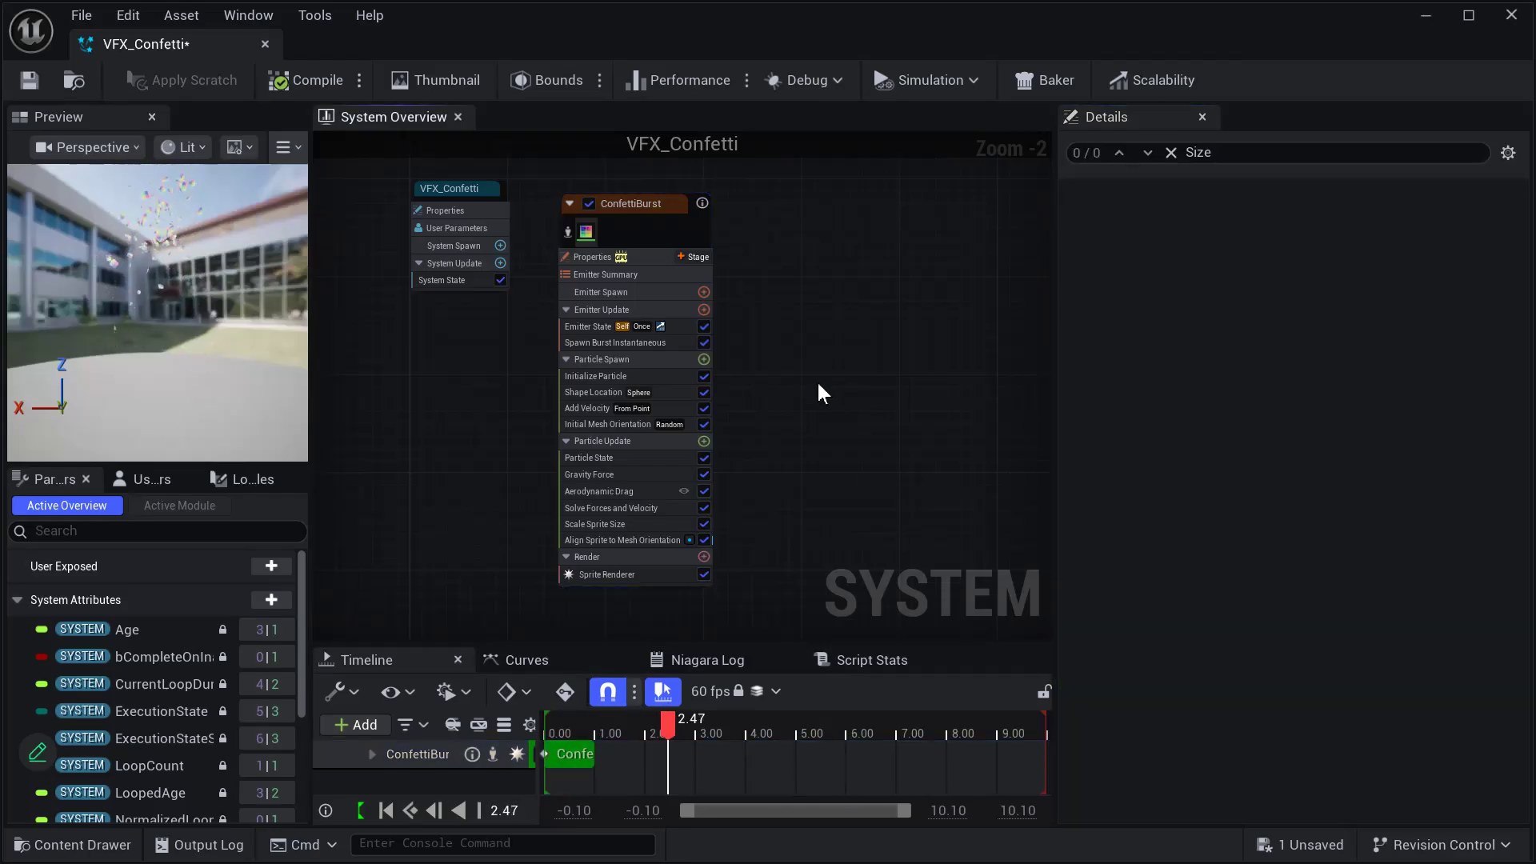
pyautogui.click(26, 91)
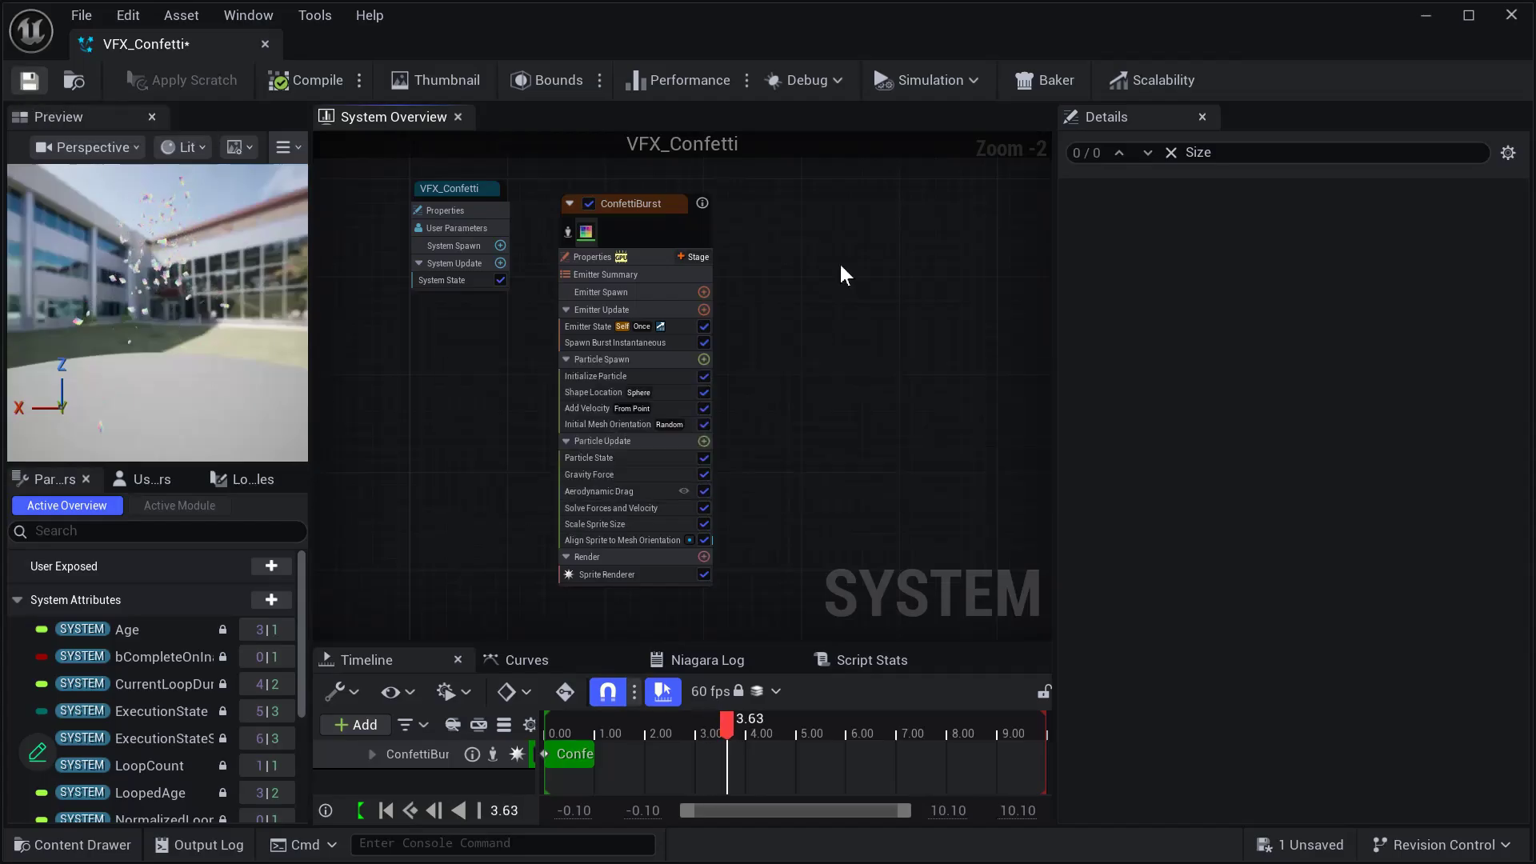
# - Move the VFX_Confetti system node slightly down, set its System State loop behavior to Once, and save
pyautogui.click(450, 187)
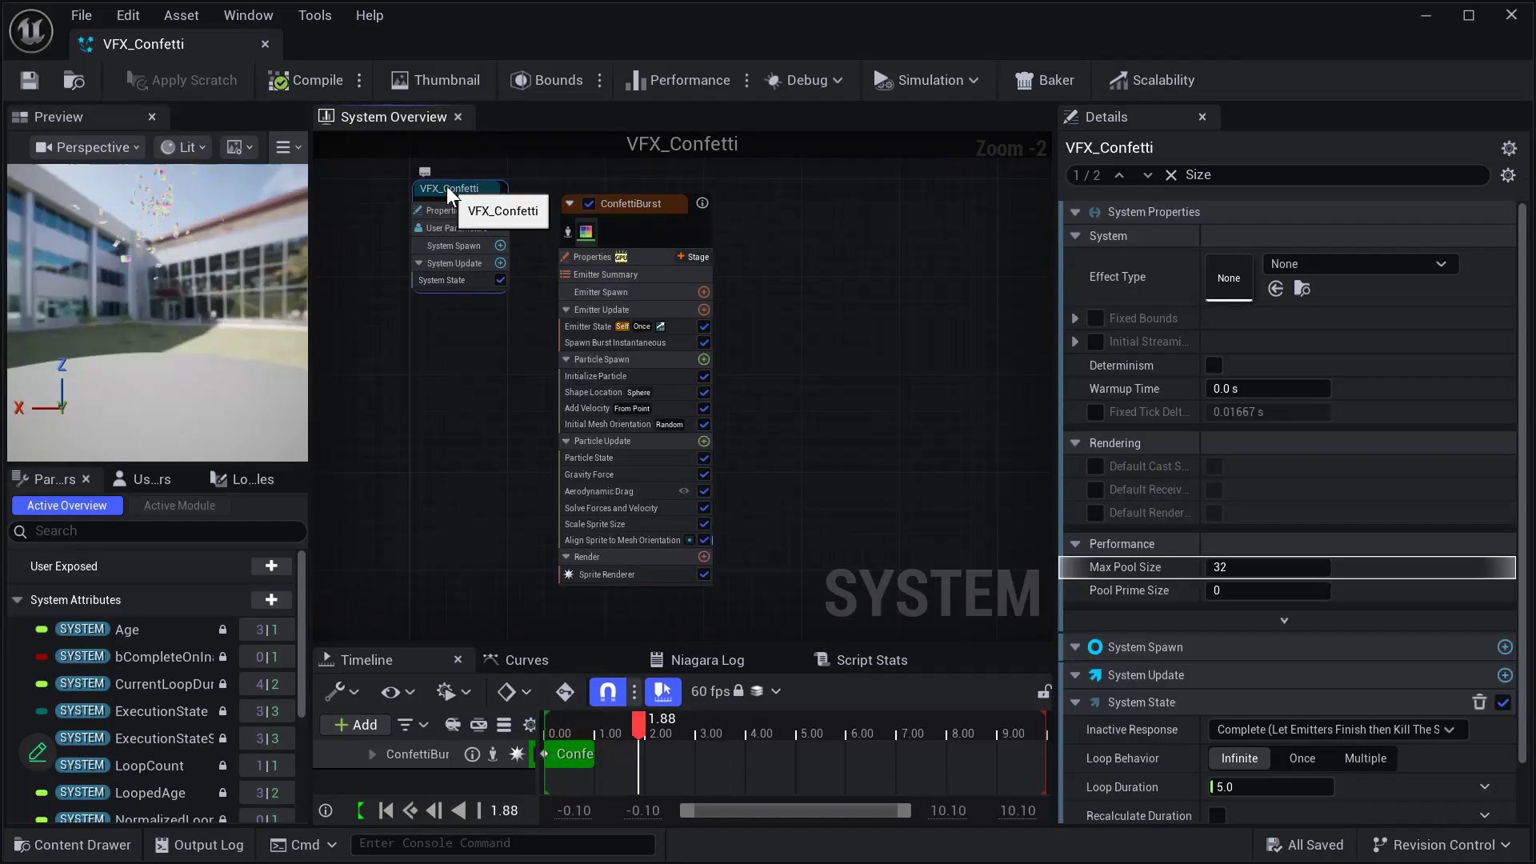
pyautogui.moveTo(452, 185); pyautogui.dragTo(447, 213)
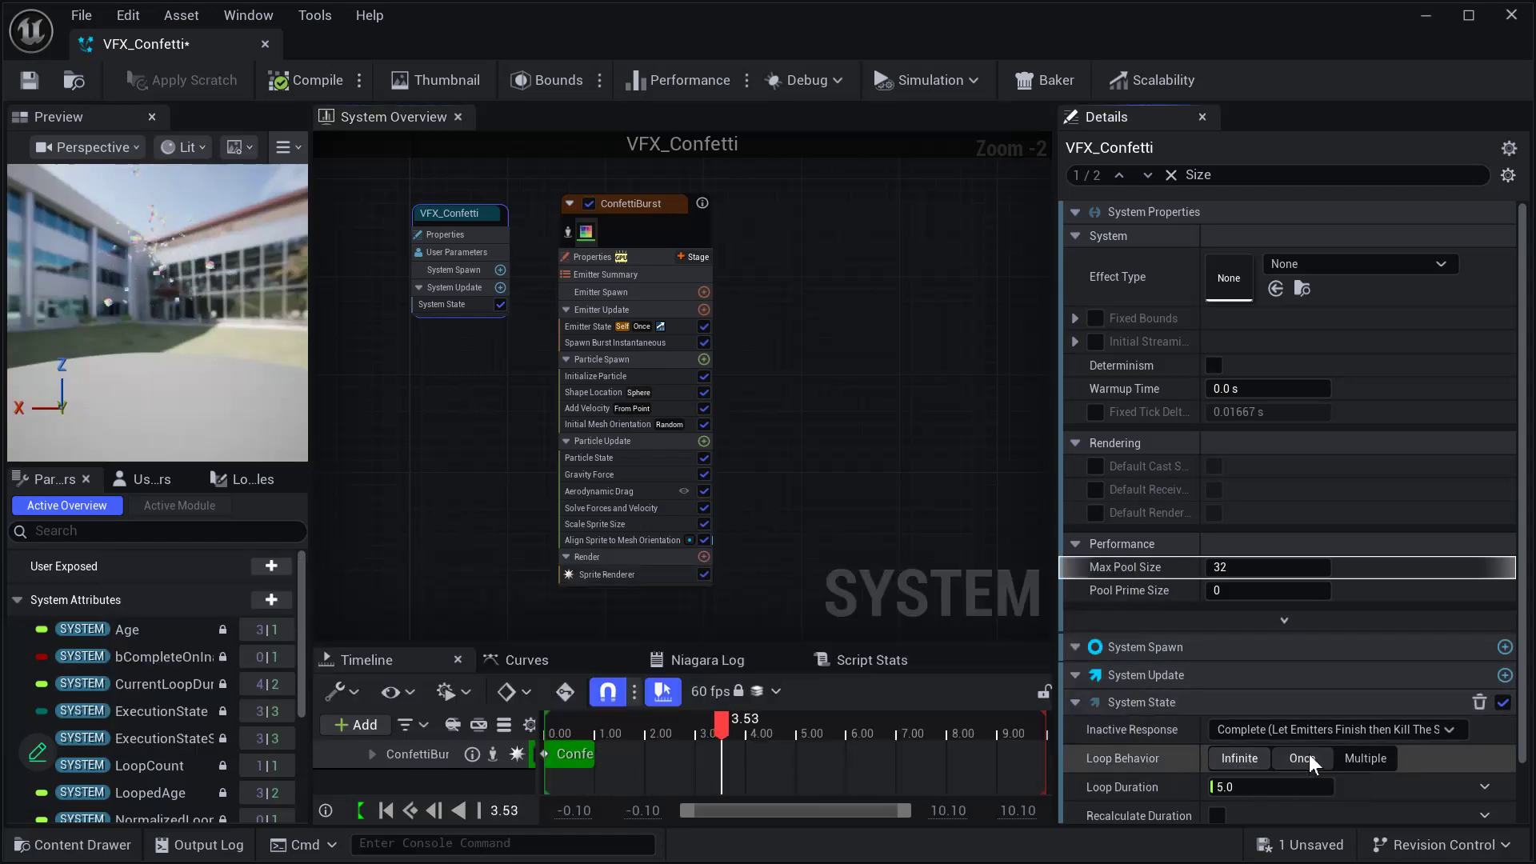
pyautogui.click(1306, 757)
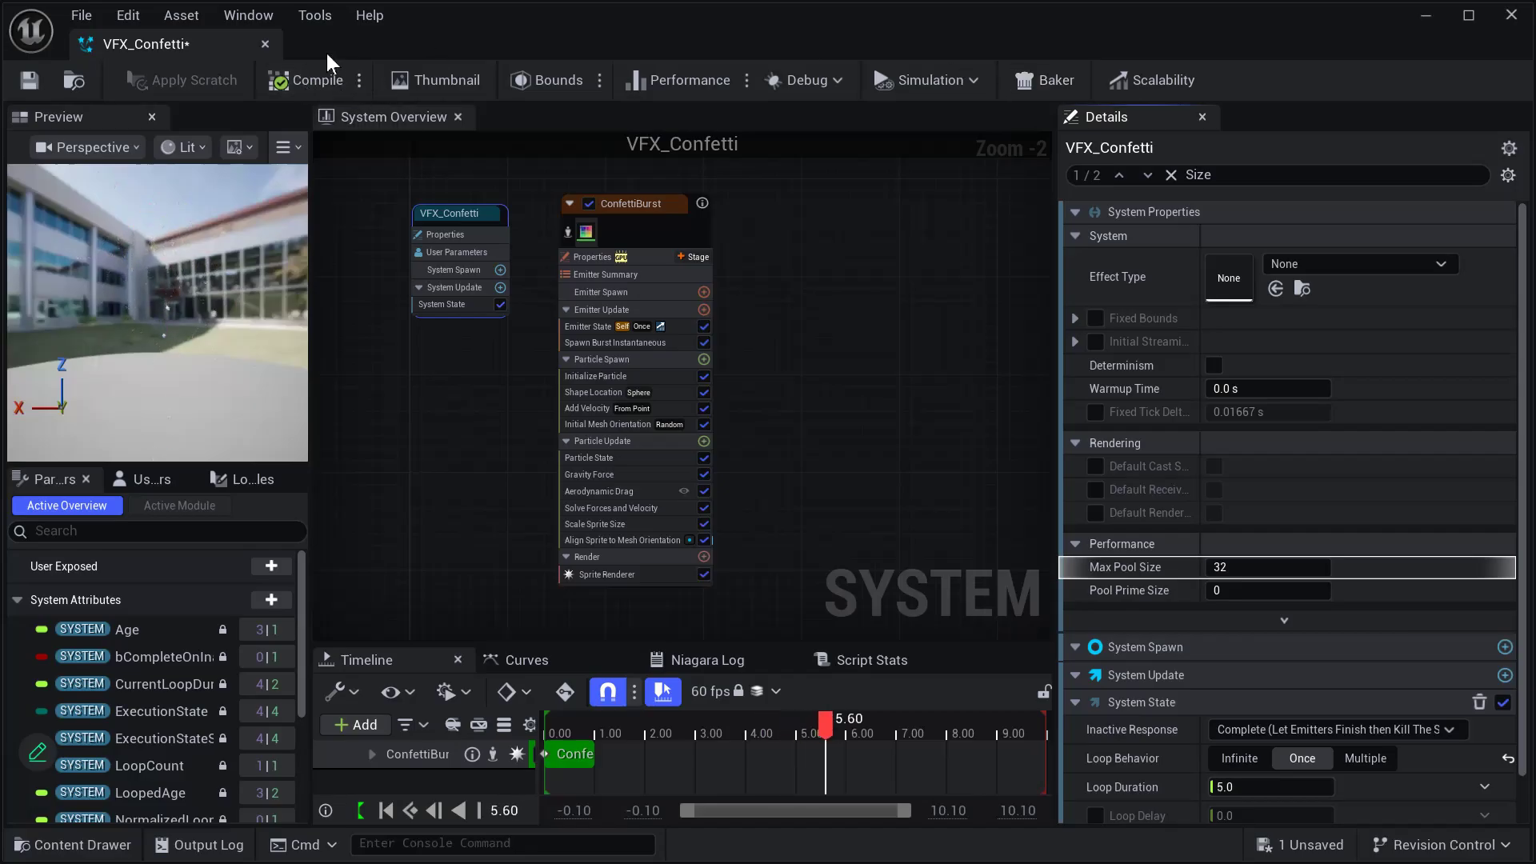
pyautogui.click(29, 80)
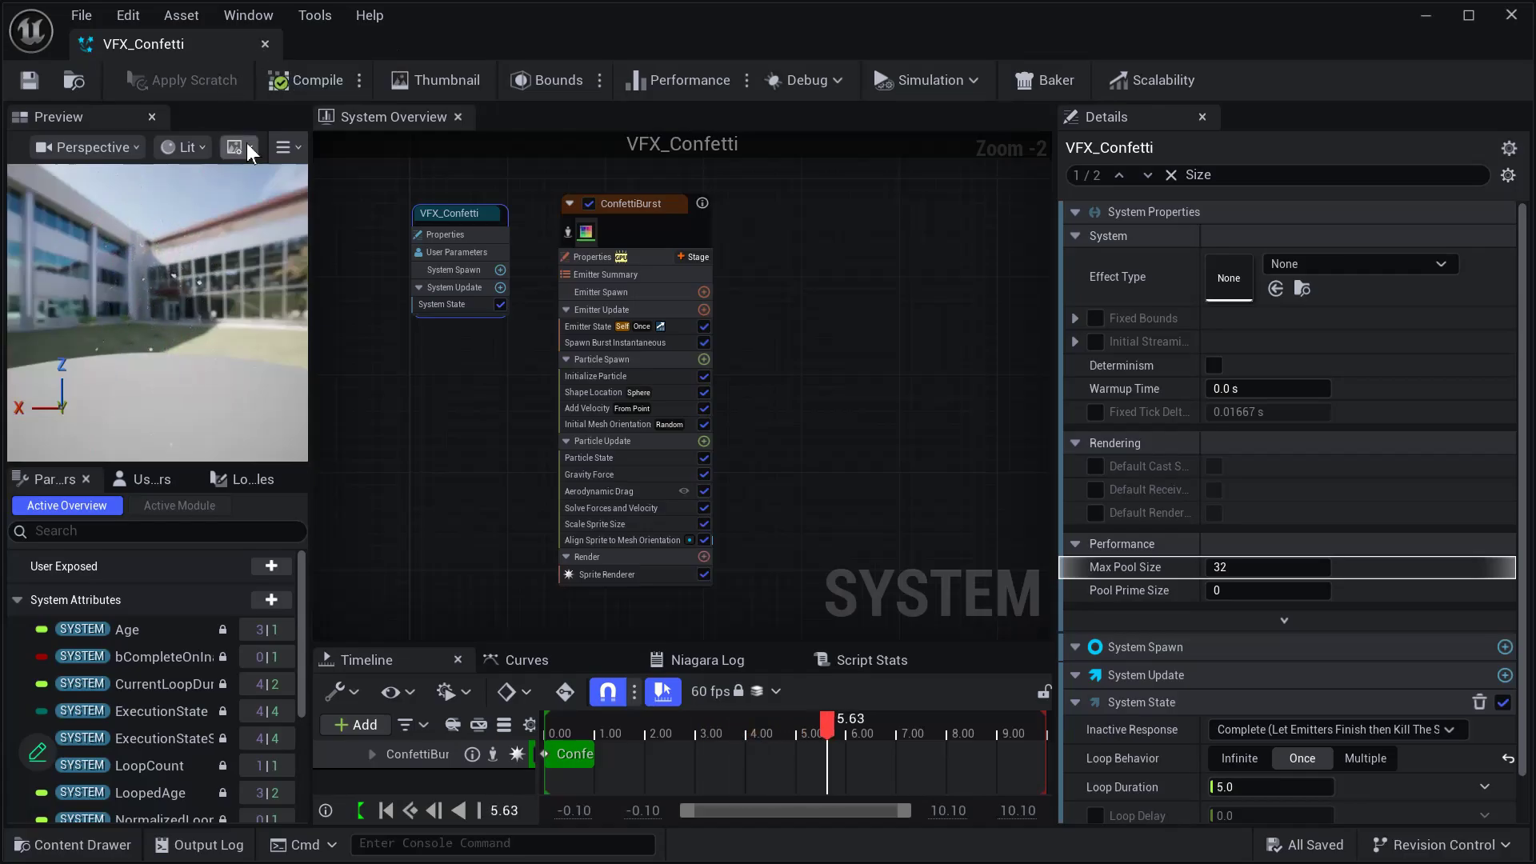
# - Try a different Mass Min in ConfettiBurst's Initialize Particle module, reset it to its default, and save the system
pyautogui.click(608, 201)
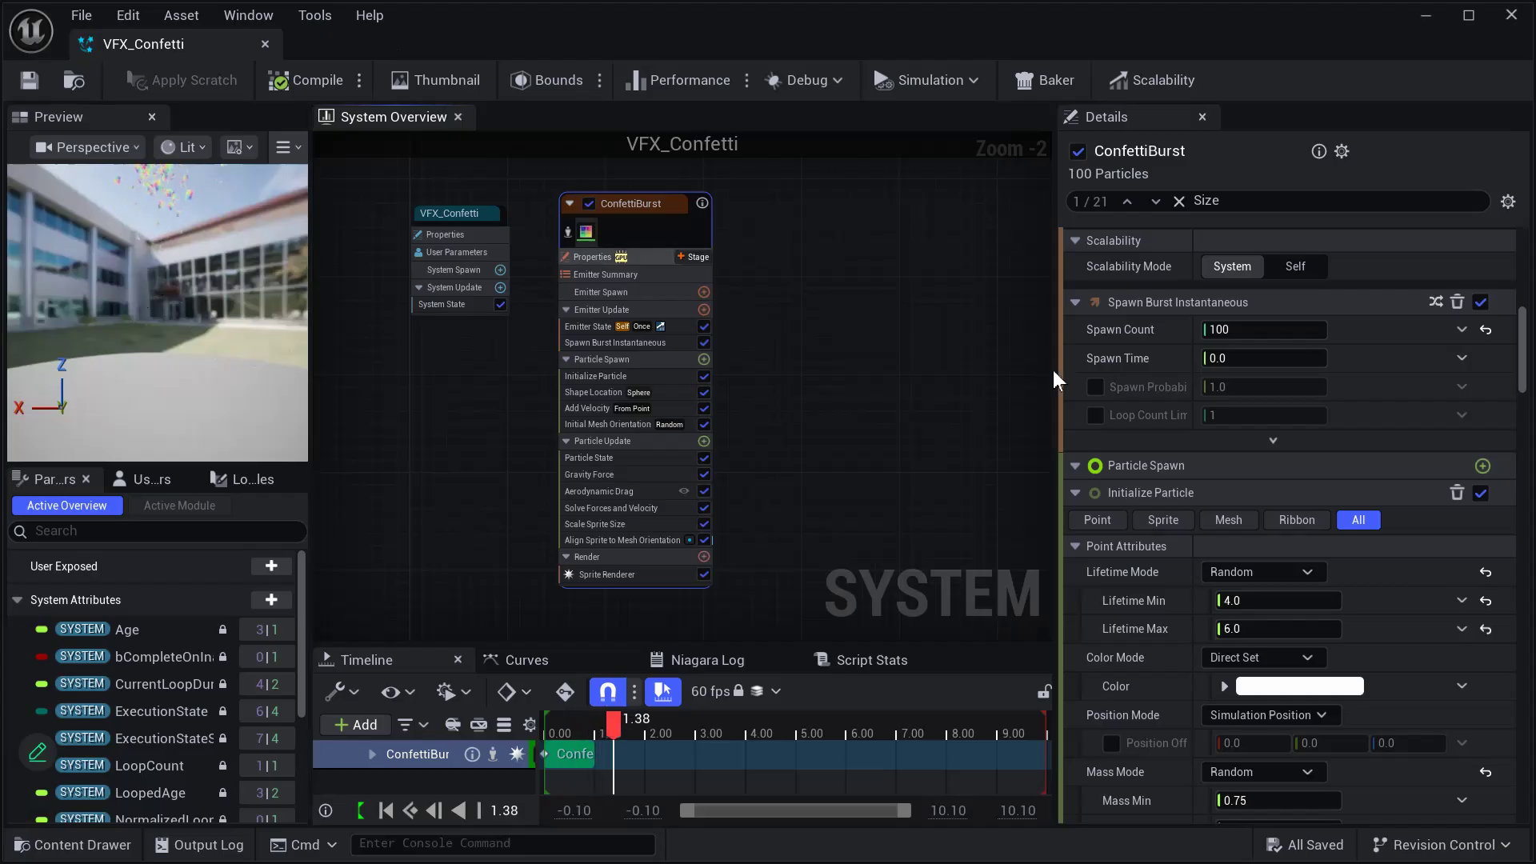
pyautogui.scroll(-1, 1360, 363)
pyautogui.scroll(-4, 1360, 363)
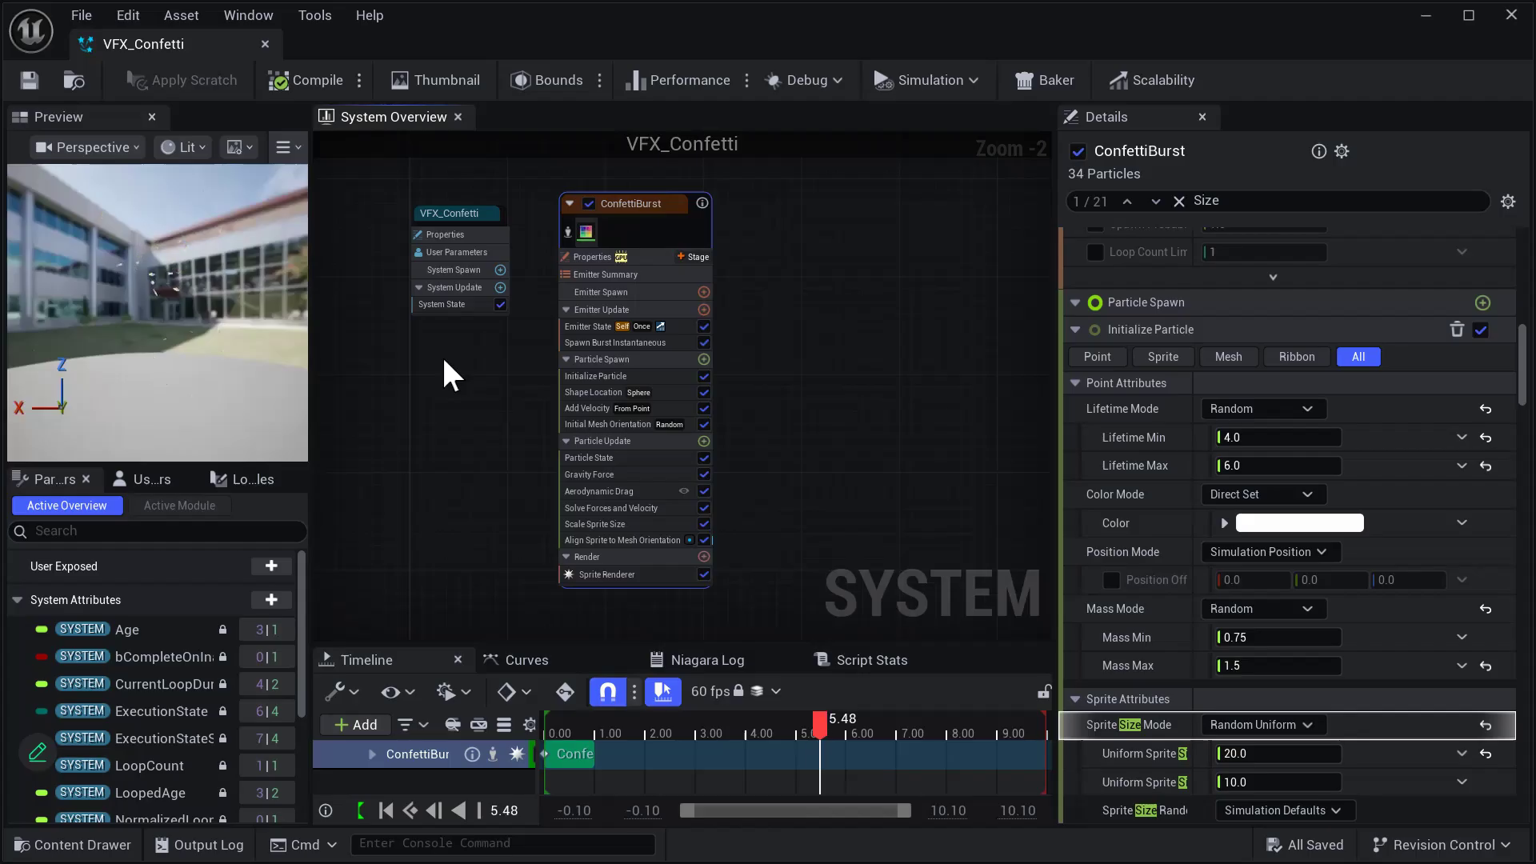
pyautogui.scroll(-2, 1108, 382)
pyautogui.moveTo(1248, 572); pyautogui.dragTo(1281, 571)
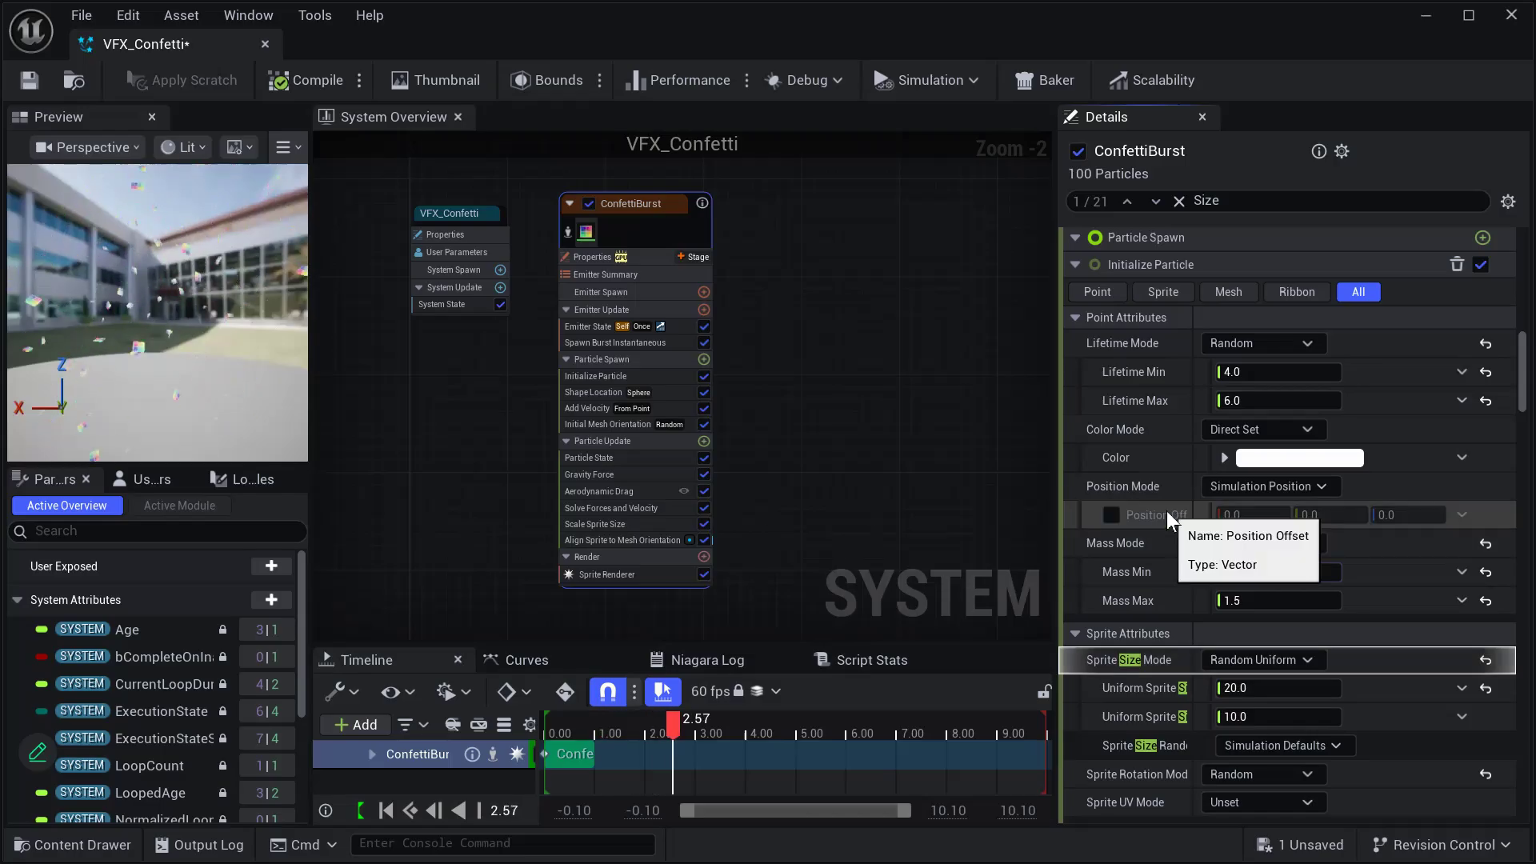
pyautogui.click(1479, 570)
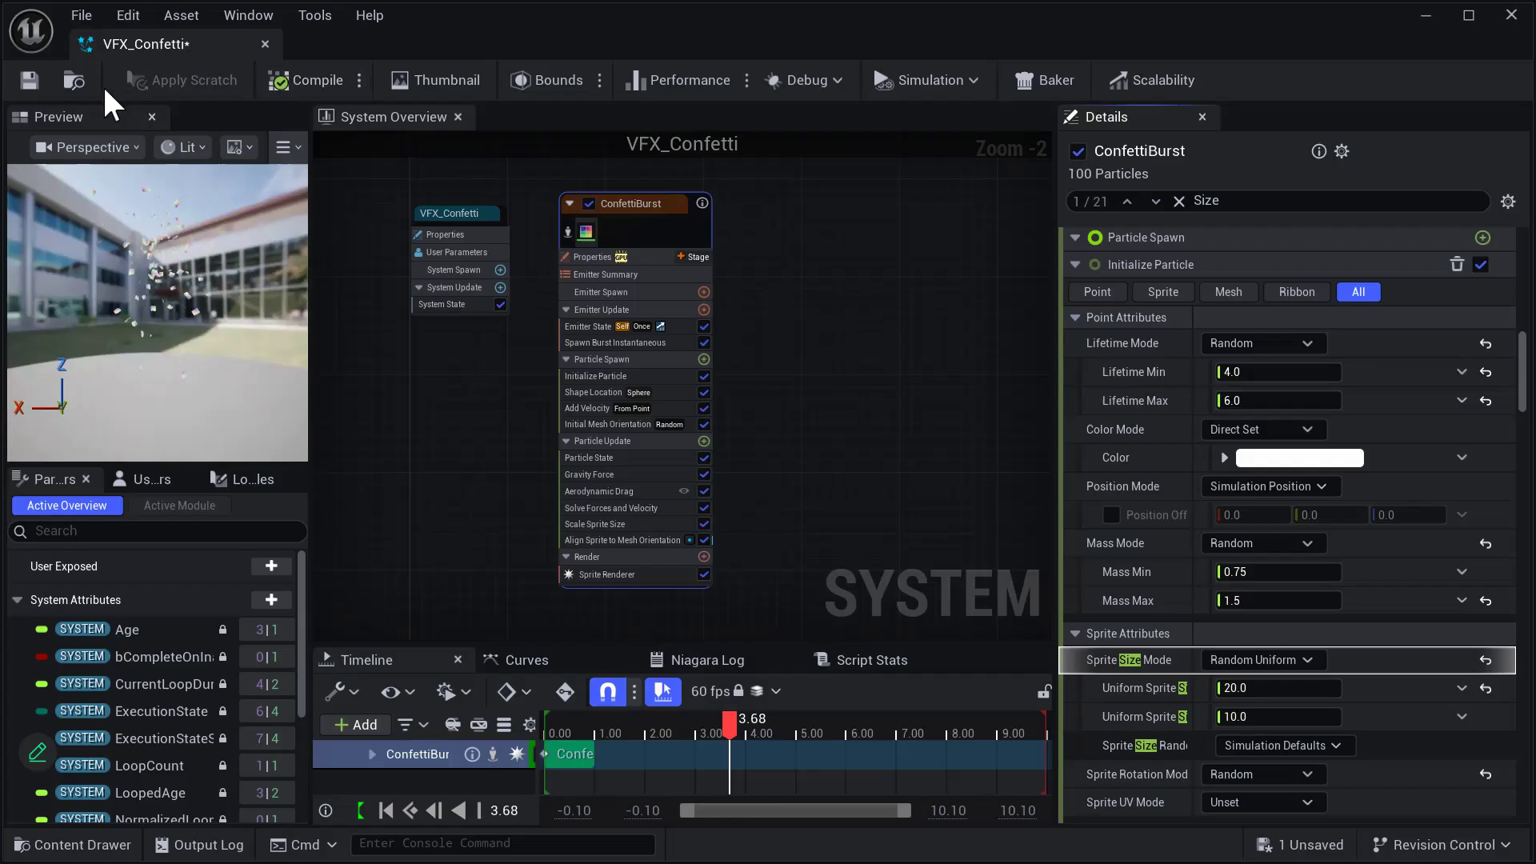
pyautogui.click(24, 80)
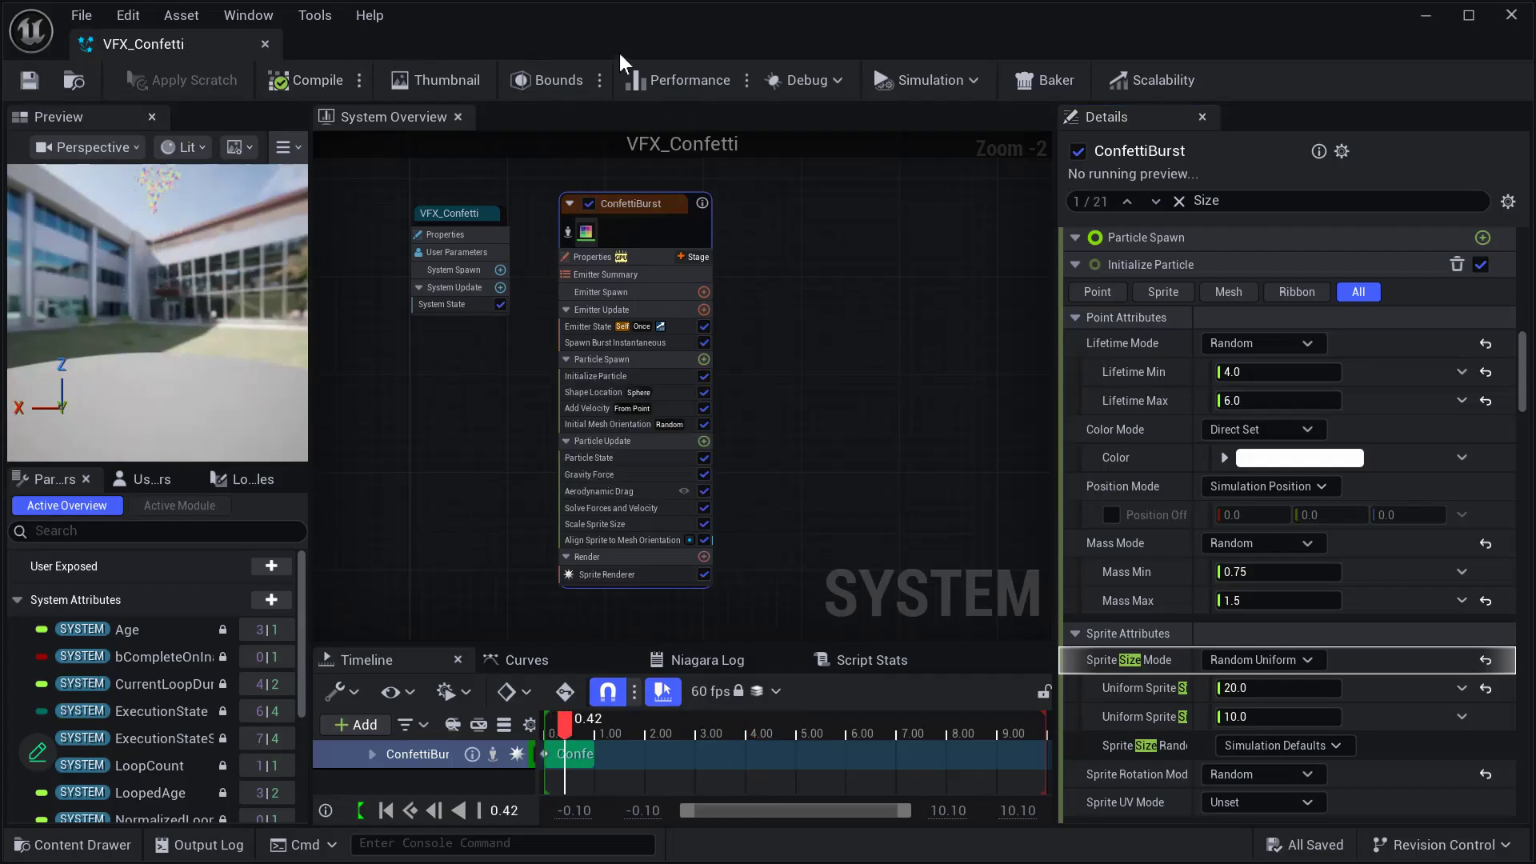
# - Return to the Soccer level editor and check the available play mode options
pyautogui.hotkey('alt', 'Tab')
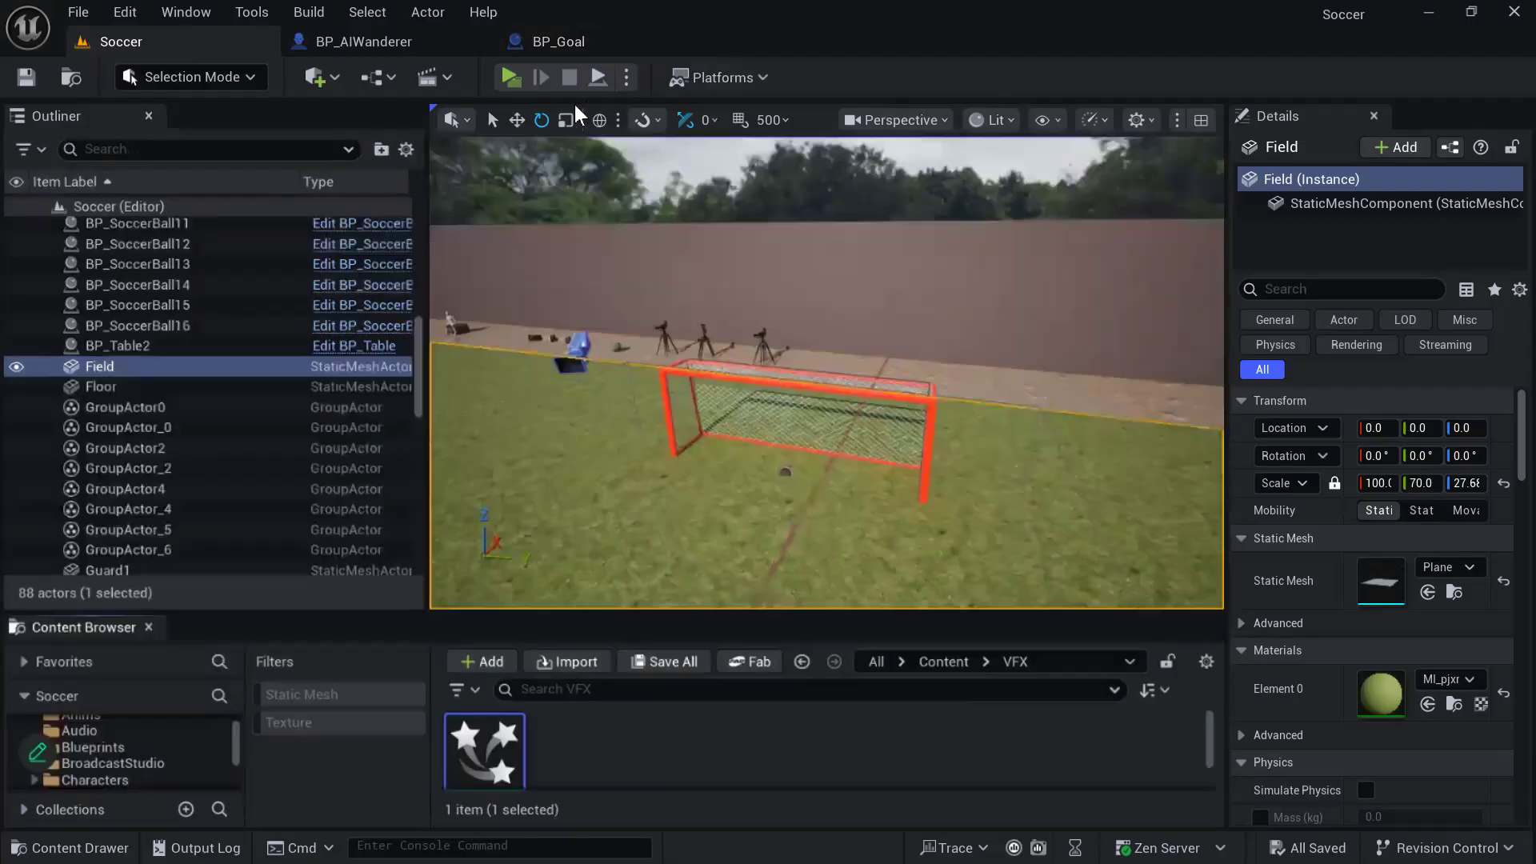
pyautogui.click(627, 78)
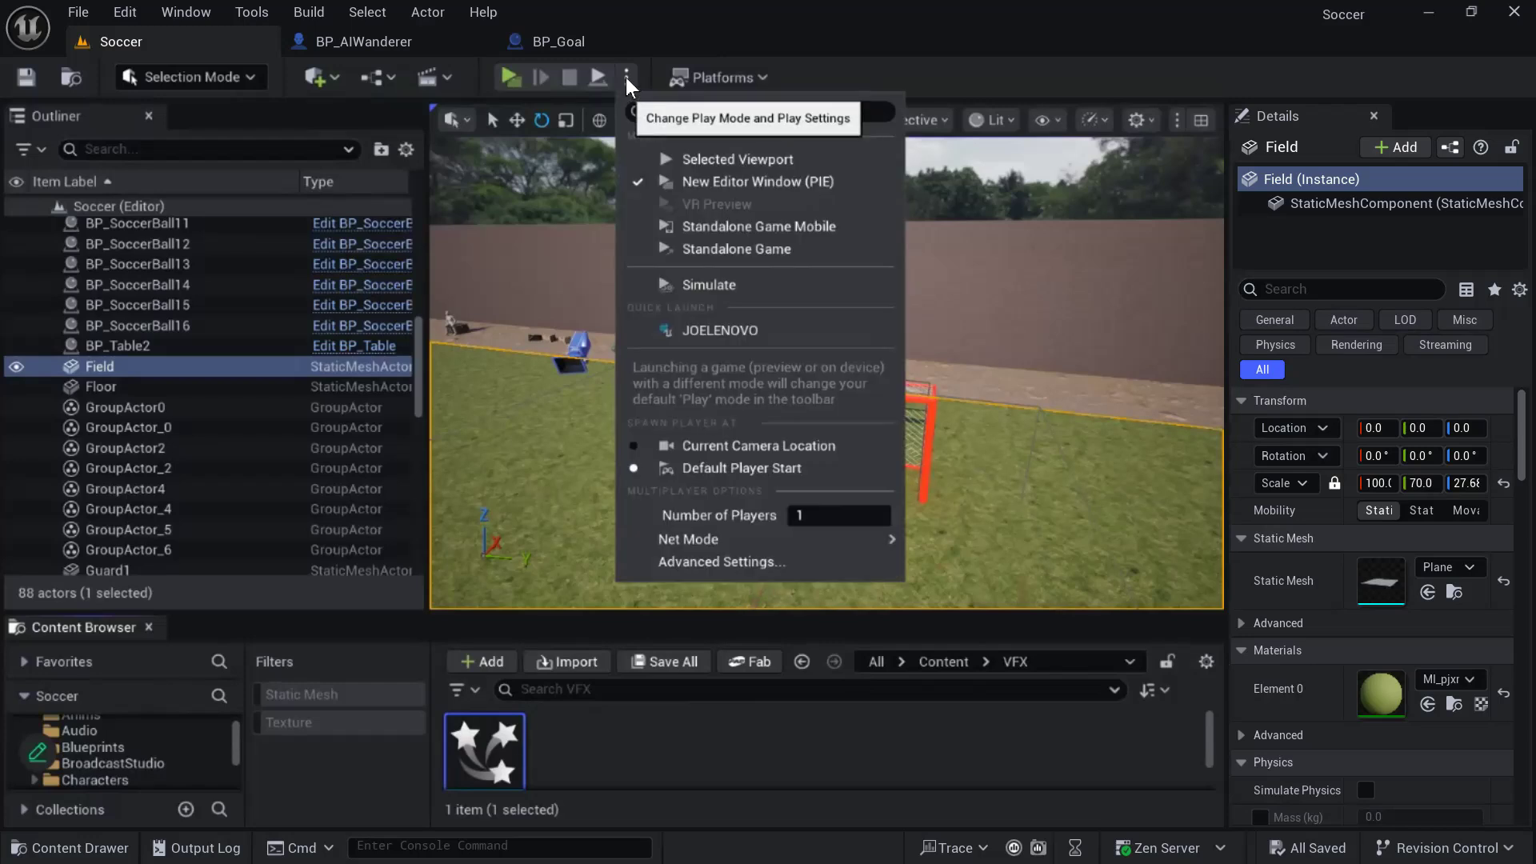
pyautogui.click(626, 76)
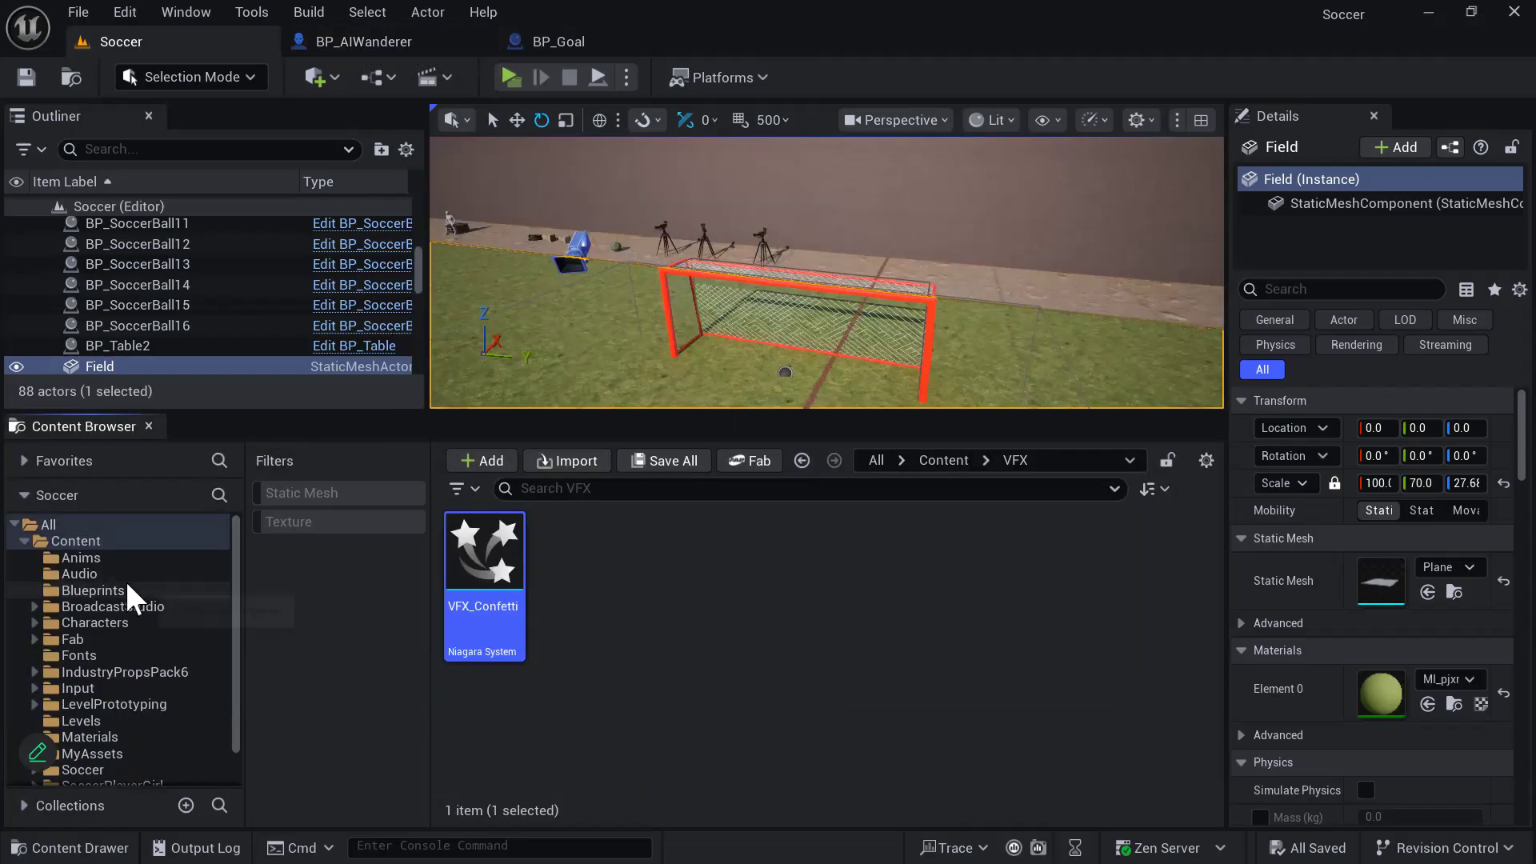
# - Open the WBP_UI widget from the Blueprints folder for editing
pyautogui.click(127, 586)
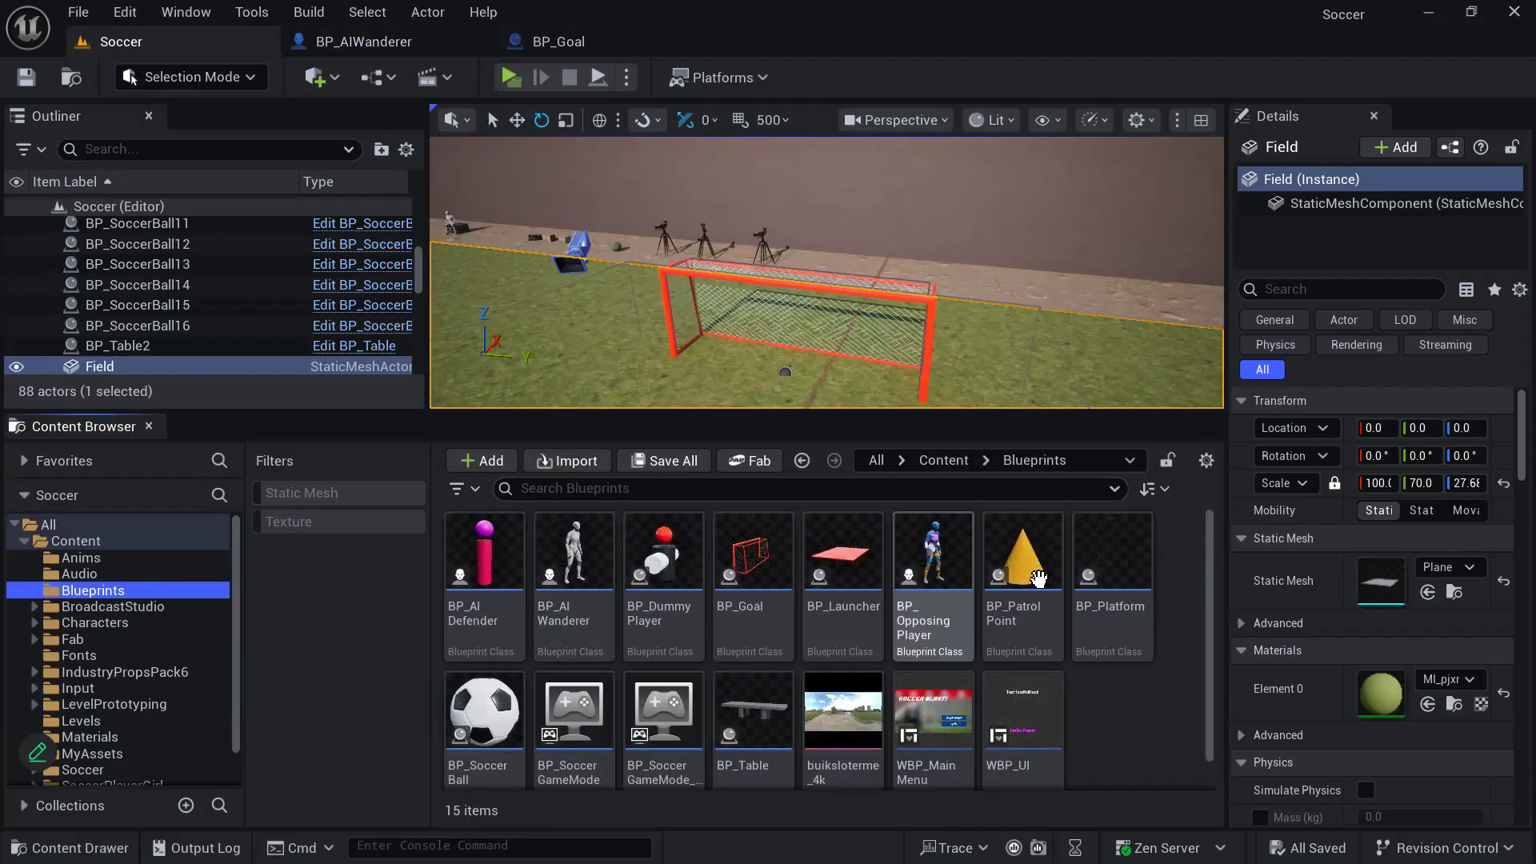
pyautogui.click(1140, 737)
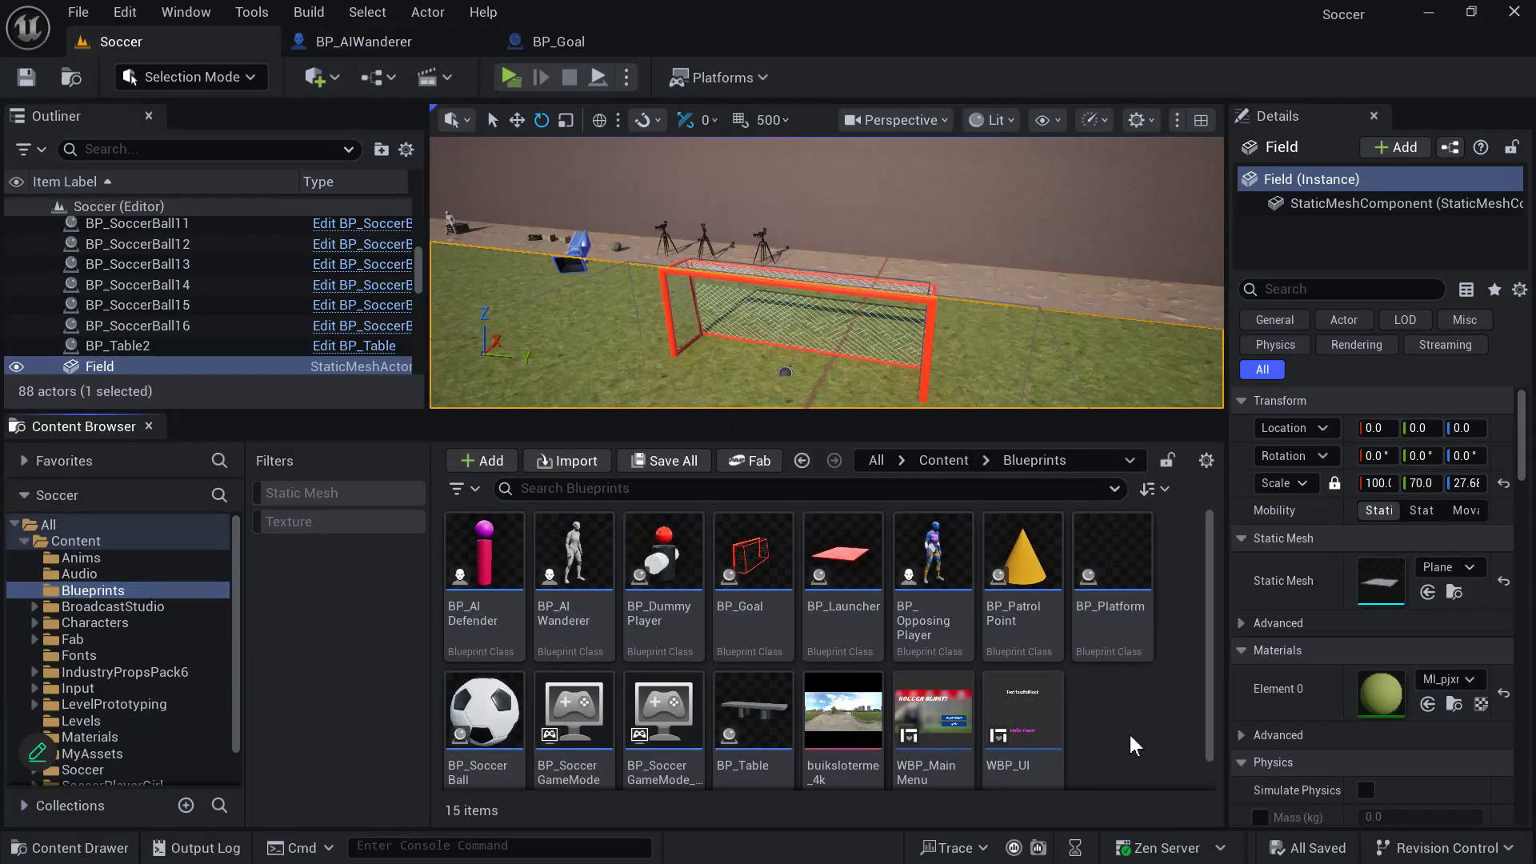
pyautogui.click(1030, 700)
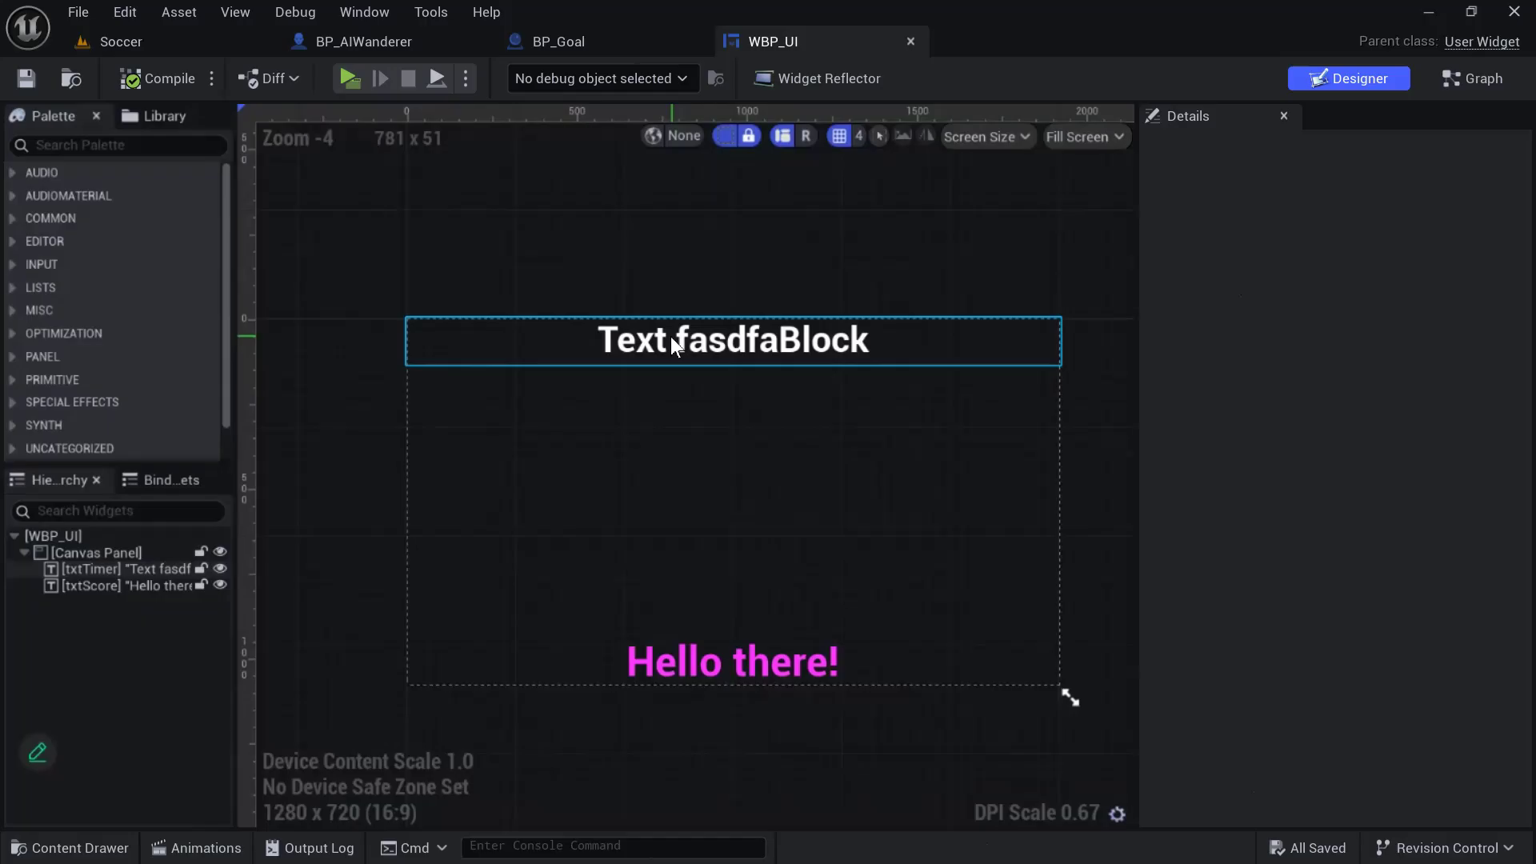
# - Set the font family of the txtTimer and txtScore text blocks to ACMESecretAgentBB_Reg_Font
pyautogui.click(670, 337)
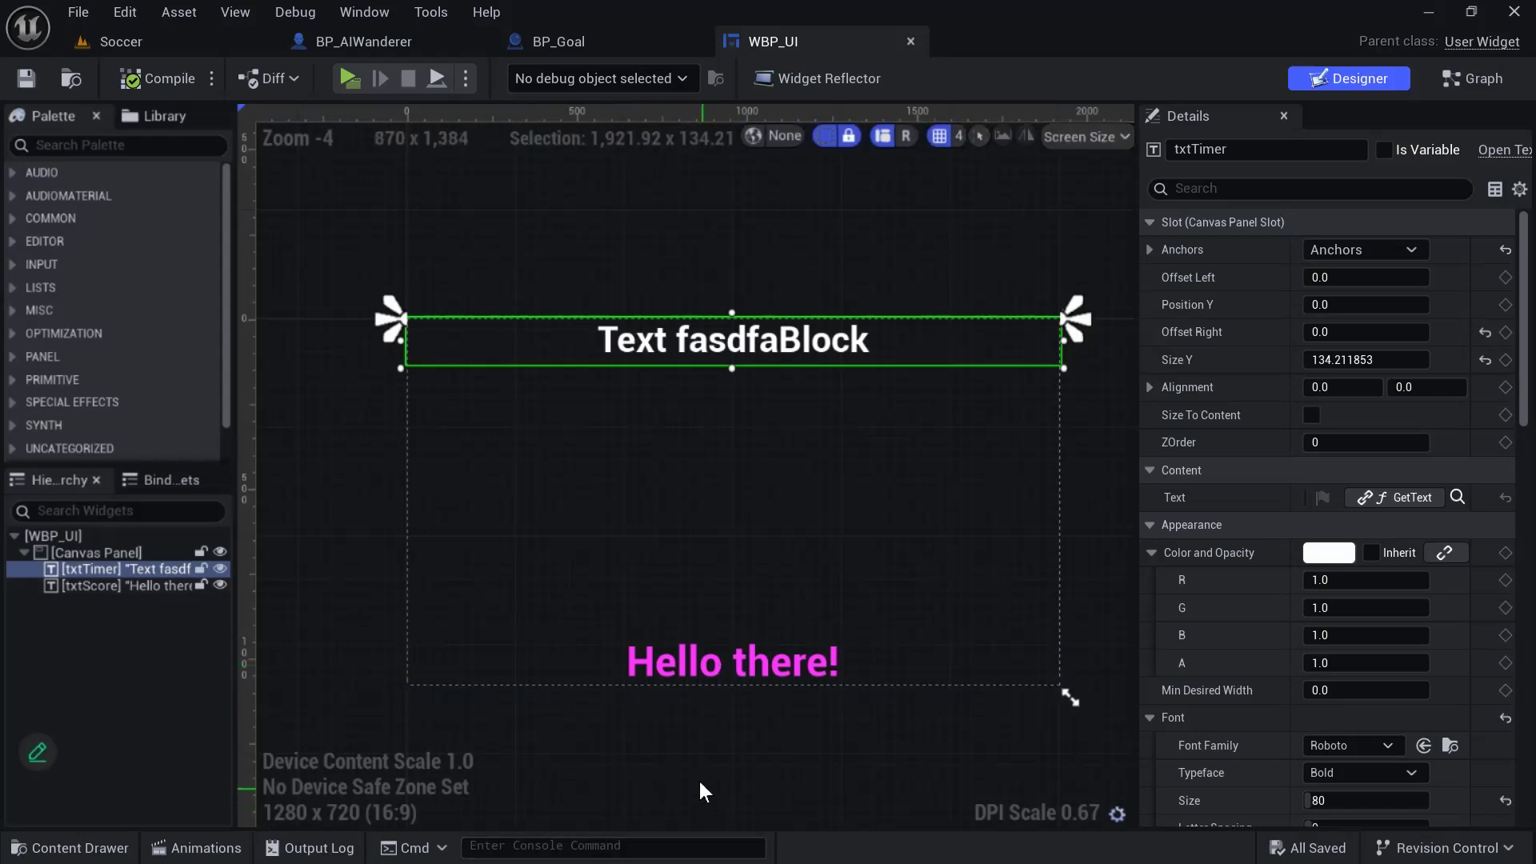
pyautogui.click(1389, 750)
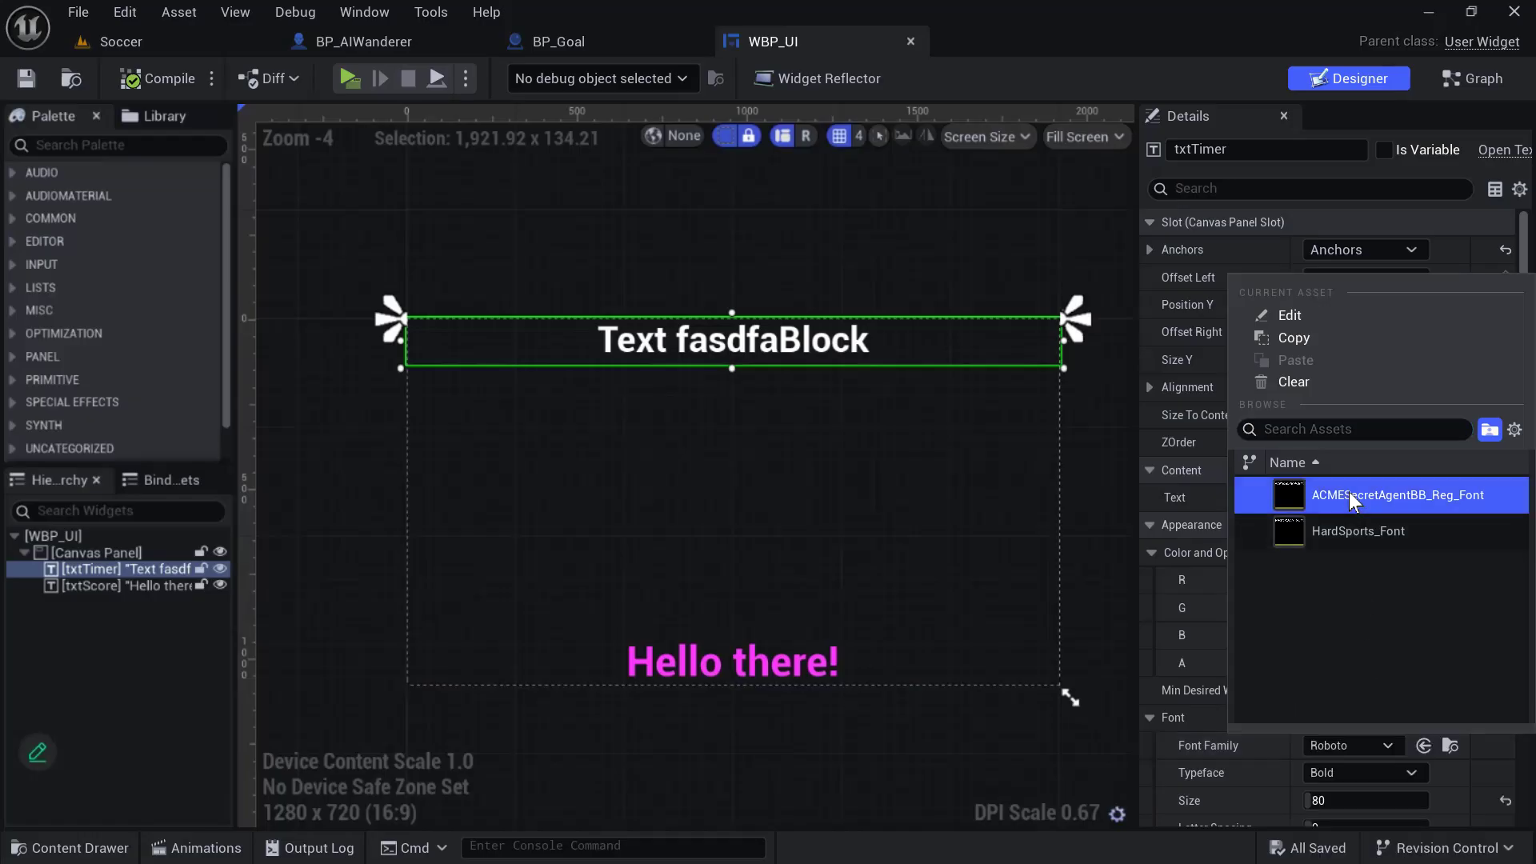
pyautogui.click(1349, 492)
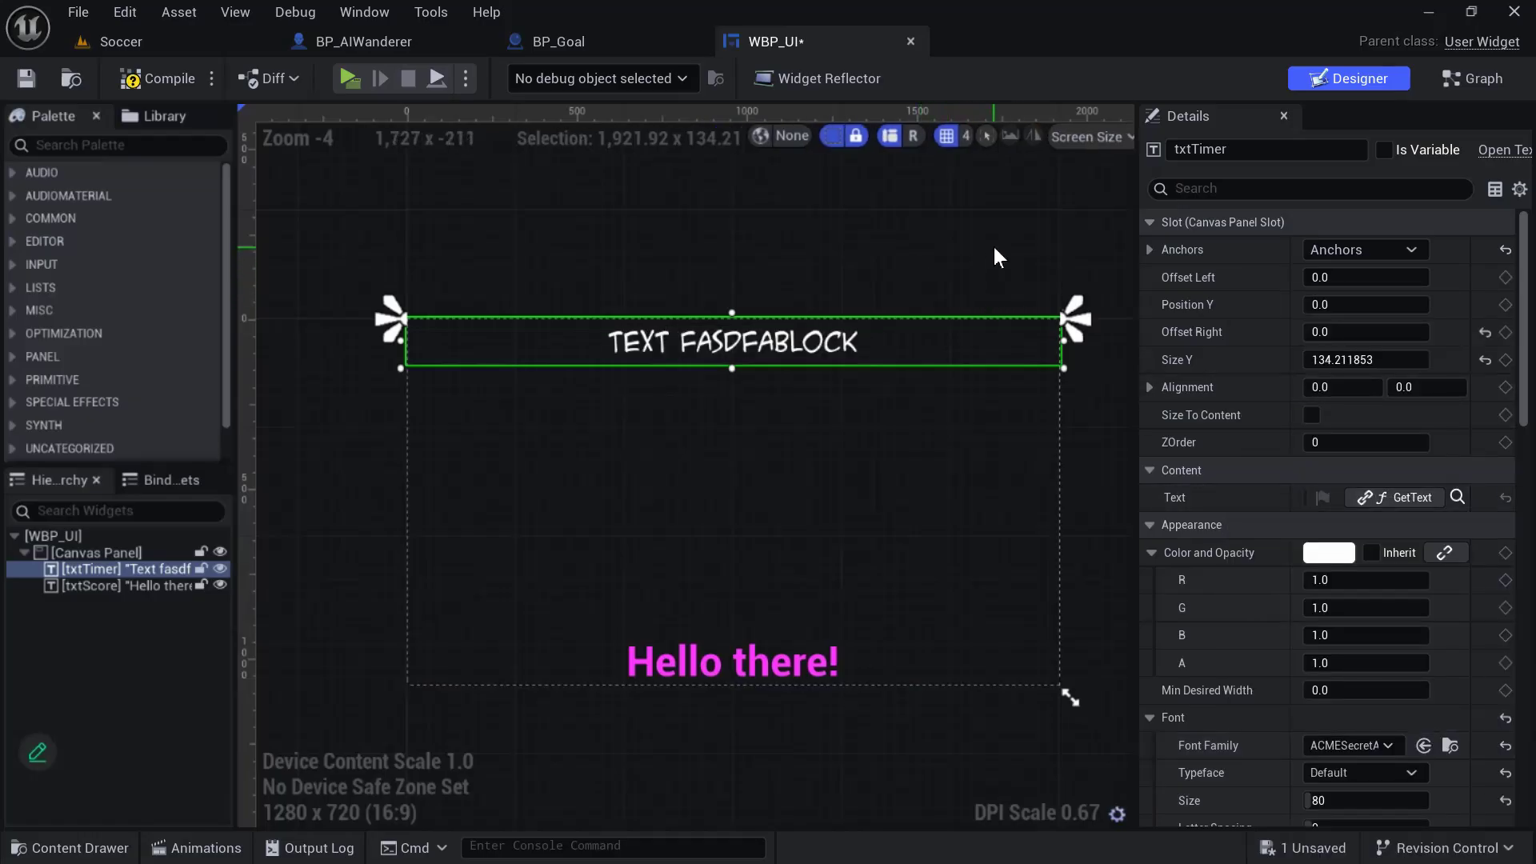
pyautogui.click(783, 667)
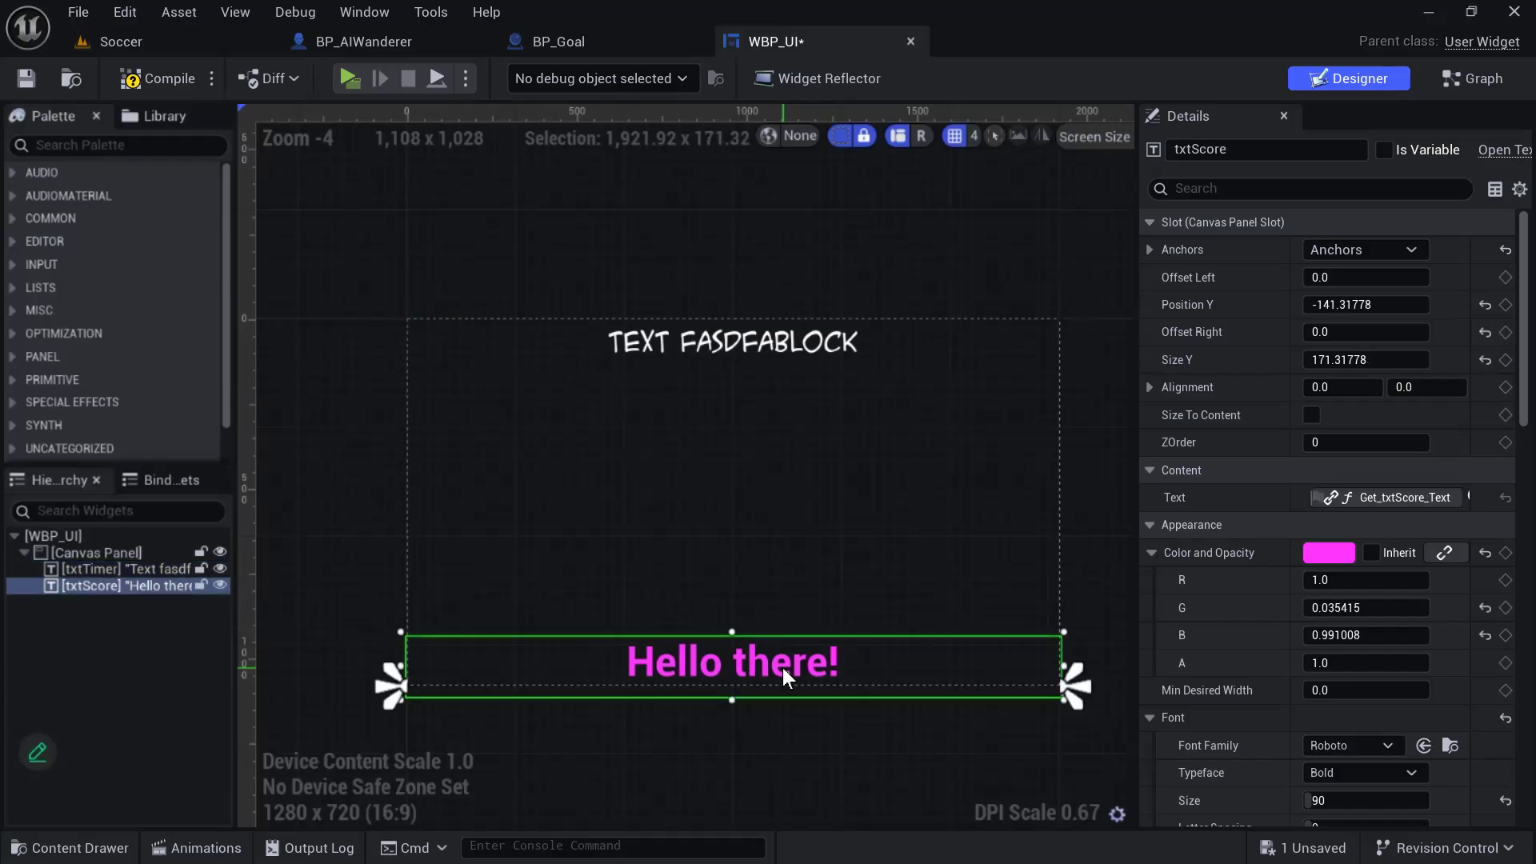
pyautogui.click(1397, 746)
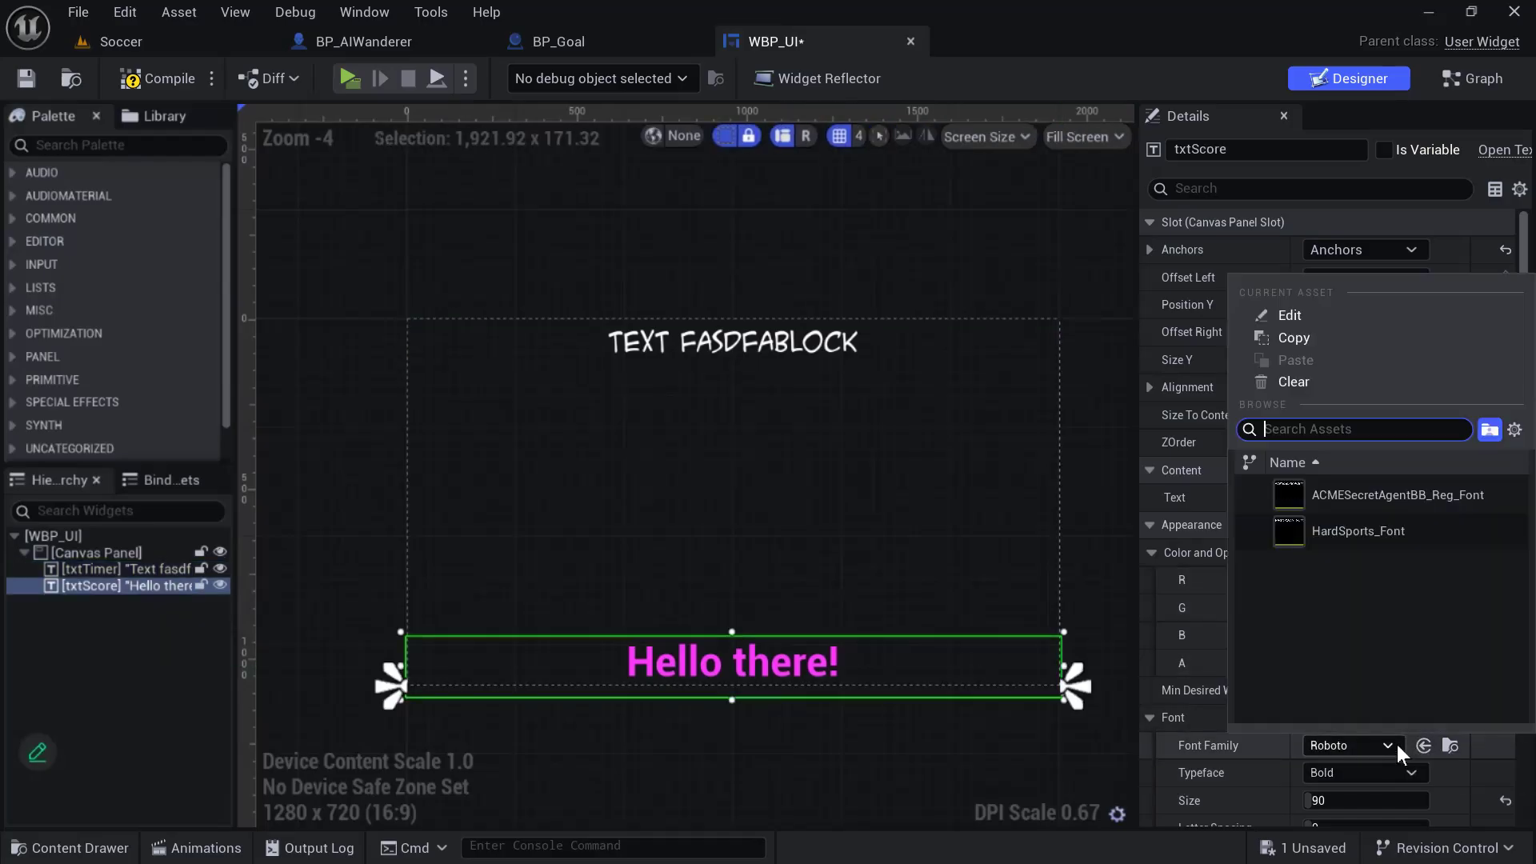
pyautogui.click(1367, 498)
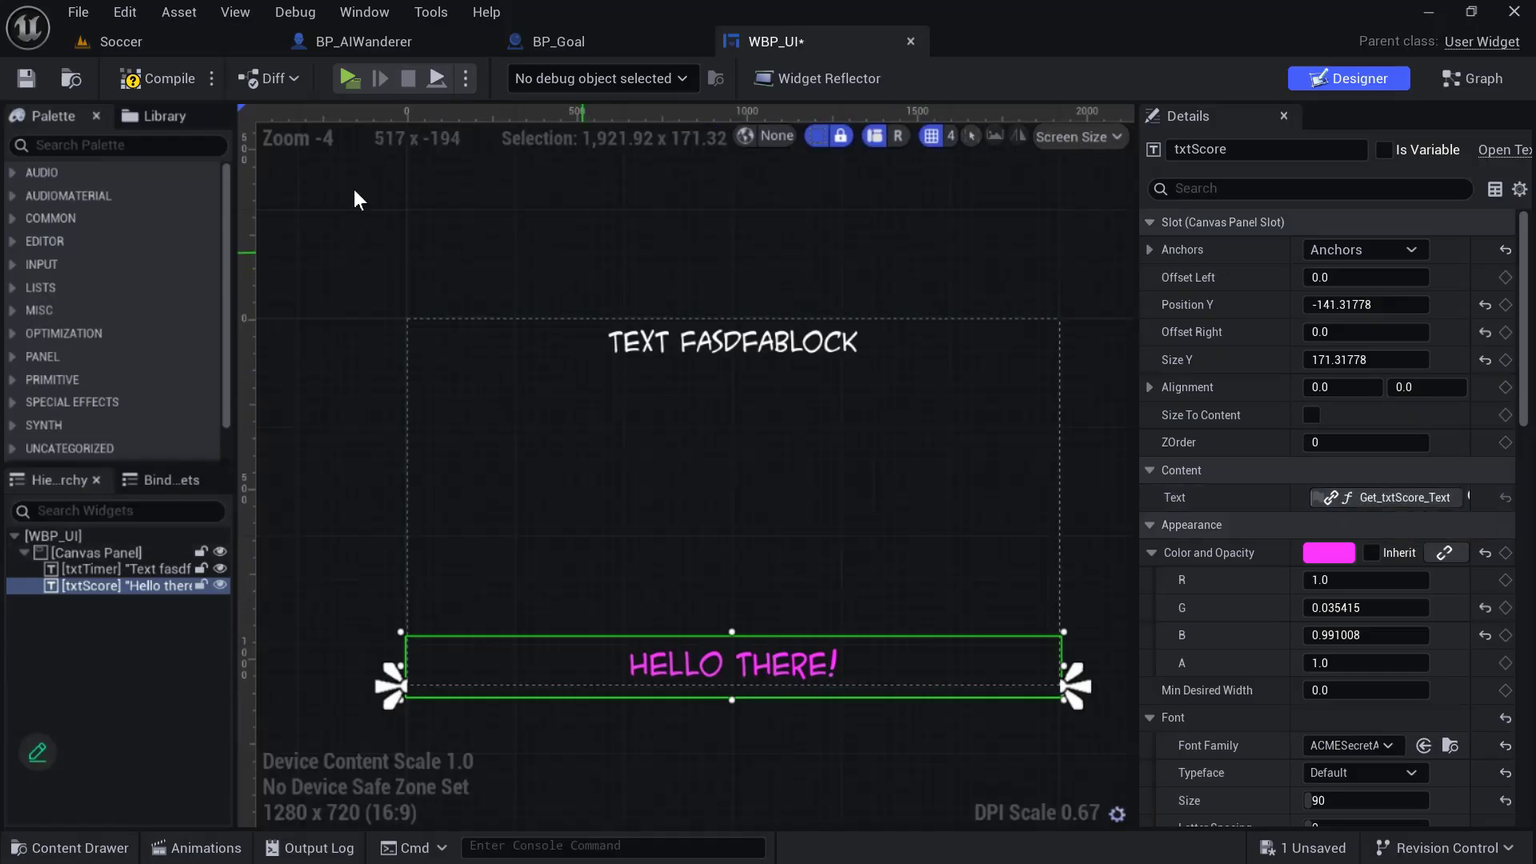
# - Save the WBP_UI widget and start a play test of the soccer game
pyautogui.click(27, 84)
pyautogui.click(502, 76)
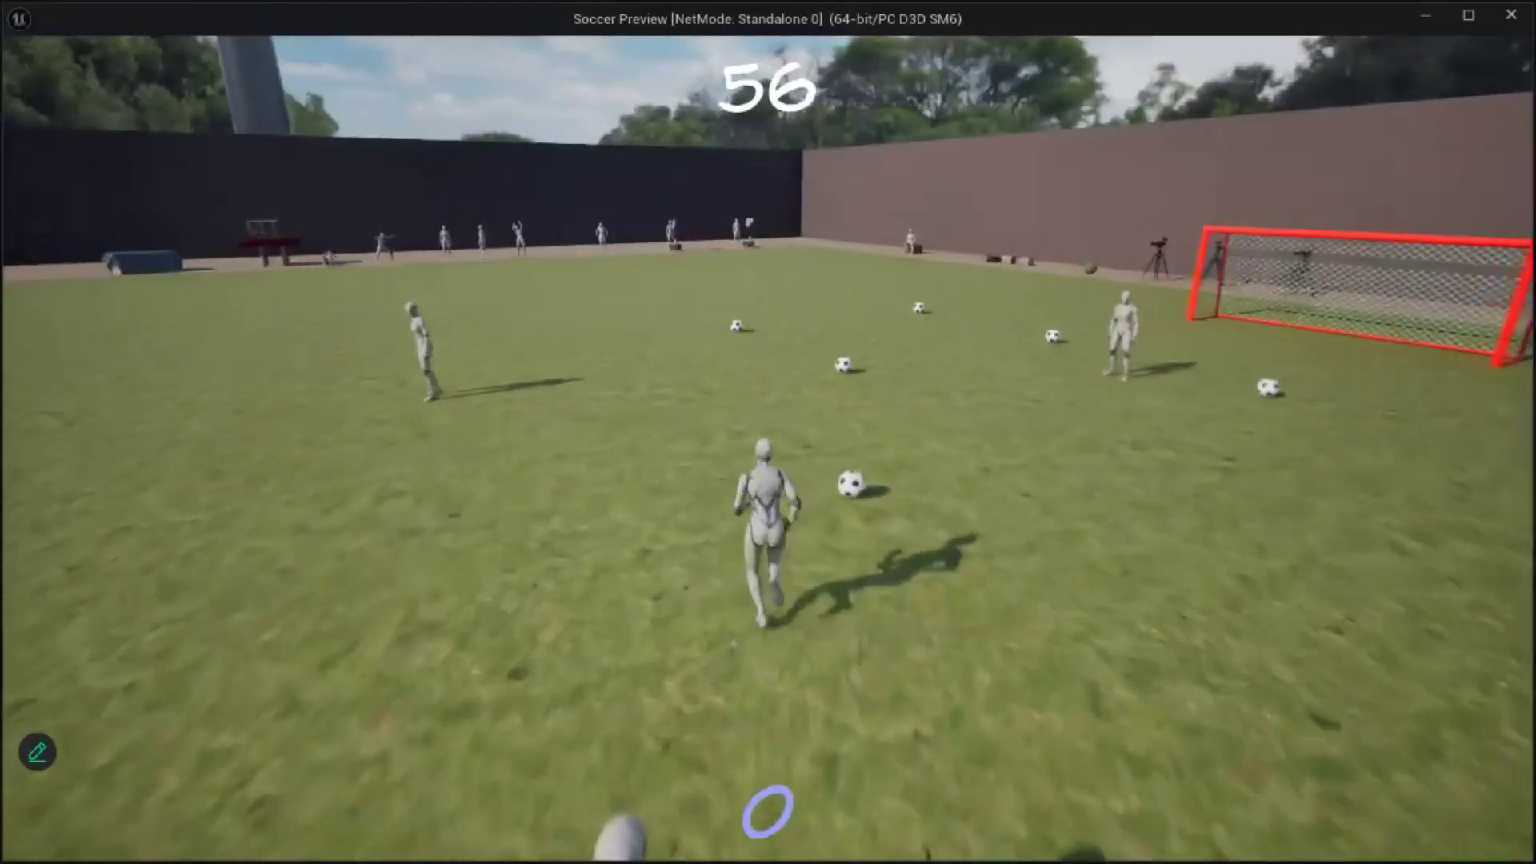
# - Run the character around the field to check the restyled timer and score text, and end the play test
pyautogui.press('d')
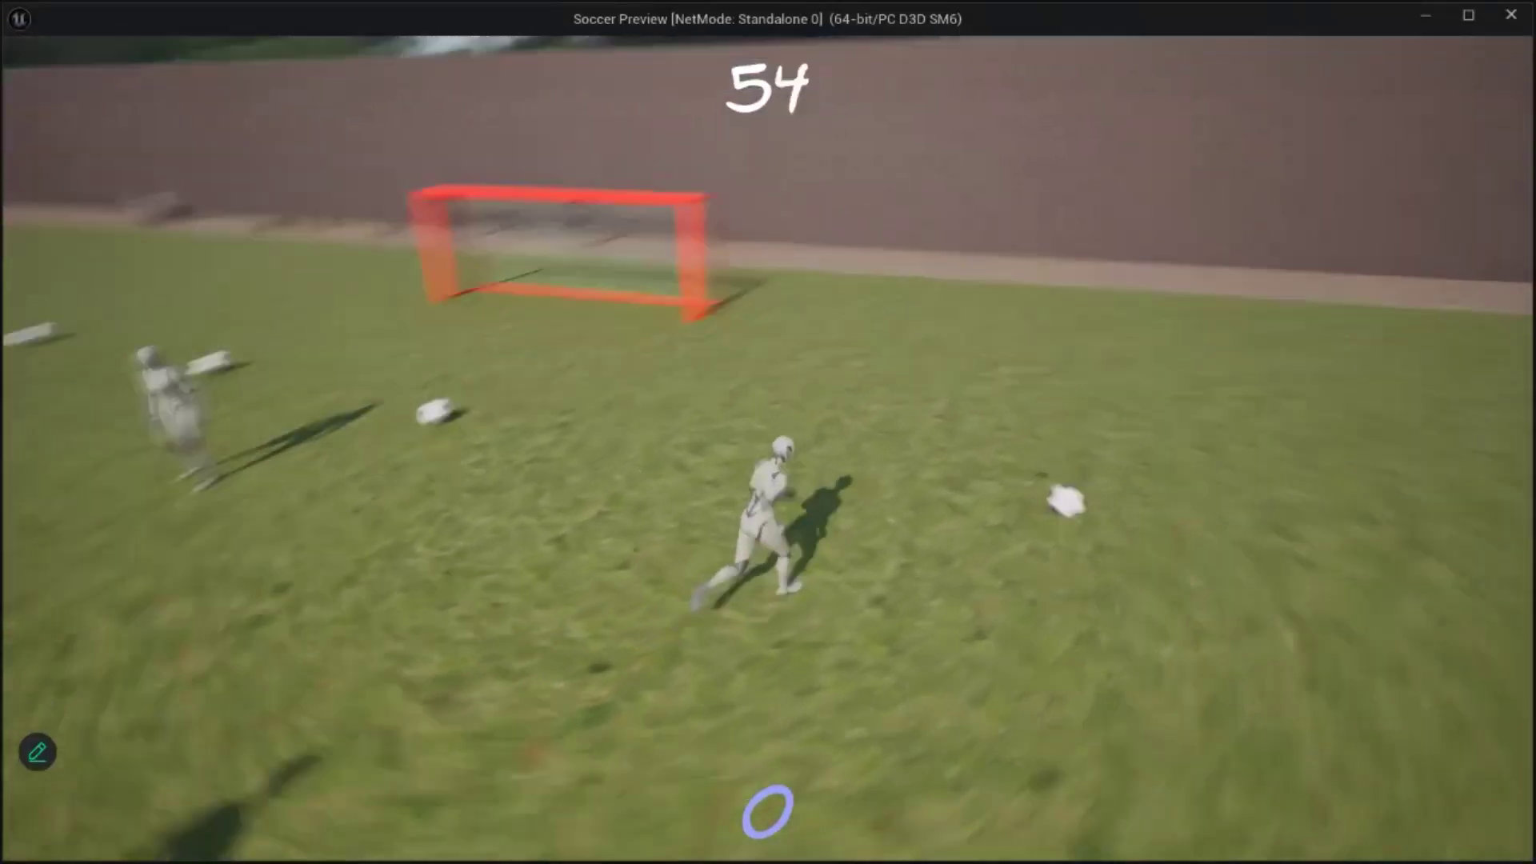
pyautogui.press('w')
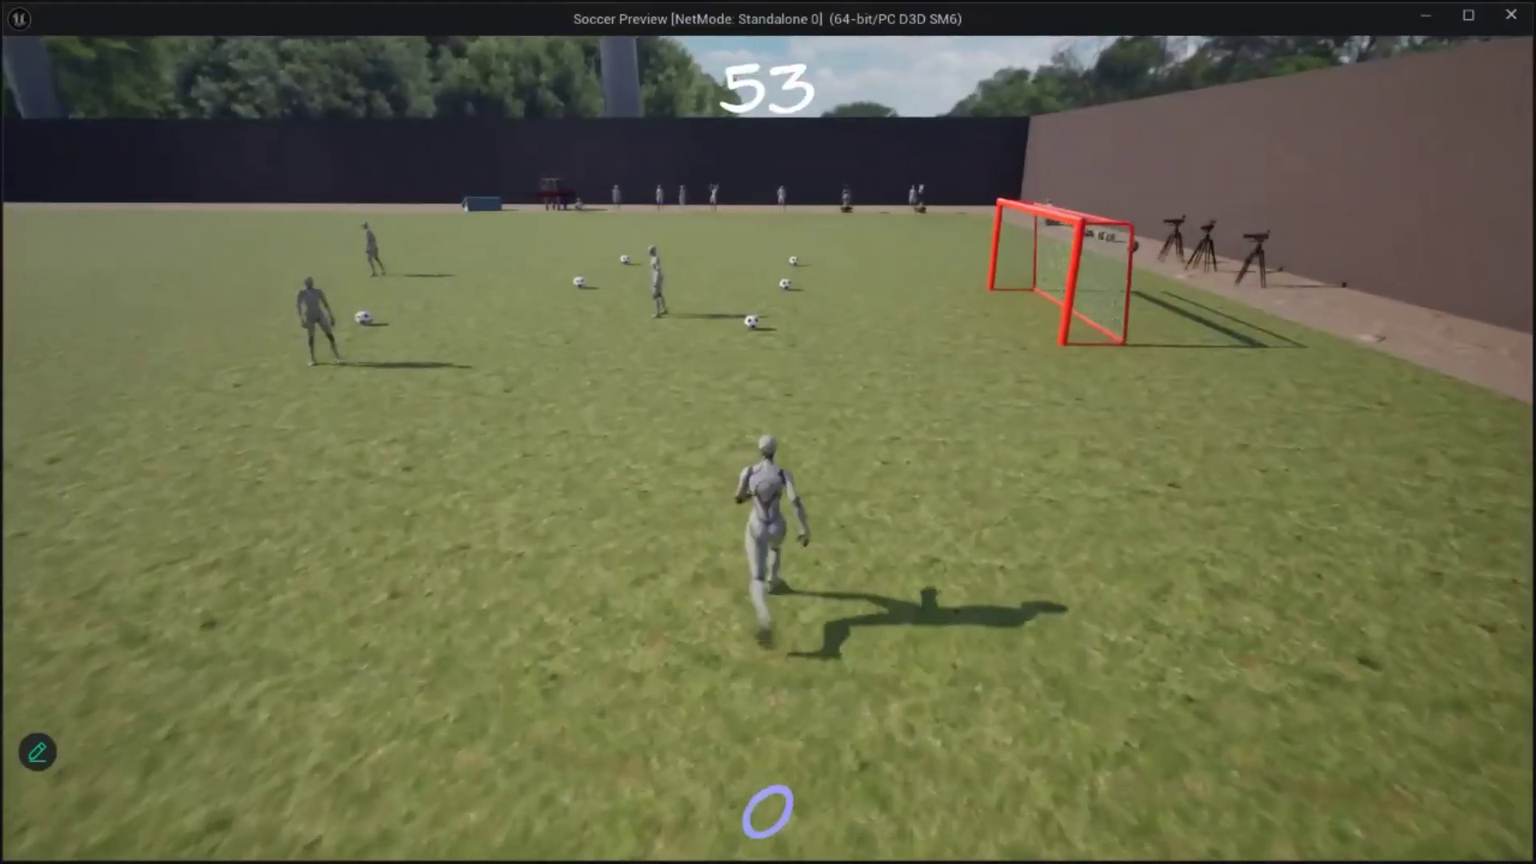
pyautogui.press('d')
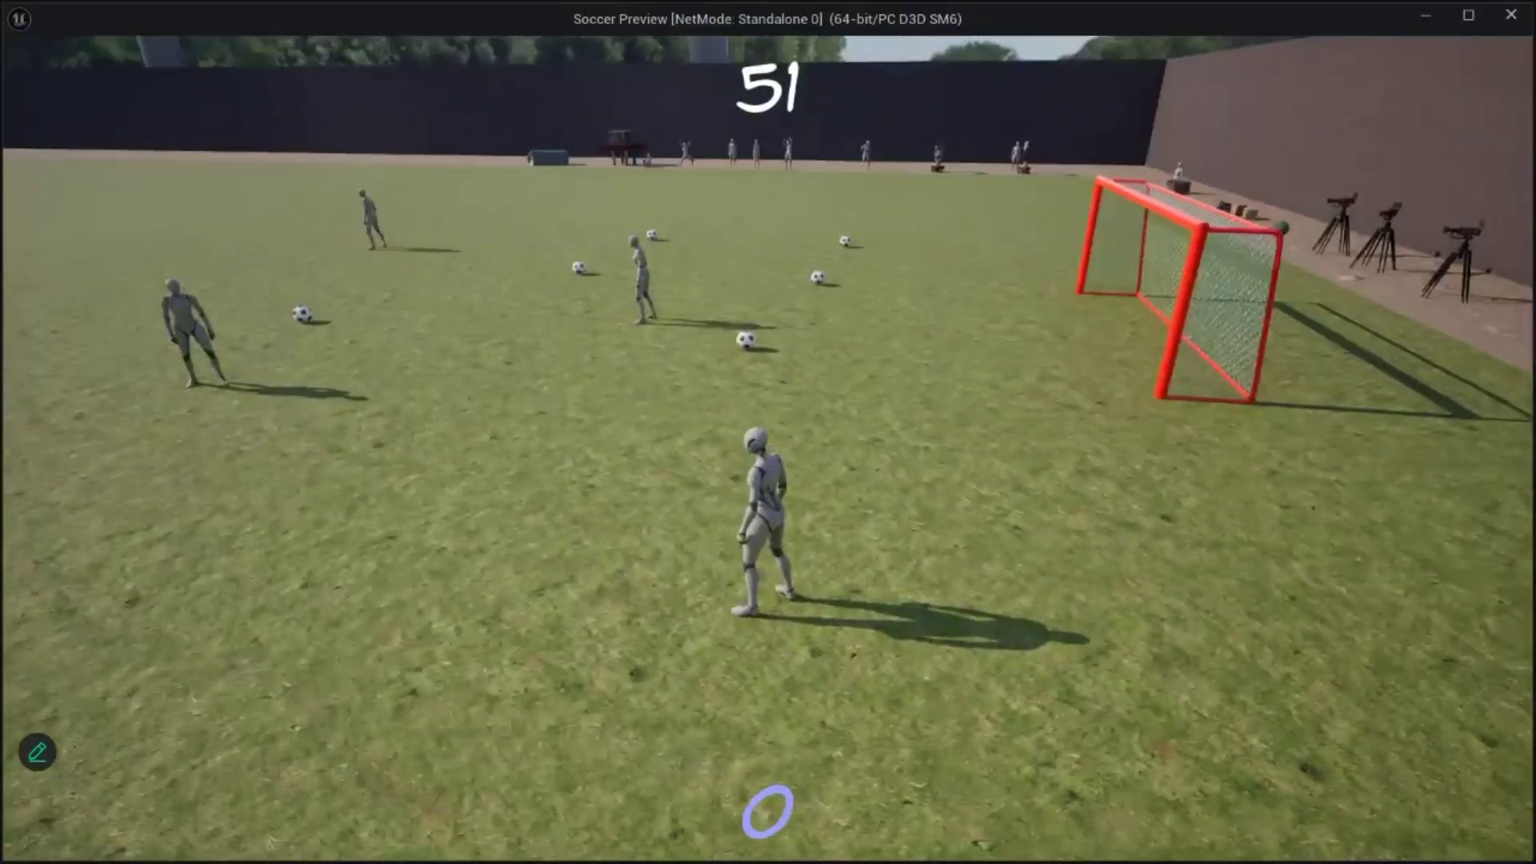
pyautogui.press('Escape')
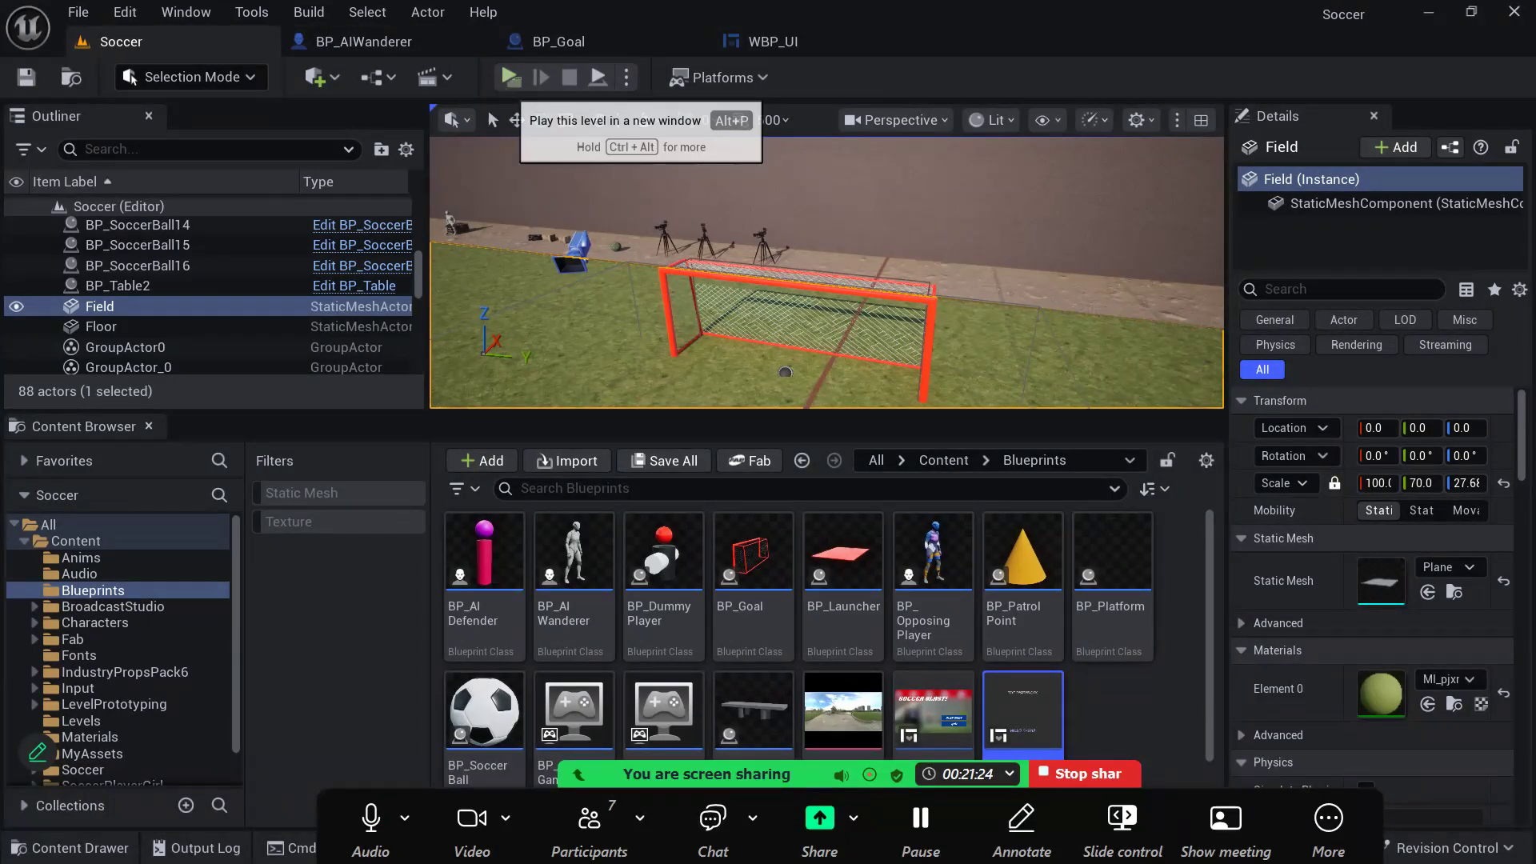
# - Play-test the soccer level again, moving the character towards the other players, and stop the session
pyautogui.click(510, 77)
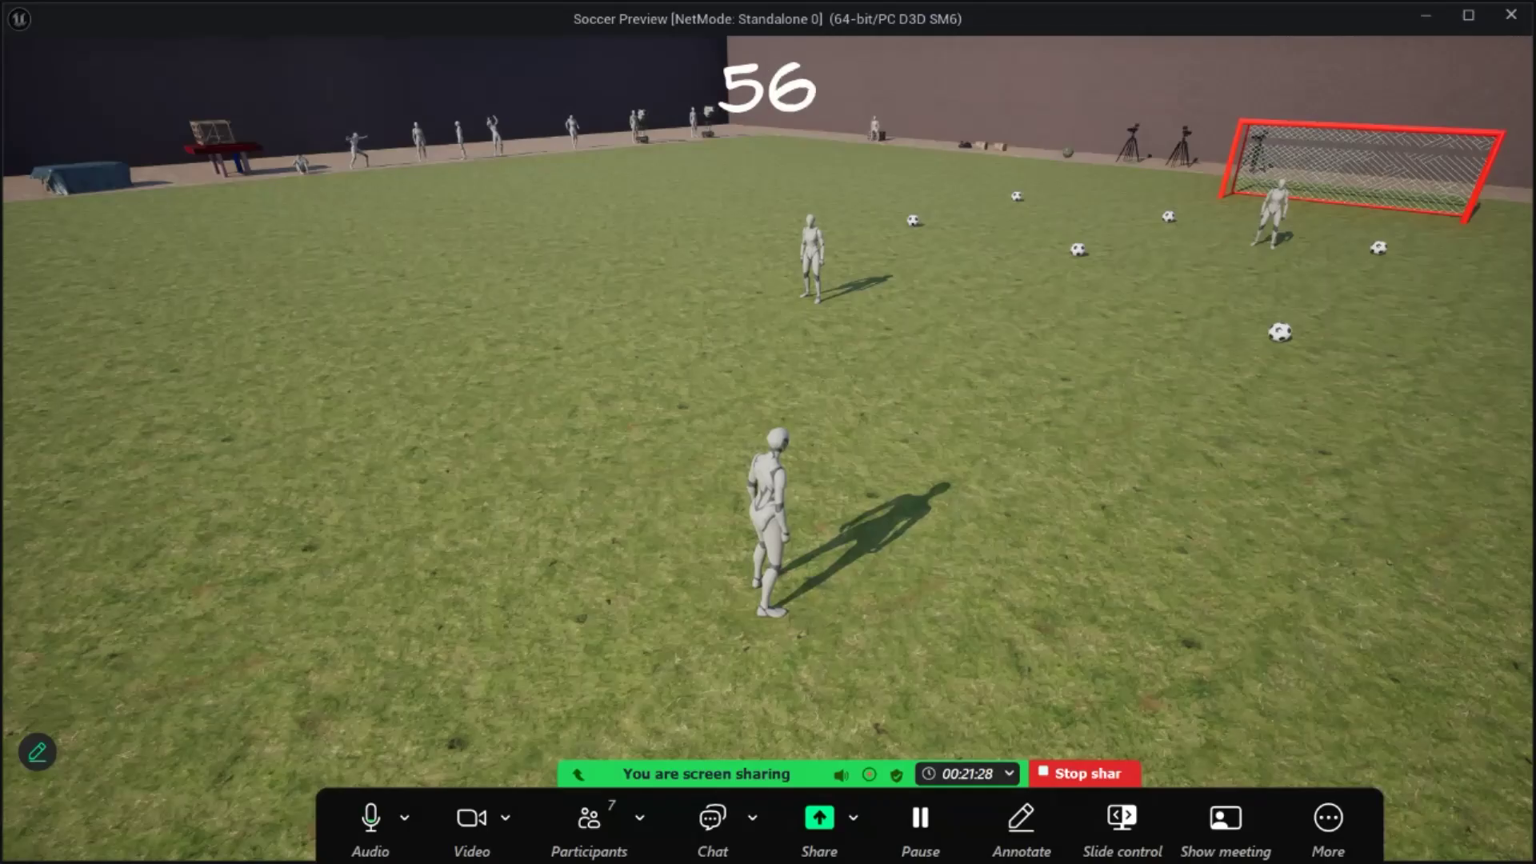
pyautogui.hotkey('ctrl', 'alt', 'shift', 'h')
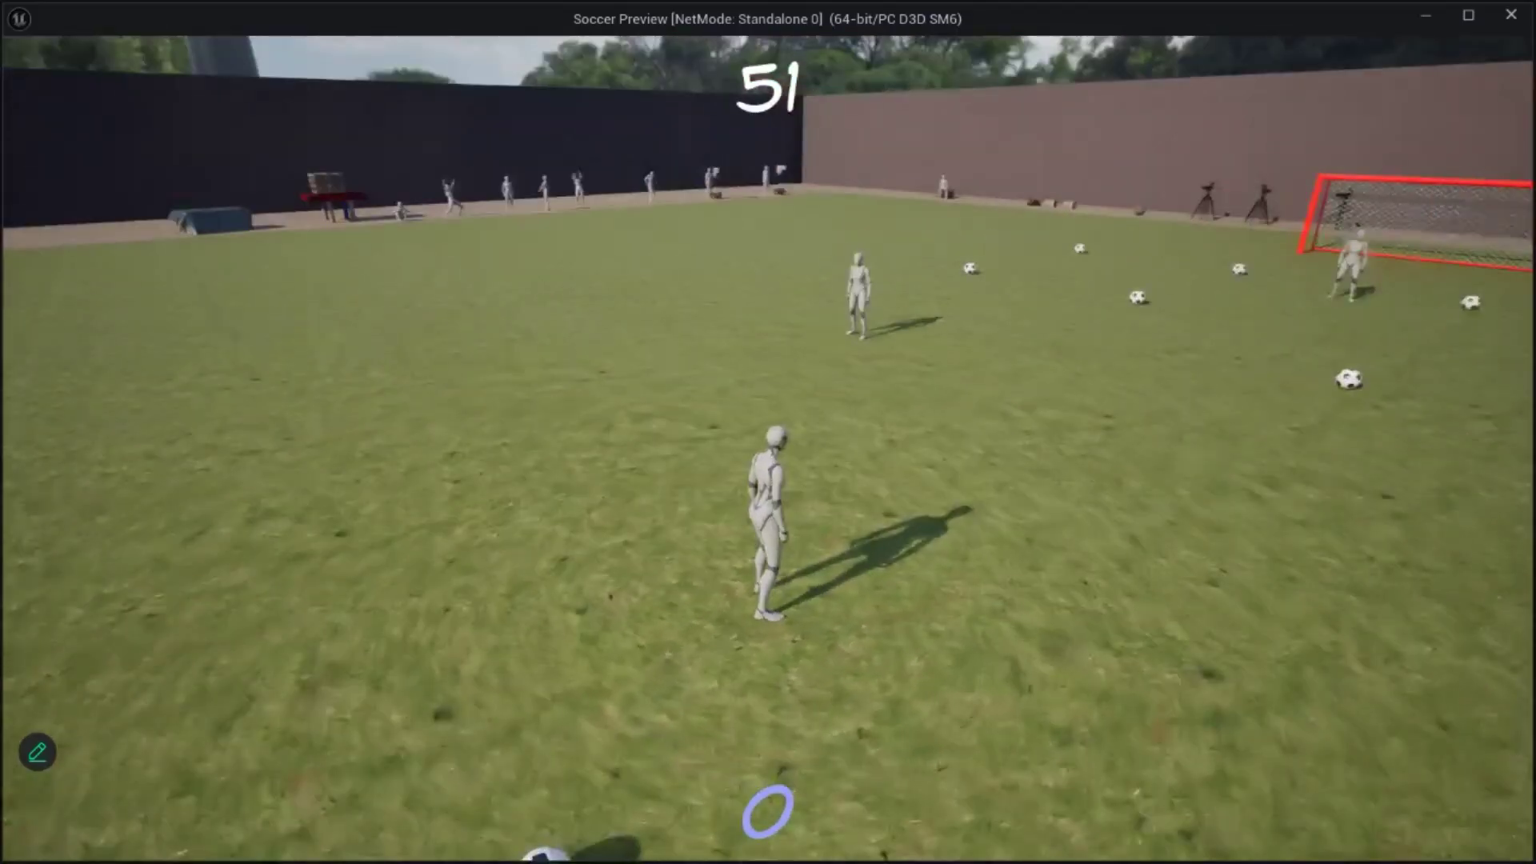
pyautogui.press('w')
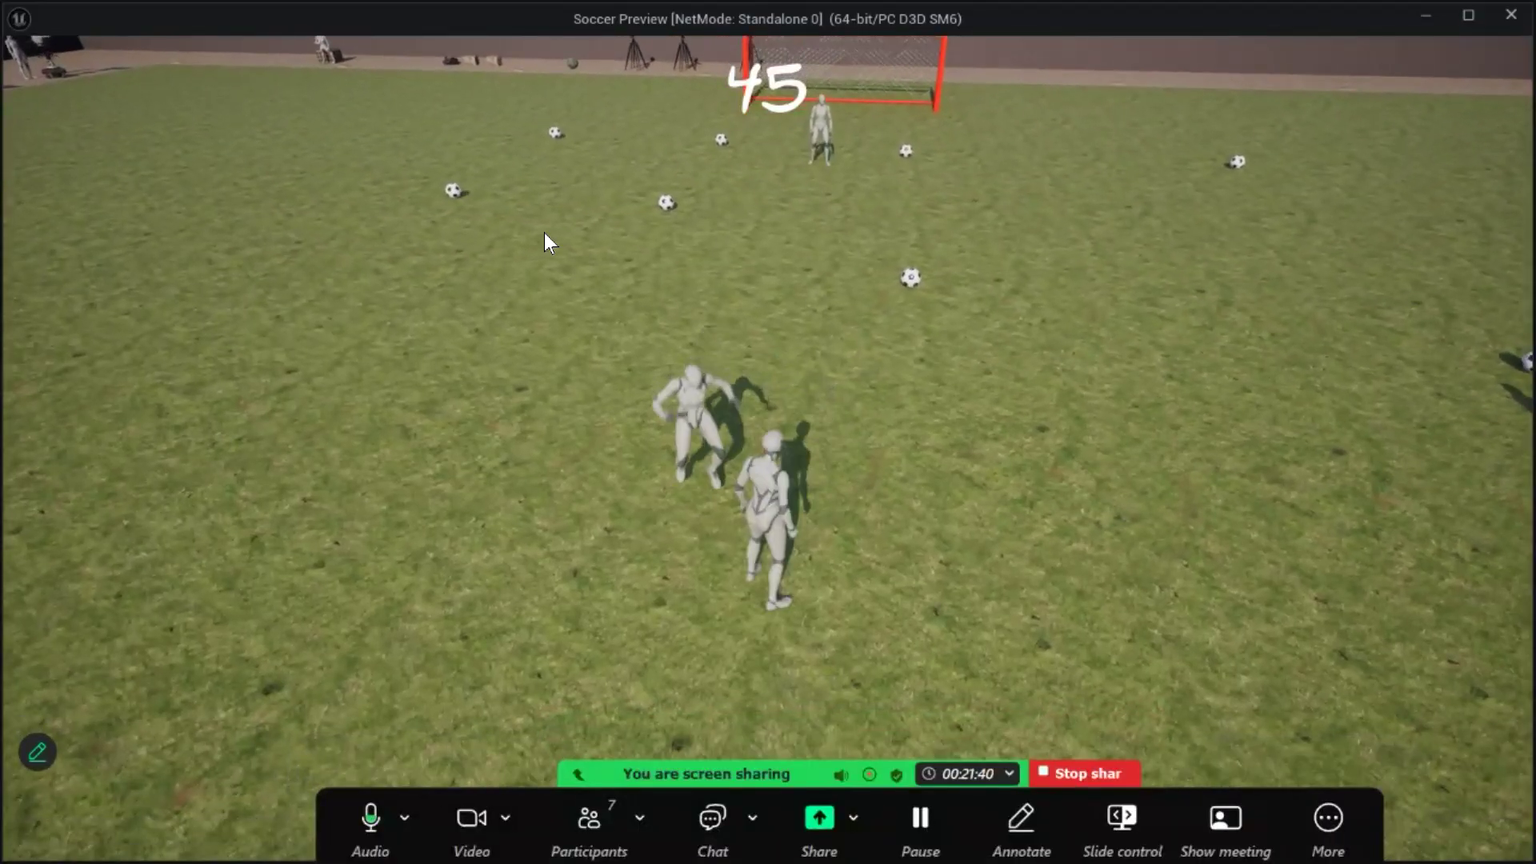
pyautogui.press('Escape')
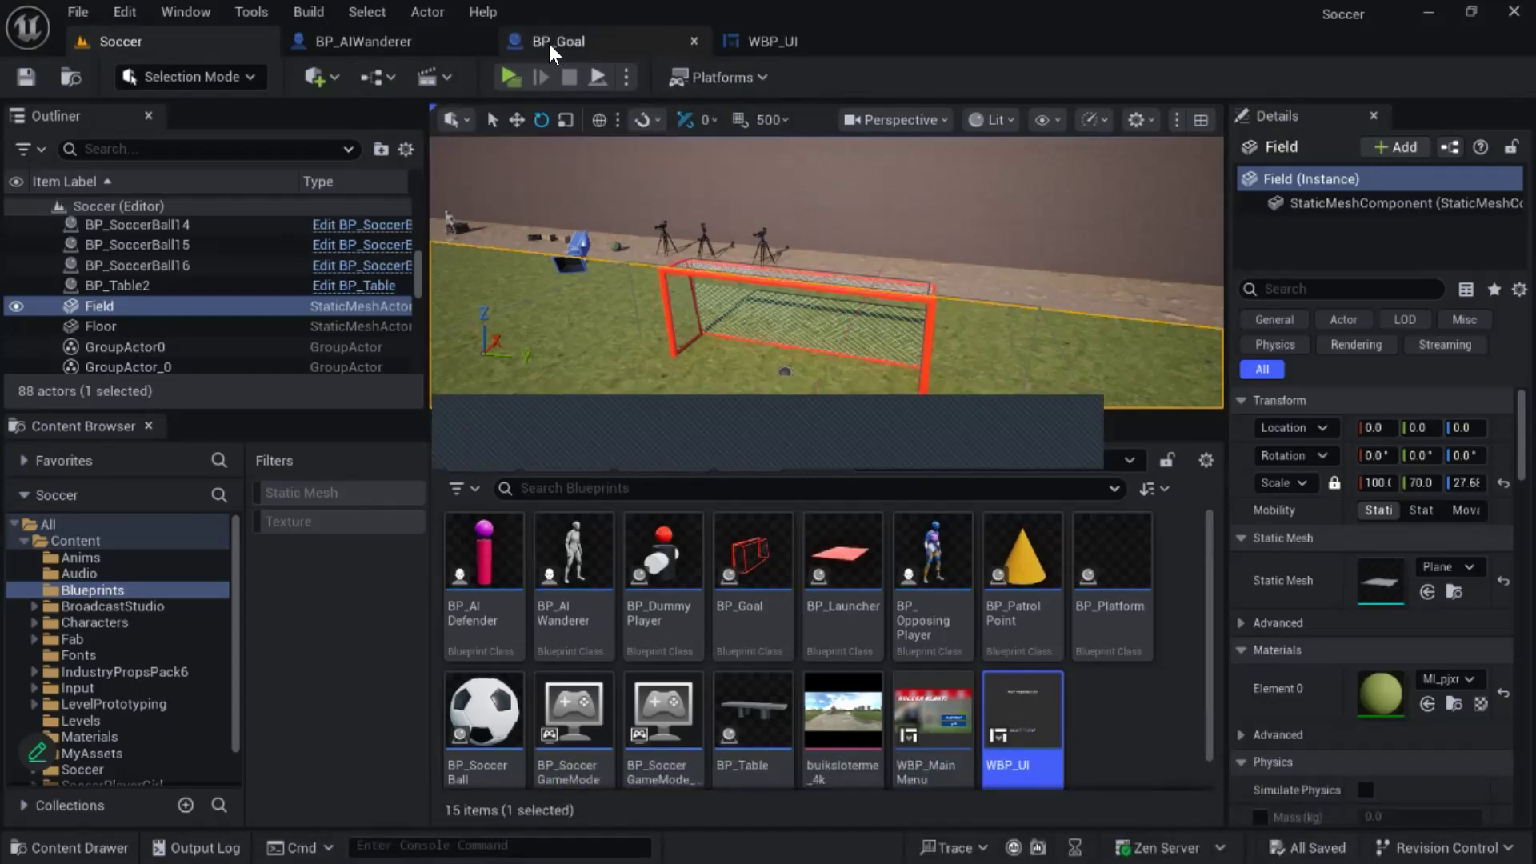
# - Close the BP_Goal blueprint and return to the WBP_UI widget
pyautogui.click(801, 45)
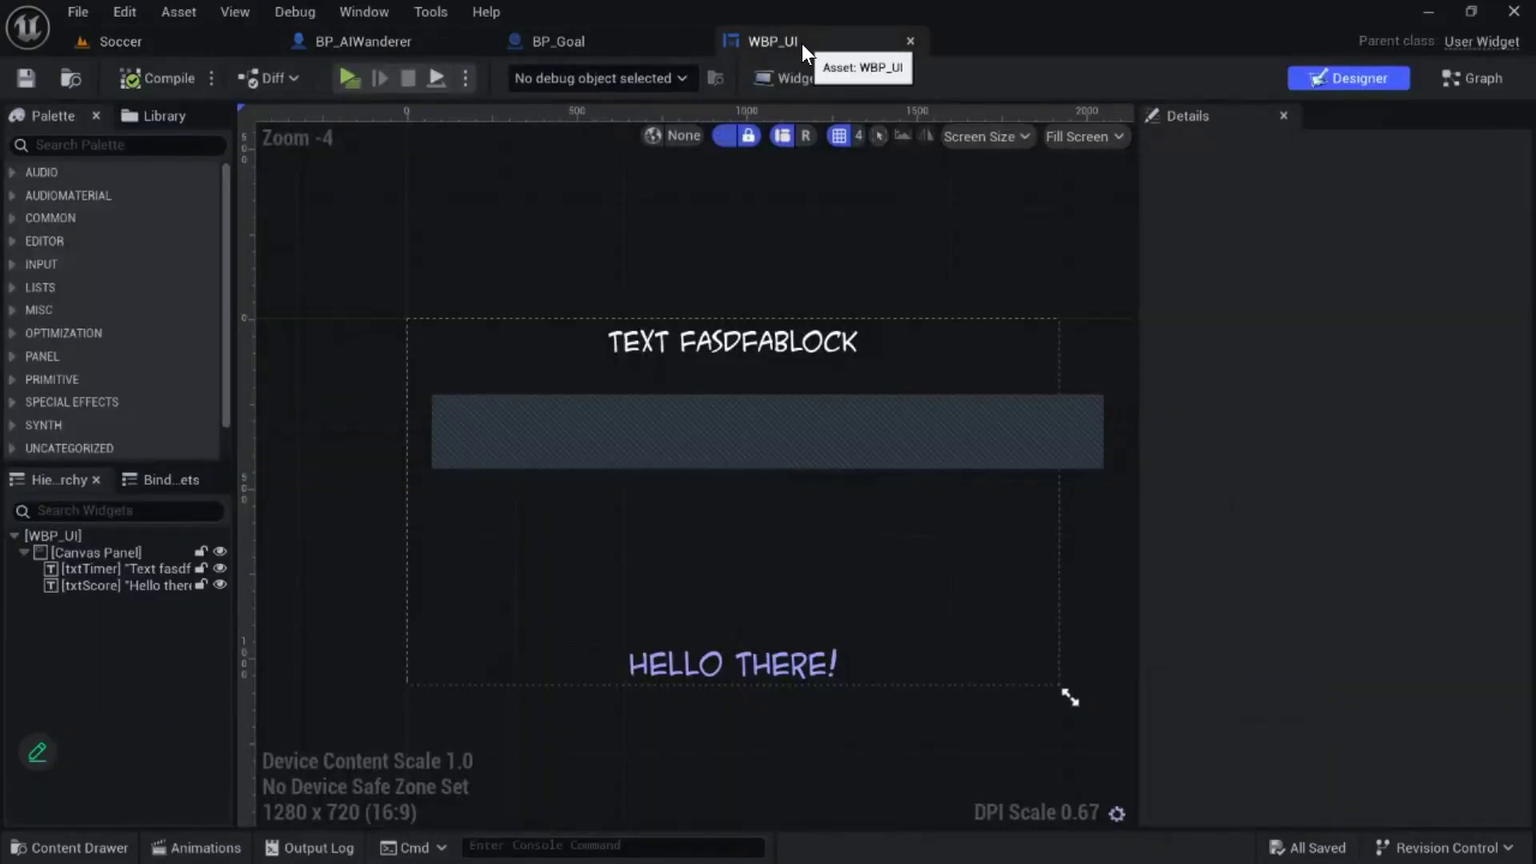
pyautogui.click(564, 40)
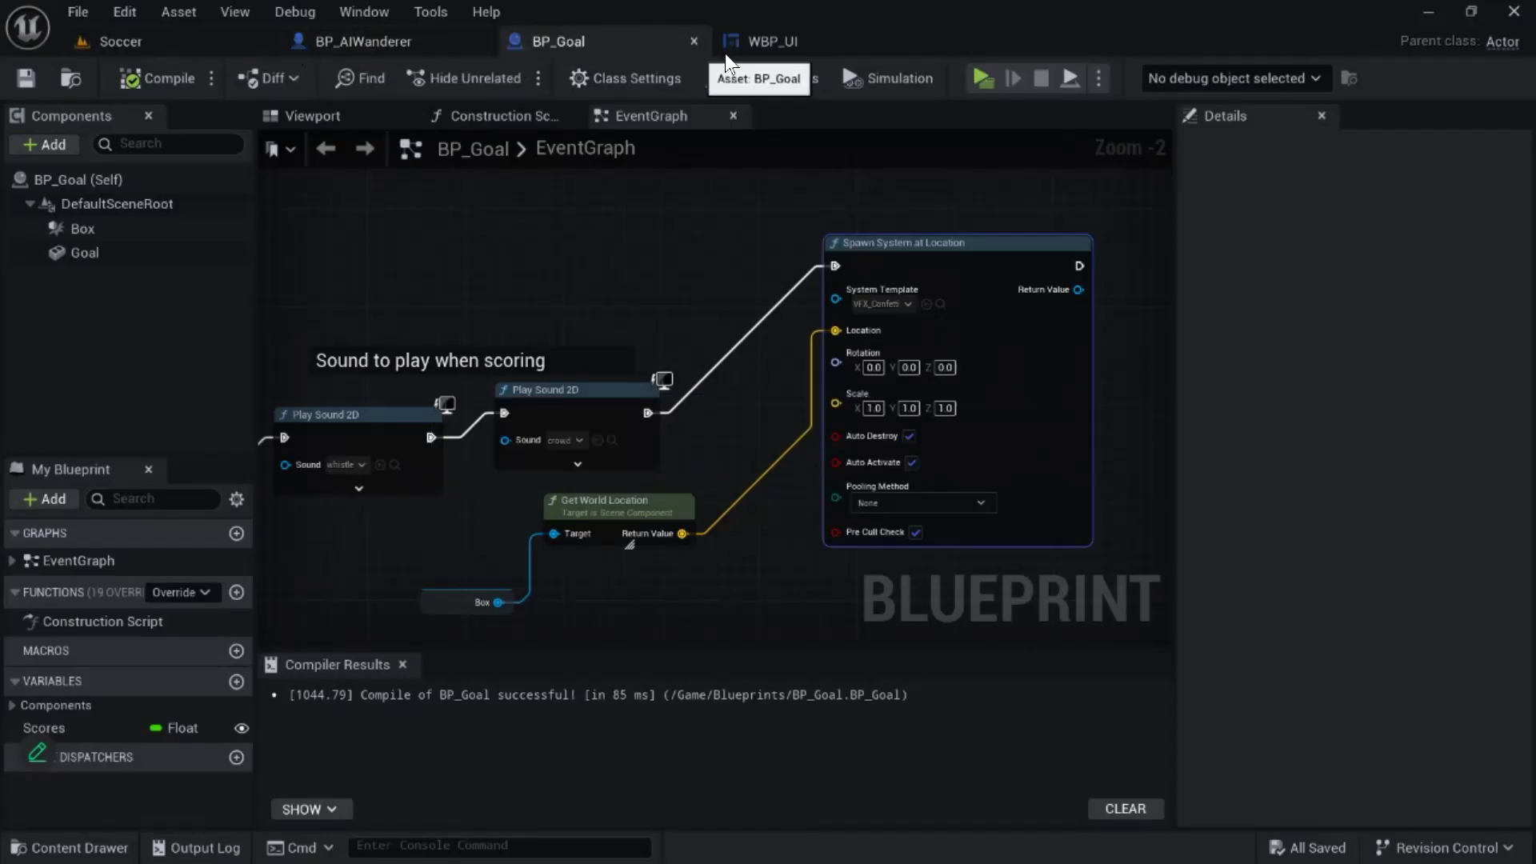
pyautogui.click(693, 42)
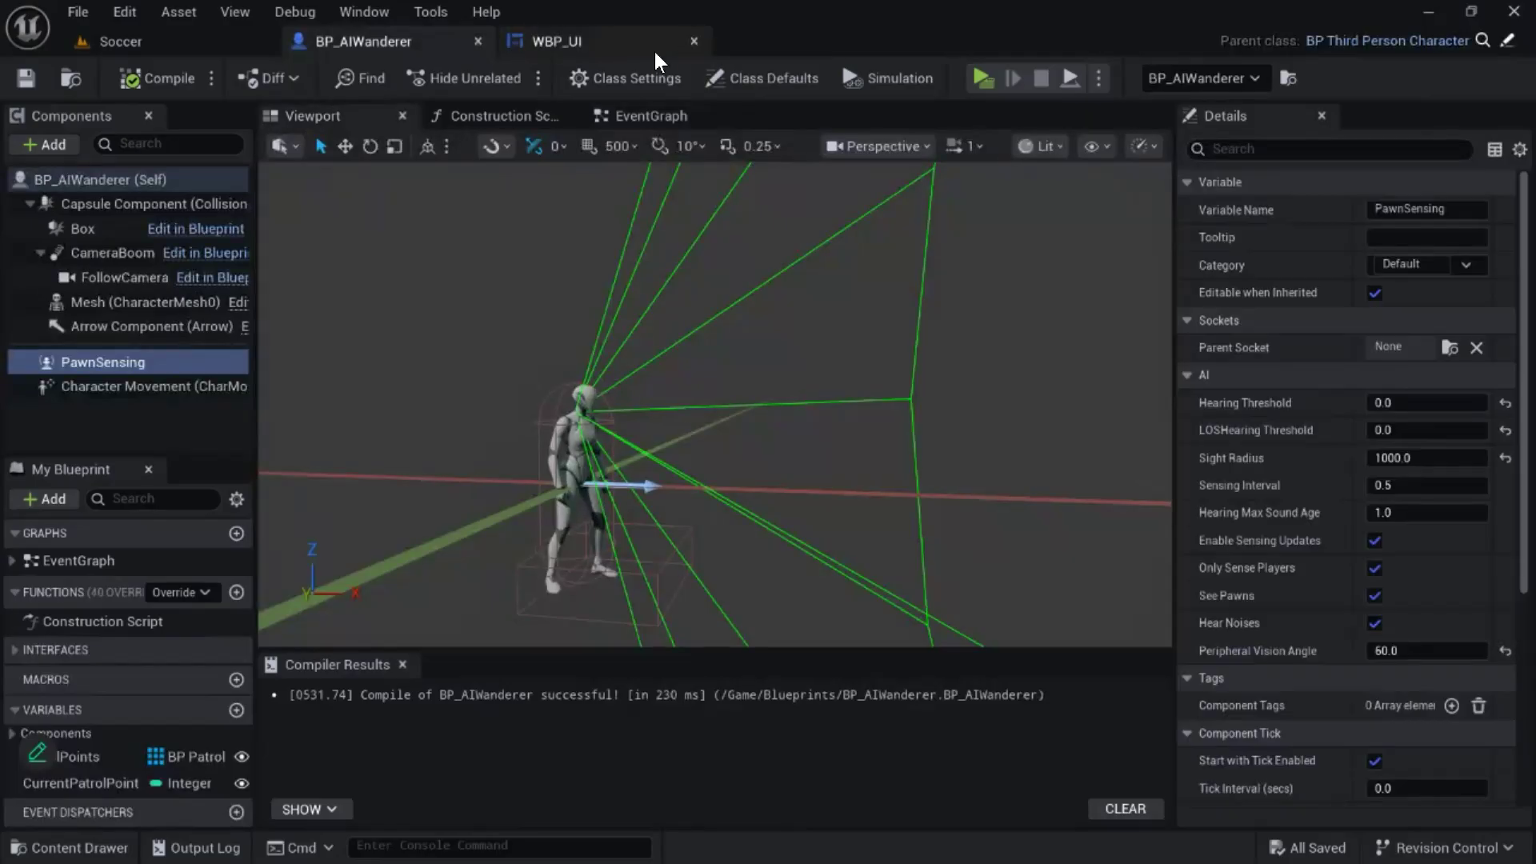
pyautogui.click(615, 48)
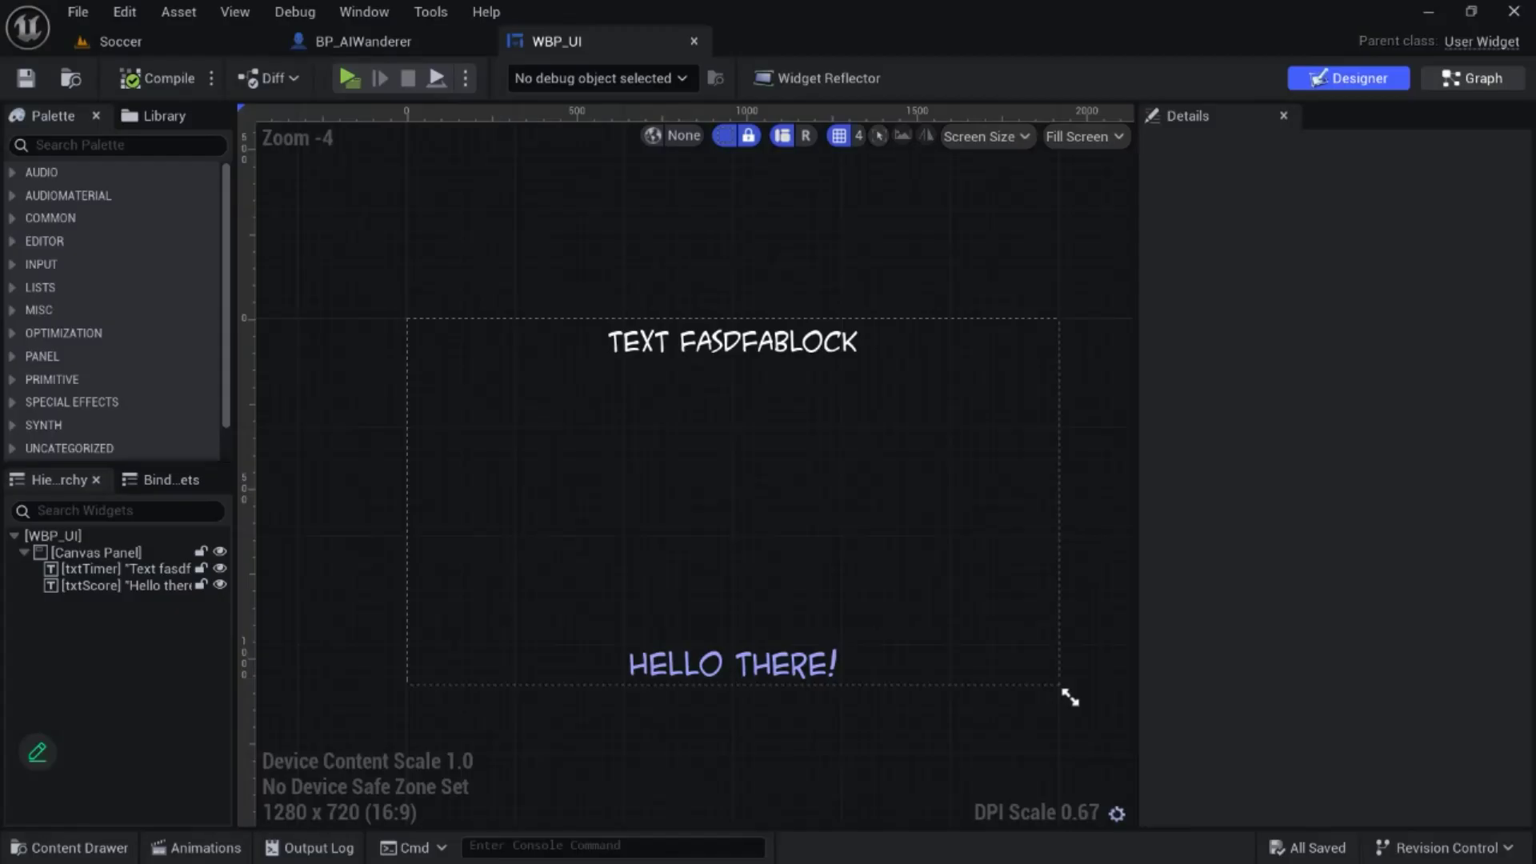
# - Open the GetText function in the WBP_UI widget's graph
pyautogui.click(1476, 78)
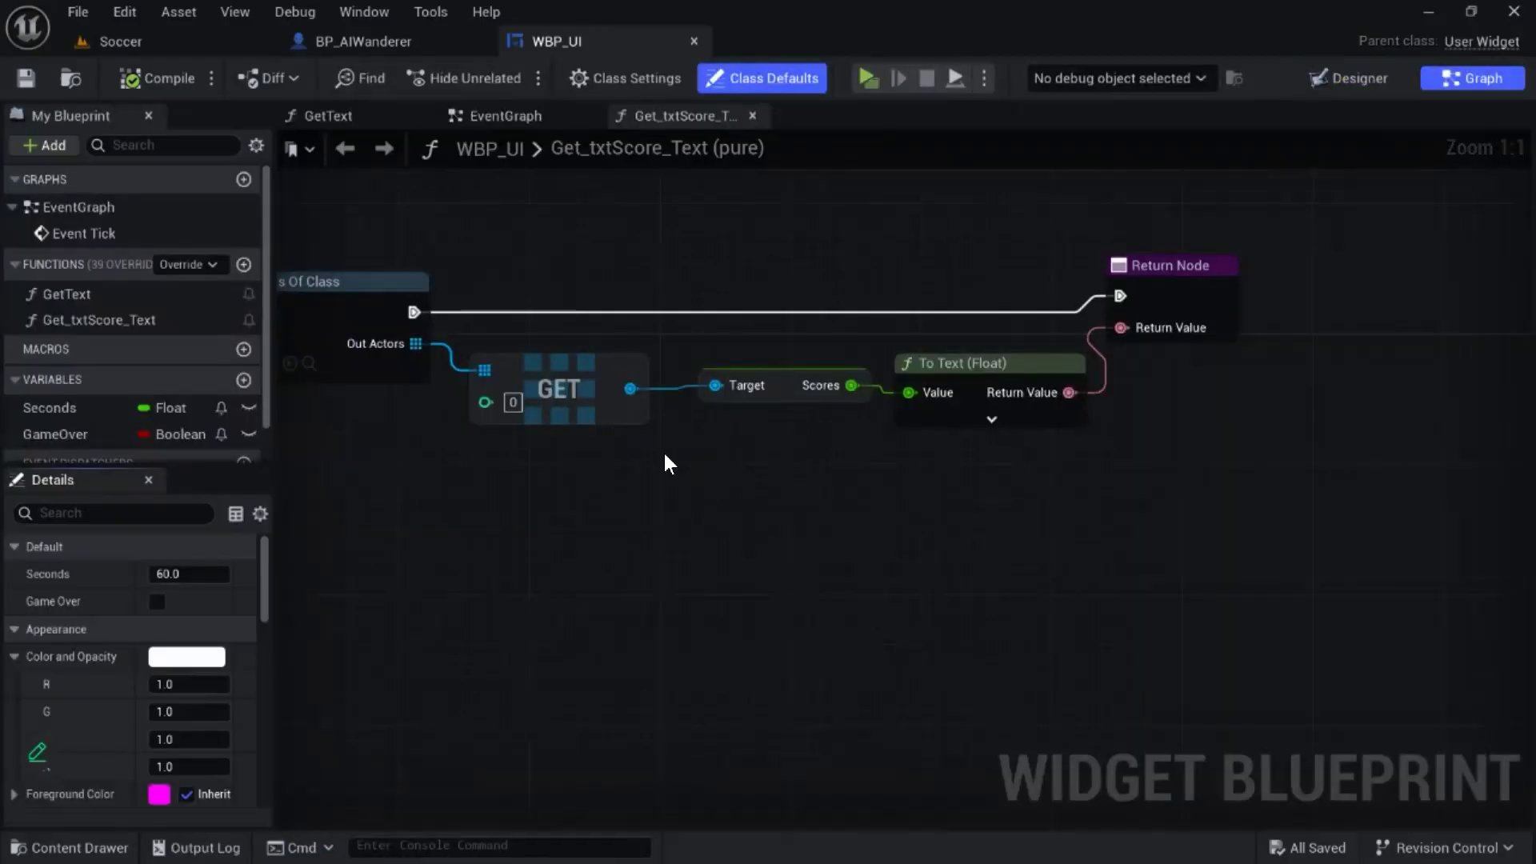
pyautogui.moveTo(716, 544); pyautogui.dragTo(875, 637, button='right')
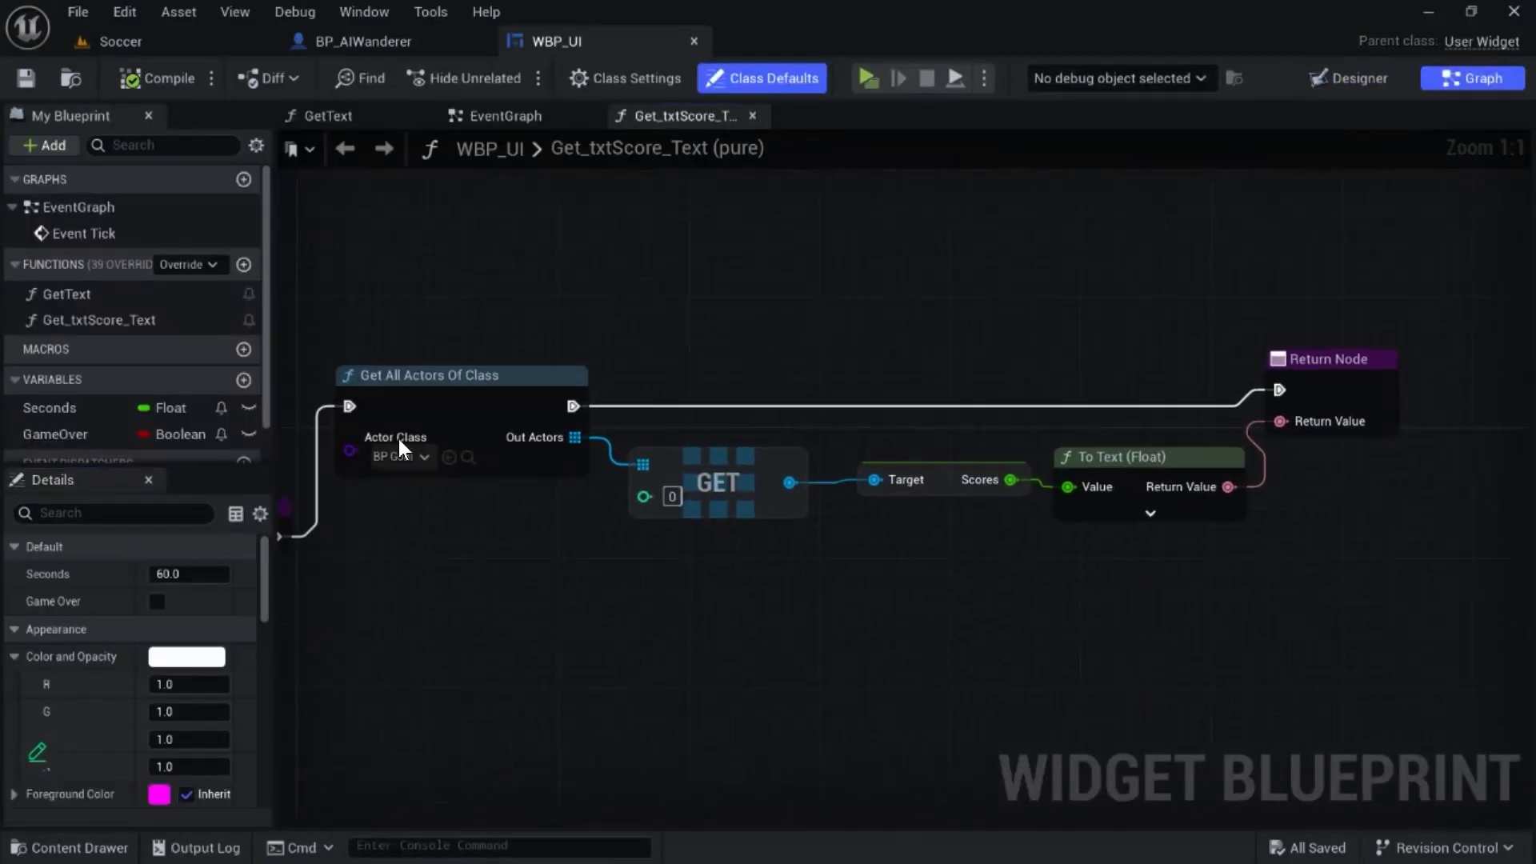
pyautogui.doubleClick(53, 297)
# - Reposition the Seconds variable node and the Return Node to make room in the GetText graph
pyautogui.moveTo(662, 290); pyautogui.dragTo(760, 204, button='right')
pyautogui.scroll(1, 466, 413)
pyautogui.moveTo(611, 571); pyautogui.dragTo(656, 601, button='right')
pyautogui.moveTo(470, 537)
pyautogui.mouseDown()
pyautogui.moveTo(442, 524)
pyautogui.moveTo(450, 541)
pyautogui.mouseUp()
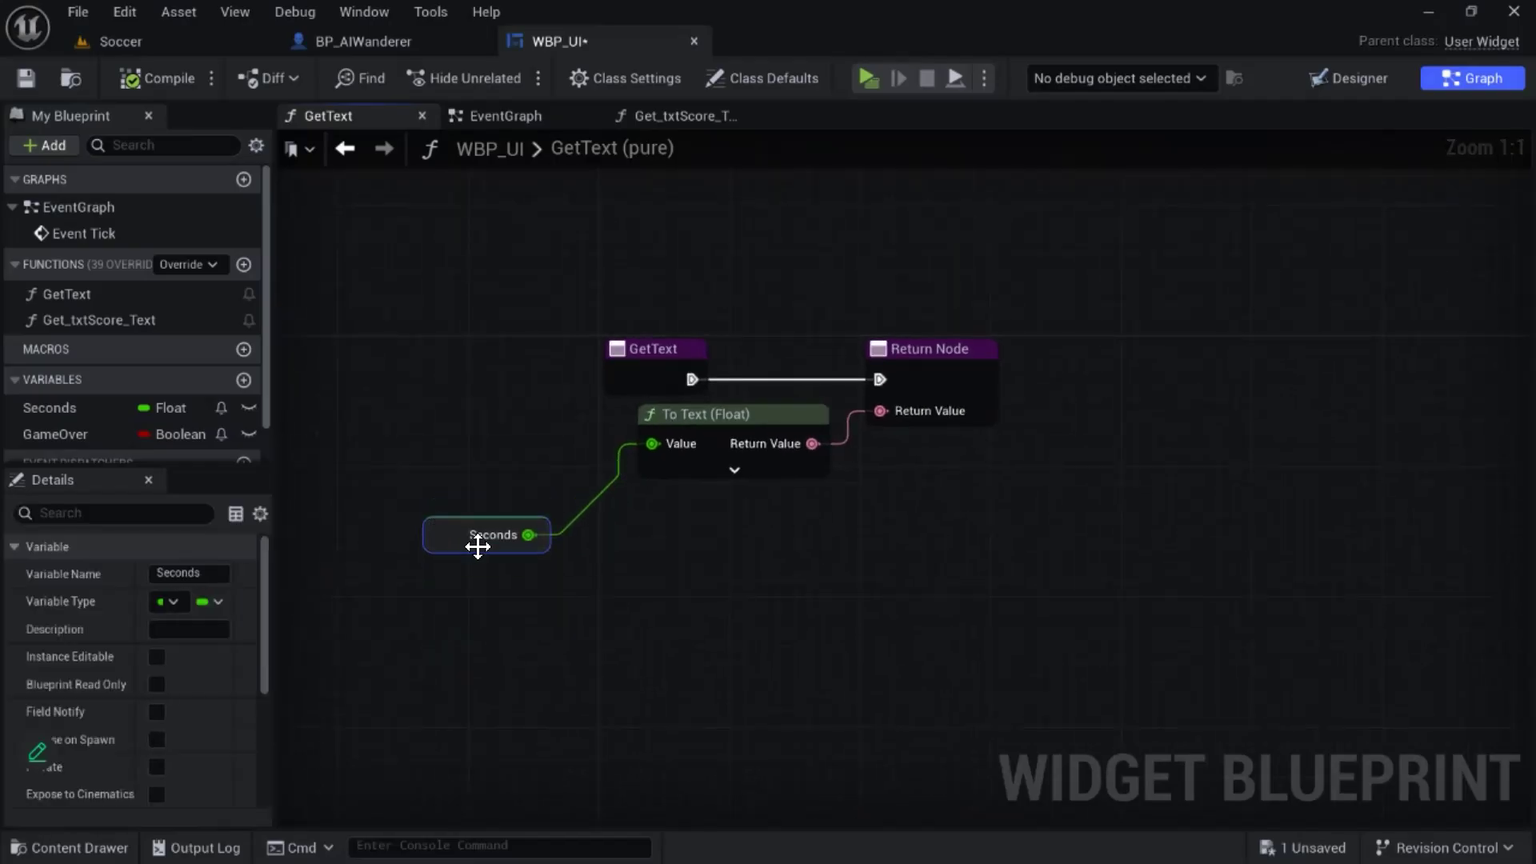
pyautogui.rightClick(665, 181)
pyautogui.click(472, 494)
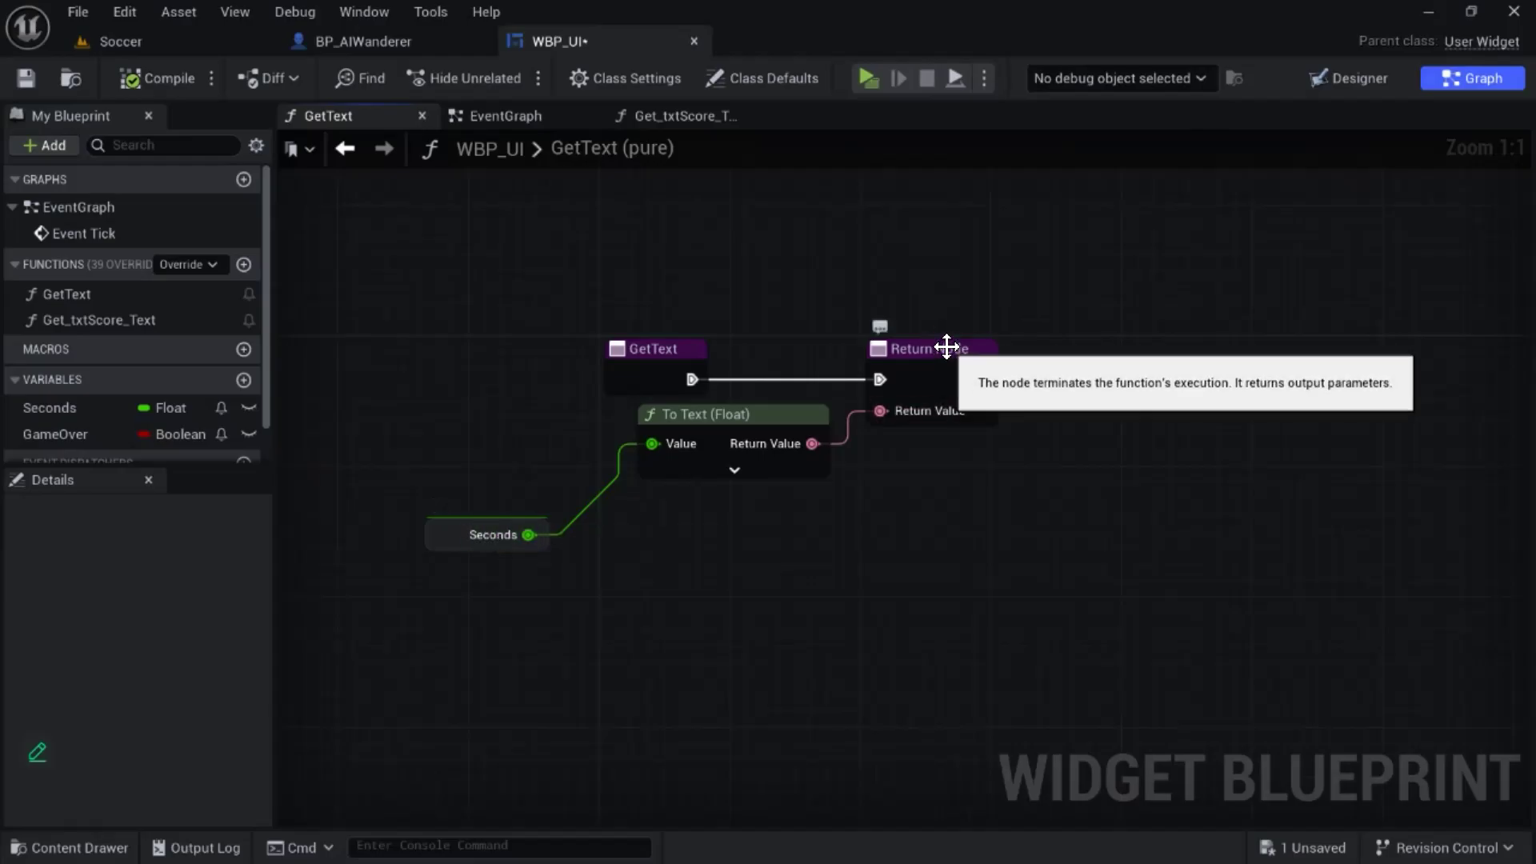
pyautogui.moveTo(942, 338); pyautogui.dragTo(986, 311)
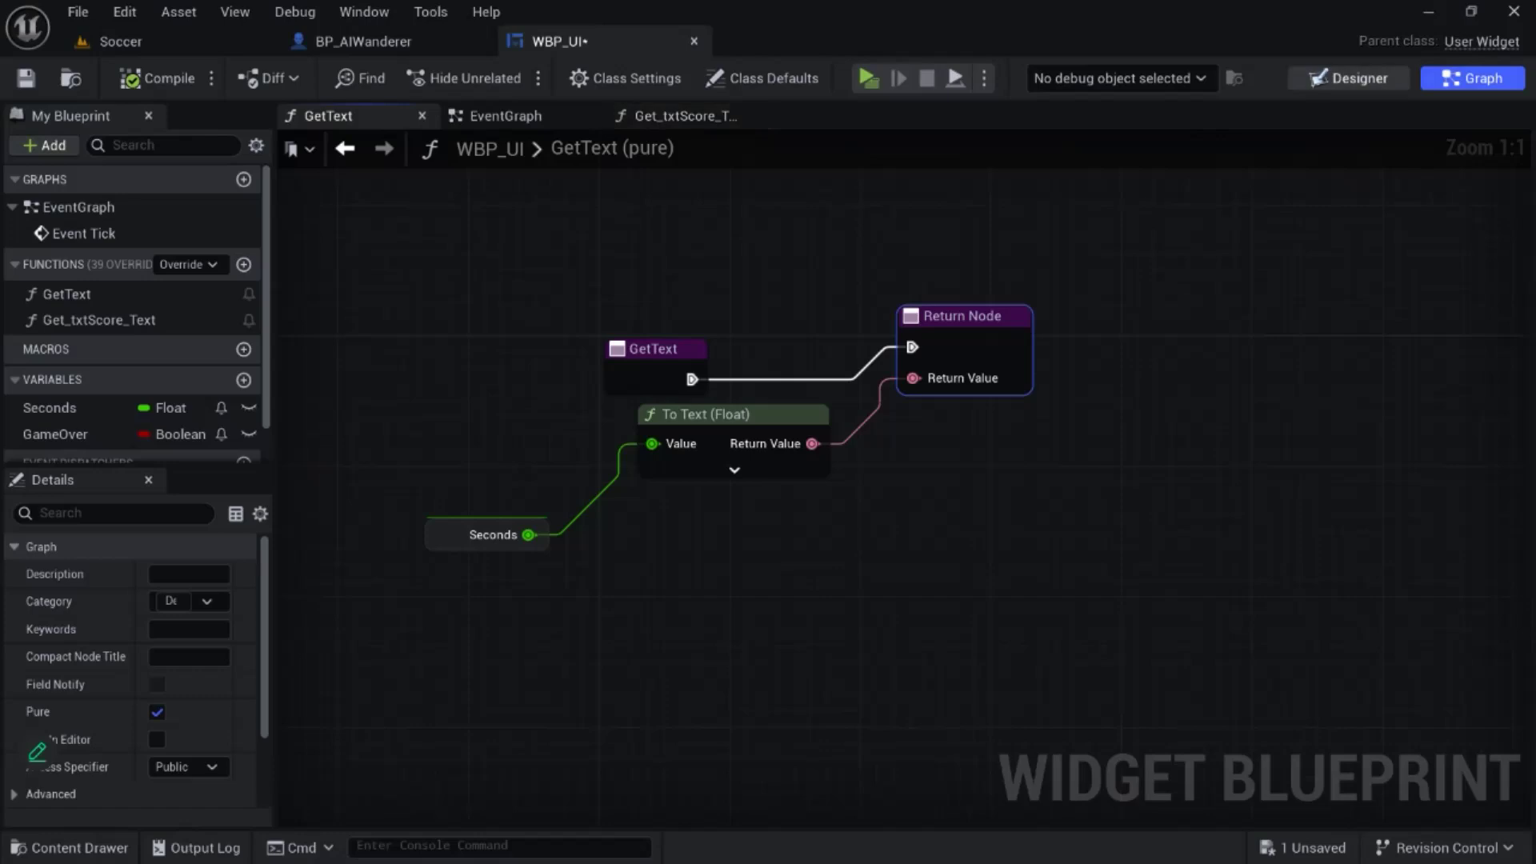
# - Check the text binding of txtTimer in the widget design and return to the GetText graph
pyautogui.click(1348, 78)
pyautogui.click(724, 315)
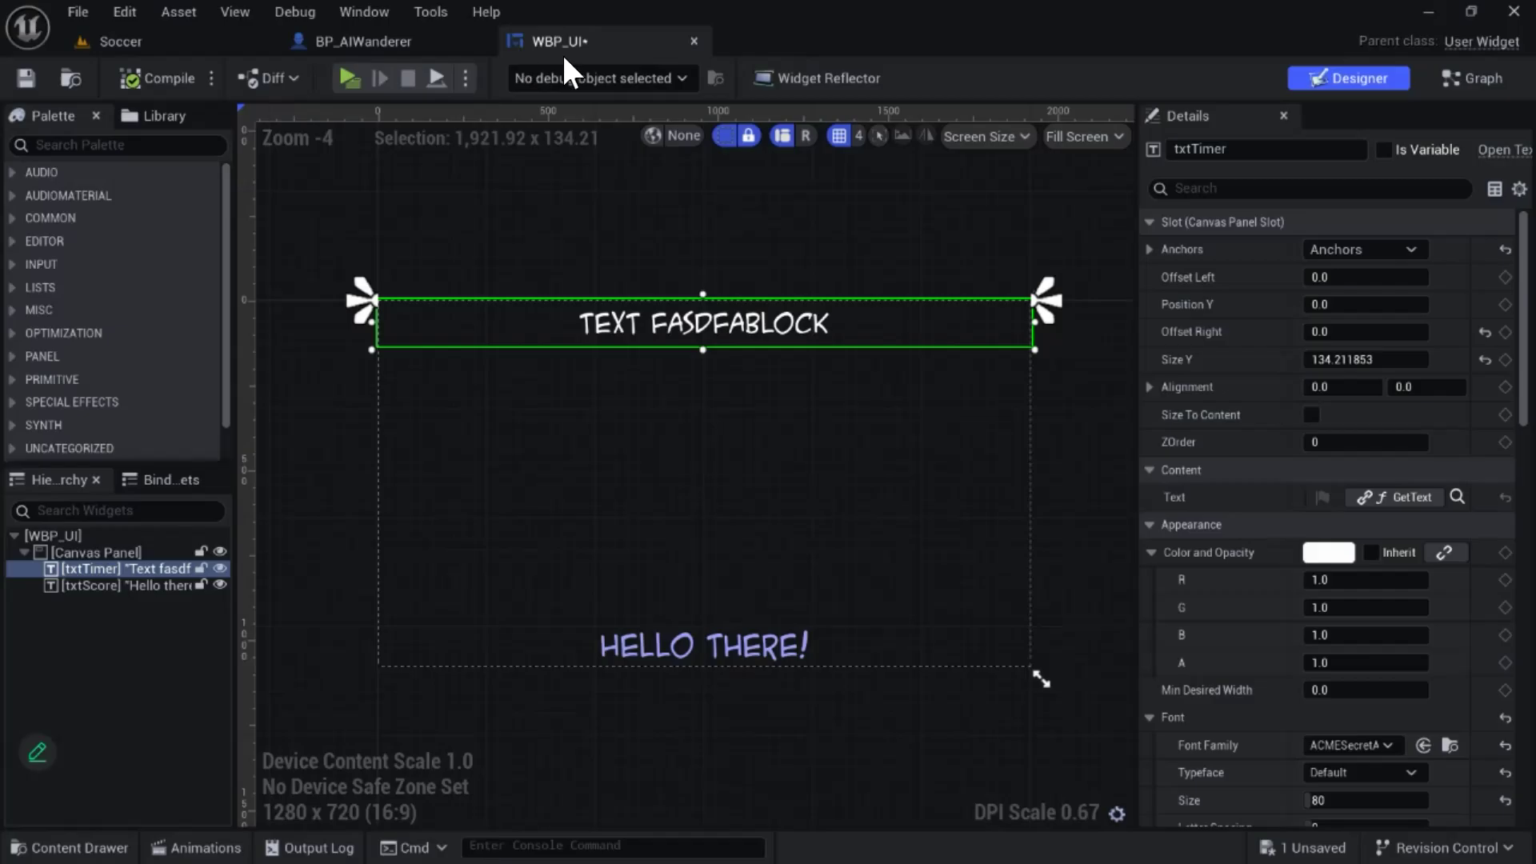
pyautogui.click(1472, 77)
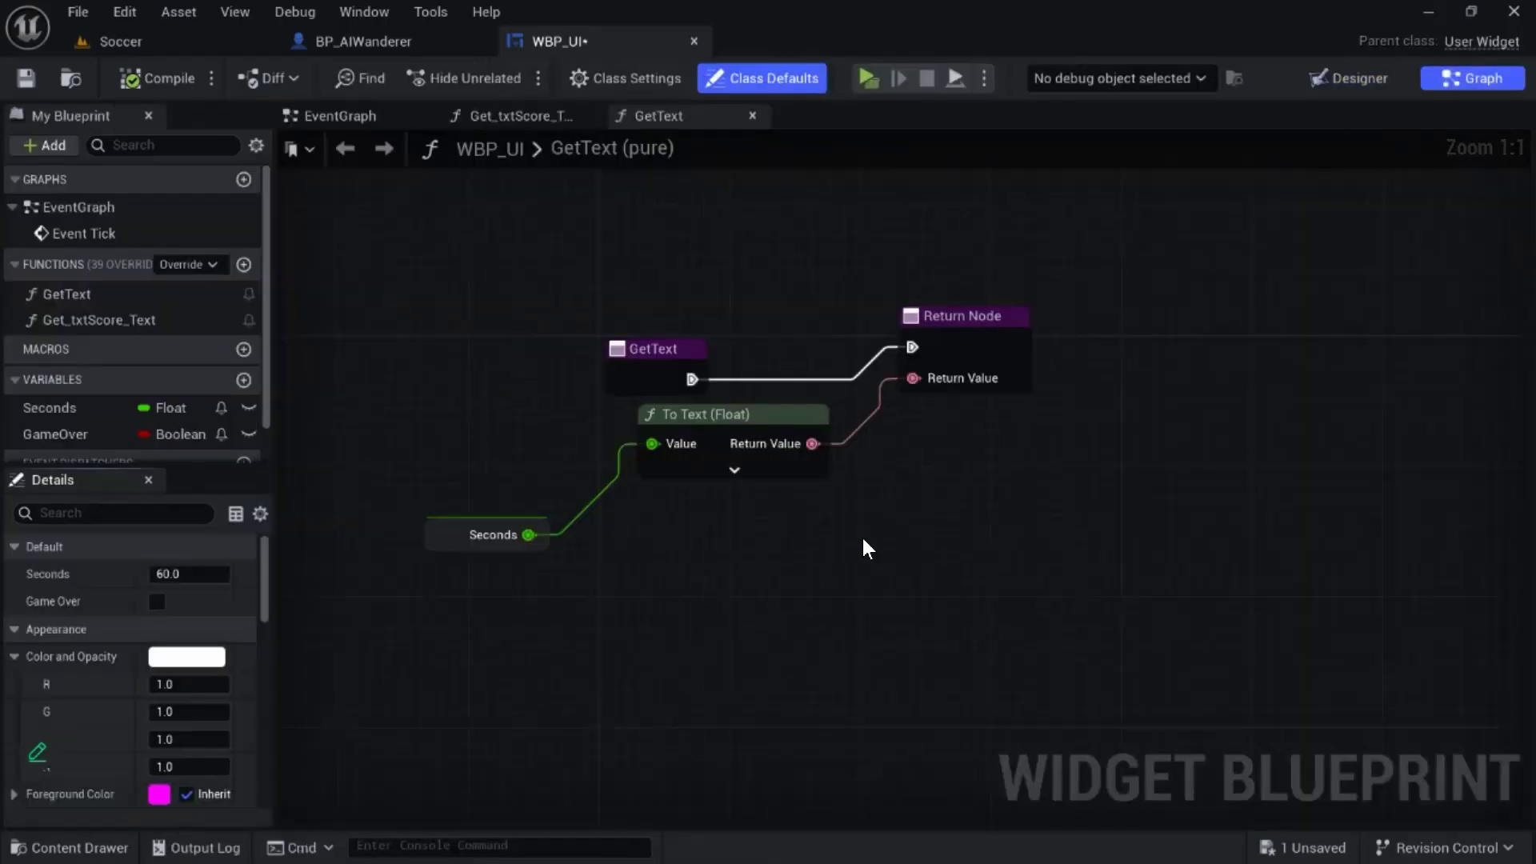
# - Add a Make Literal Text node with the value "Time Remaining:" and an Append node to the GetText graph
pyautogui.moveTo(781, 245); pyautogui.dragTo(796, 331, button='right')
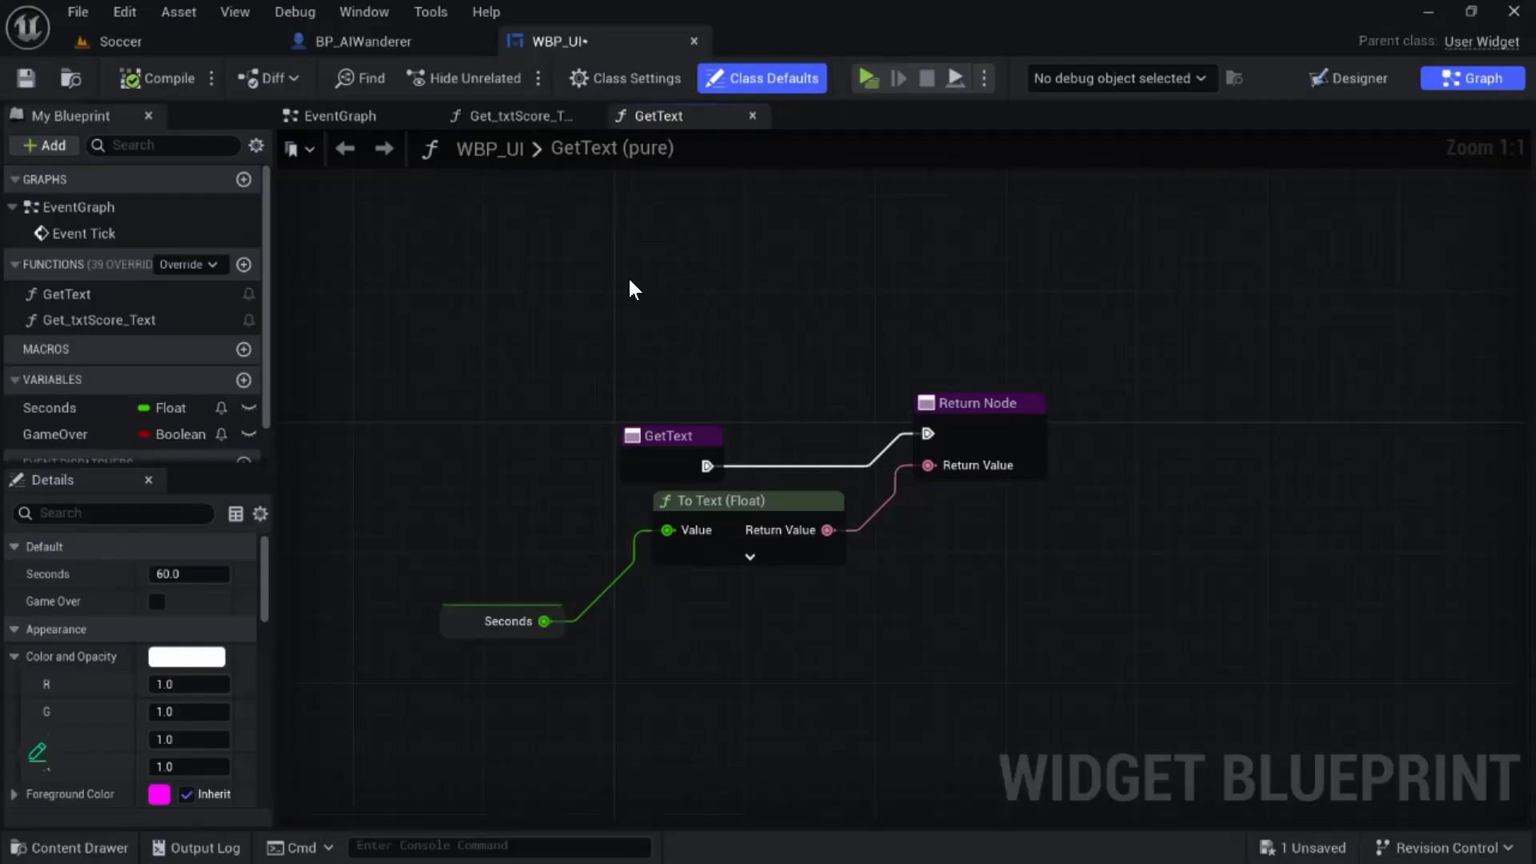
pyautogui.rightClick(757, 251)
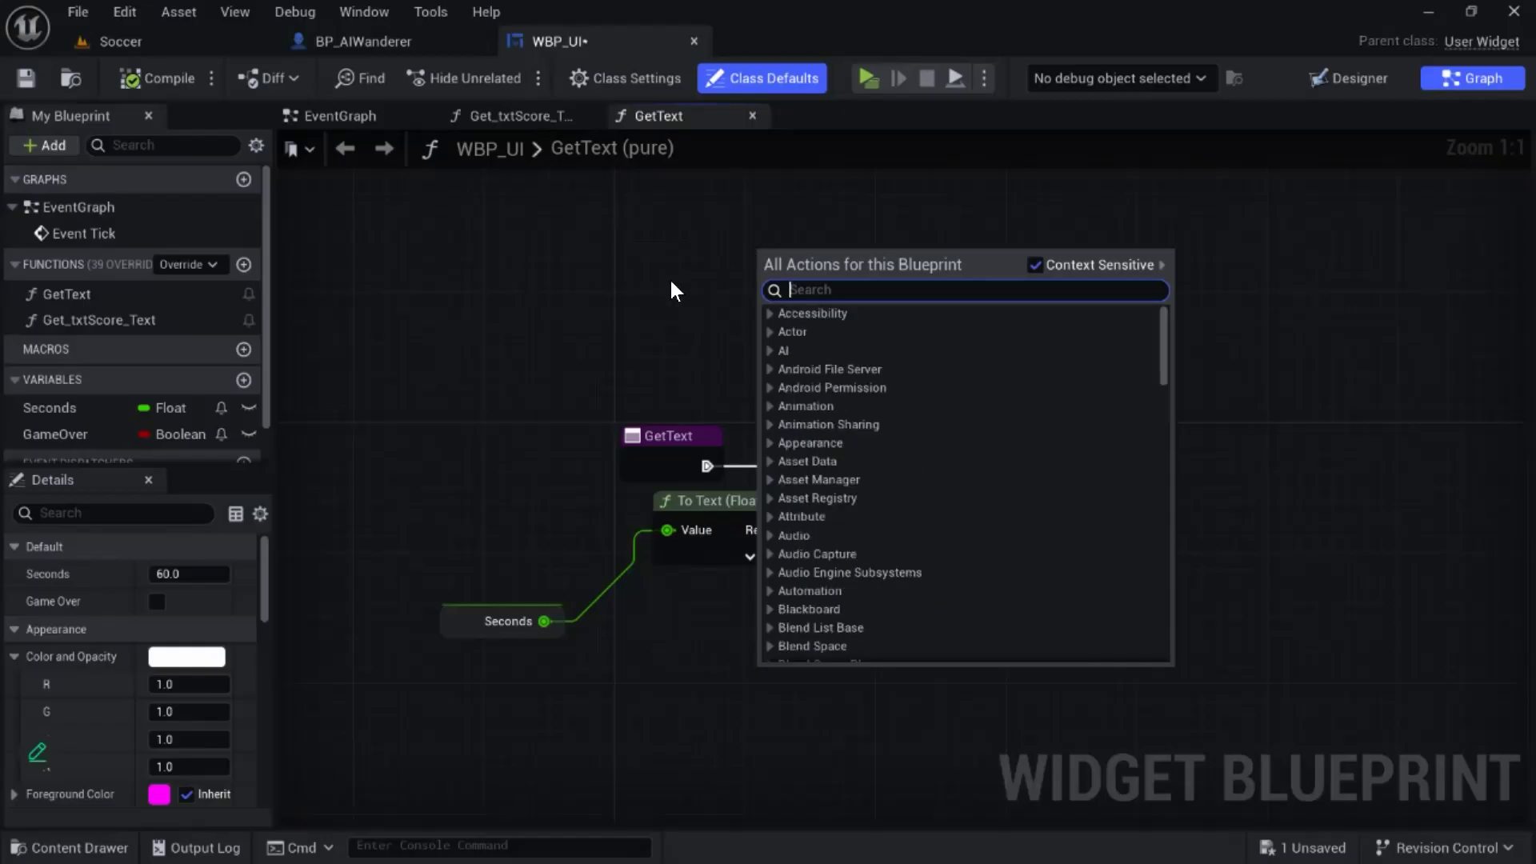
pyautogui.write('literal text')
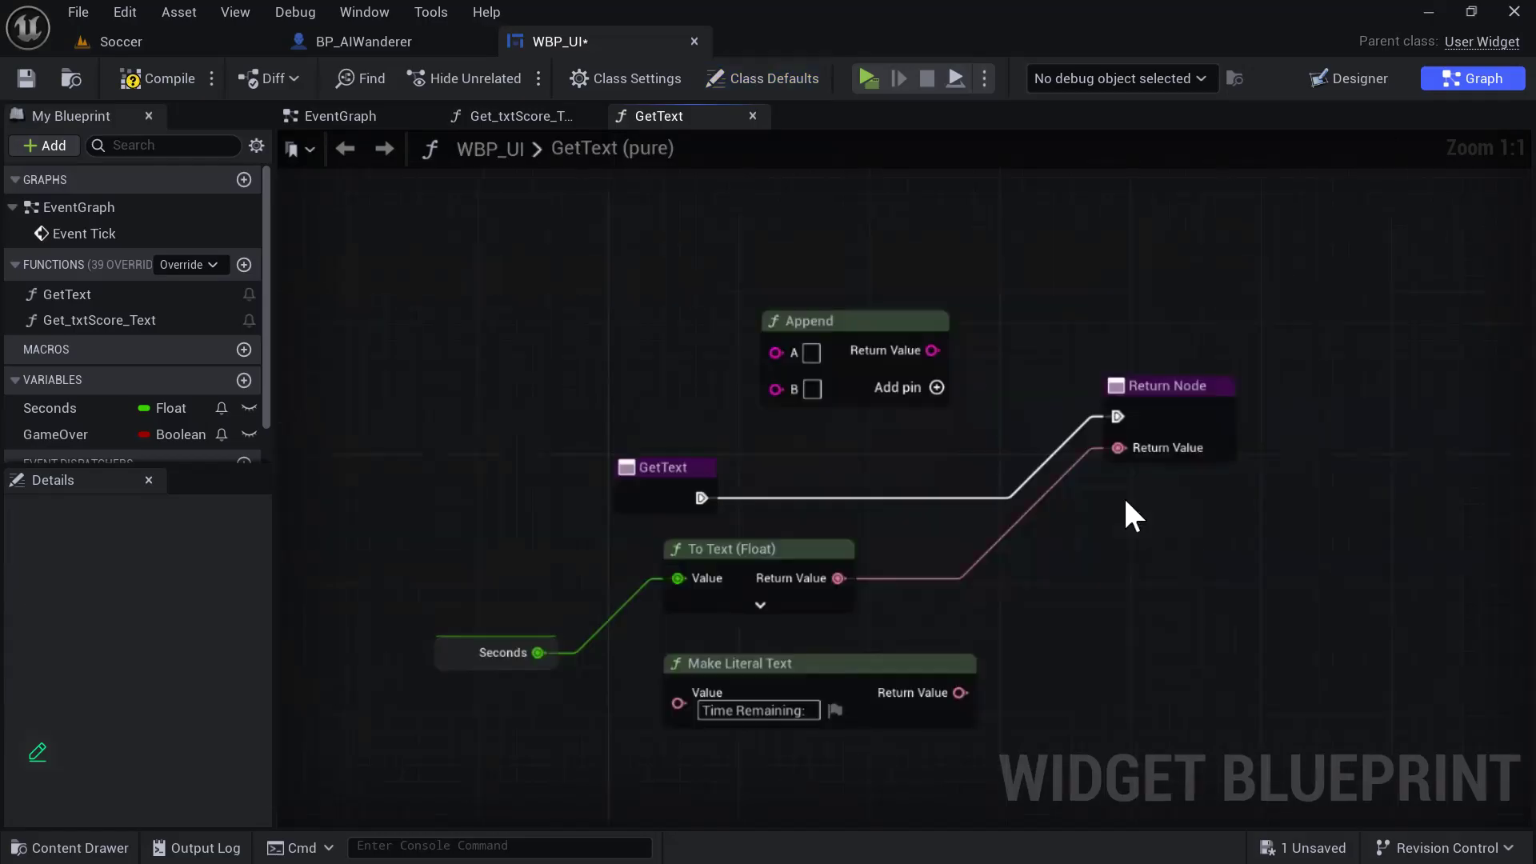
# - Rewire GetText so Append joins the literal text as A and the Seconds text as B and feeds the Return Node
pyautogui.moveTo(782, 558); pyautogui.dragTo(738, 572)
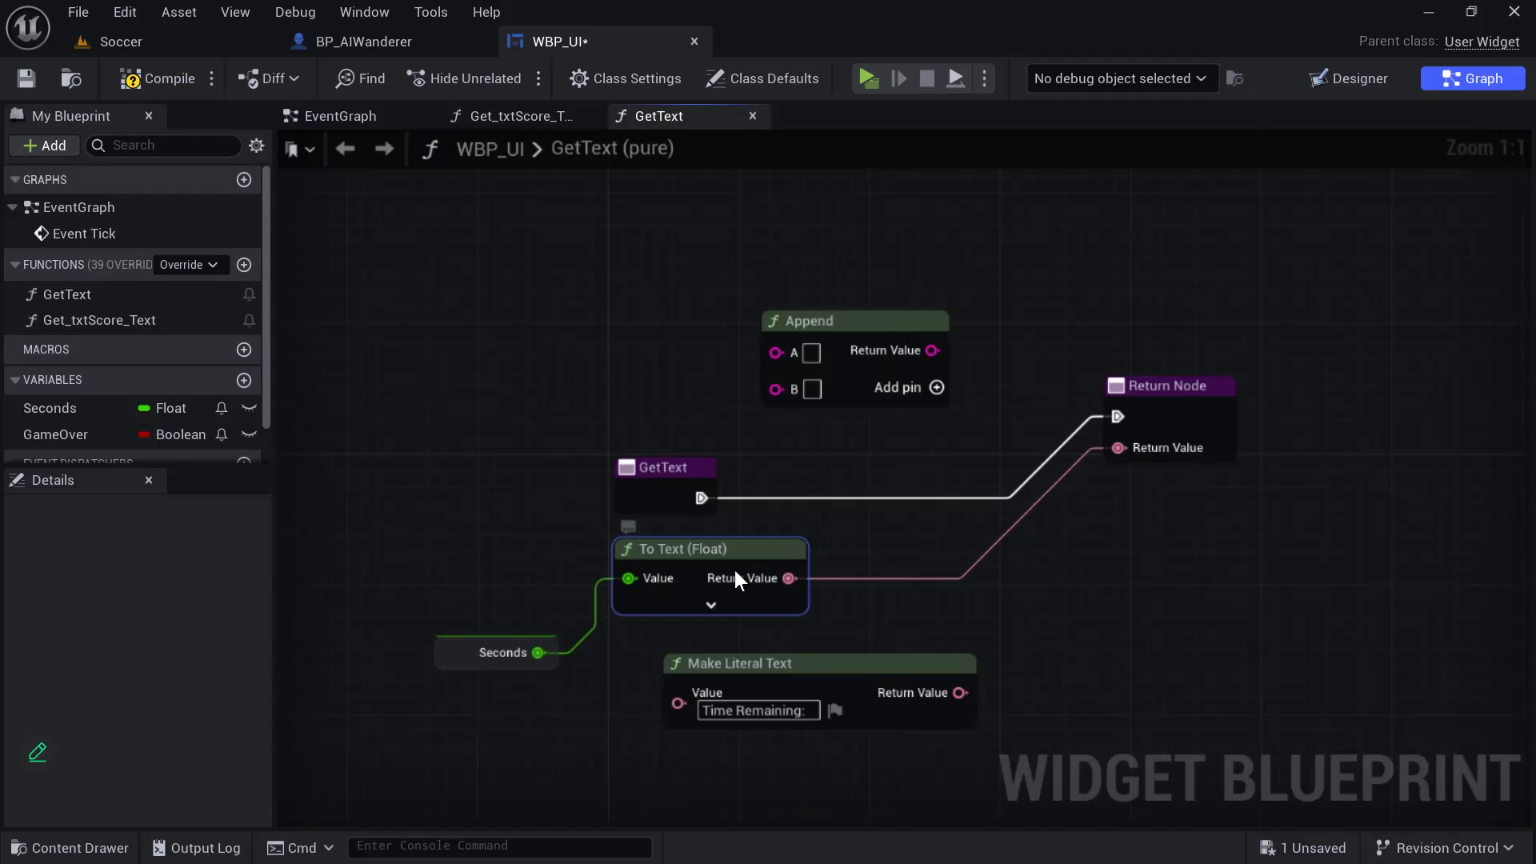
pyautogui.keyDown('ctrl'); pyautogui.moveTo(854, 578); pyautogui.dragTo(1108, 642); pyautogui.keyUp('ctrl')
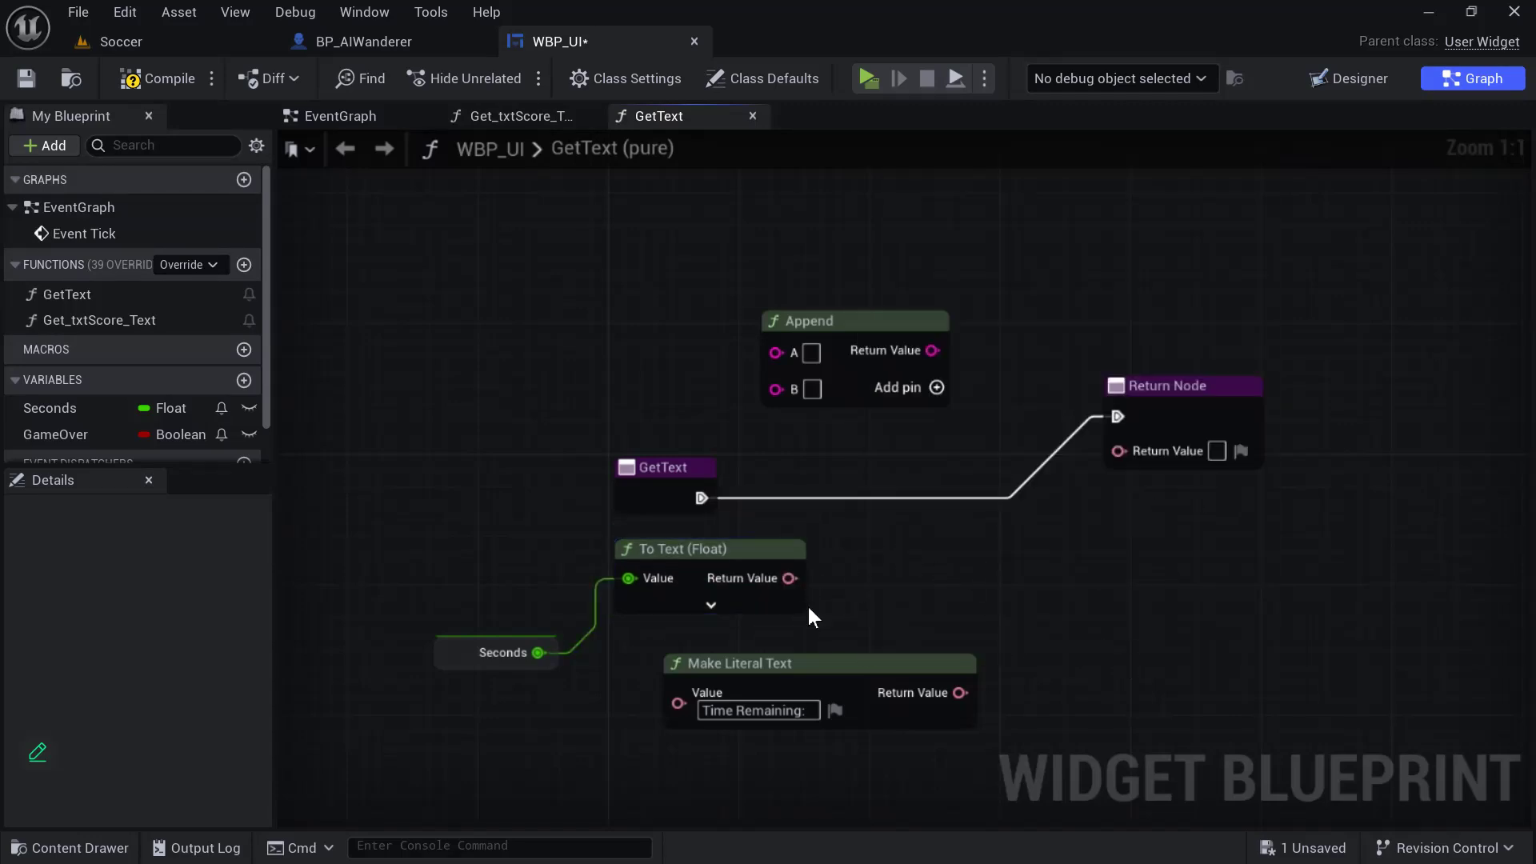
pyautogui.moveTo(789, 578); pyautogui.dragTo(780, 397)
pyautogui.moveTo(859, 322); pyautogui.dragTo(1031, 306)
pyautogui.moveTo(744, 439); pyautogui.dragTo(874, 437)
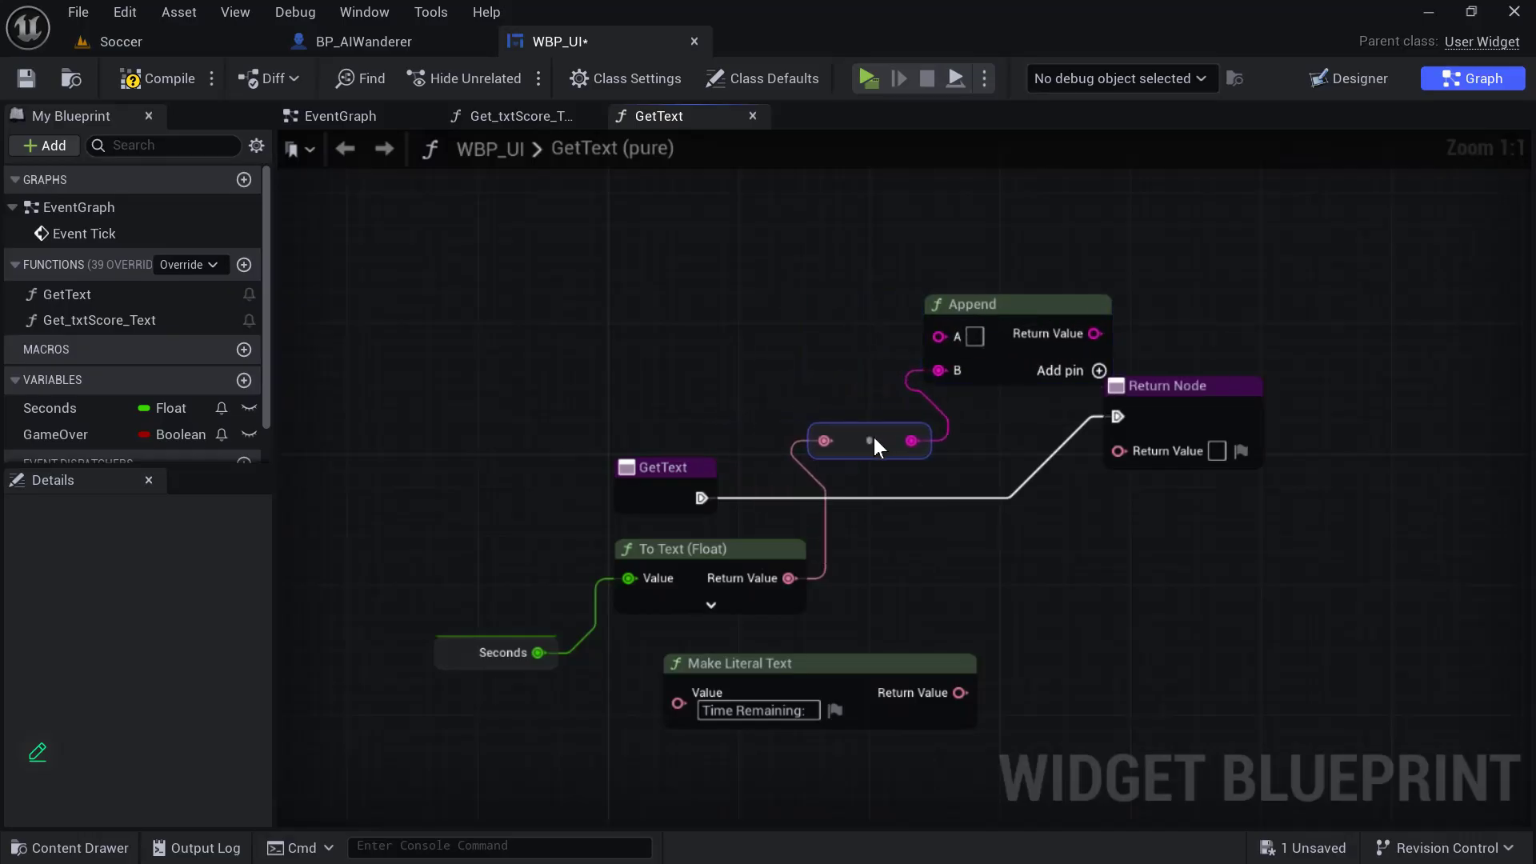
pyautogui.moveTo(885, 665); pyautogui.dragTo(941, 339)
pyautogui.moveTo(1006, 302); pyautogui.dragTo(1117, 453)
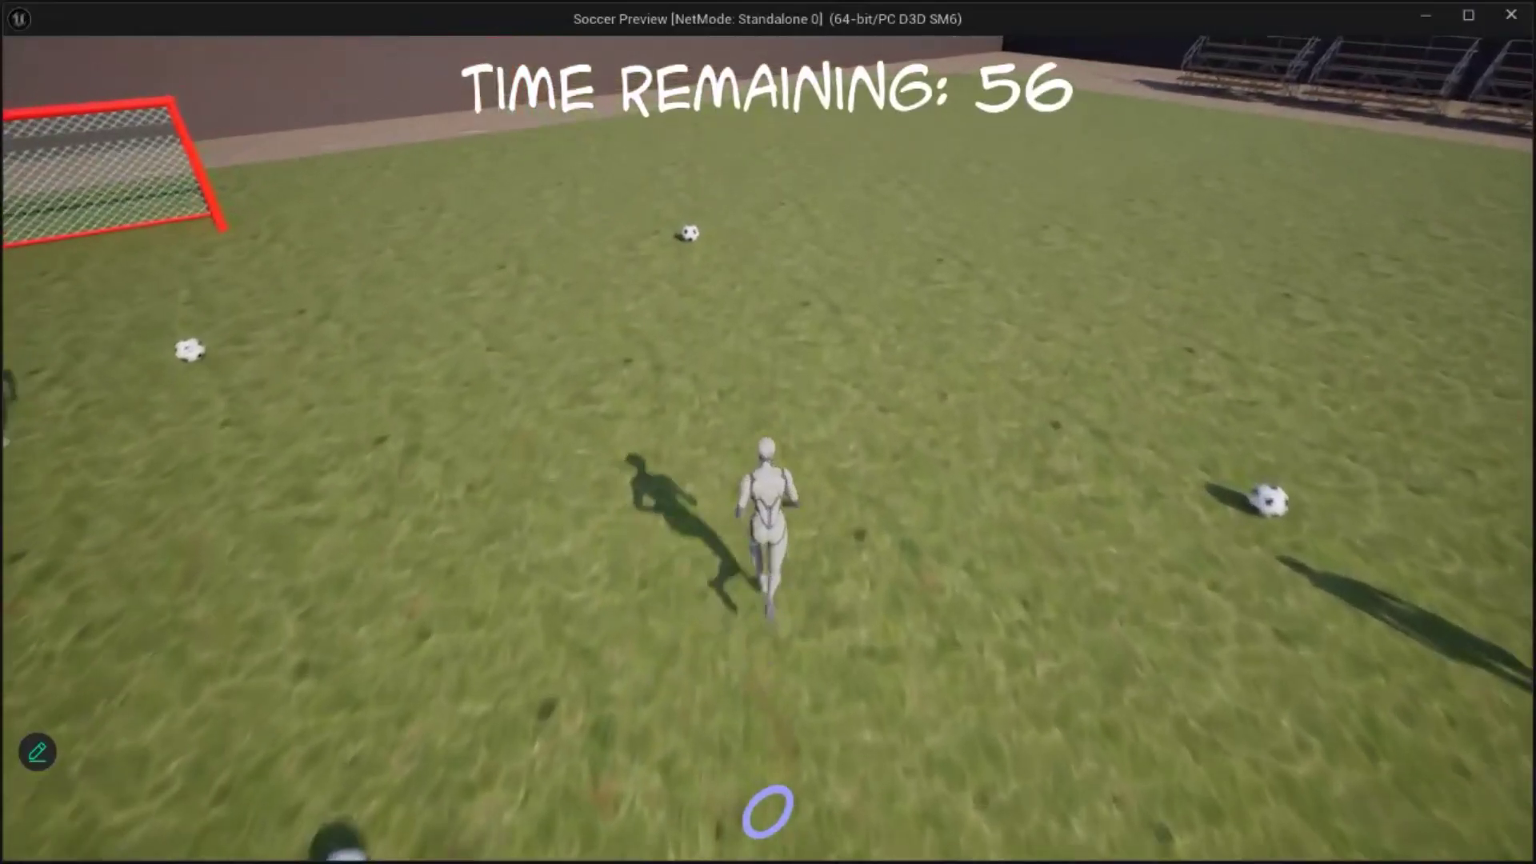
# - Run the character across the field to check the "Time Remaining:" timer label, and end the play test
pyautogui.press('w')
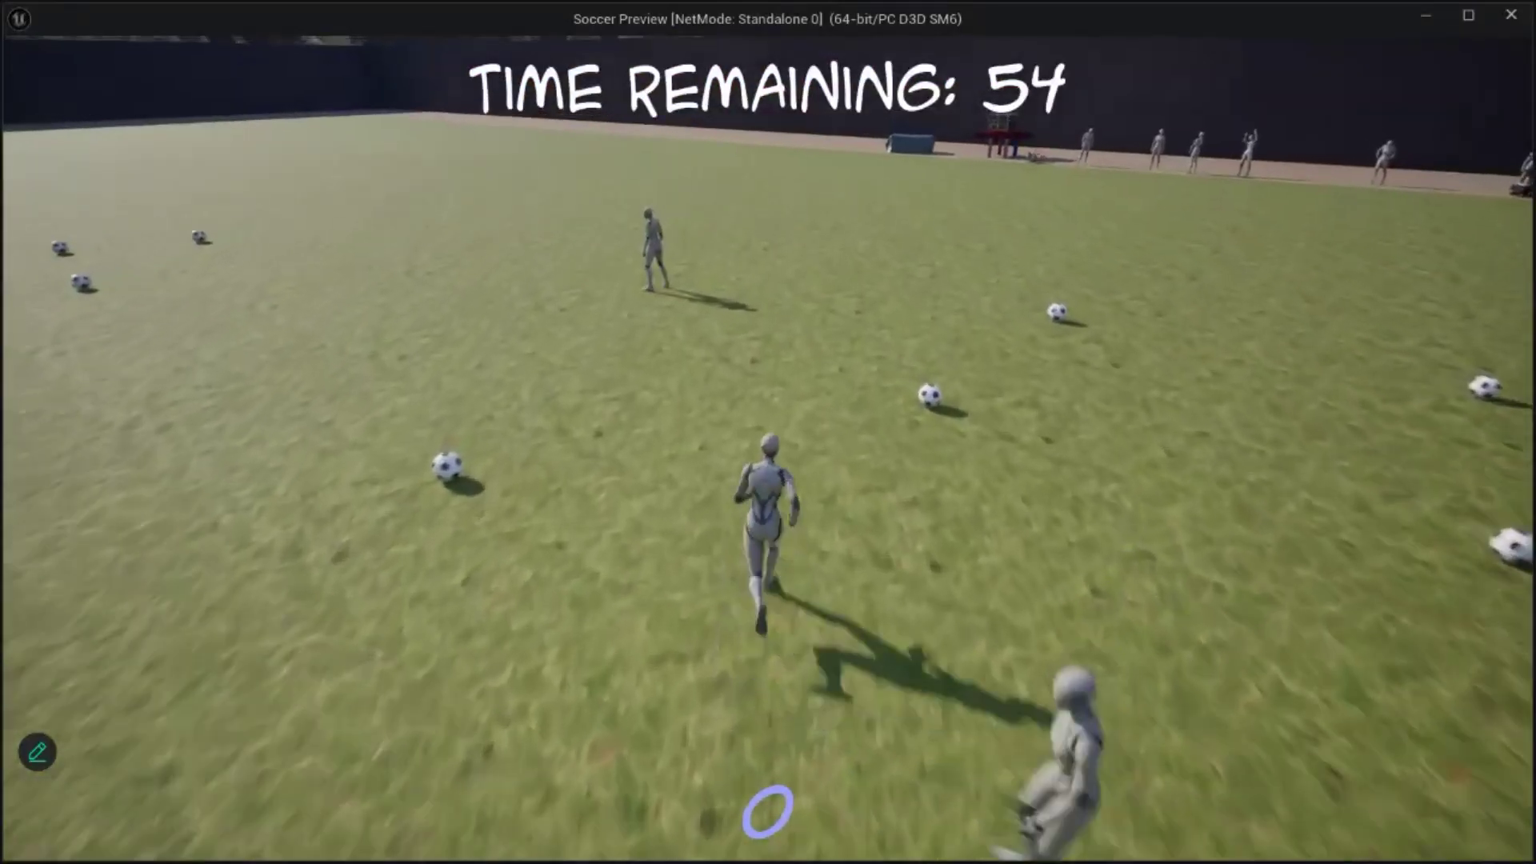
pyautogui.press('w')
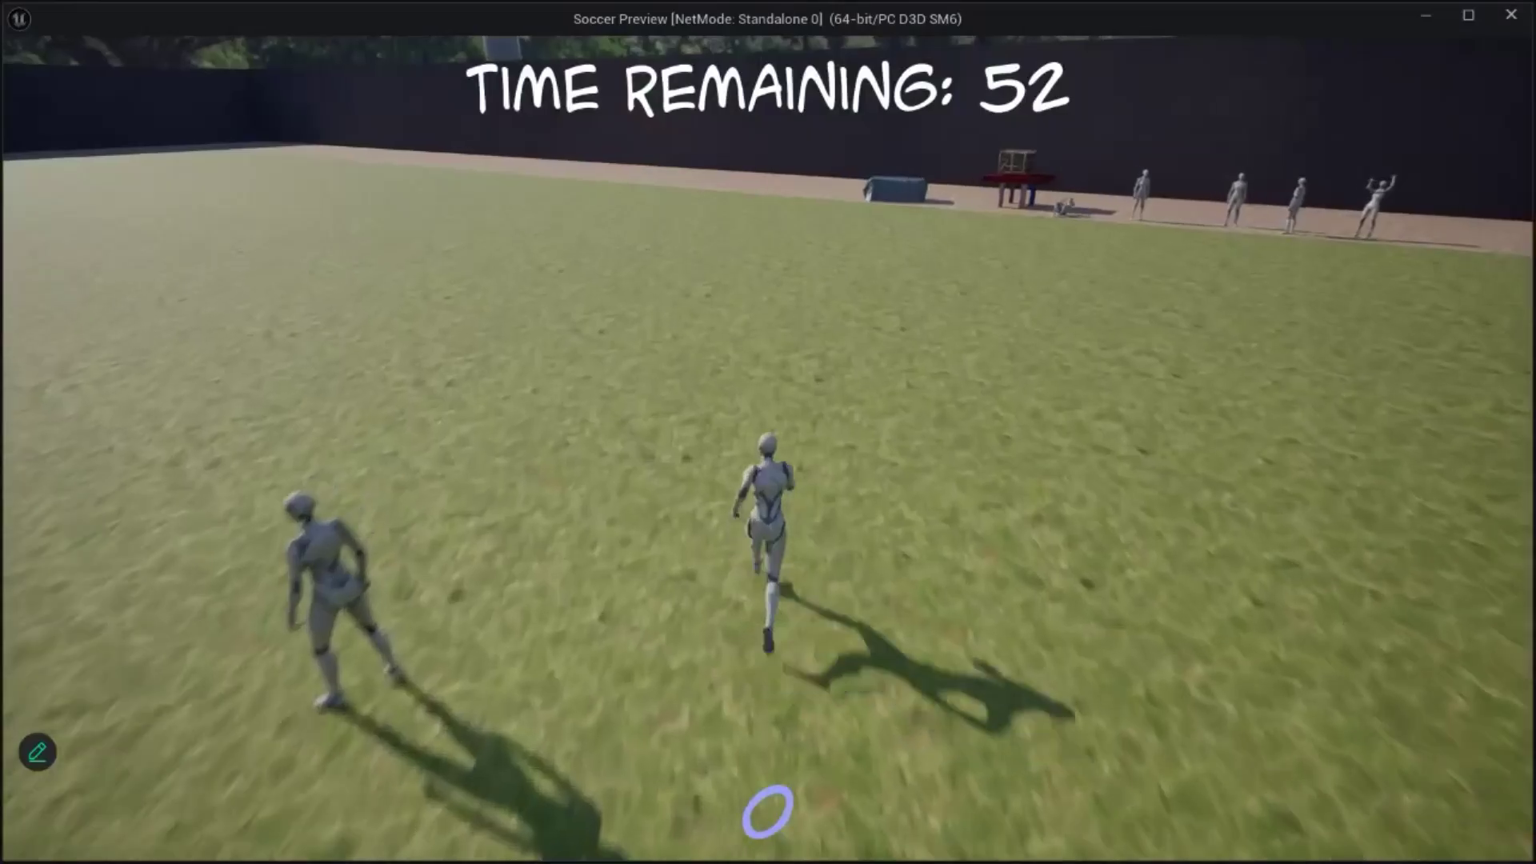
pyautogui.press('w')
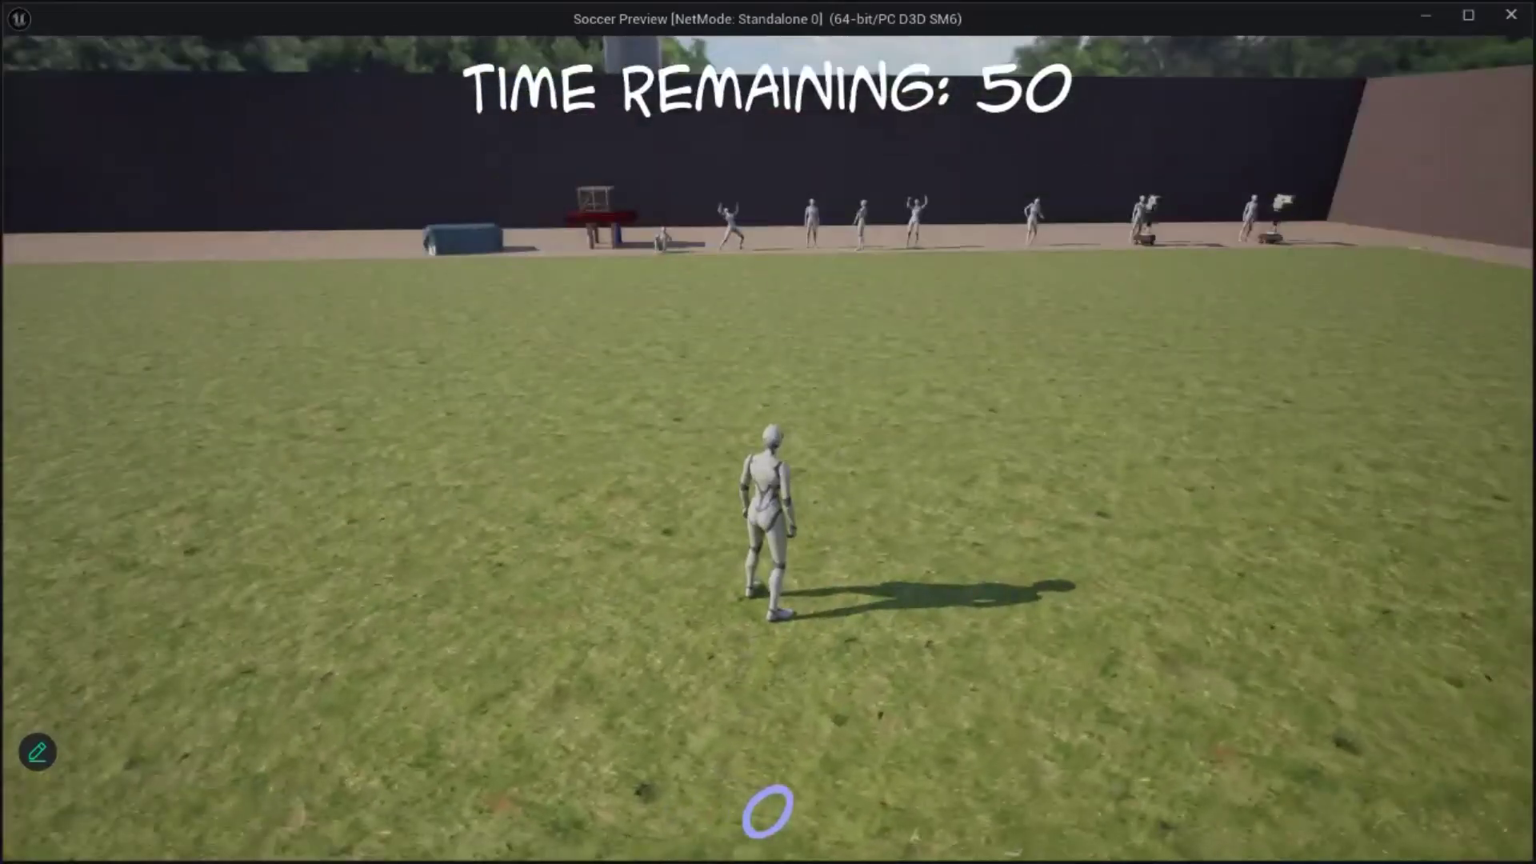
pyautogui.press('w')
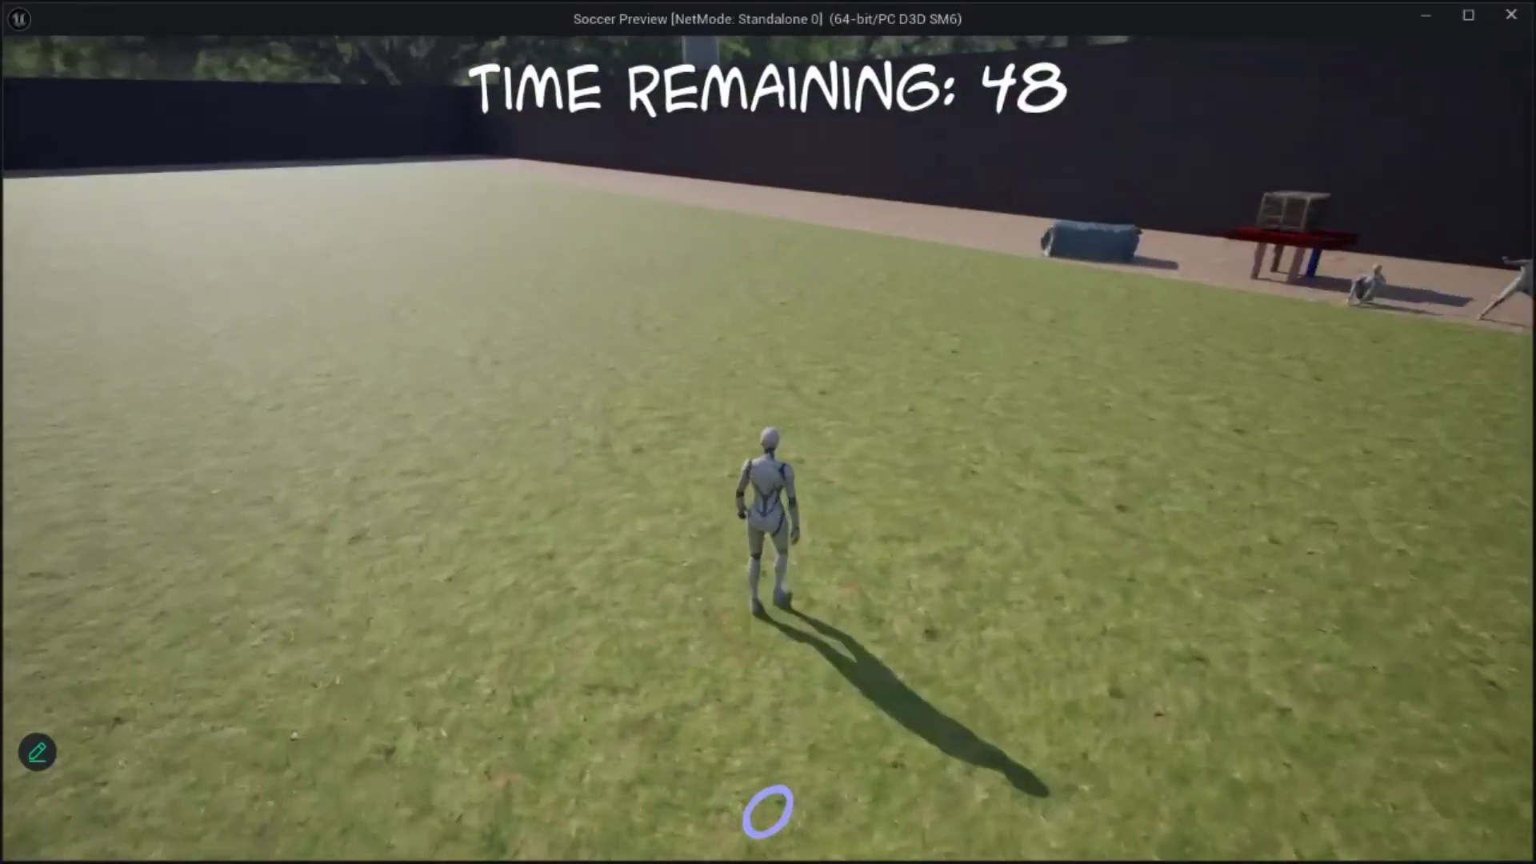
pyautogui.press('w')
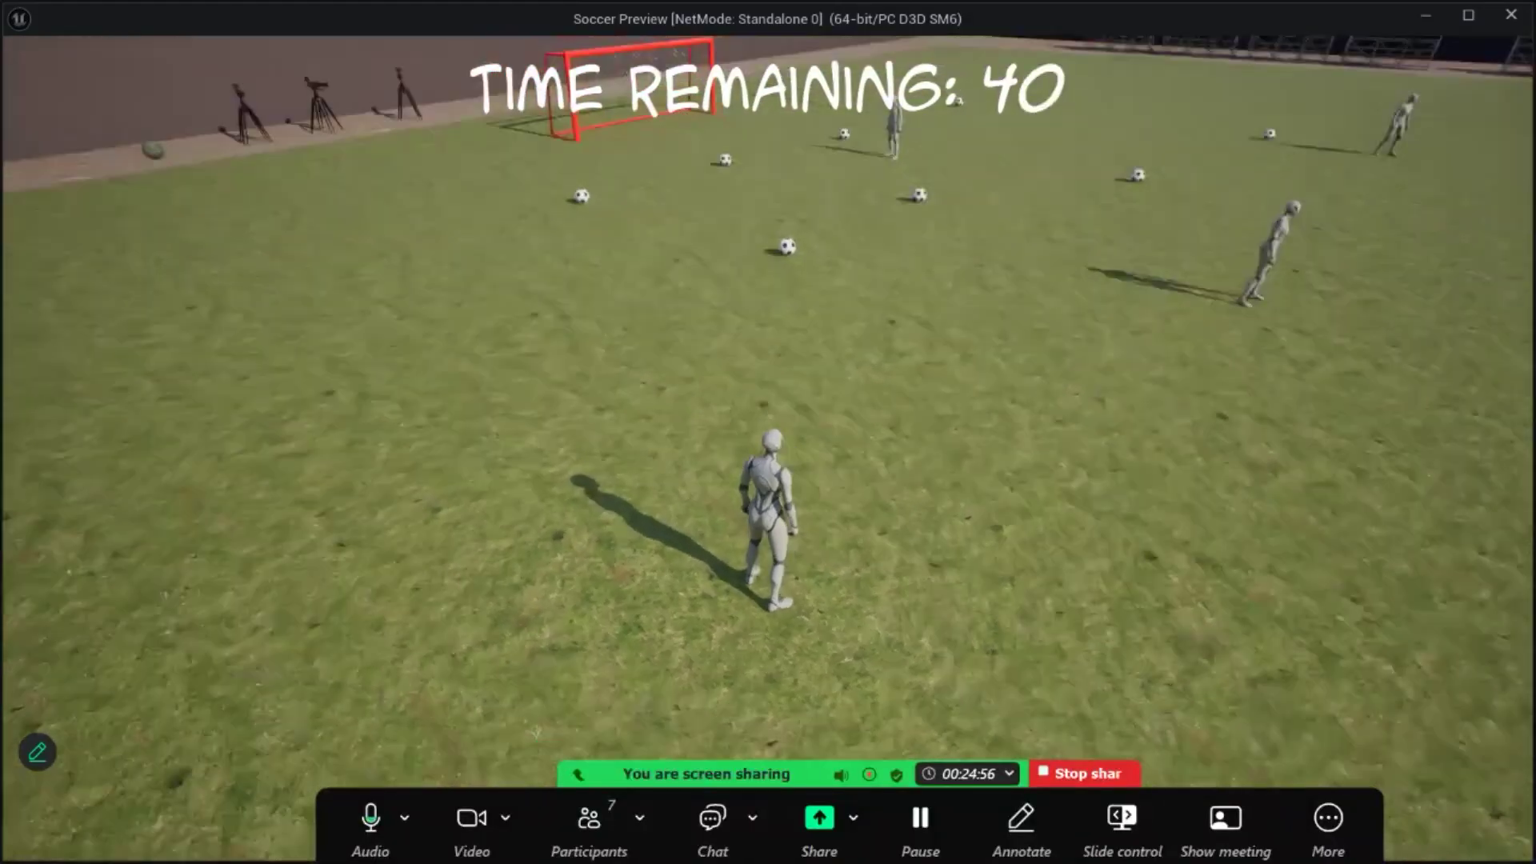
pyautogui.press('Escape')
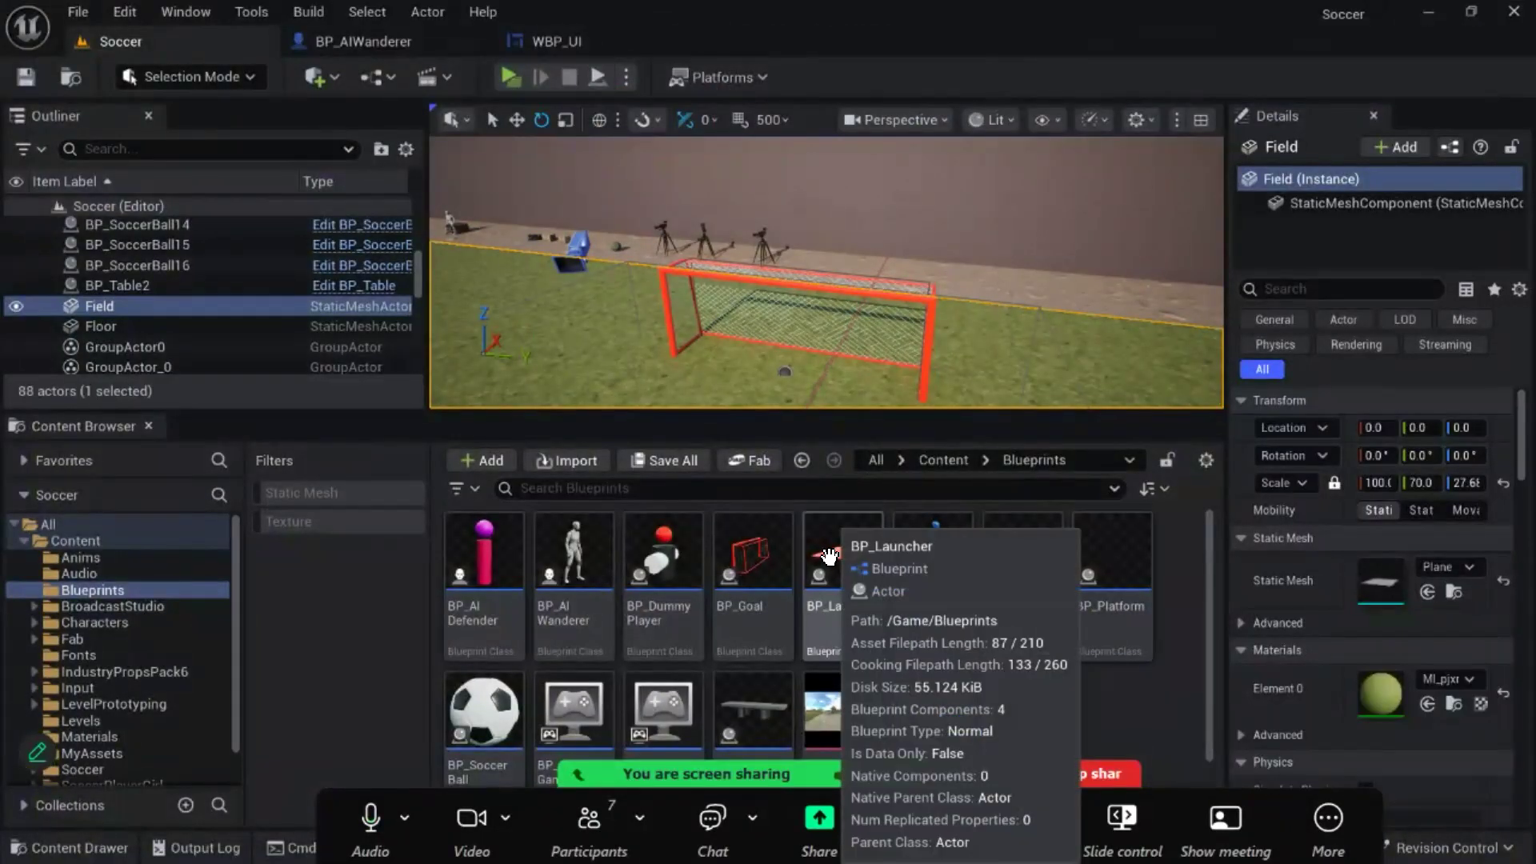
# - Return to the WBP_UI widget and bring up its GetText function graph
pyautogui.click(422, 42)
pyautogui.click(584, 41)
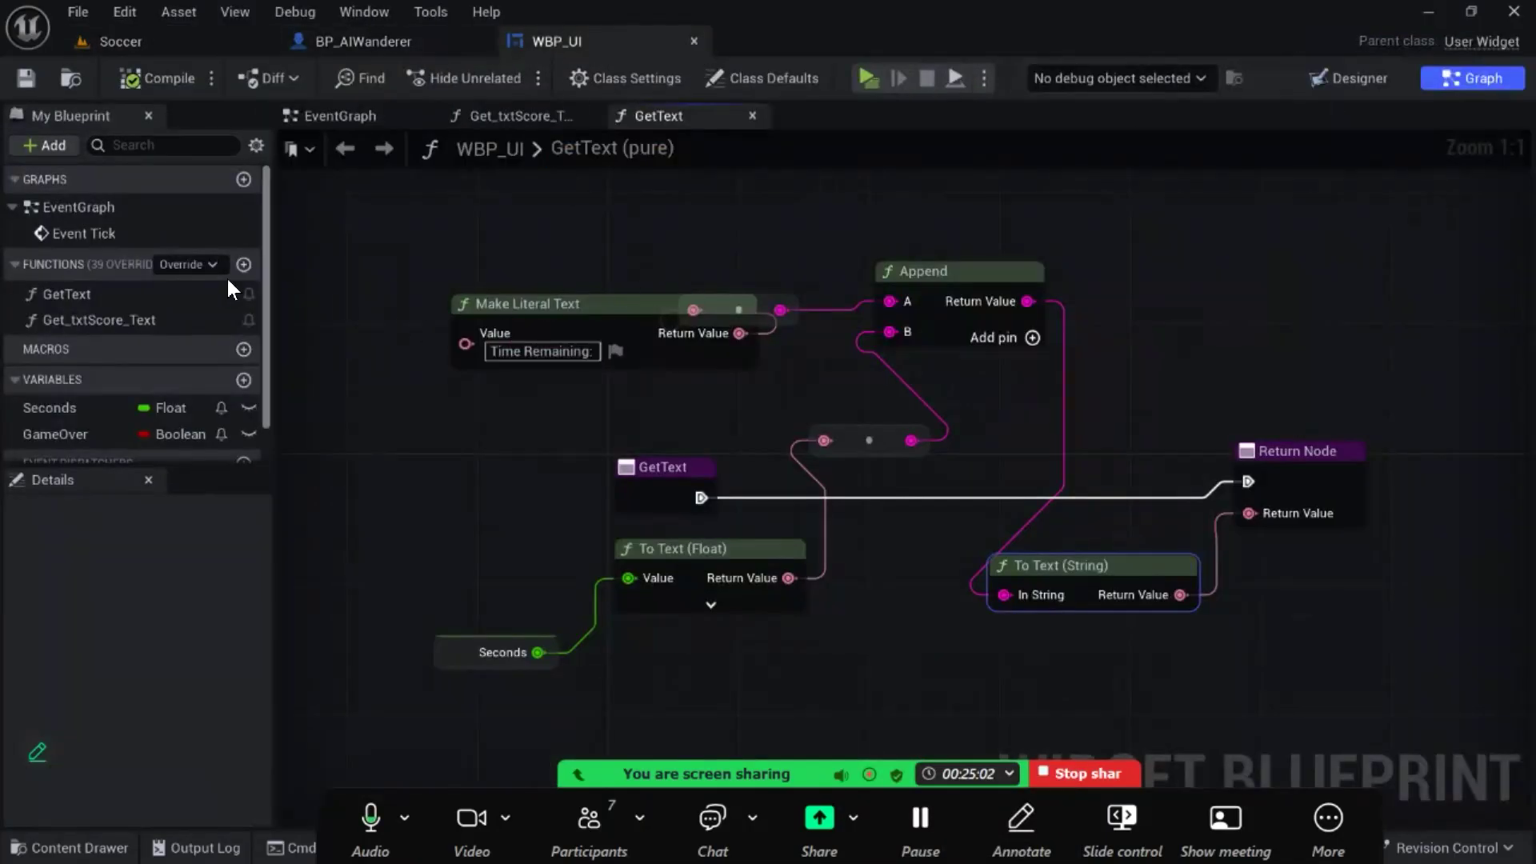
pyautogui.click(104, 293)
pyautogui.doubleClick(104, 293)
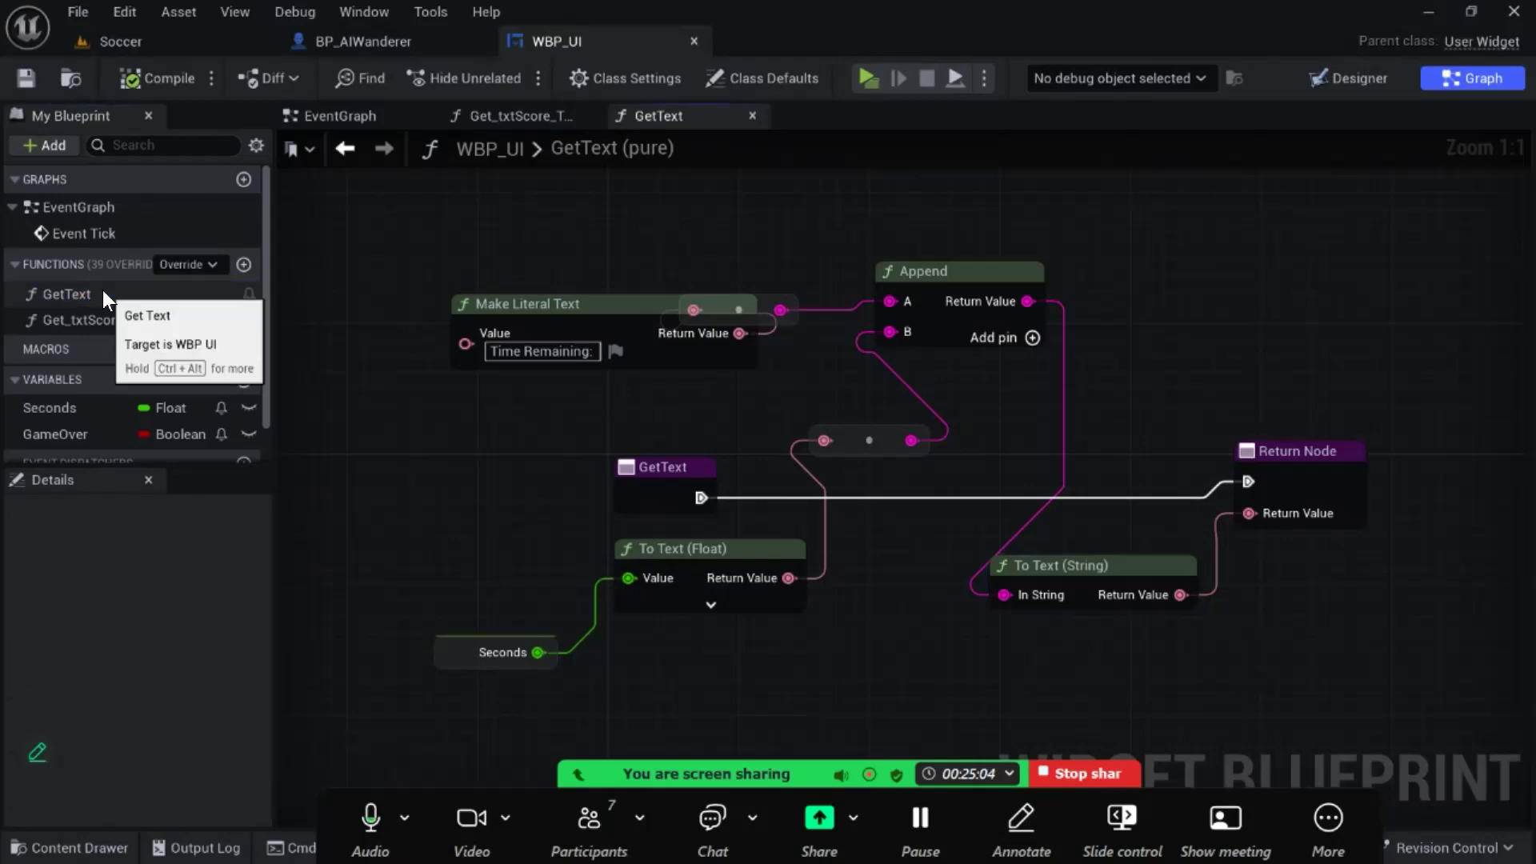
pyautogui.doubleClick(67, 291)
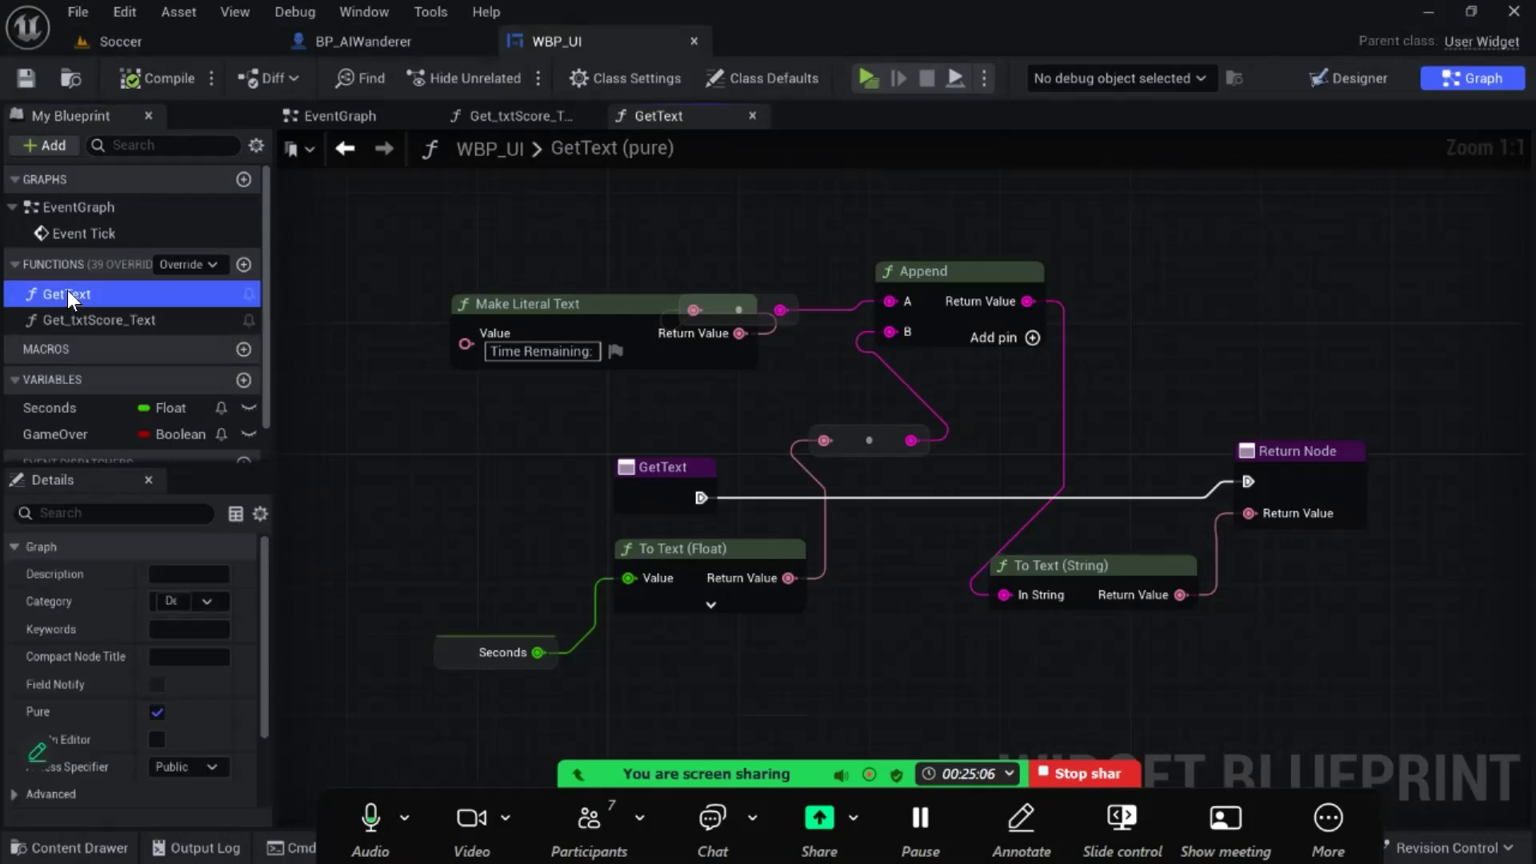
# - Examine how the GetText function graph joins the "Time Remaining:" literal text with the Seconds value
pyautogui.doubleClick(62, 291)
pyautogui.click(90, 324)
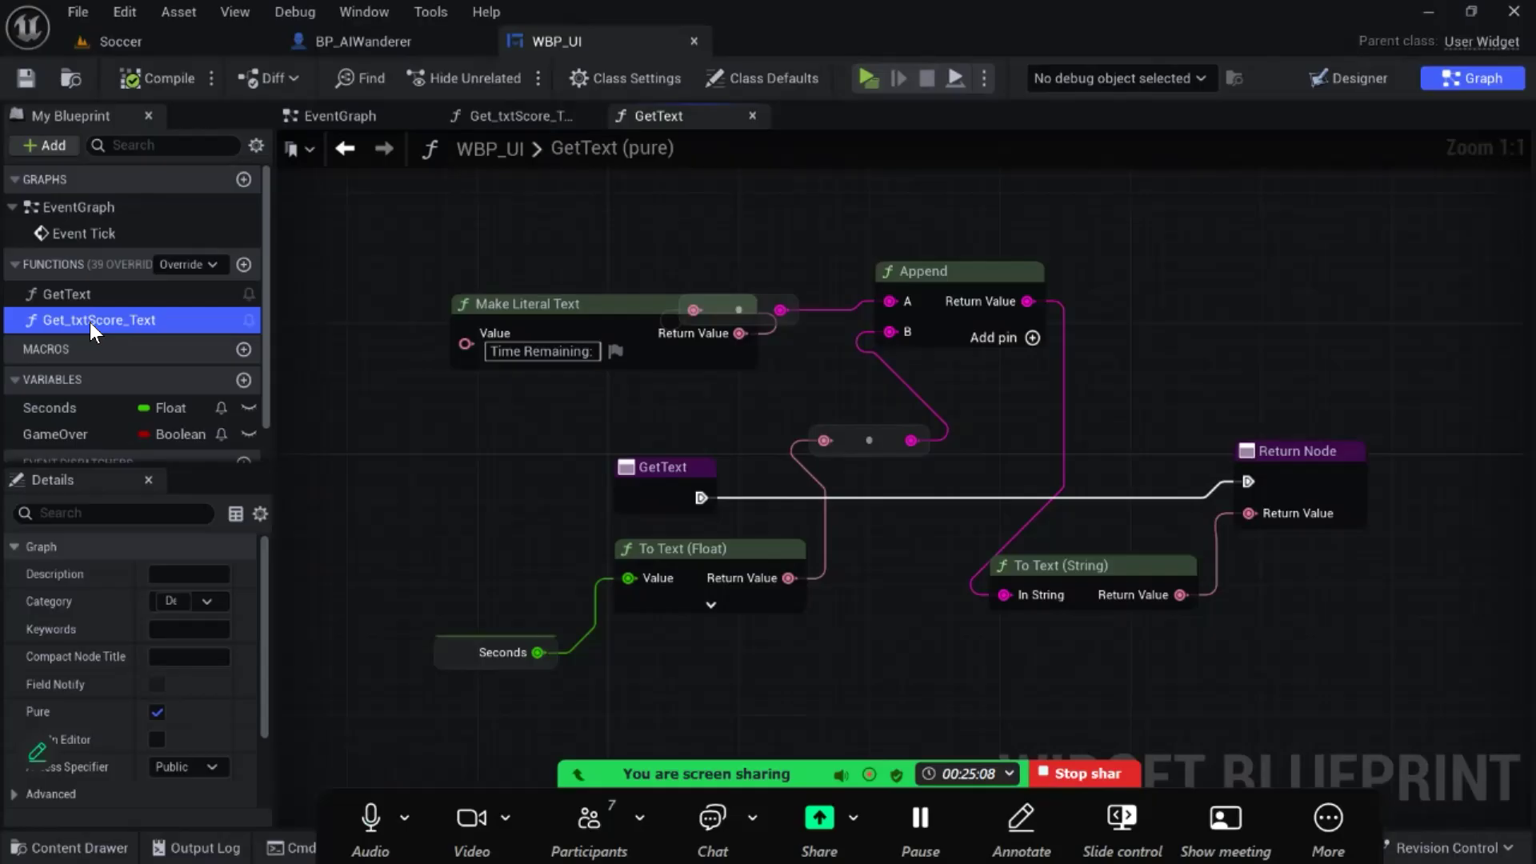
pyautogui.click(90, 323)
pyautogui.click(331, 398)
pyautogui.click(136, 320)
pyautogui.click(540, 460)
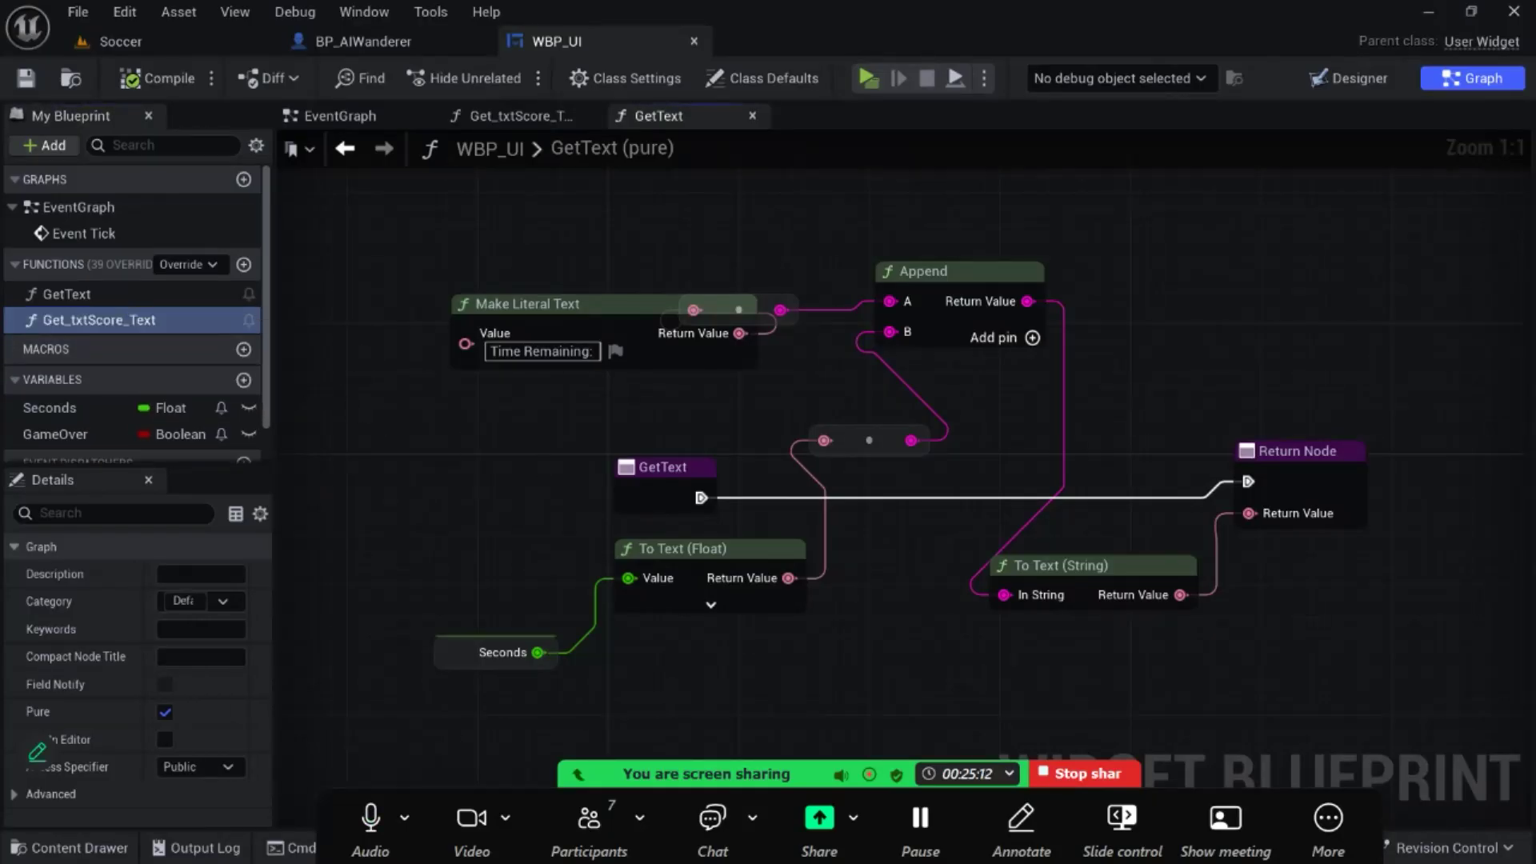
pyautogui.scroll(-2, 658, 372)
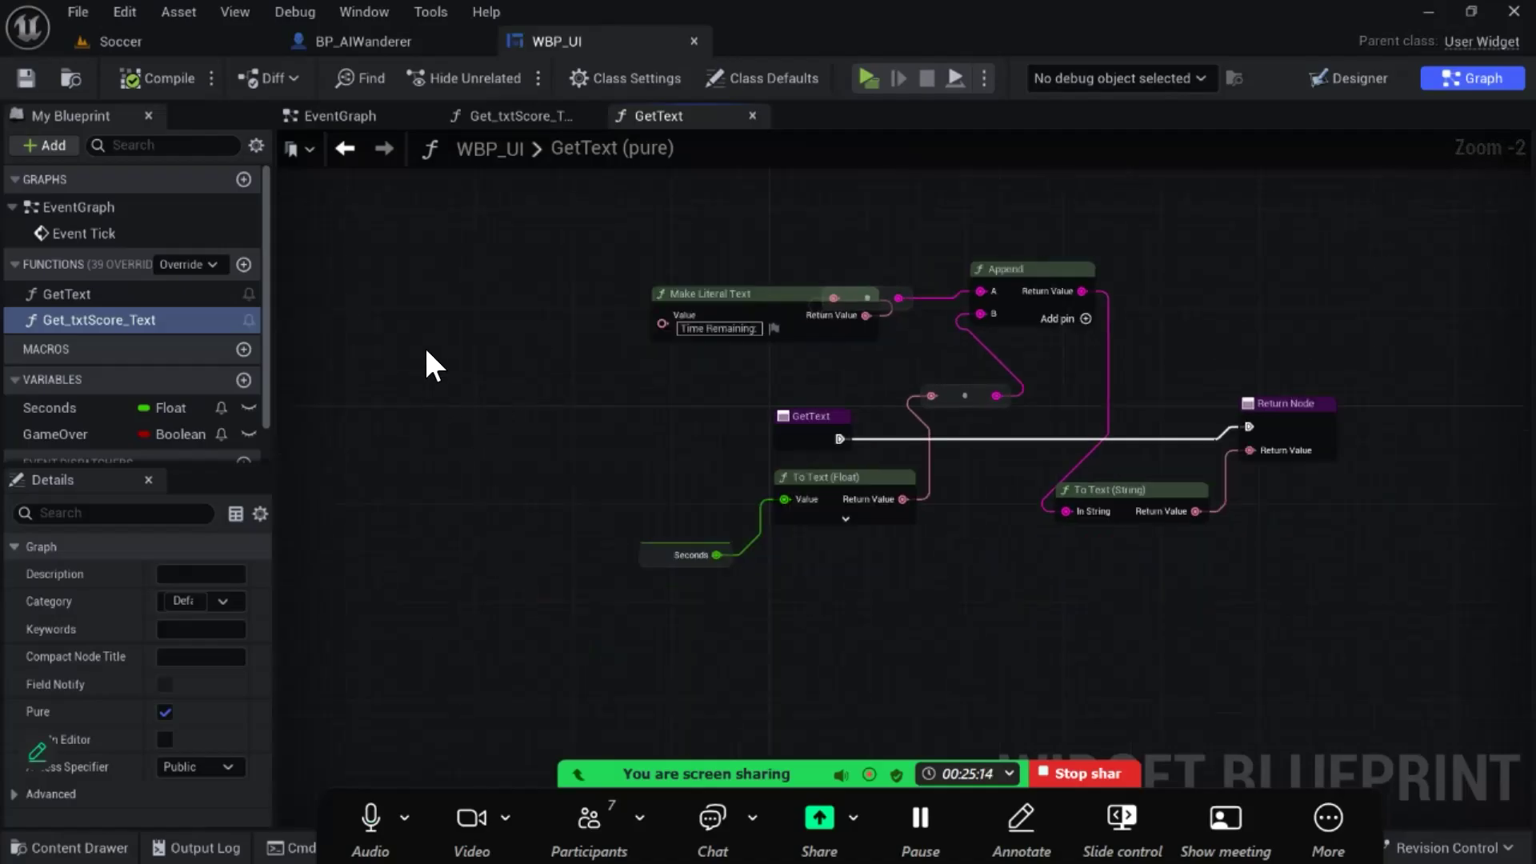
pyautogui.click(120, 41)
pyautogui.click(78, 11)
pyautogui.click(171, 309)
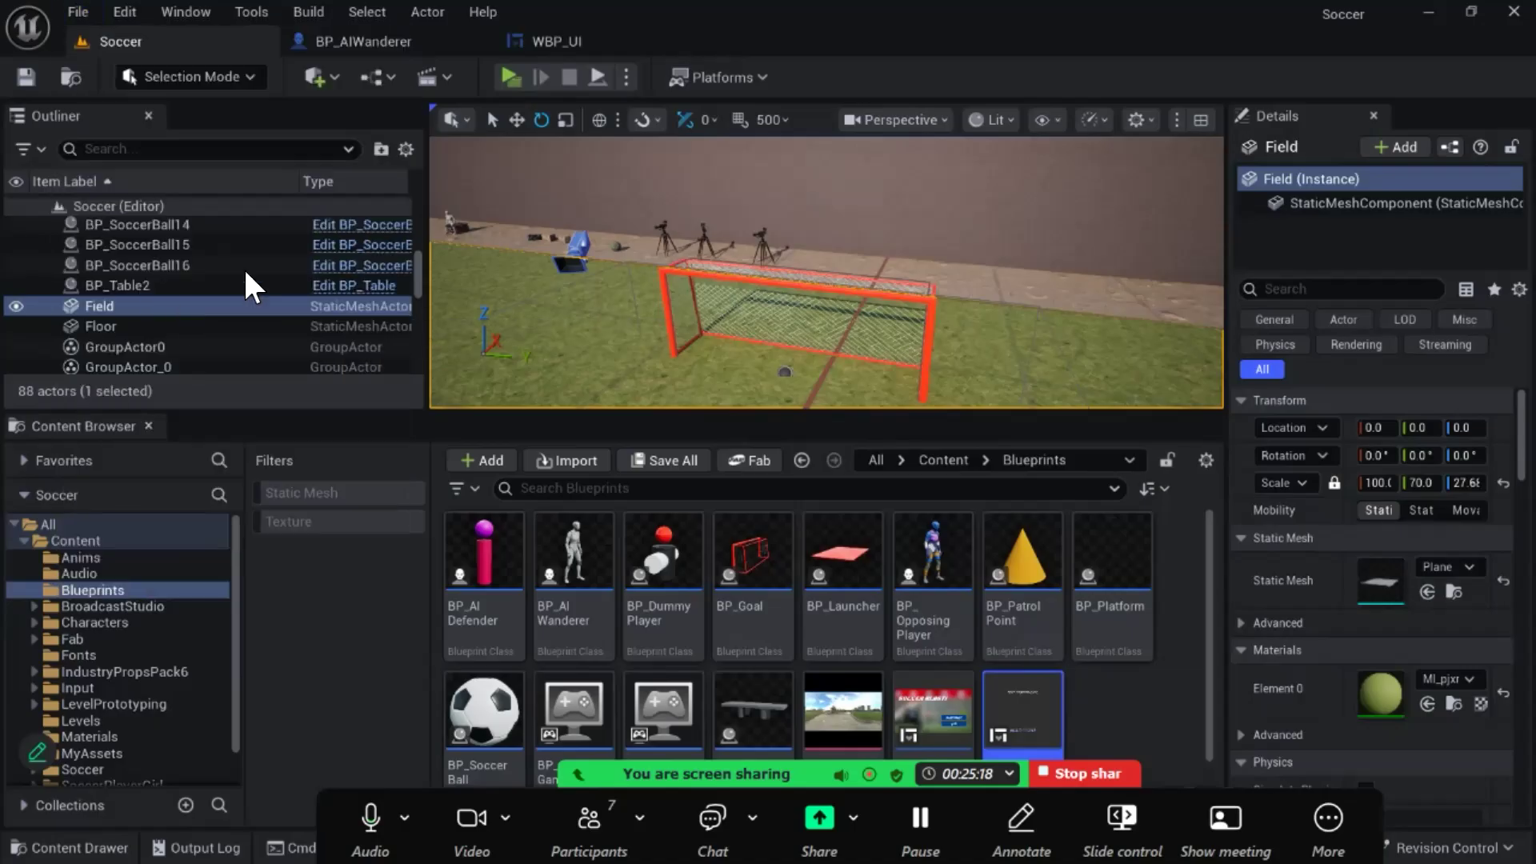
pyautogui.click(581, 37)
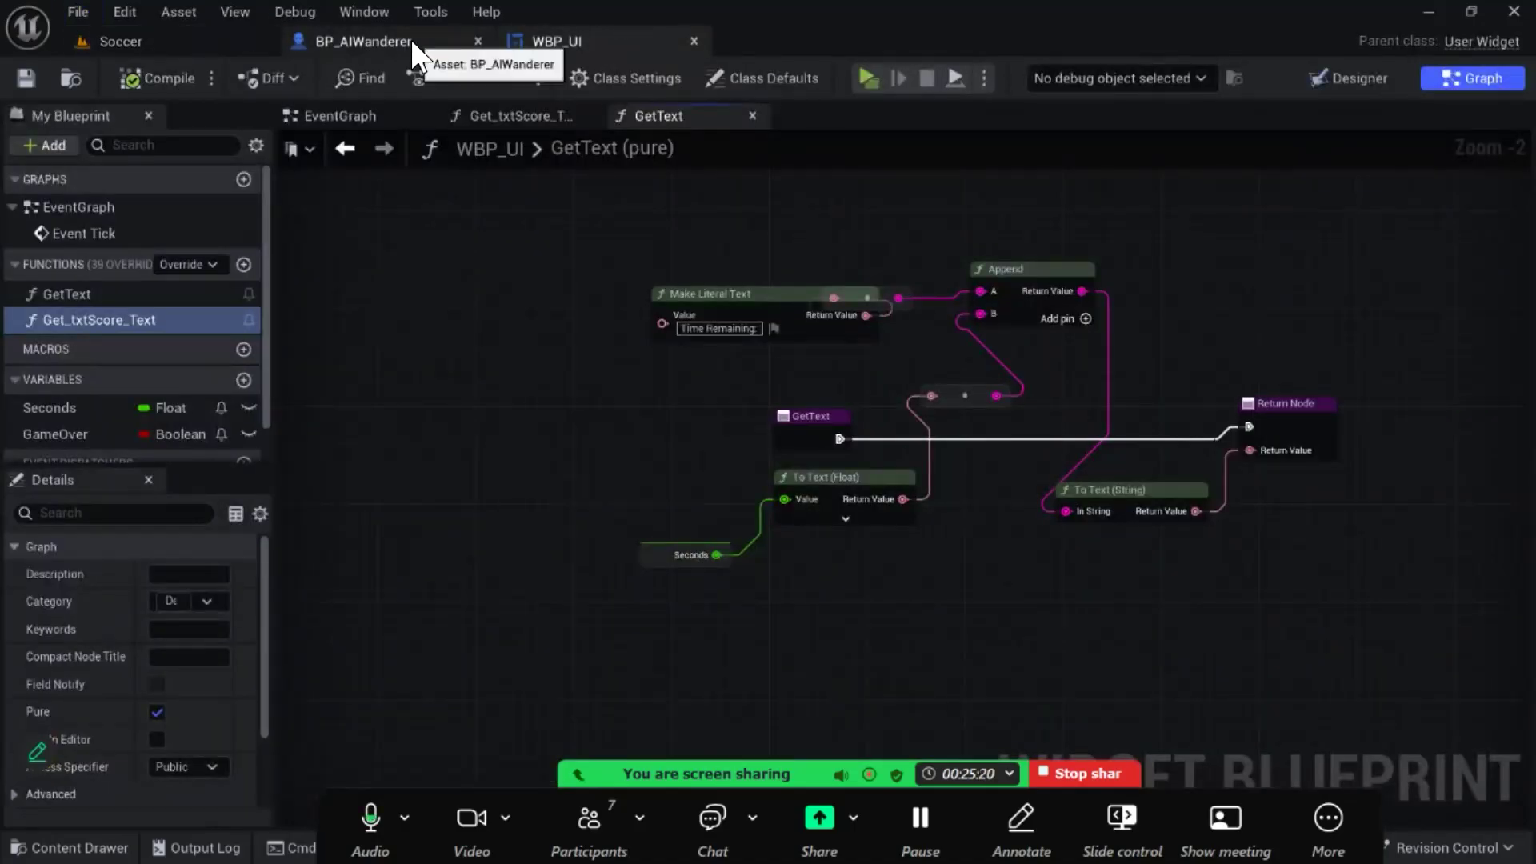
pyautogui.scroll(1, 640, 448)
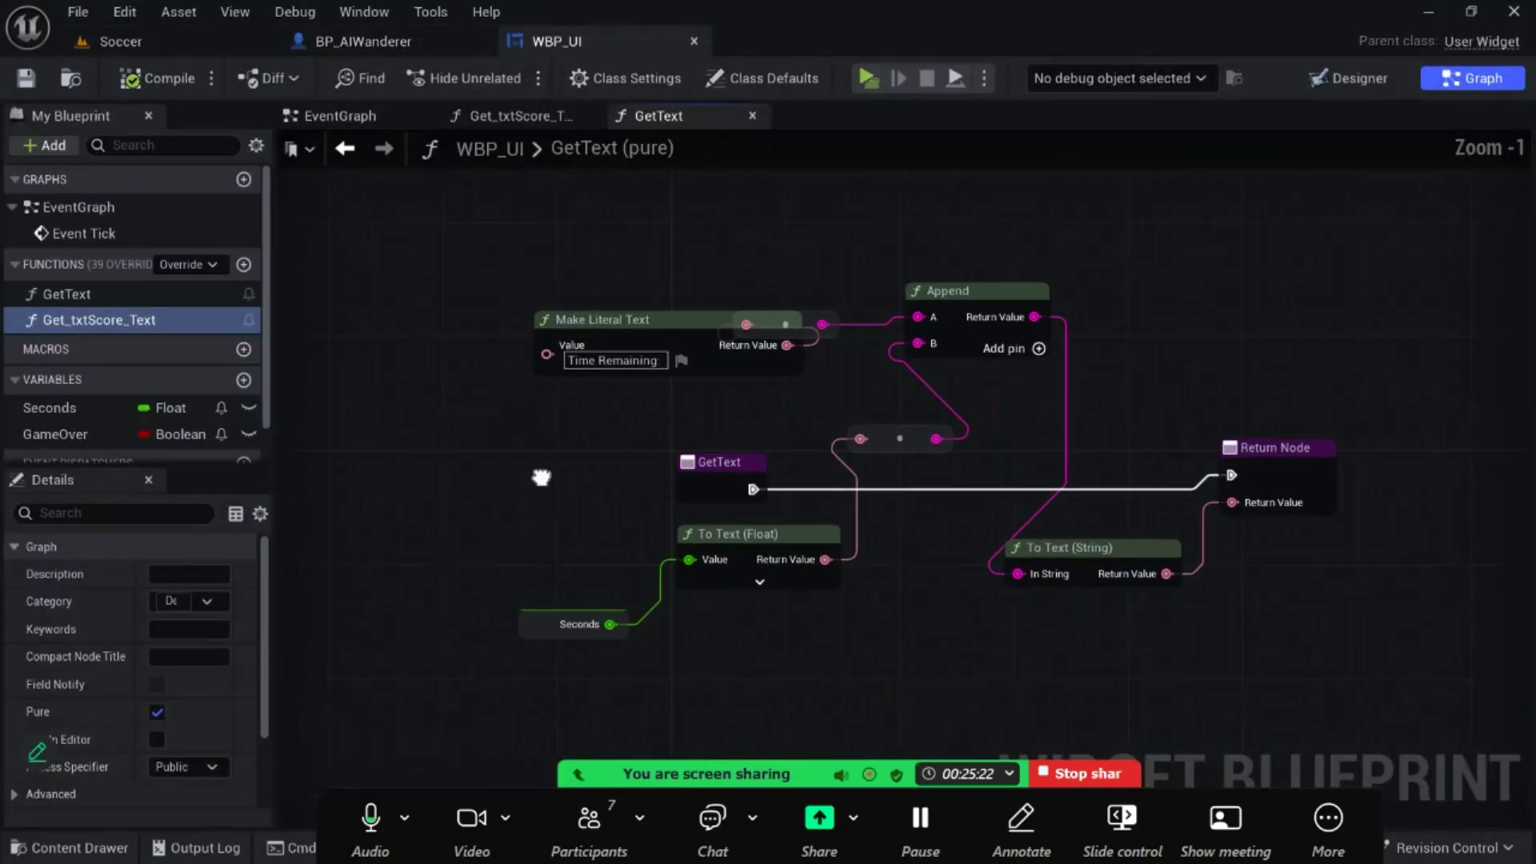
pyautogui.moveTo(549, 473); pyautogui.dragTo(439, 477, button='right')
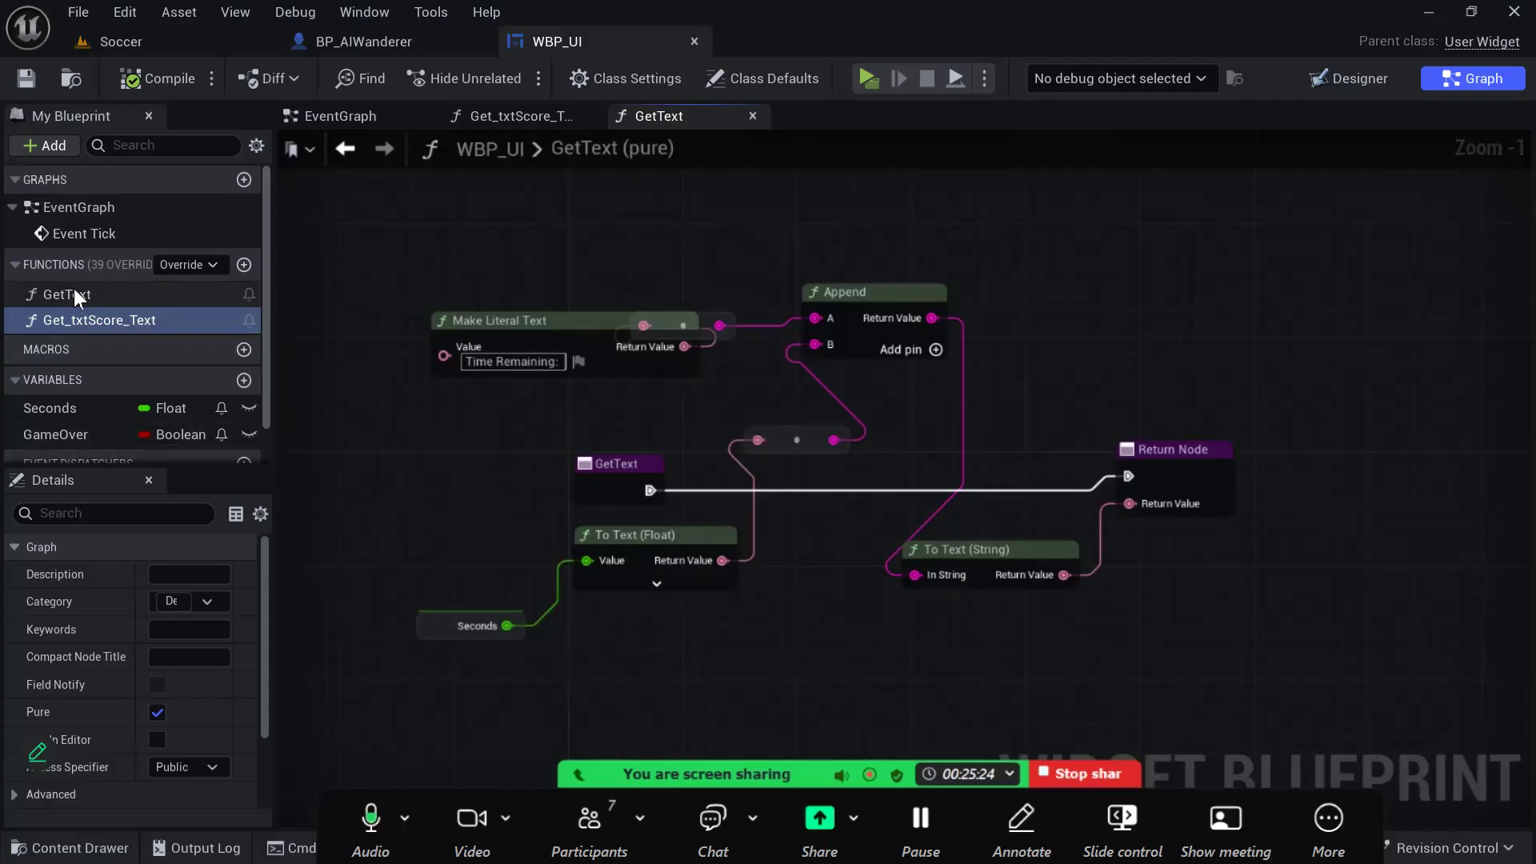
pyautogui.click(89, 303)
pyautogui.click(90, 302)
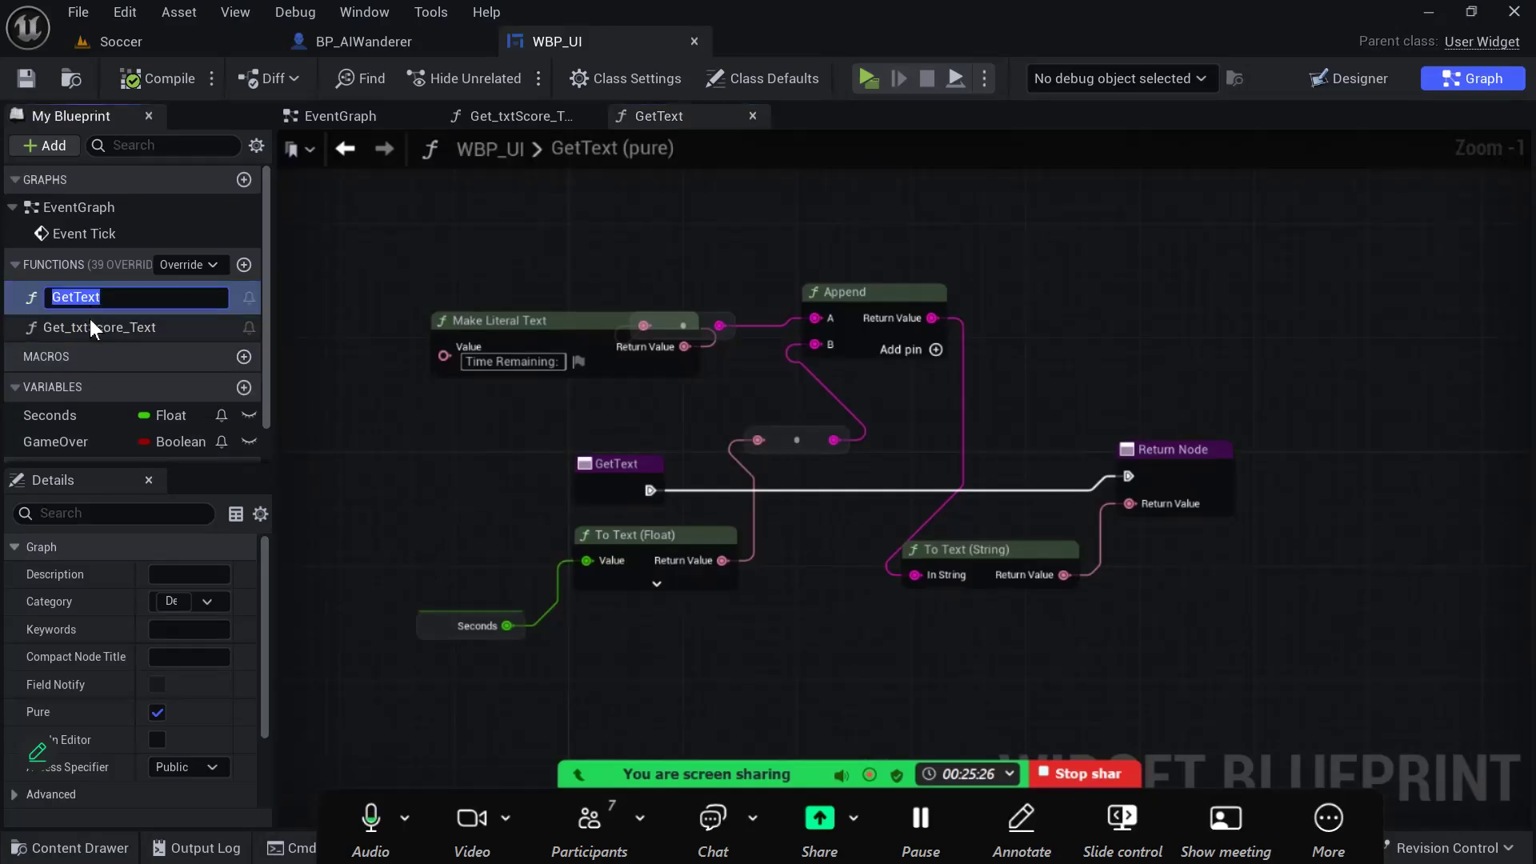
pyautogui.click(93, 320)
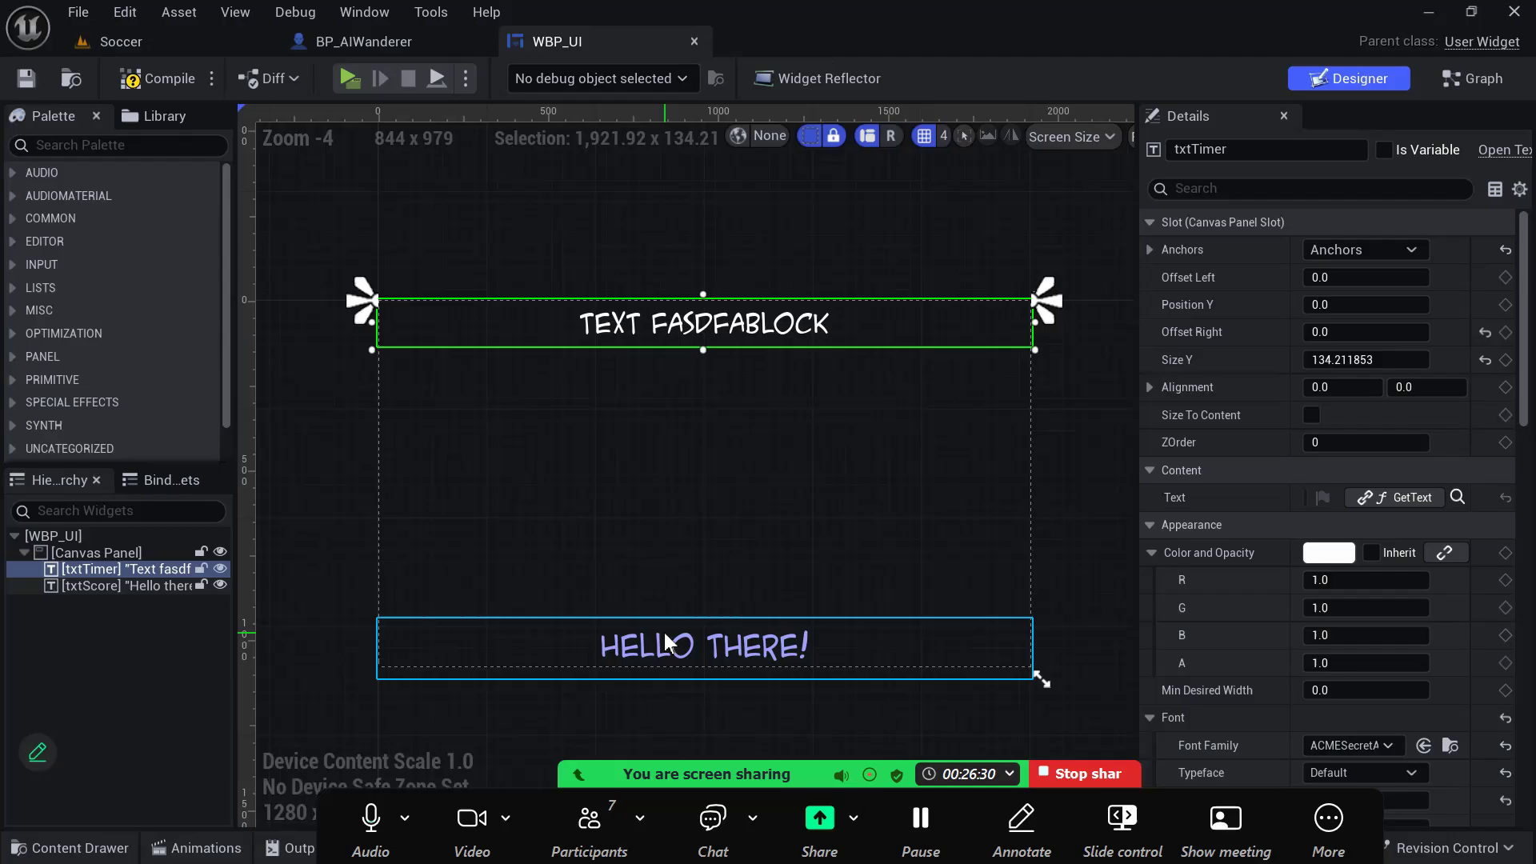
# - Try to duplicate the timer text block in the WBP_UI designer and place the copy beside the original, and undo these changes
pyautogui.click(664, 632)
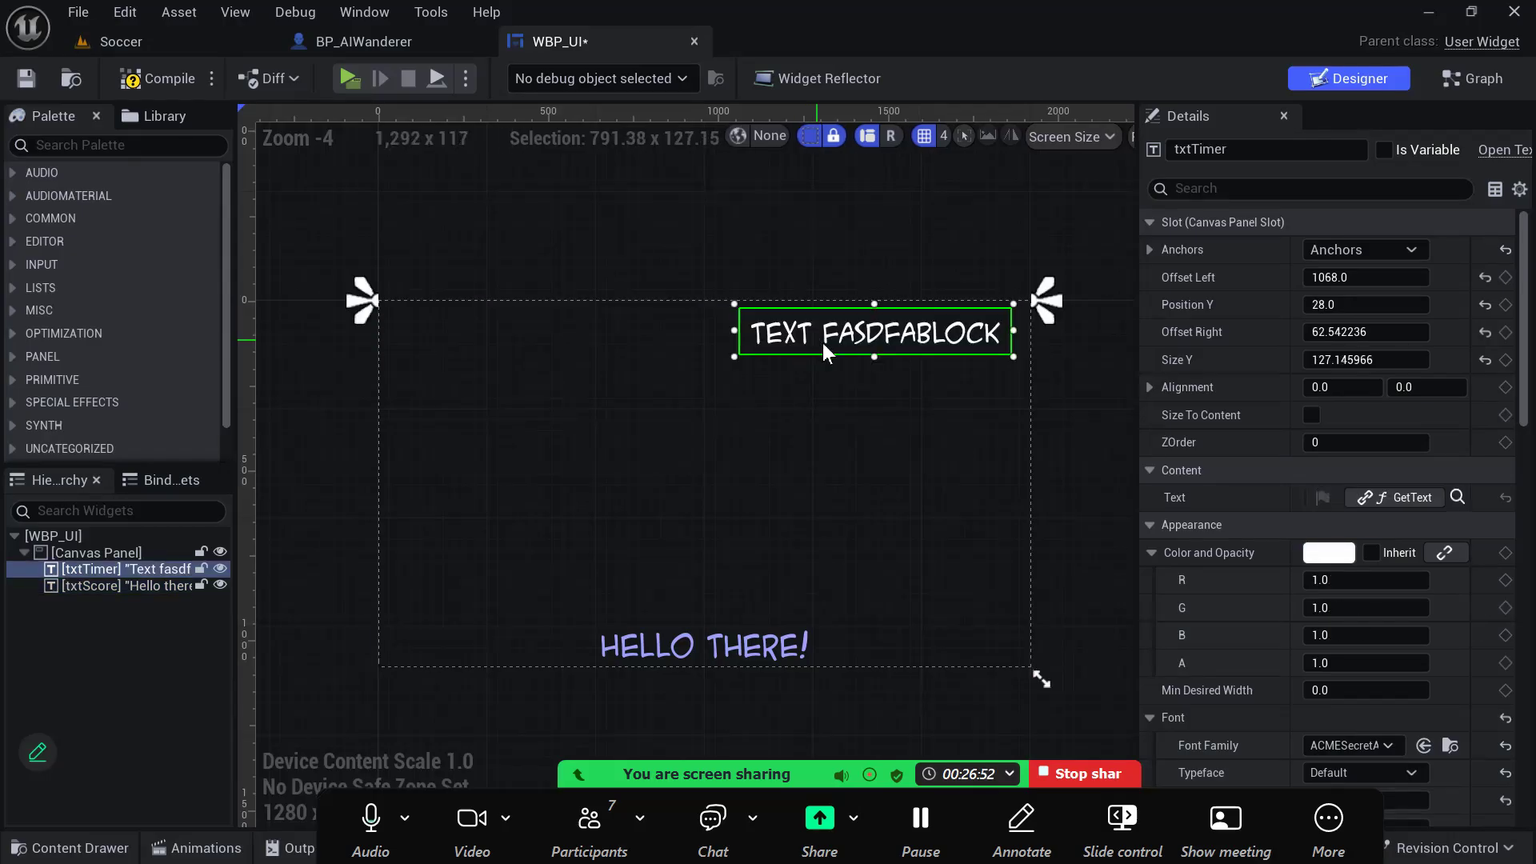
pyautogui.hotkey('ctrl', 'd')
pyautogui.moveTo(840, 352); pyautogui.dragTo(555, 339)
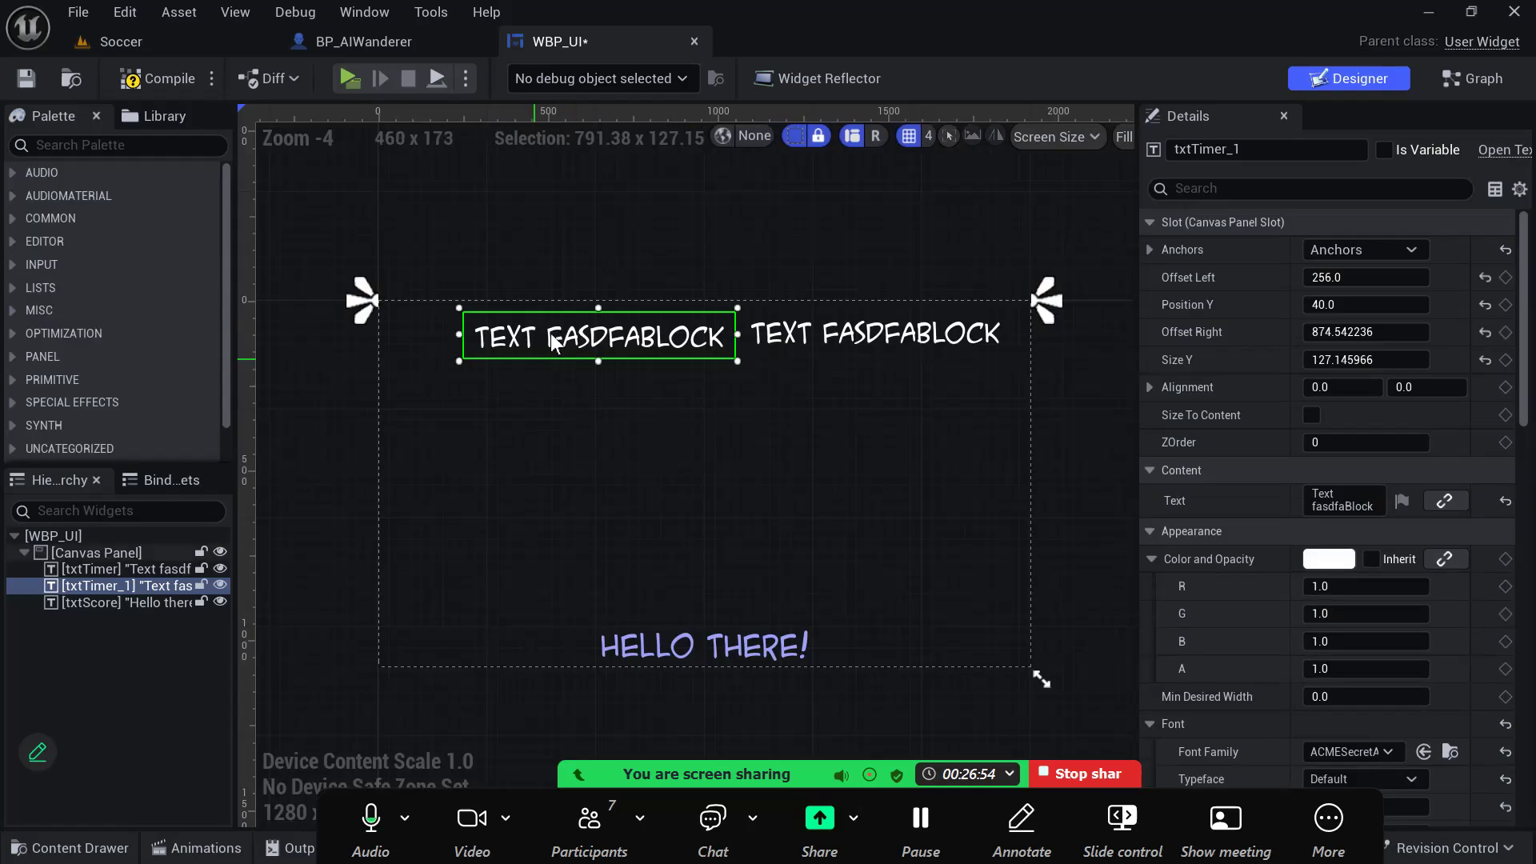
pyautogui.moveTo(594, 361); pyautogui.dragTo(593, 373)
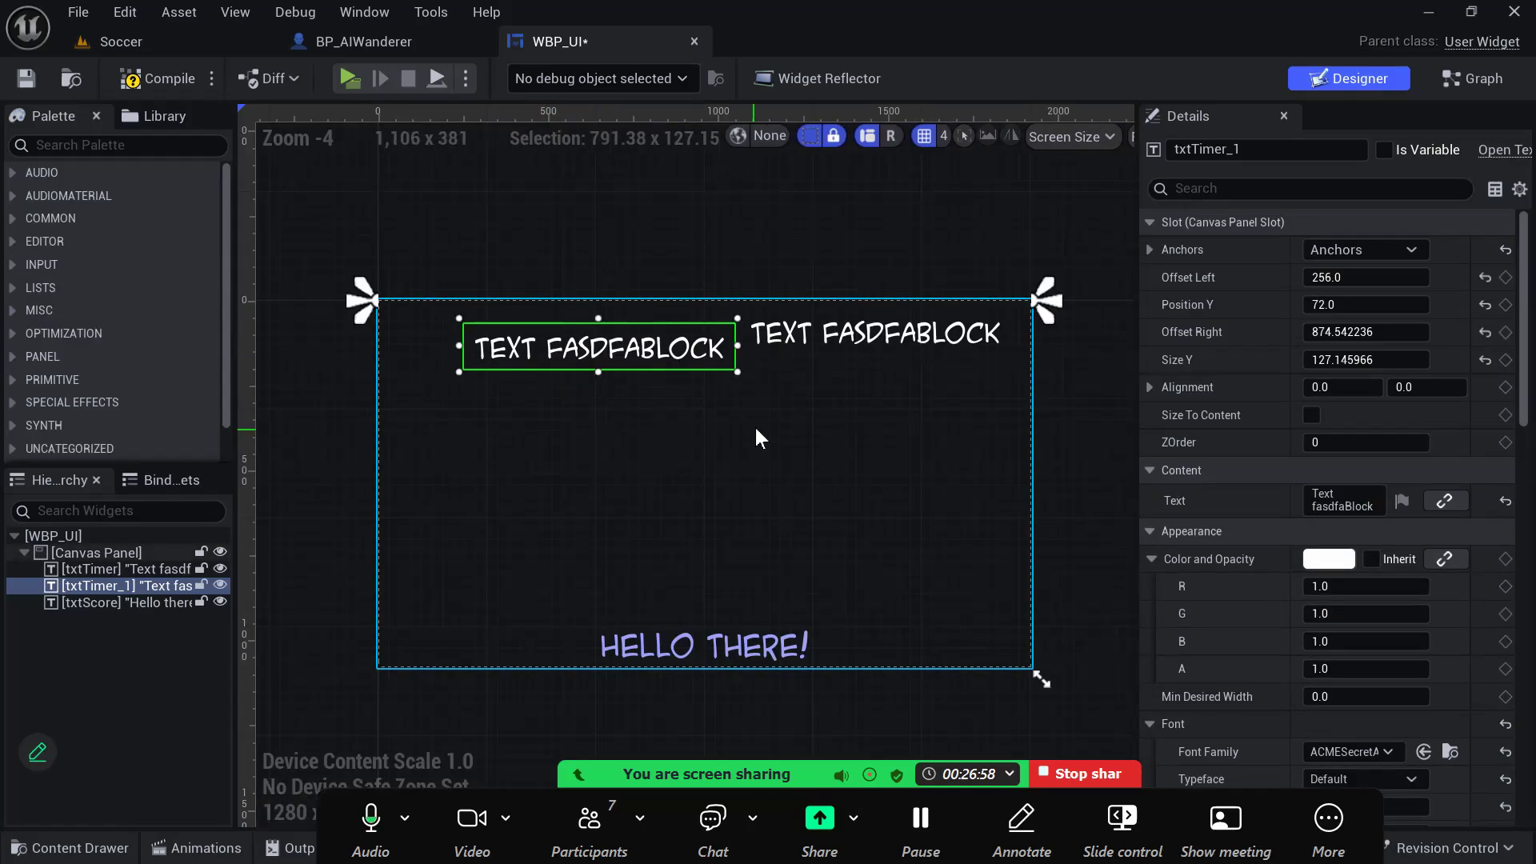
pyautogui.hotkey('ctrl', 'z')
pyautogui.hotkey('ctrl', 'z')
pyautogui.hotkey('ctrl', 'z')
pyautogui.hotkey('ctrl', 'z')
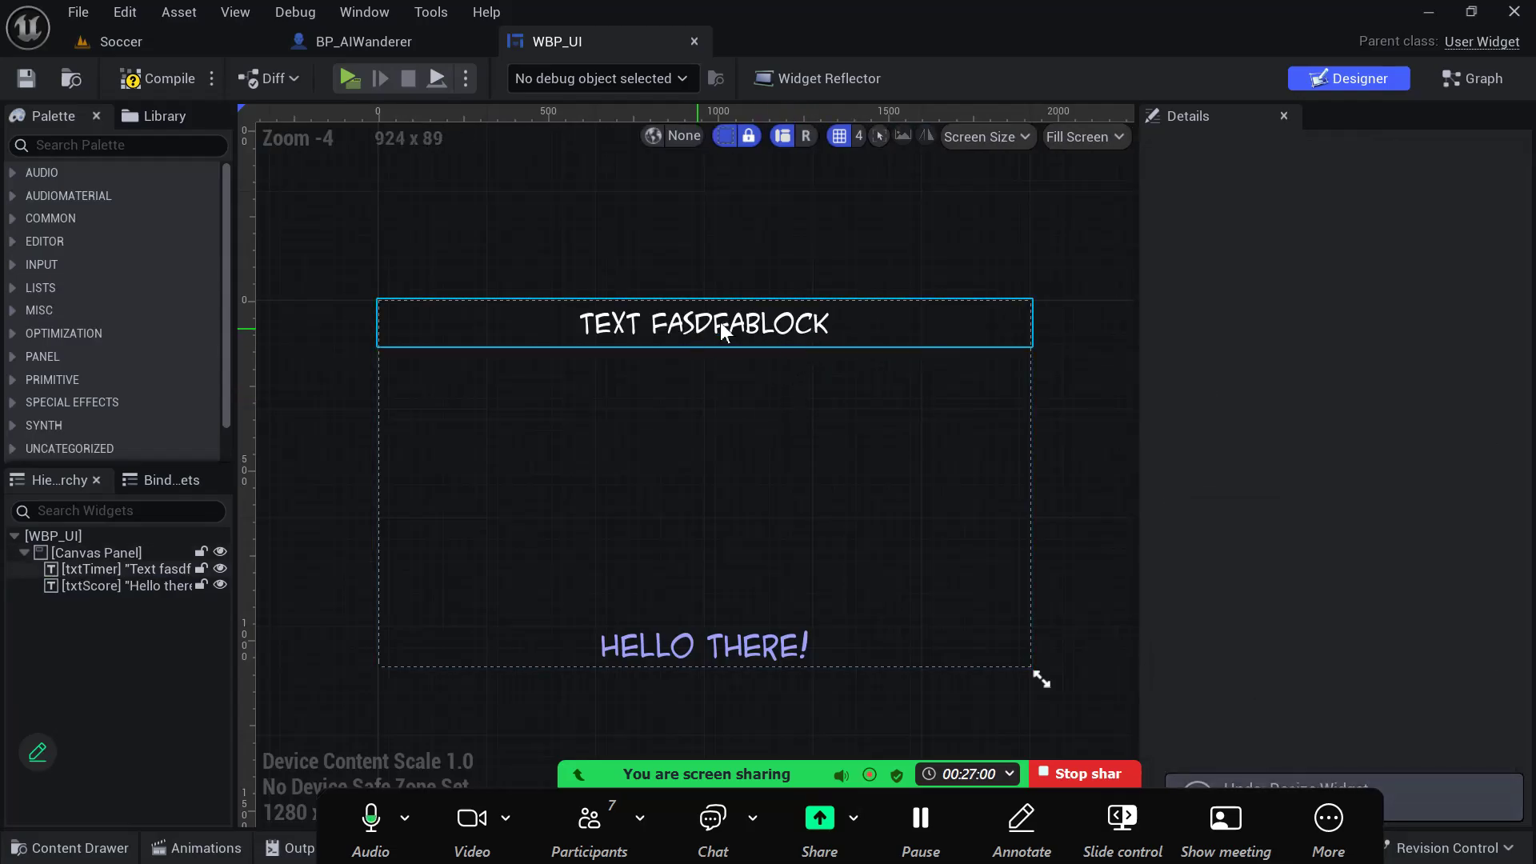
# - Review the timer text block's binding and font settings, and compile the WBP_UI widget
pyautogui.click(723, 331)
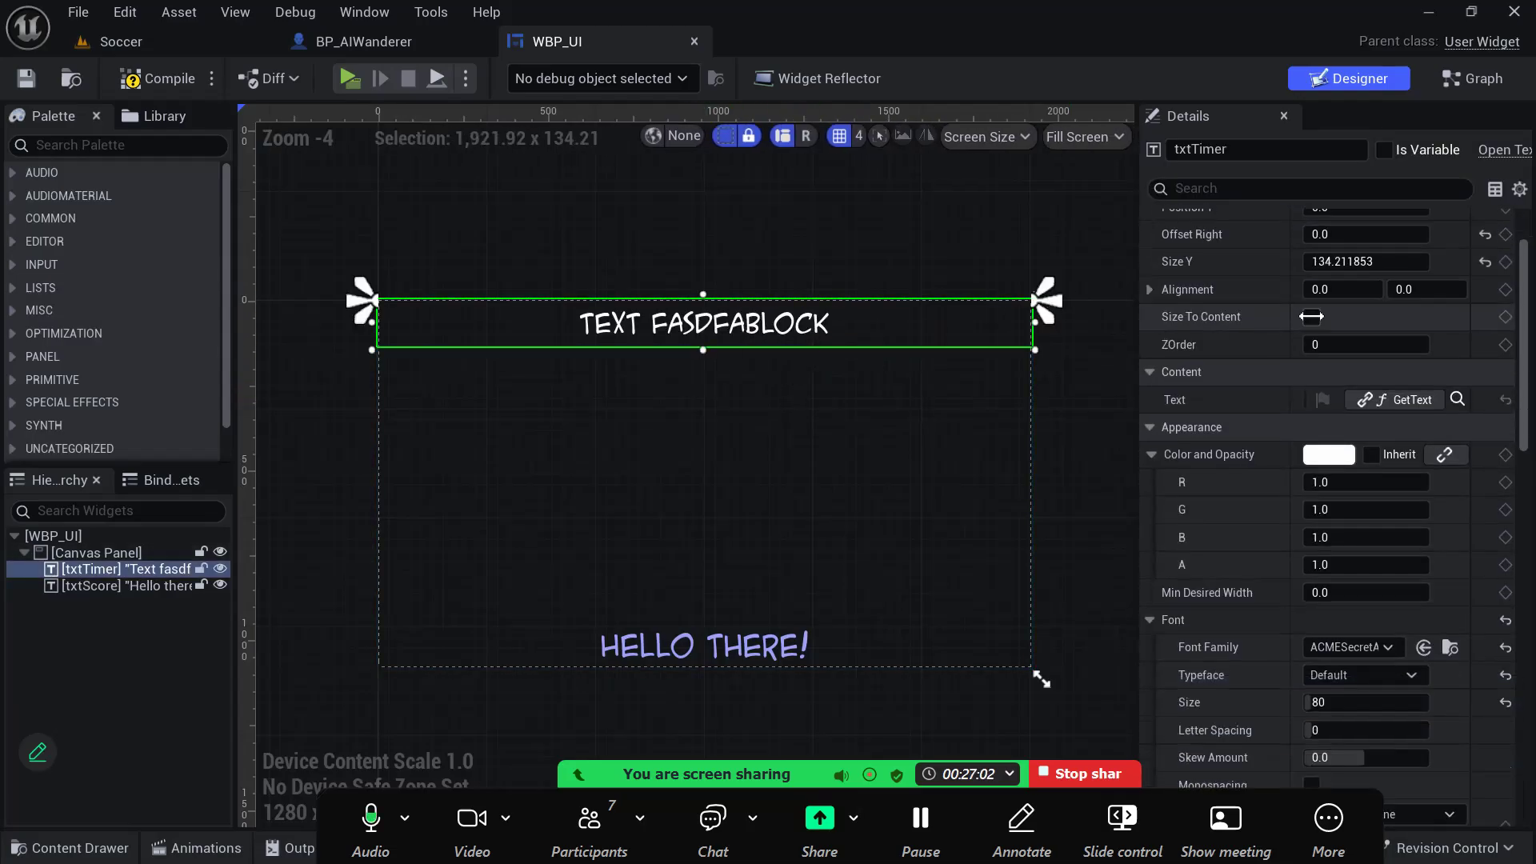
pyautogui.scroll(-1, 1312, 317)
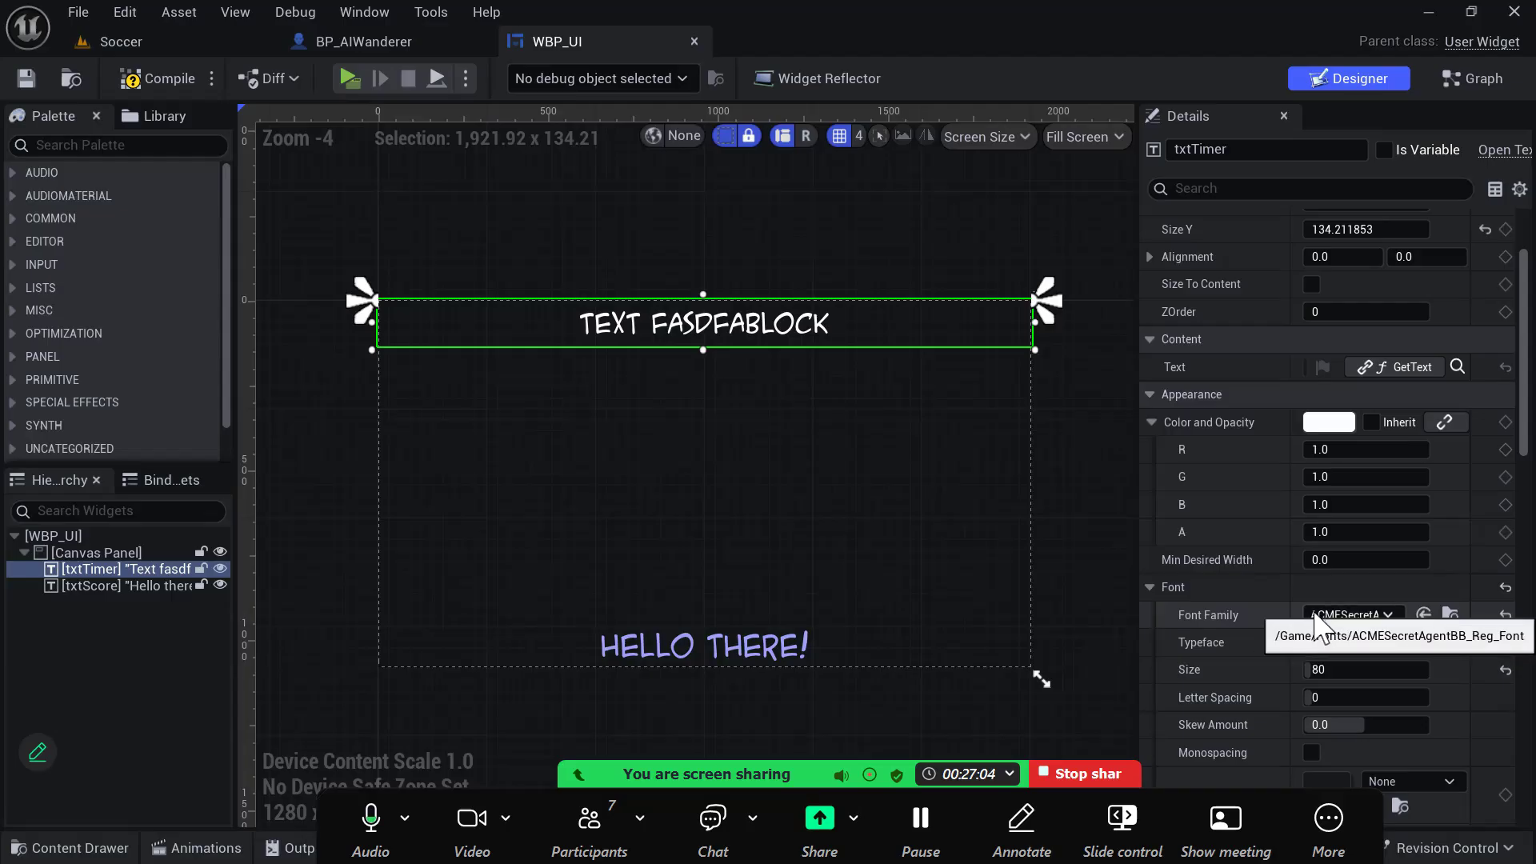
pyautogui.click(139, 74)
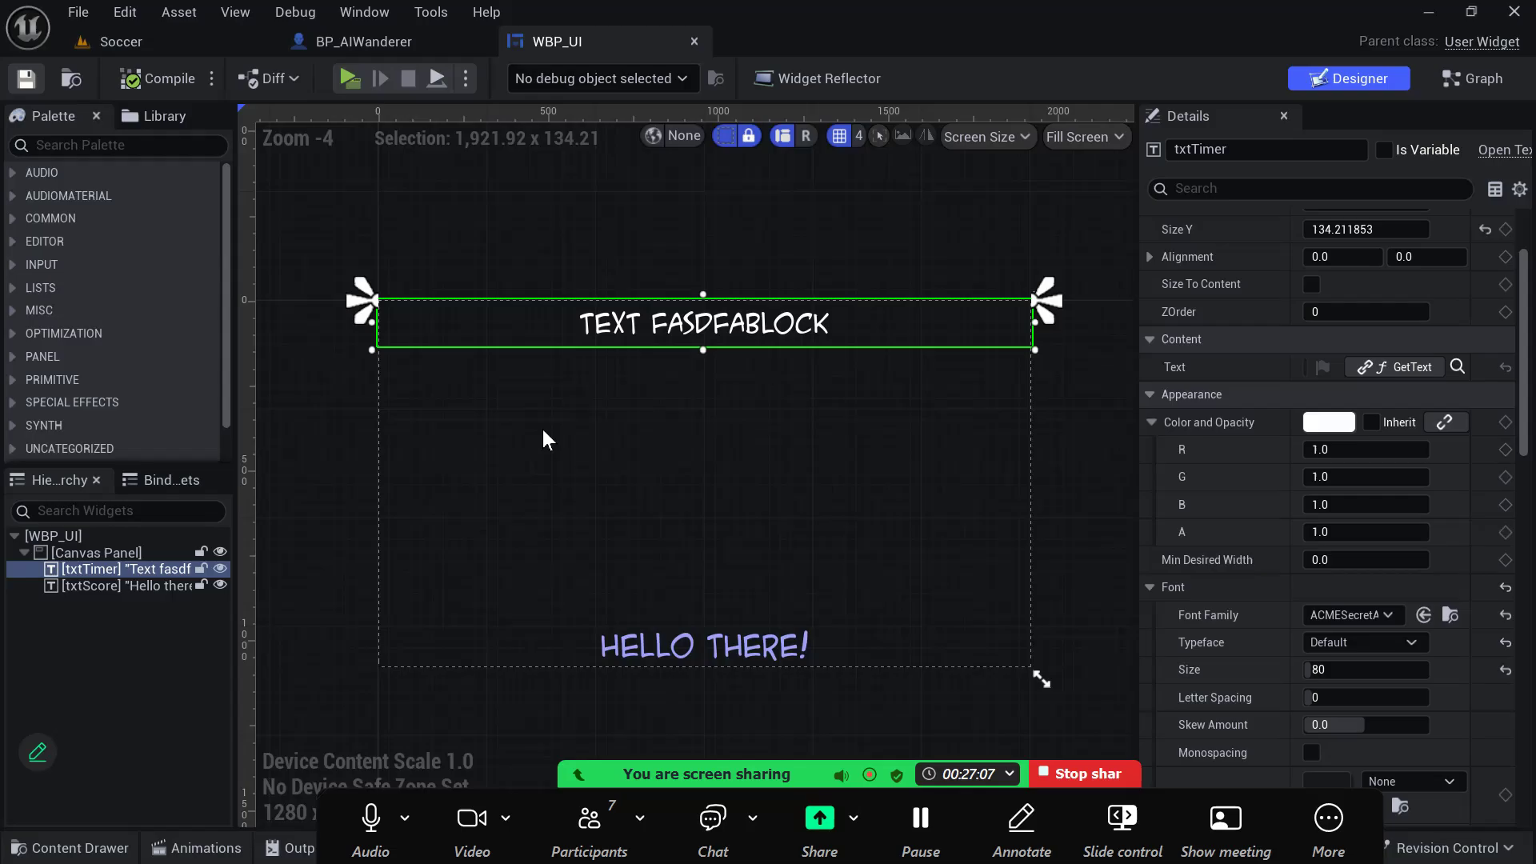
# - Return to the Soccer level, view the field in front of the goal, and close the BP_AIWanderer and WBP_UI editors
pyautogui.click(121, 42)
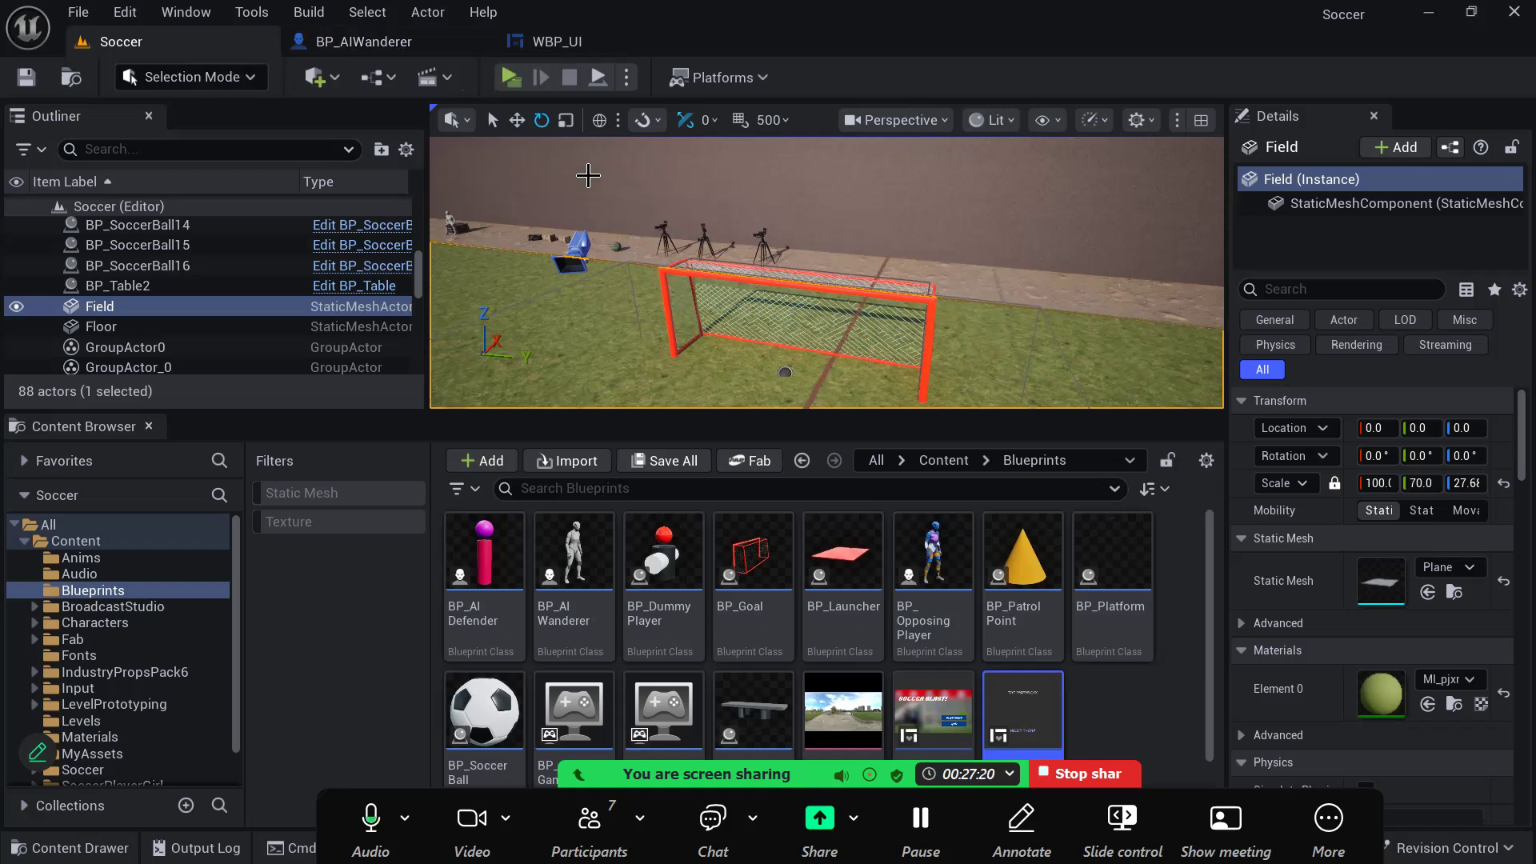
pyautogui.moveTo(789, 378); pyautogui.dragTo(800, 453, button='right')
pyautogui.press('s')
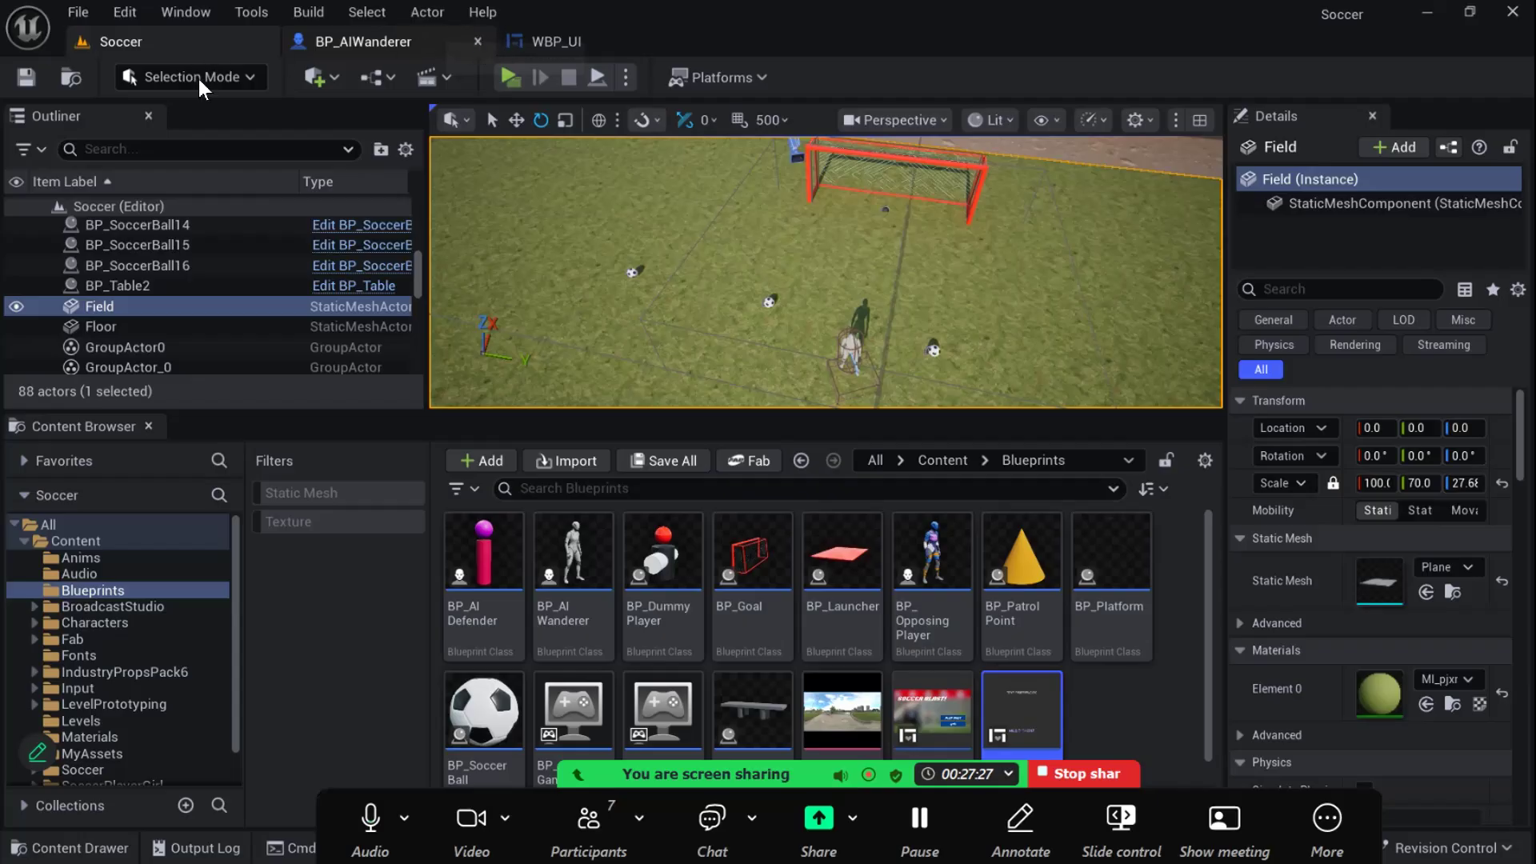
pyautogui.click(477, 40)
# - Add a Delay node with a duration of 2.0 after Spawn System at Location in BP_Goal's event graph
pyautogui.moveTo(877, 408); pyautogui.dragTo(921, 312)
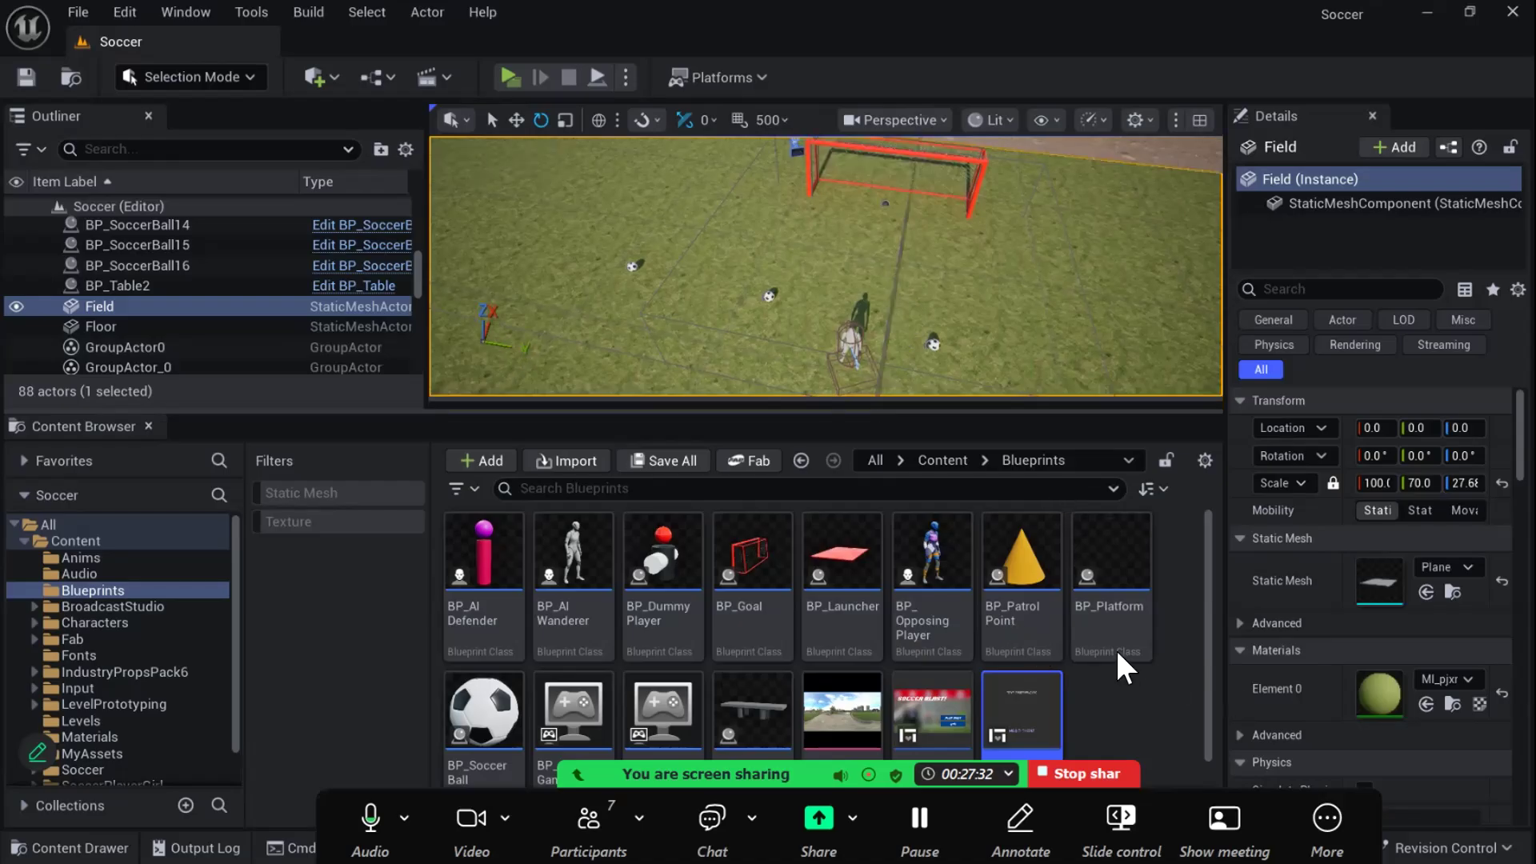
pyautogui.click(760, 462)
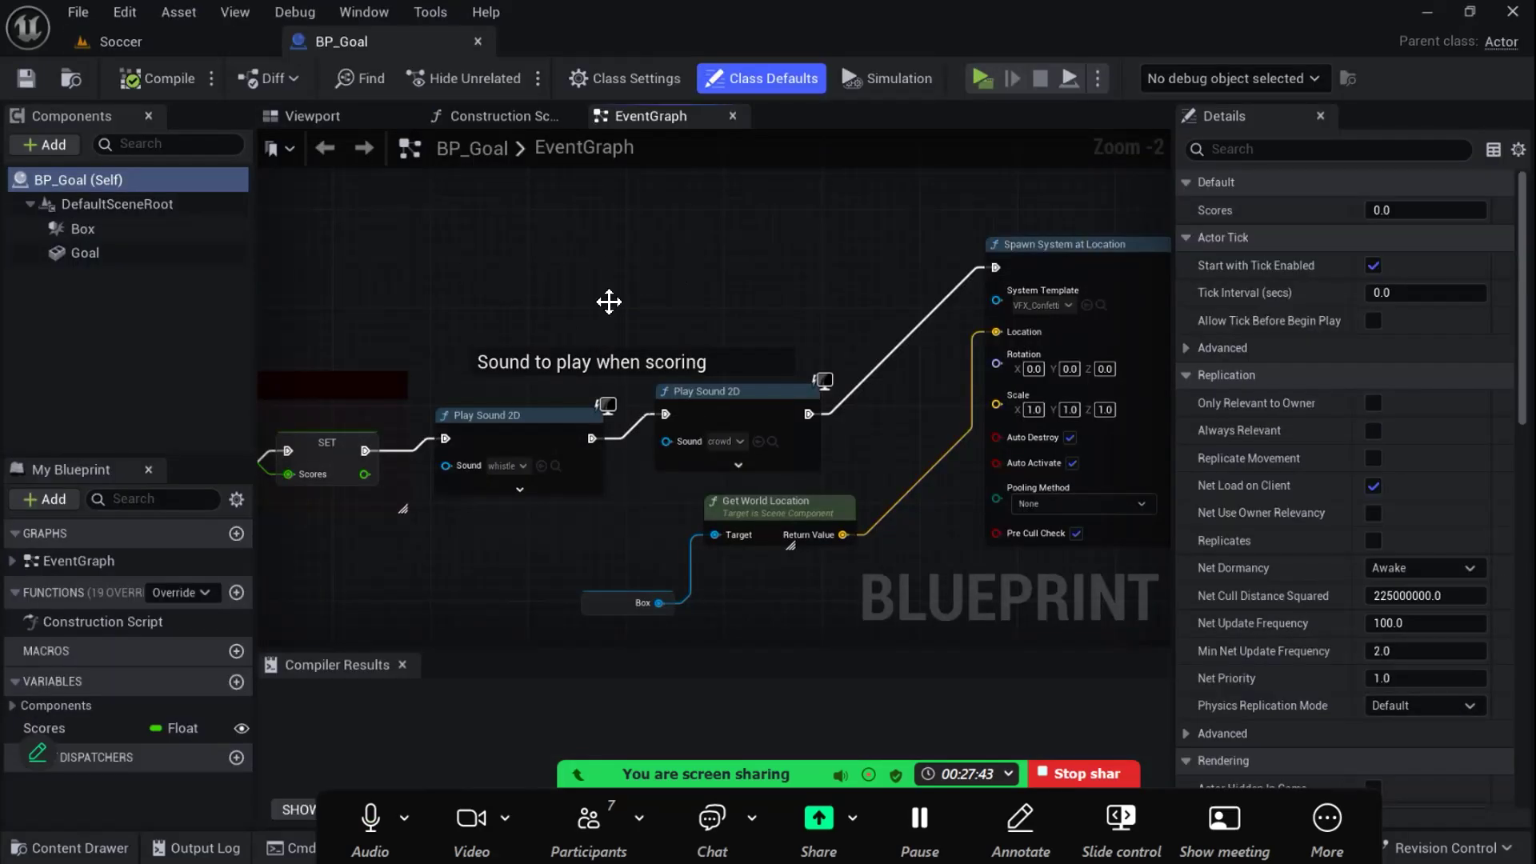
pyautogui.moveTo(608, 301); pyautogui.dragTo(608, 287)
pyautogui.moveTo(1009, 262); pyautogui.dragTo(502, 305, button='right')
pyautogui.moveTo(924, 255); pyautogui.dragTo(908, 262, button='right')
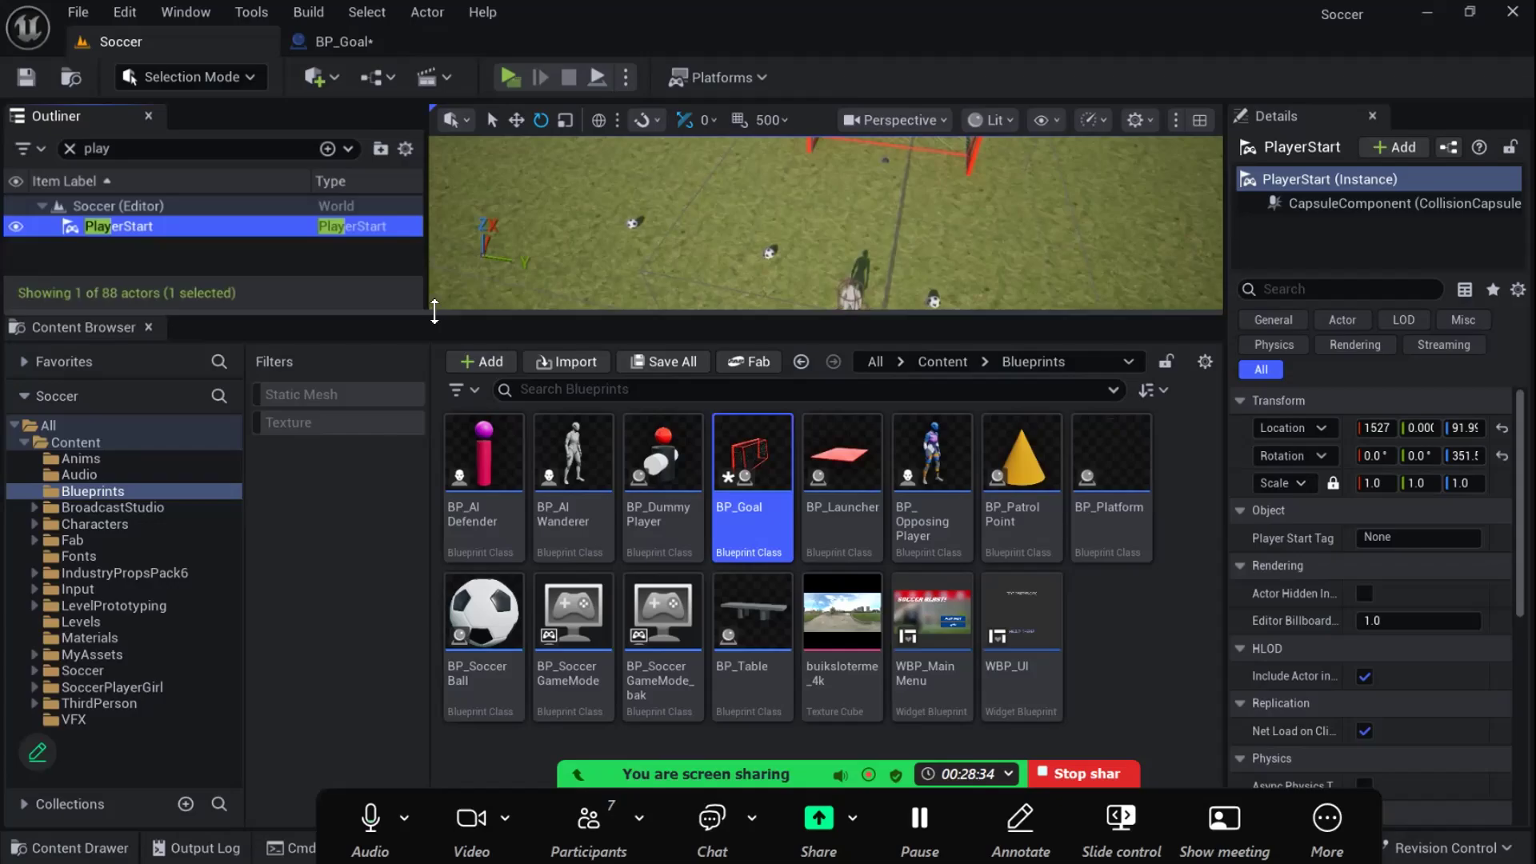
pyautogui.moveTo(435, 310); pyautogui.dragTo(434, 314)
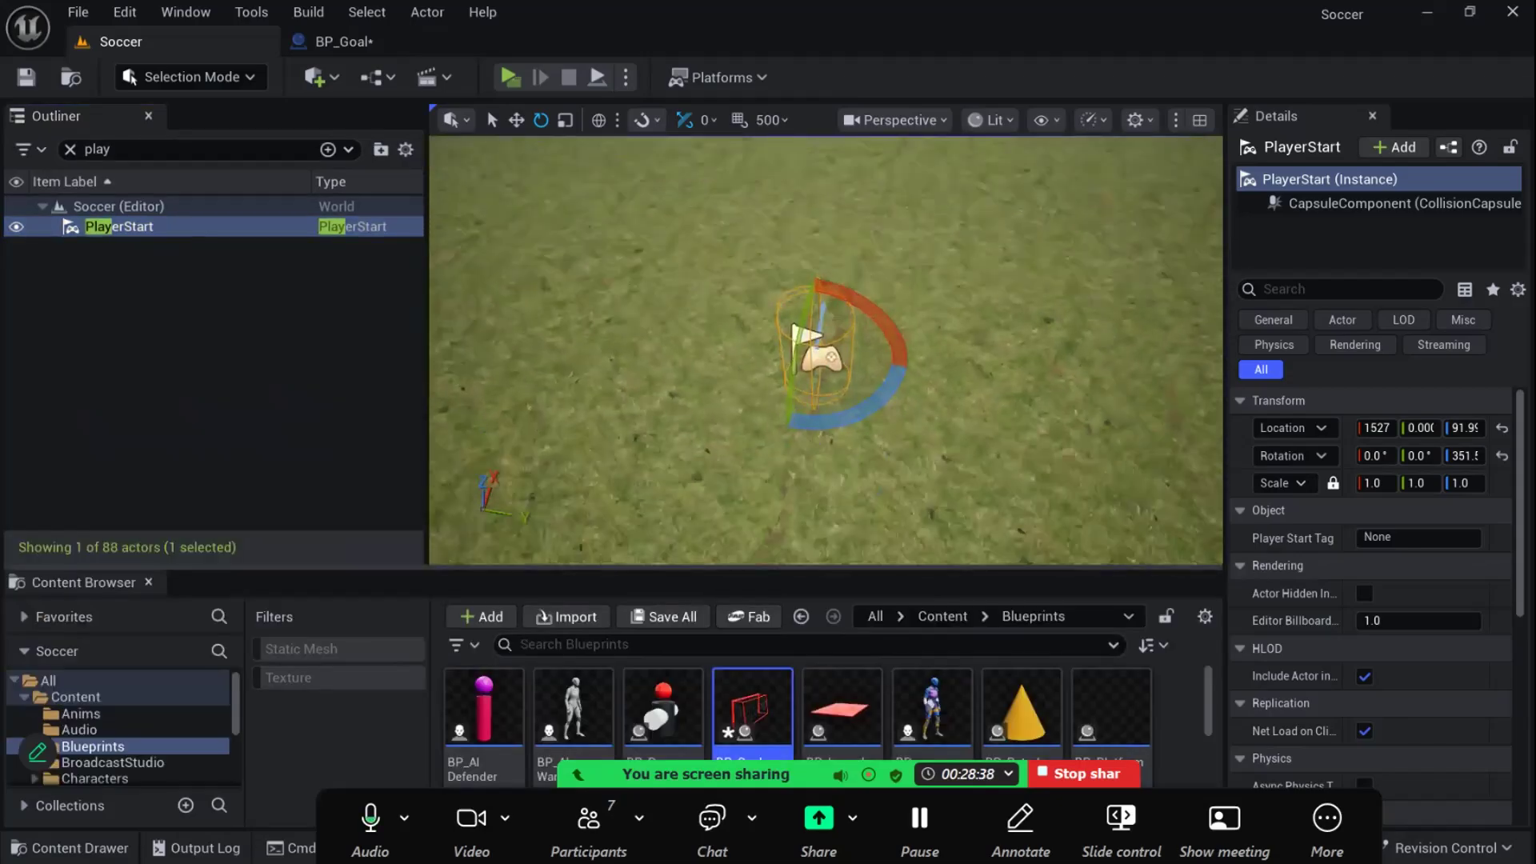
# - Add Get All Actors Of Class for Player Start after the Delay, with a Get node at index 0, and compile and save BP_Goal
pyautogui.moveTo(829, 222); pyautogui.dragTo(845, 197, button='right')
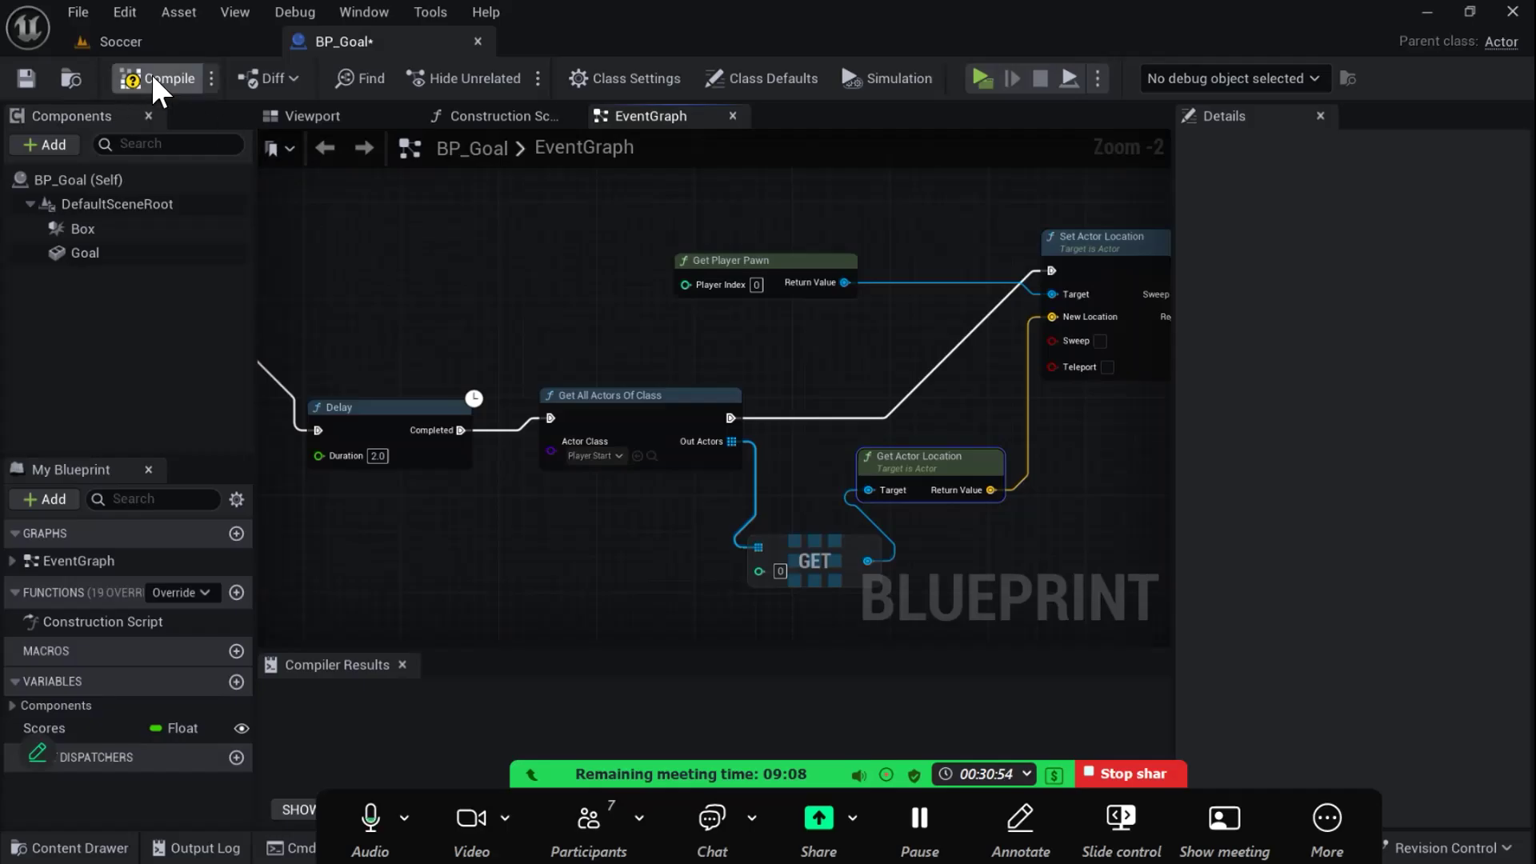
pyautogui.click(152, 75)
pyautogui.click(26, 77)
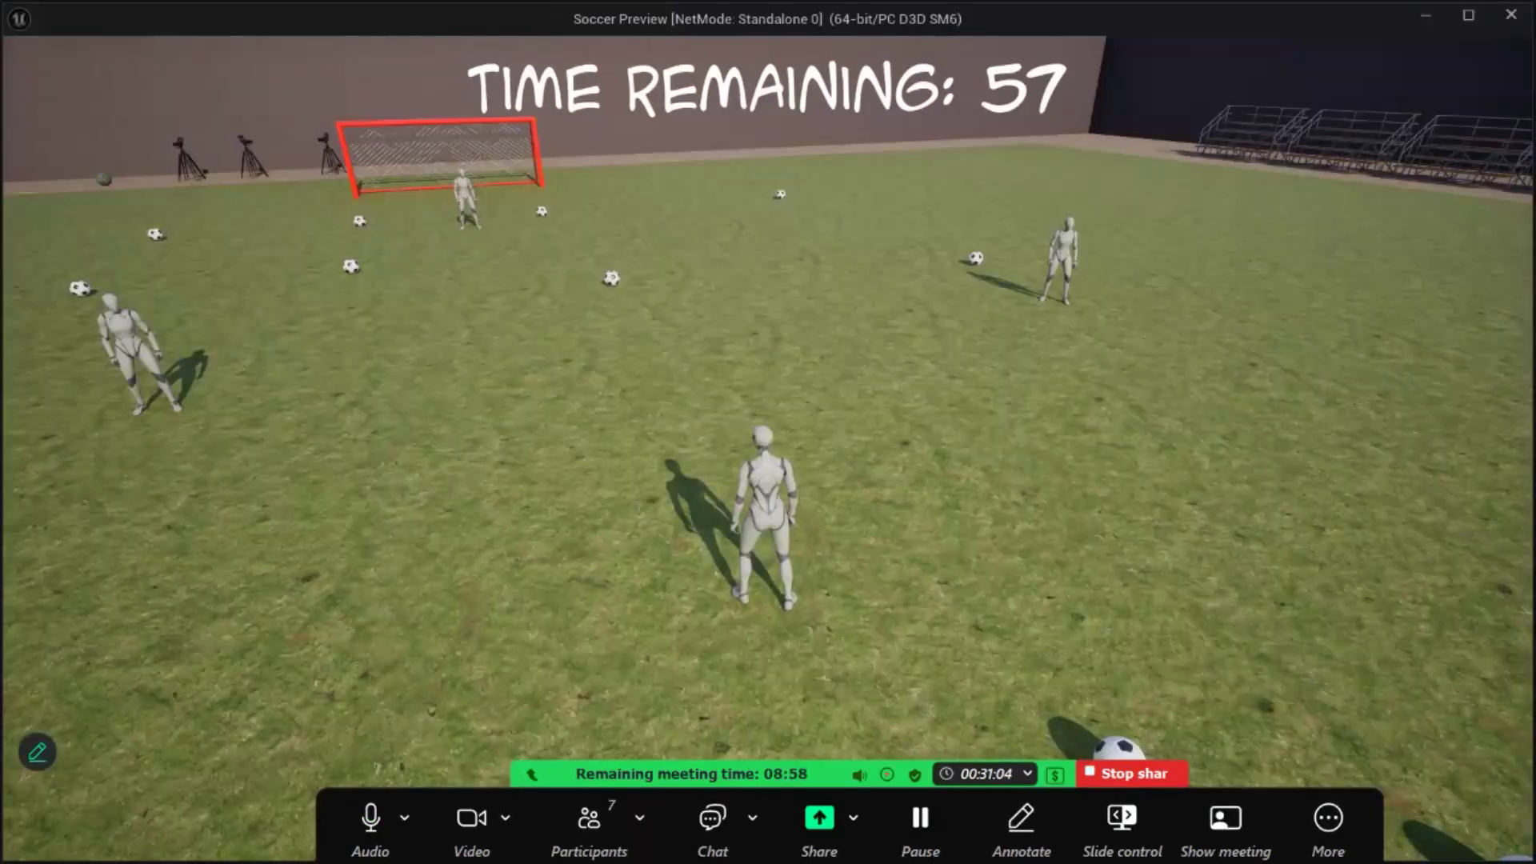
# - Run the character across the field in the play test and knock a ball into the goal to check the scoring confetti
pyautogui.press('w')
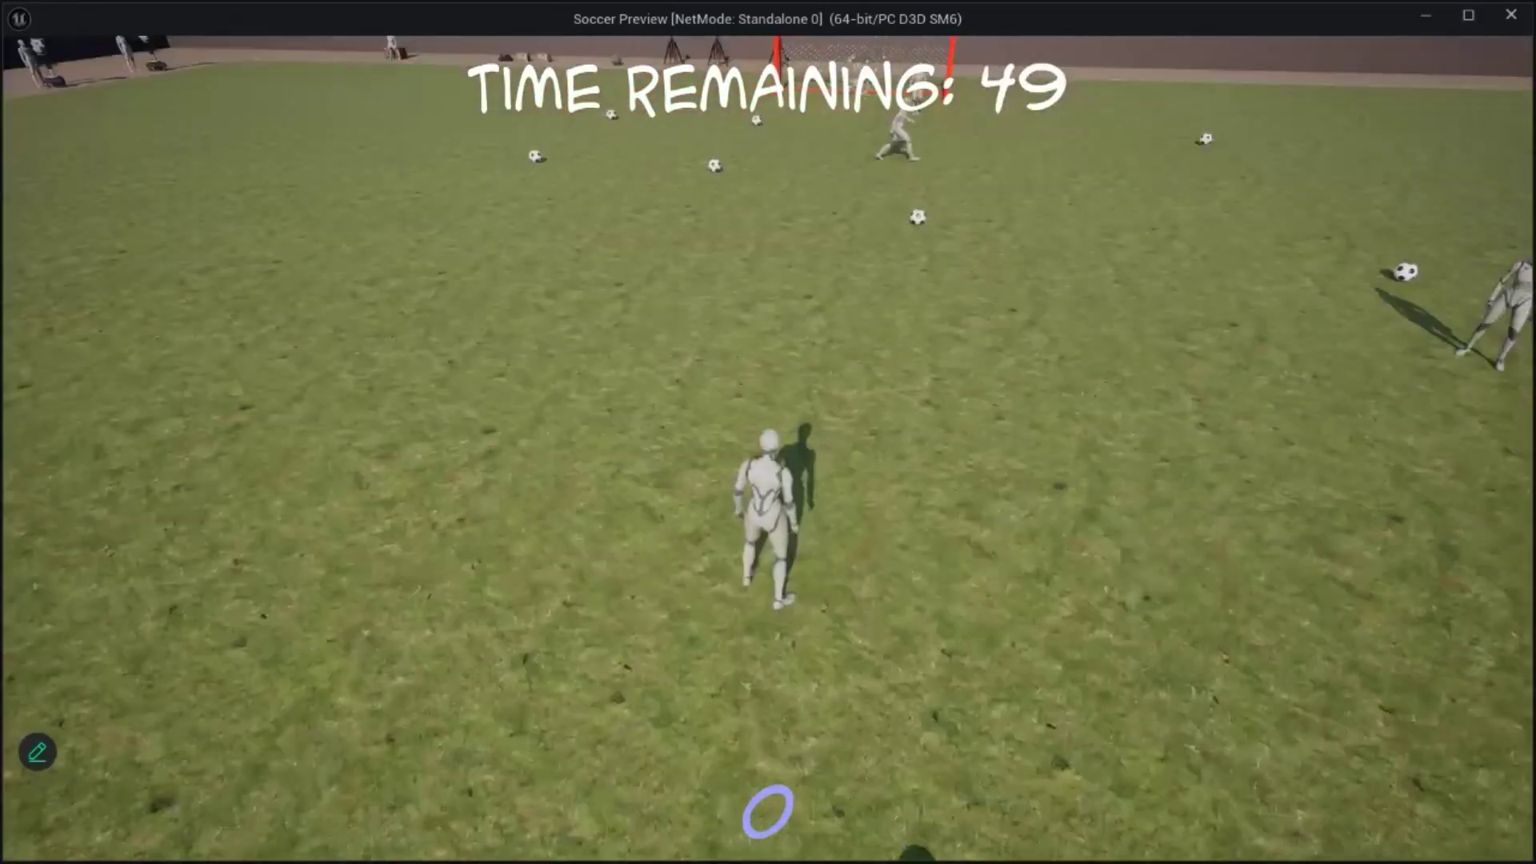
pyautogui.press('w')
pyautogui.press('a')
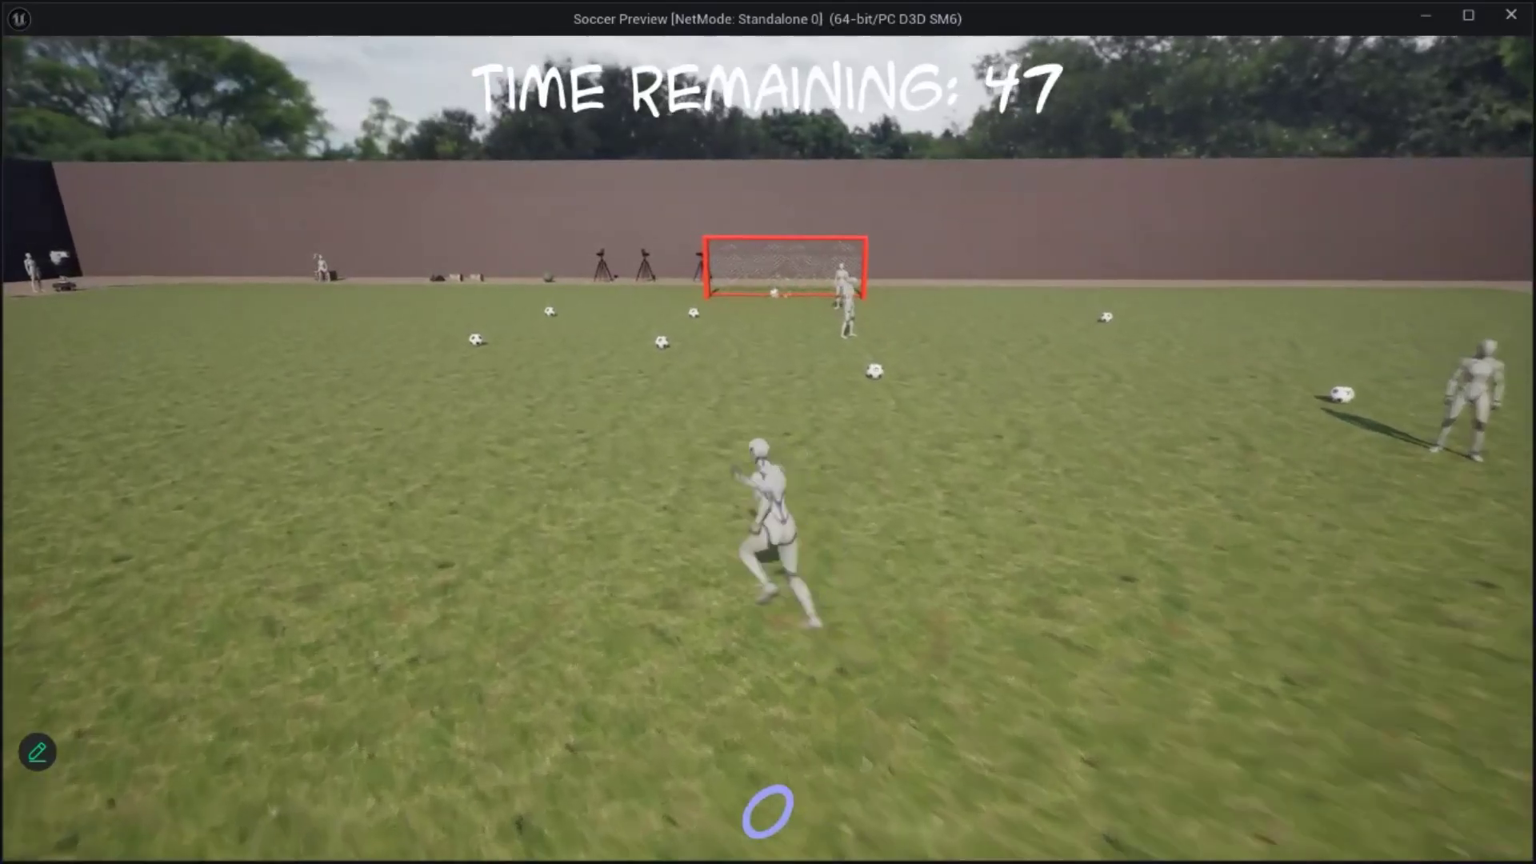
pyautogui.press('w')
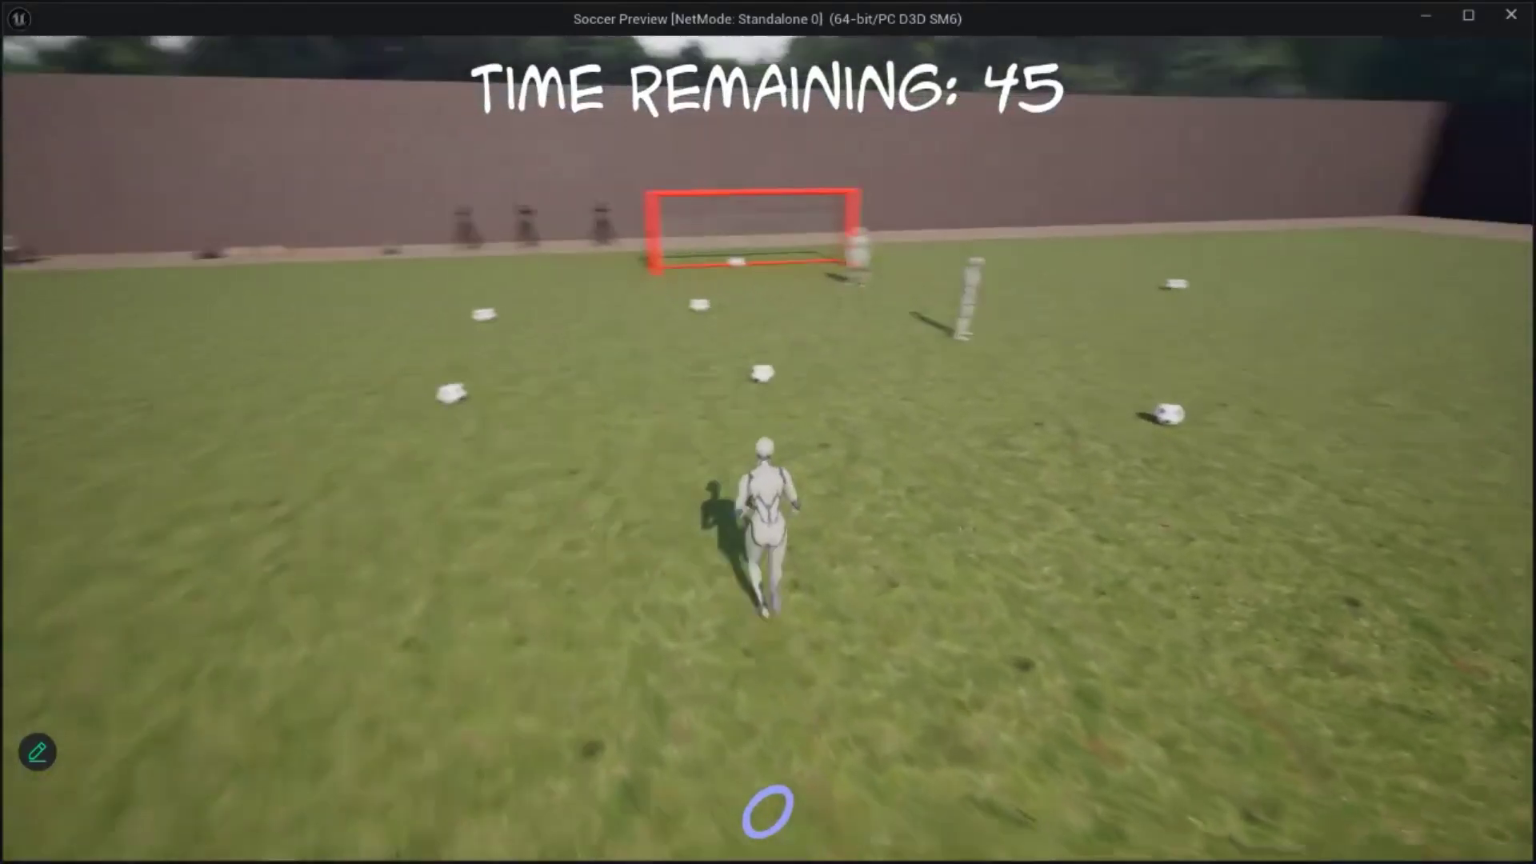
pyautogui.press('w')
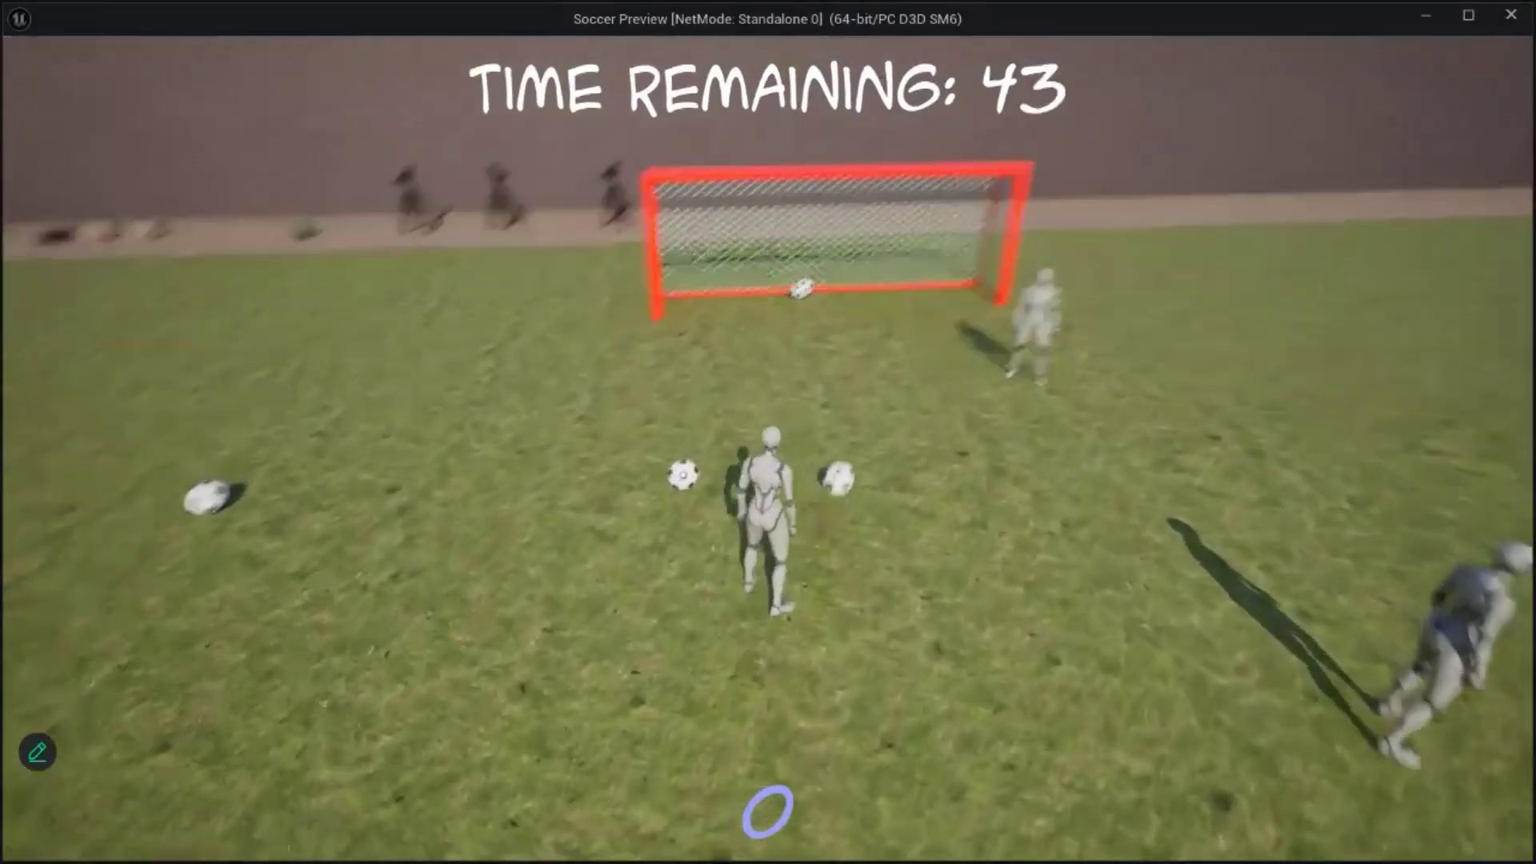
pyautogui.press('w')
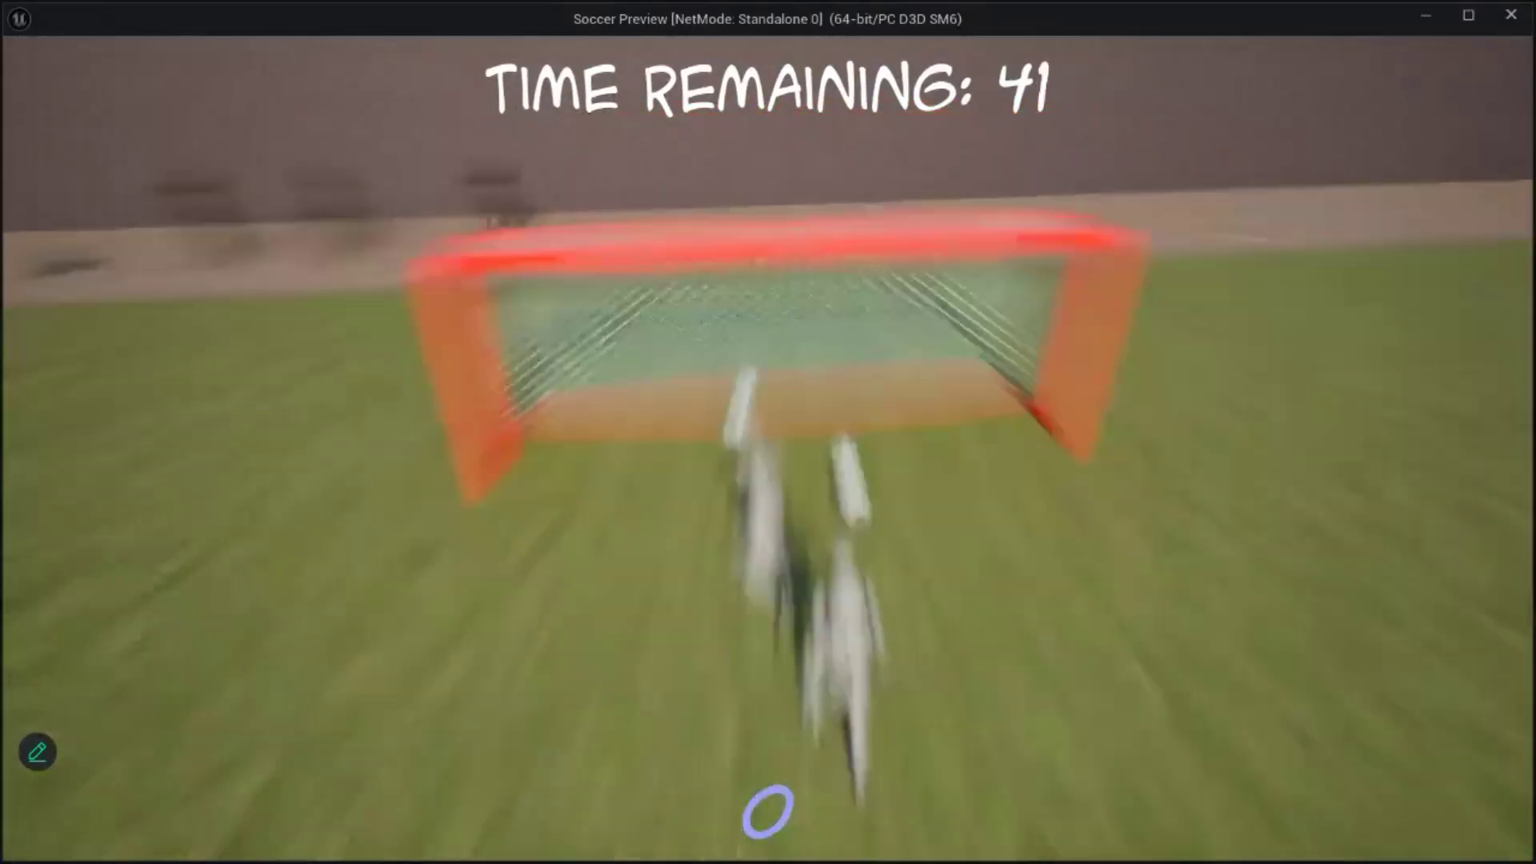
pyautogui.press('a')
pyautogui.press('s')
pyautogui.press('d')
# - Check the character's return to the start position after scoring, and end the play test
pyautogui.press('d')
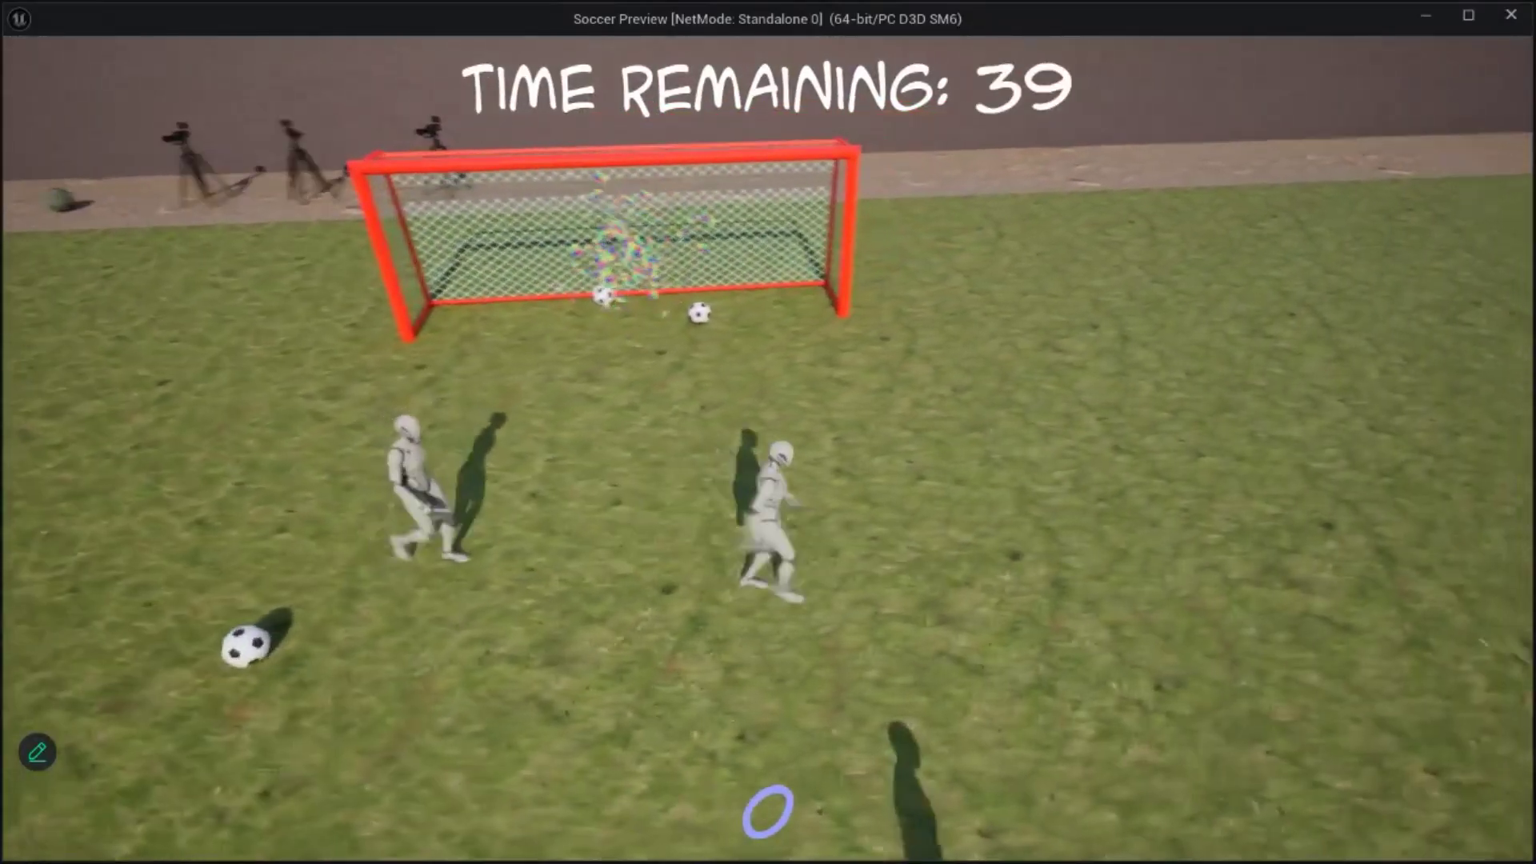
pyautogui.press('d')
pyautogui.press('w')
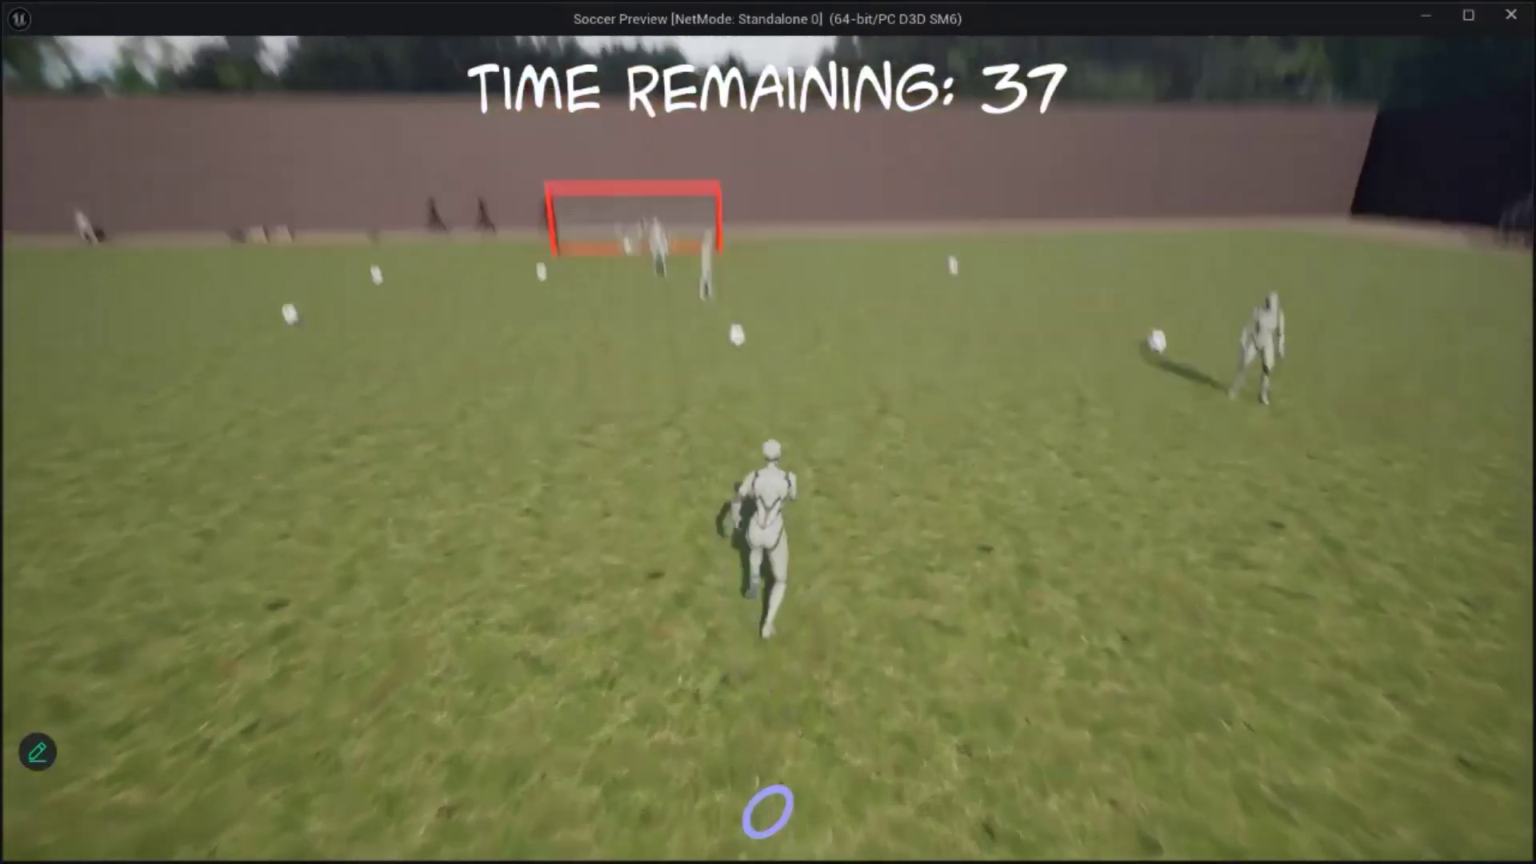
pyautogui.press('a')
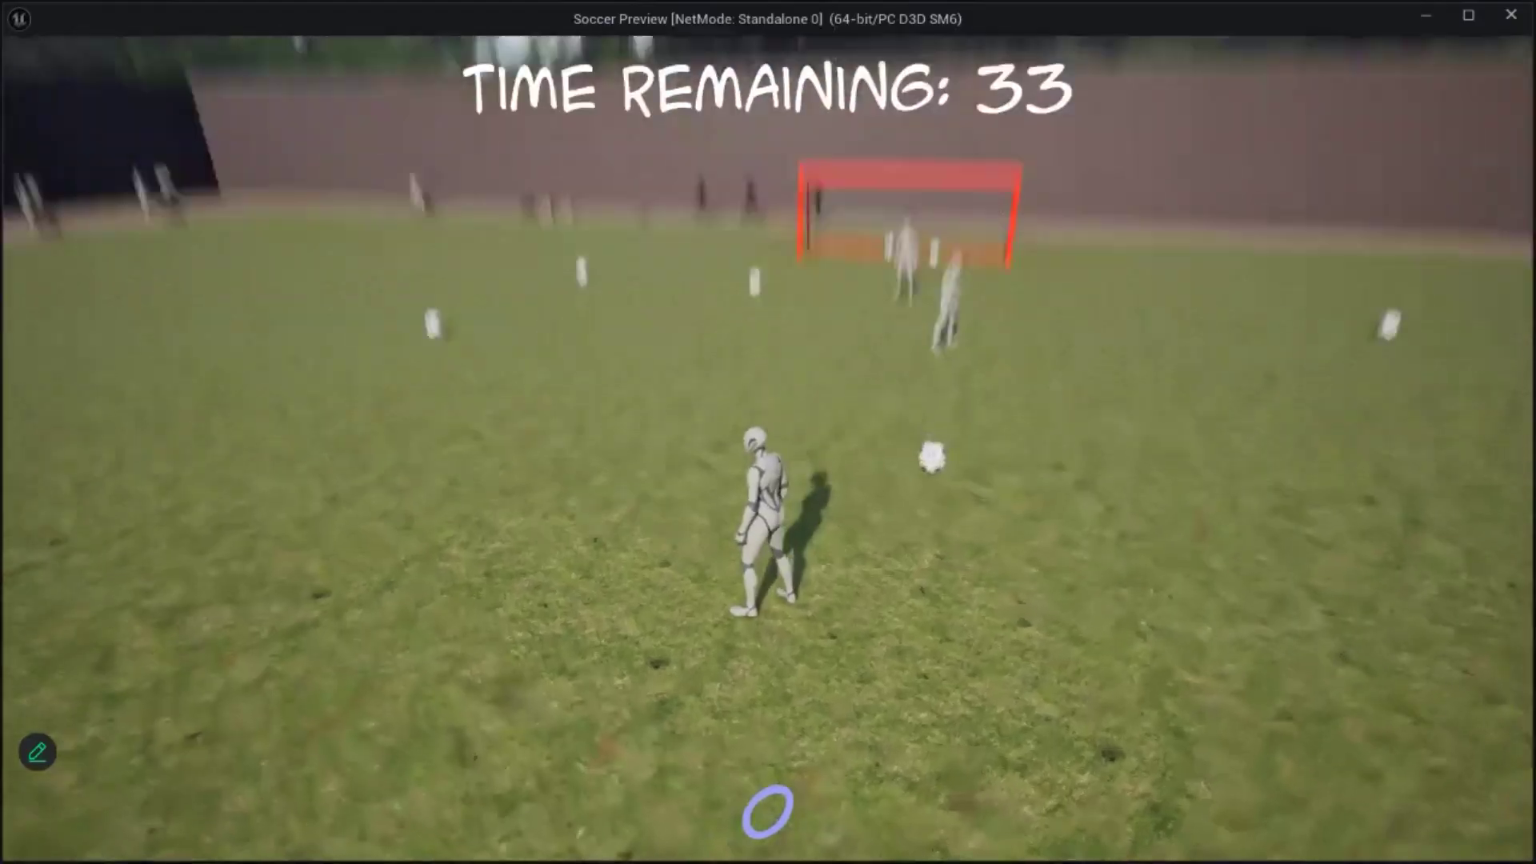
pyautogui.press('Escape')
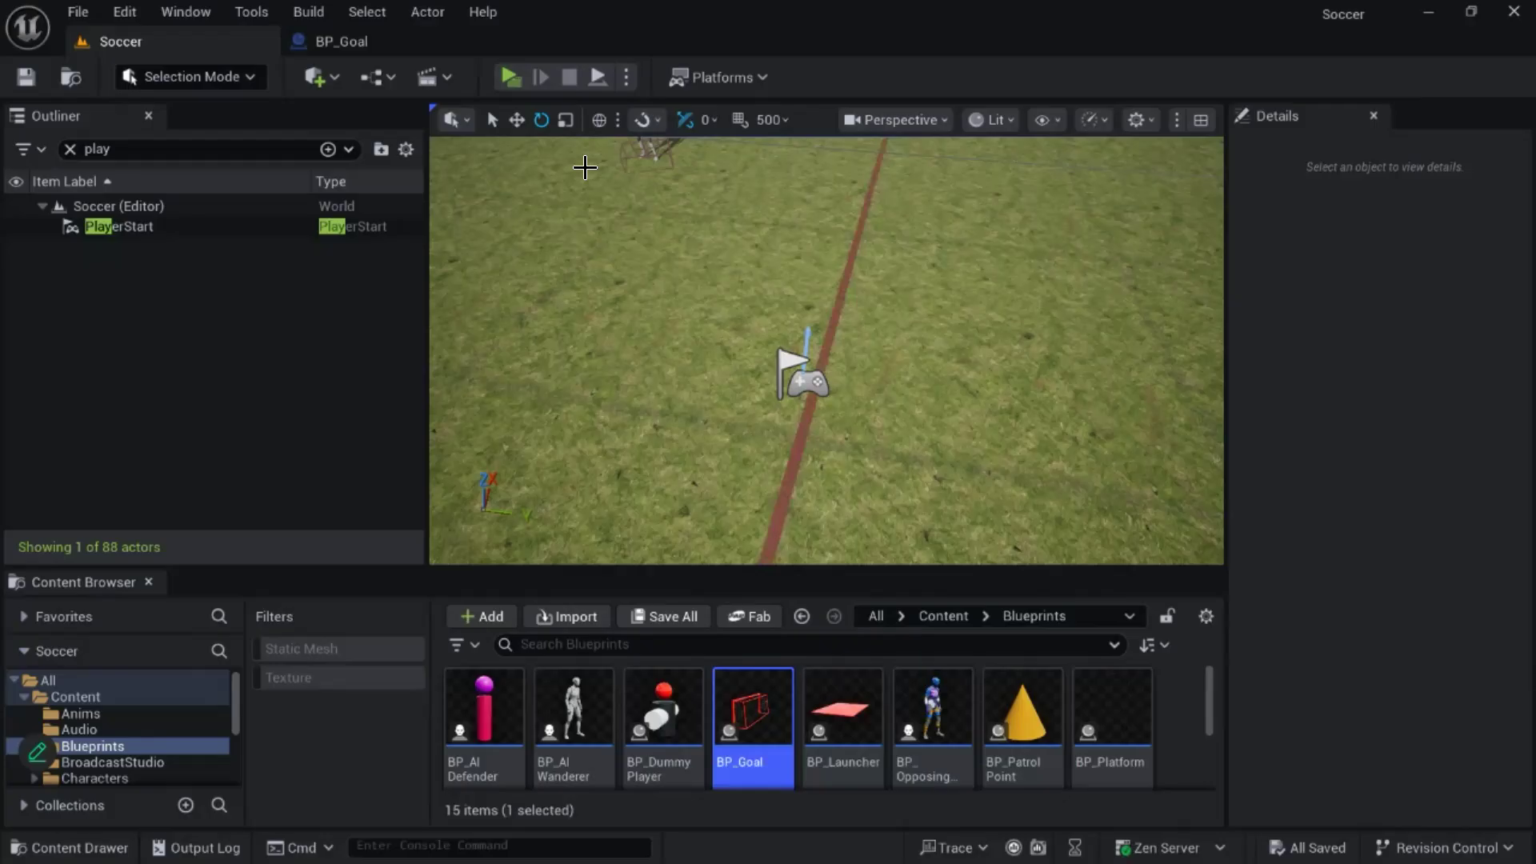
# - Switch to the Zoom meeting window
pyautogui.moveTo(733, 291); pyautogui.dragTo(822, 221, button='right')
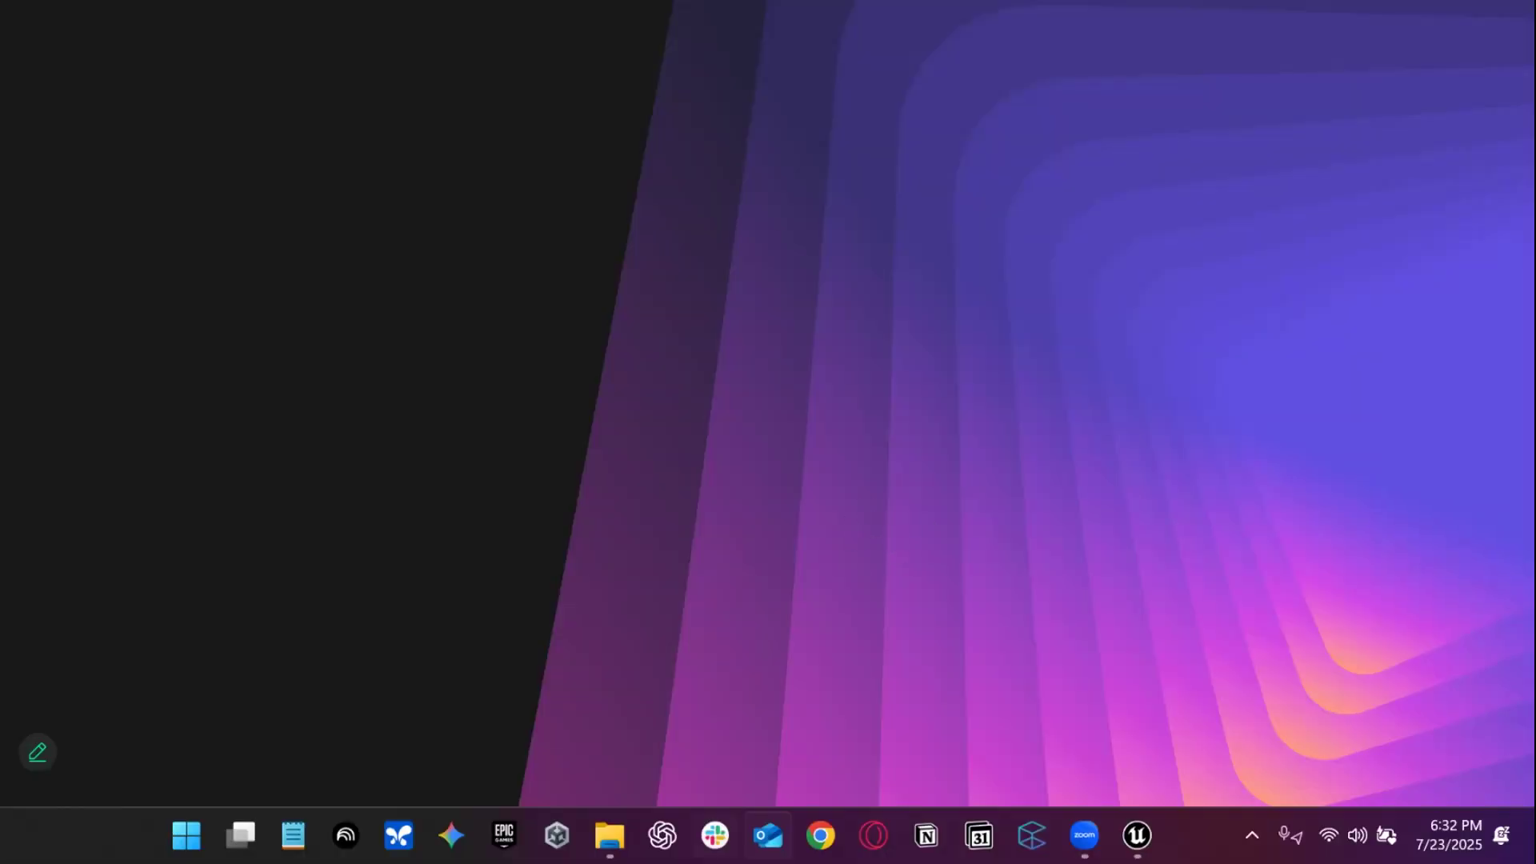
pyautogui.click(1086, 835)
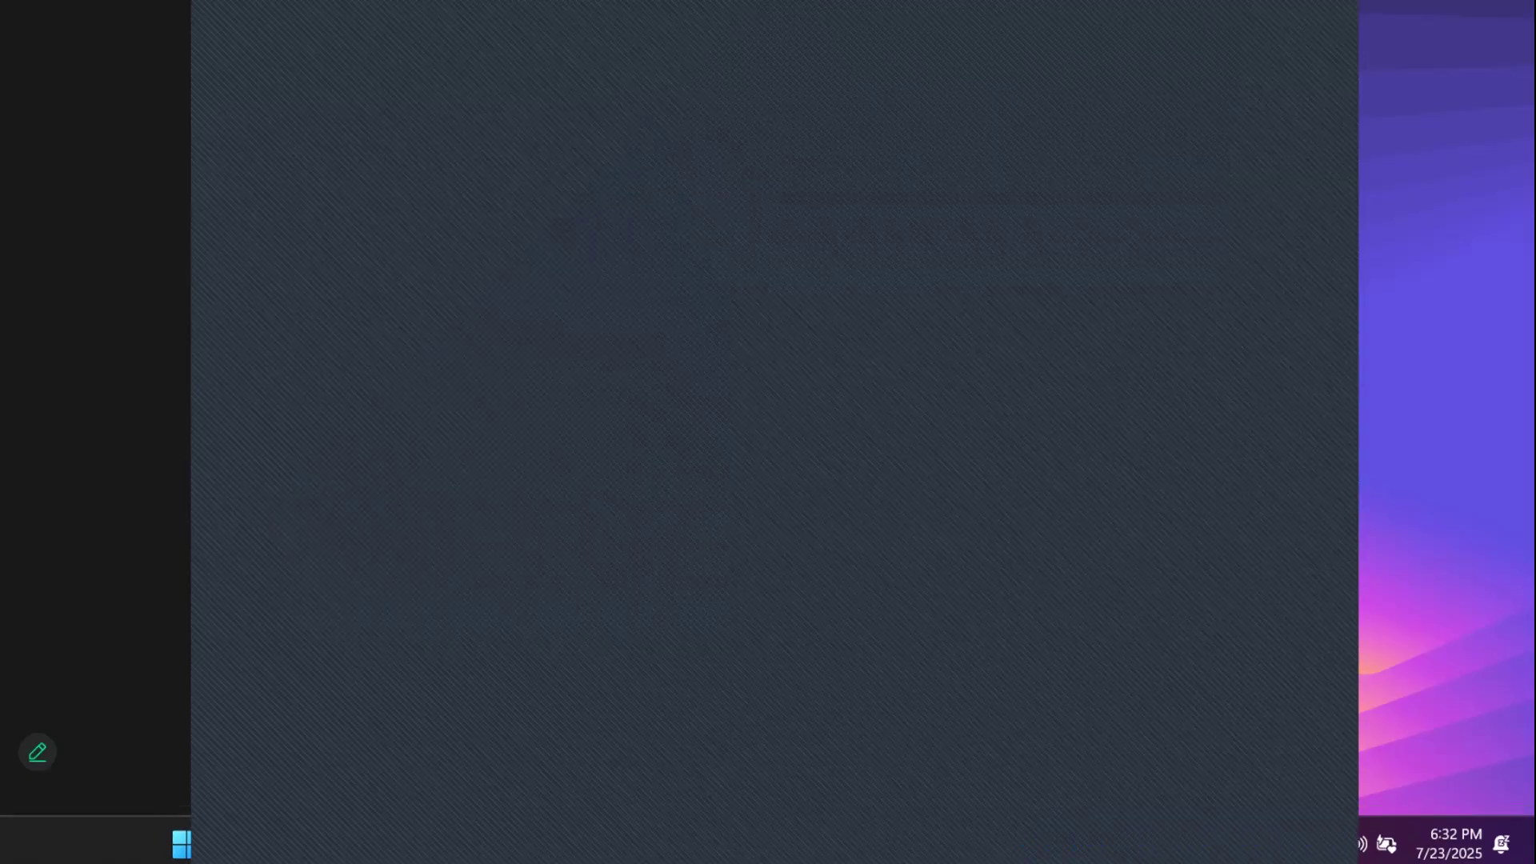